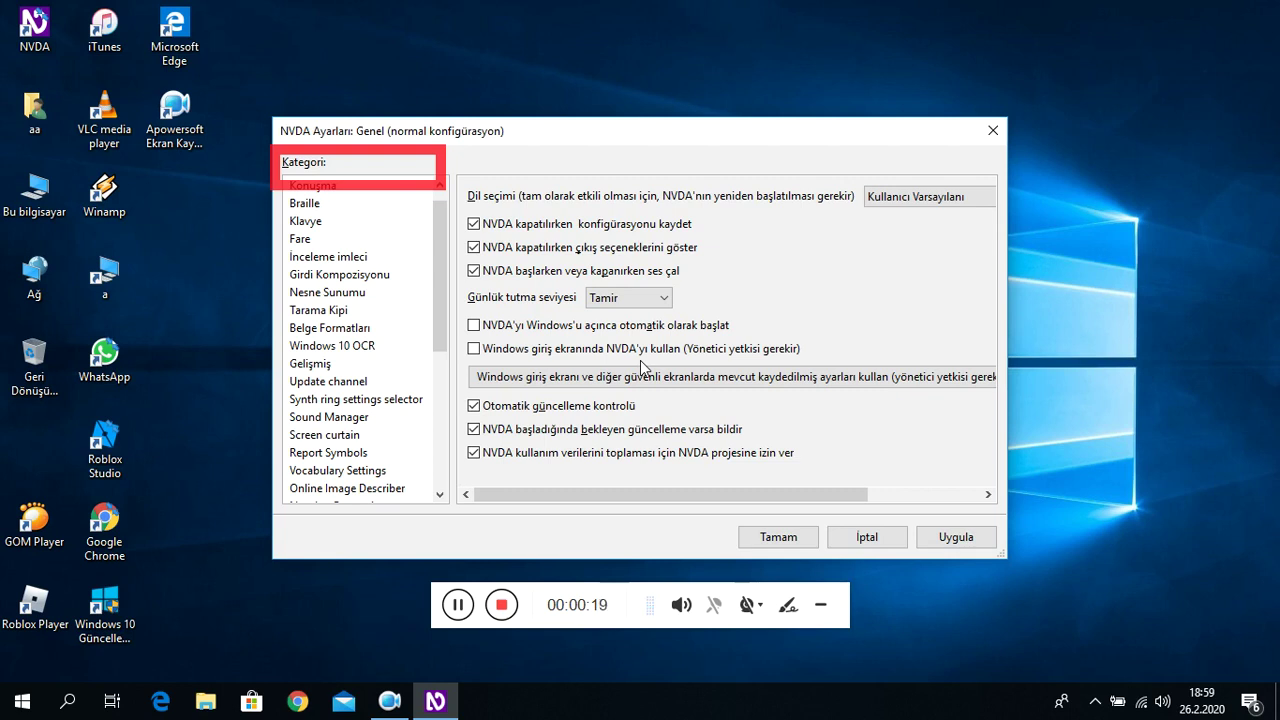
- Review the options in the Genel category, from the language selection through startup, logging and update settings to the usage data permission
key(Tab)
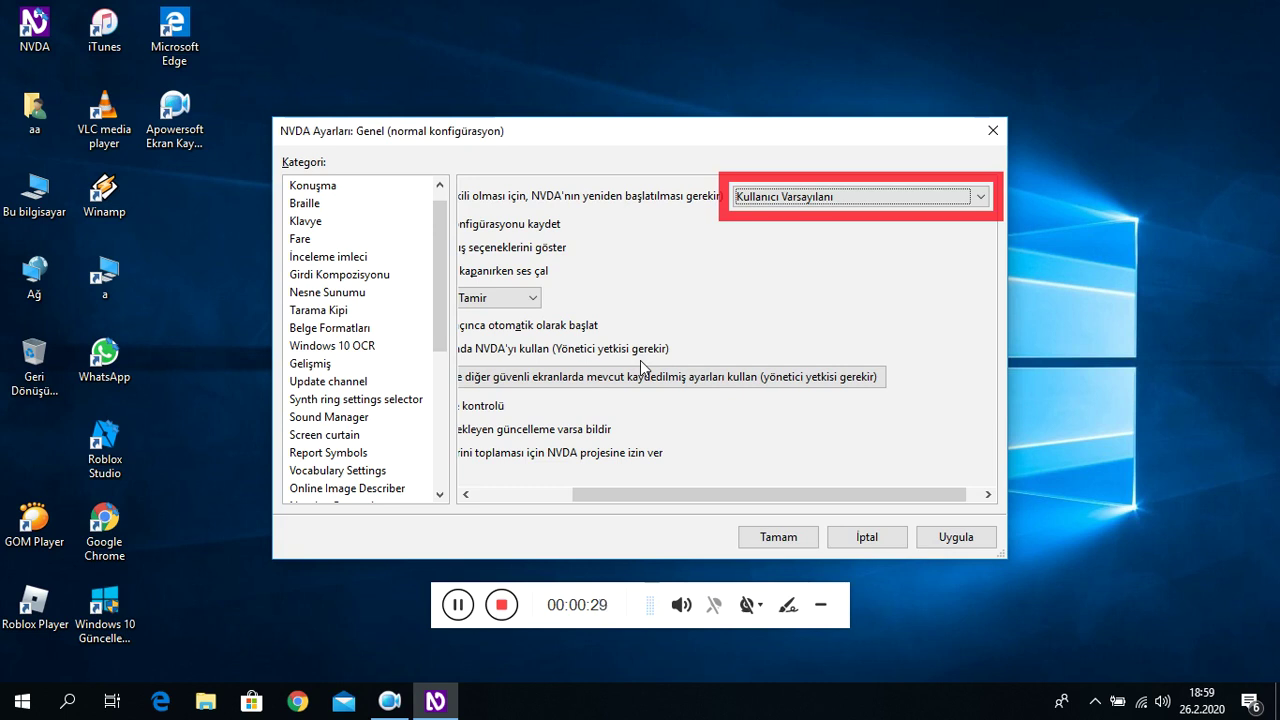
key(Tab)
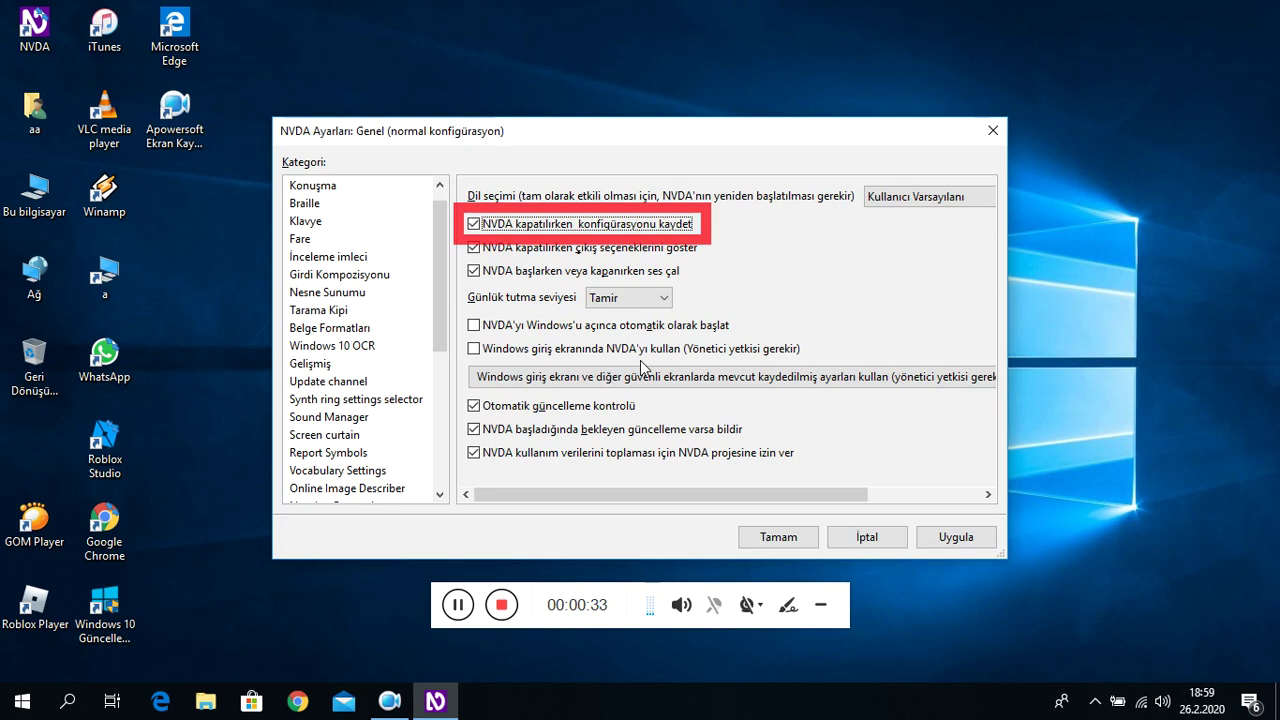
key(Tab)
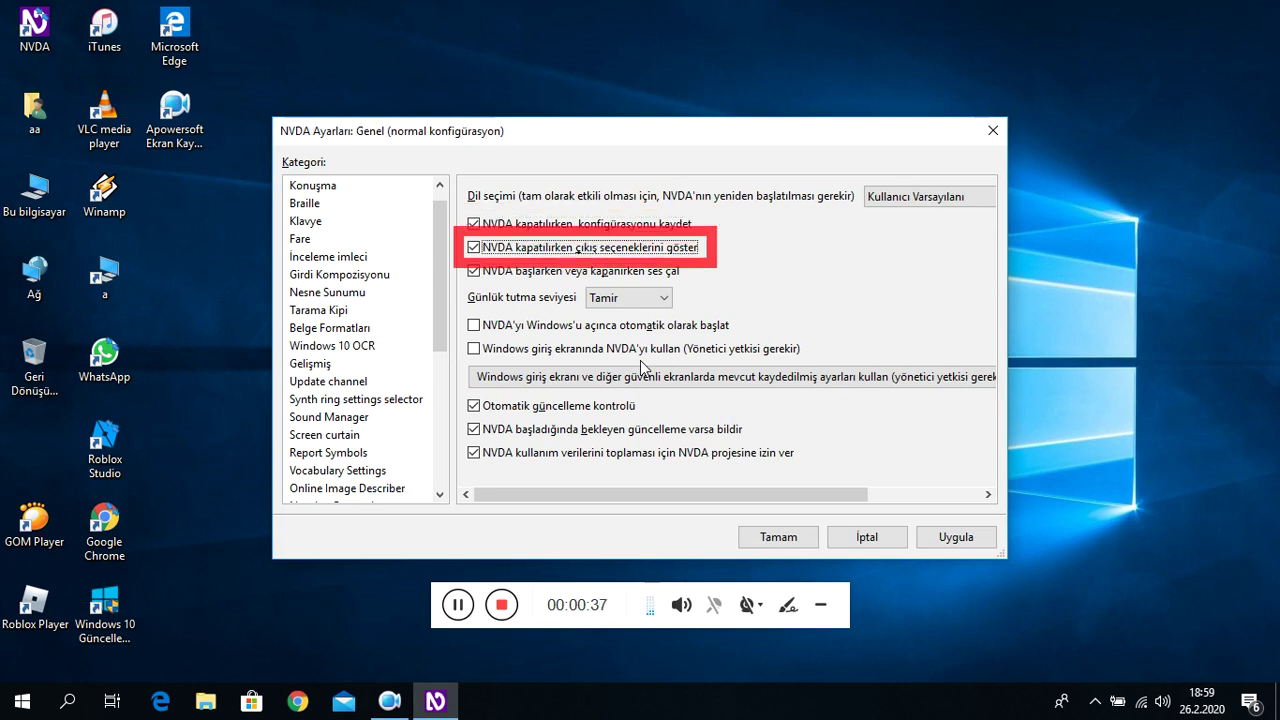
key(Tab)
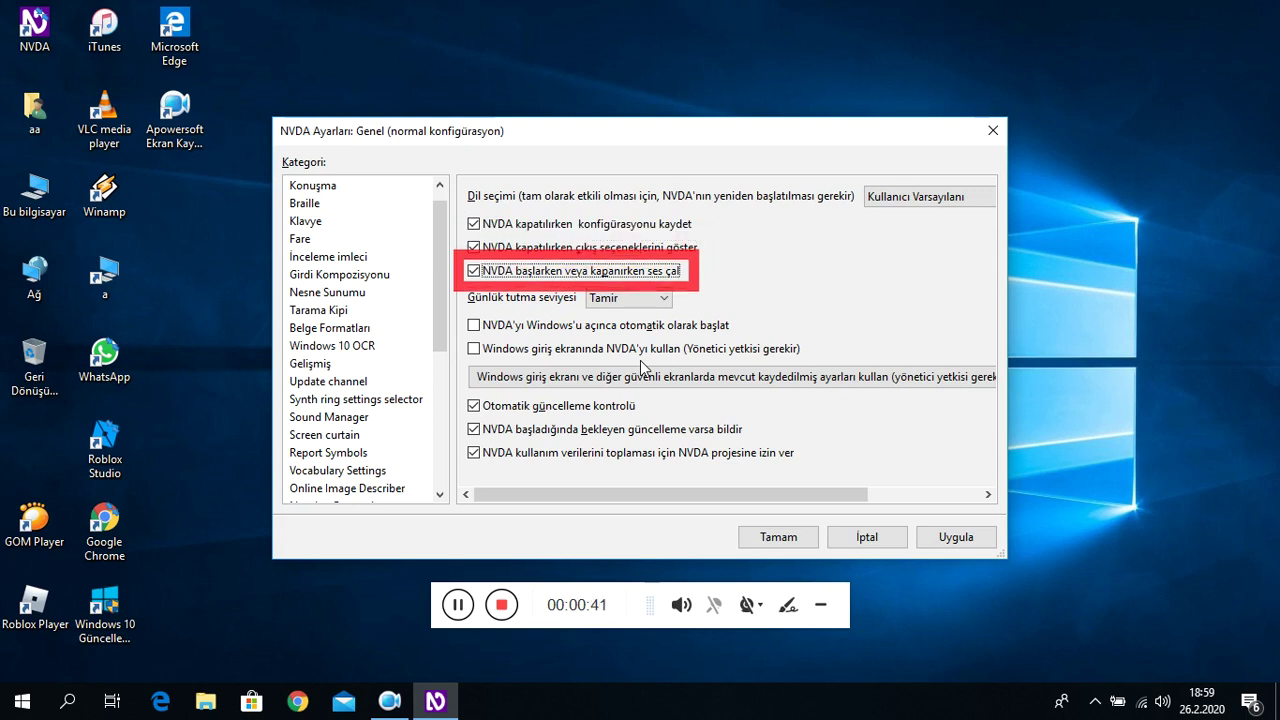
key(Tab)
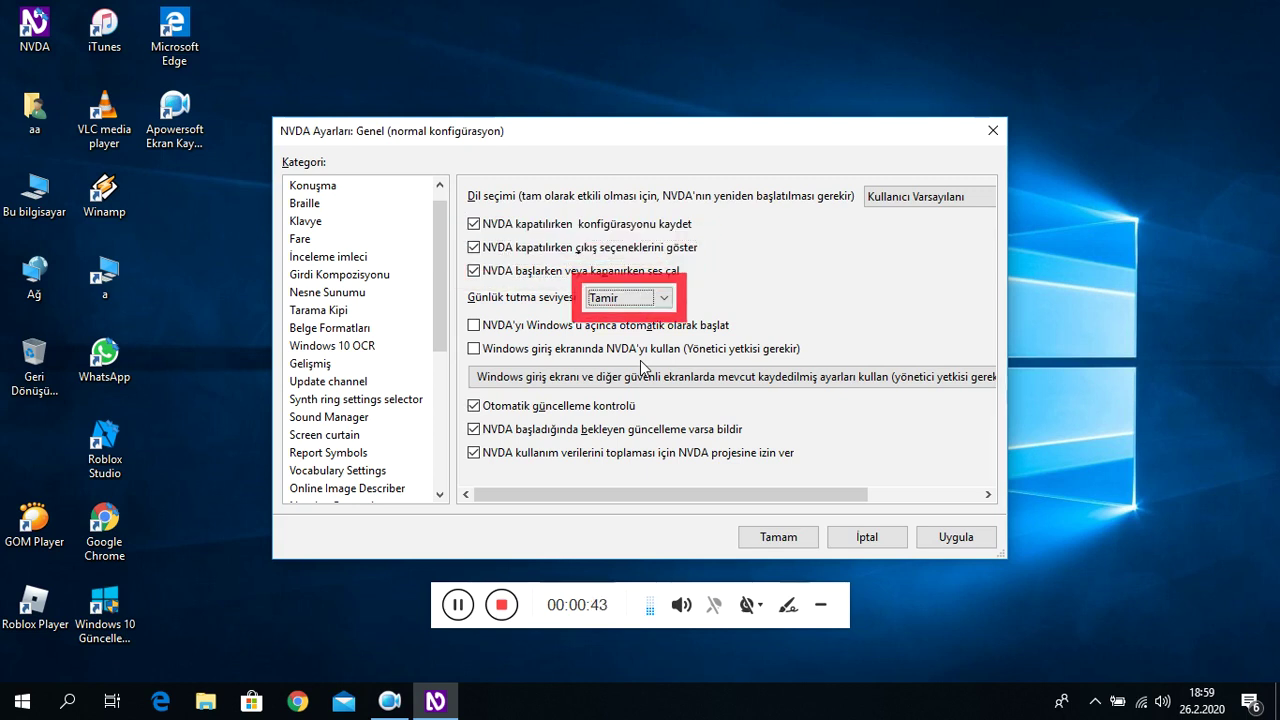
key(Tab)
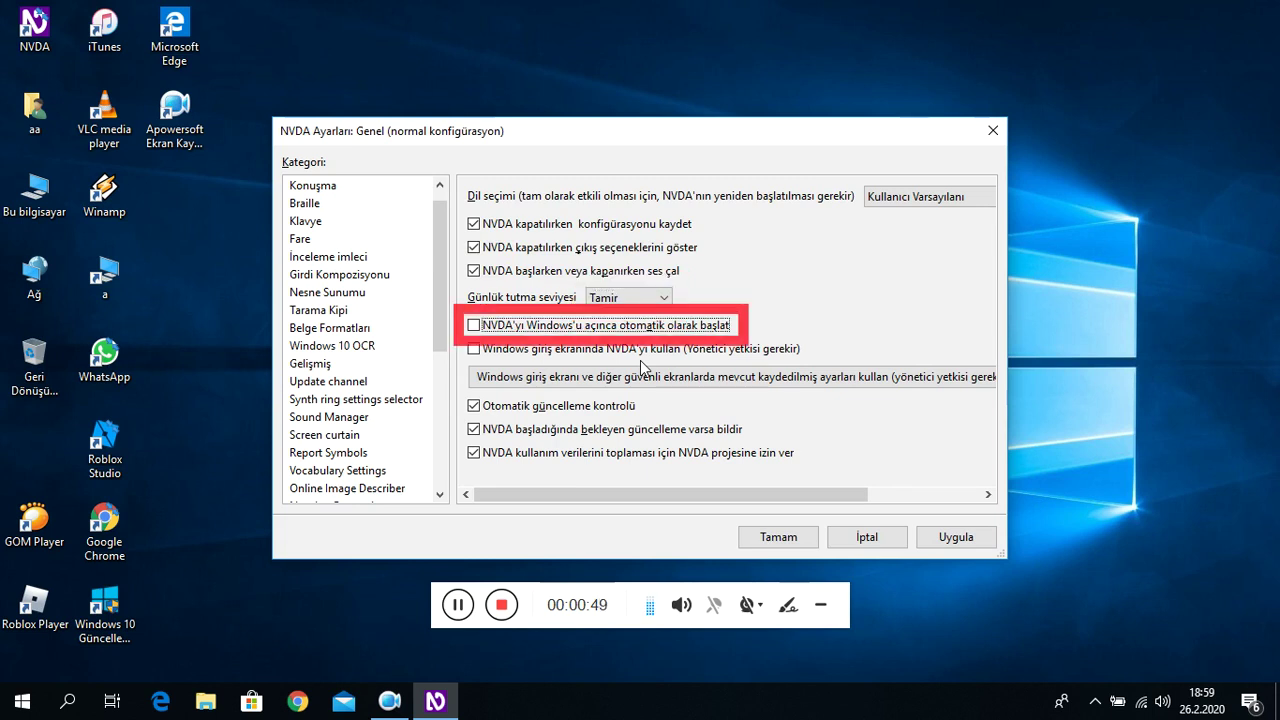
key(Tab)
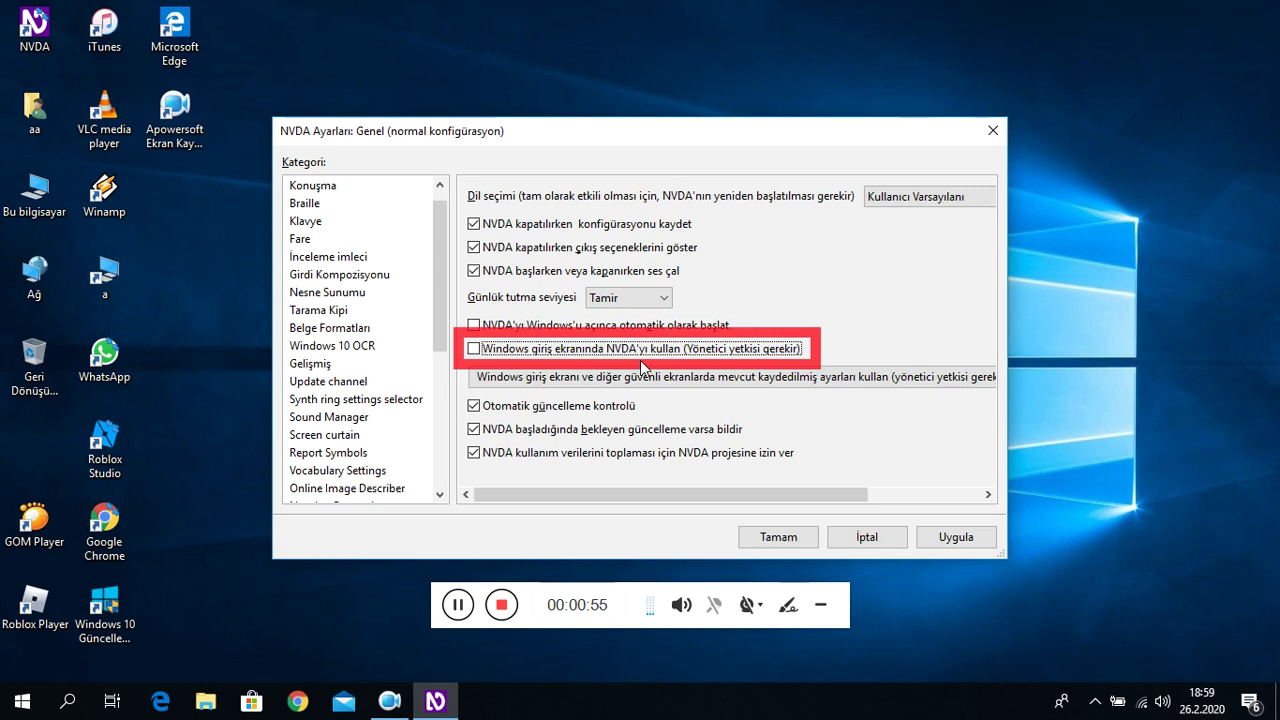
key(Tab)
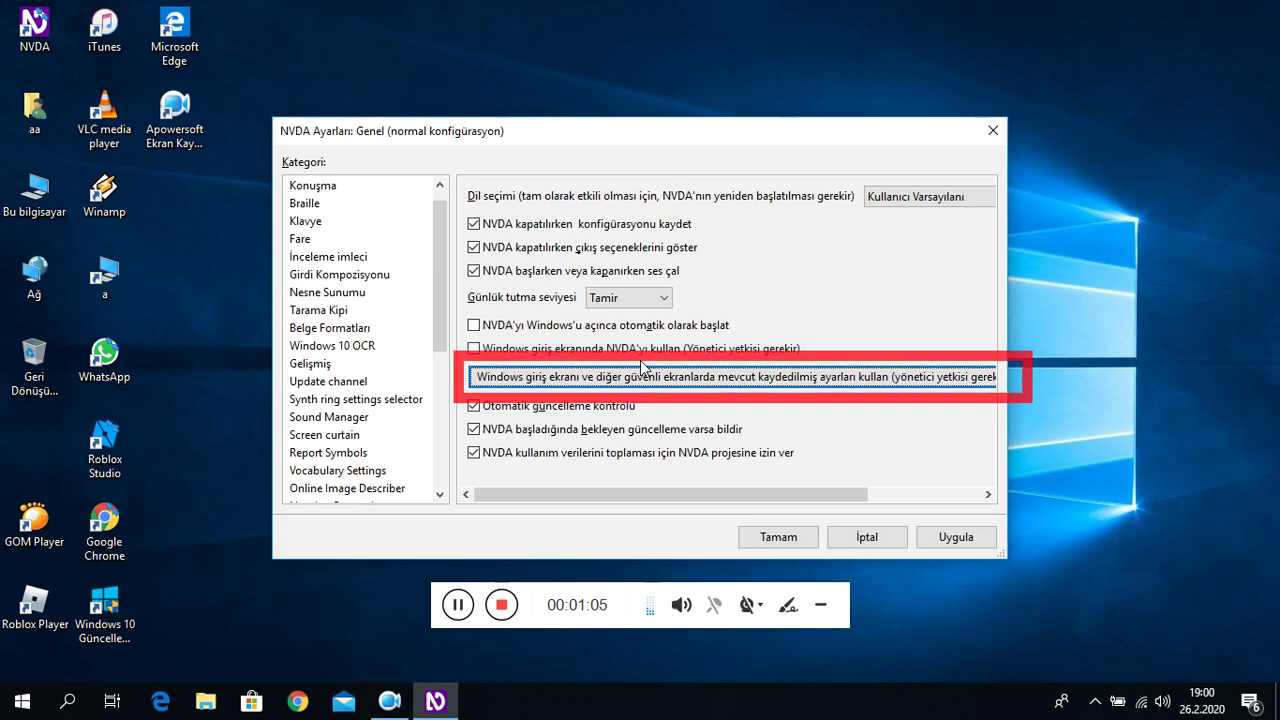
key(Tab)
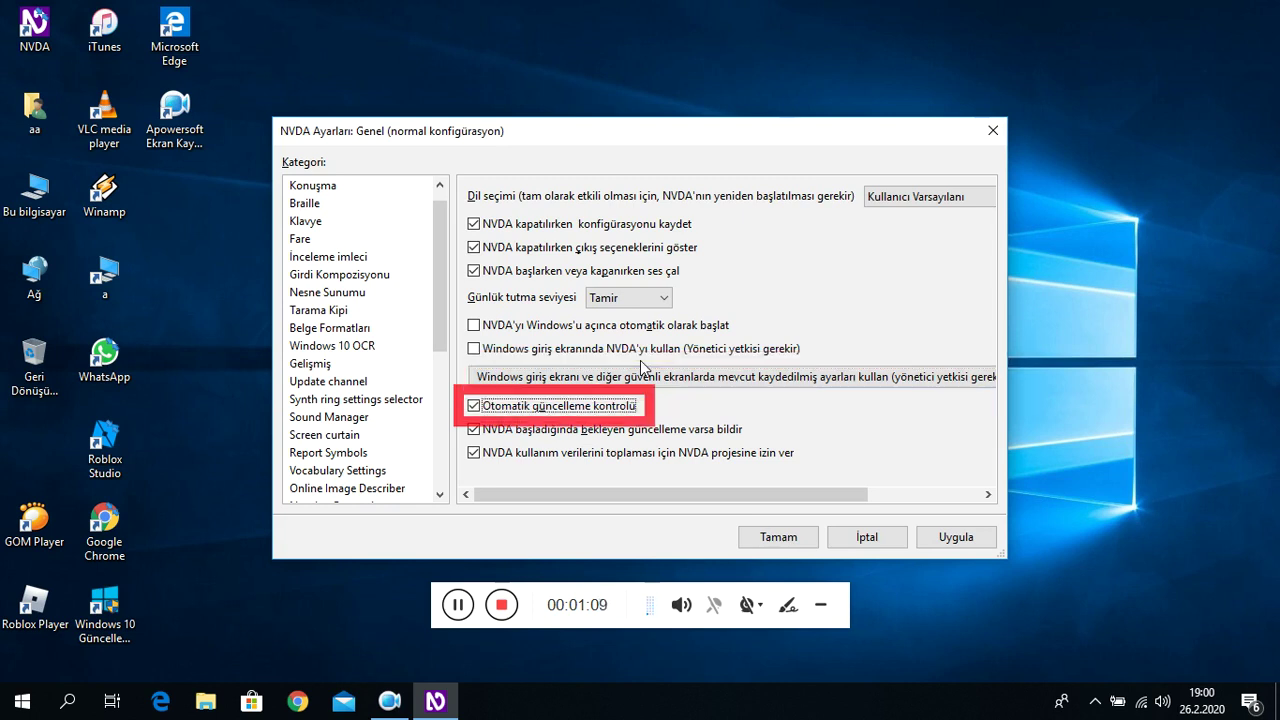
key(Tab)
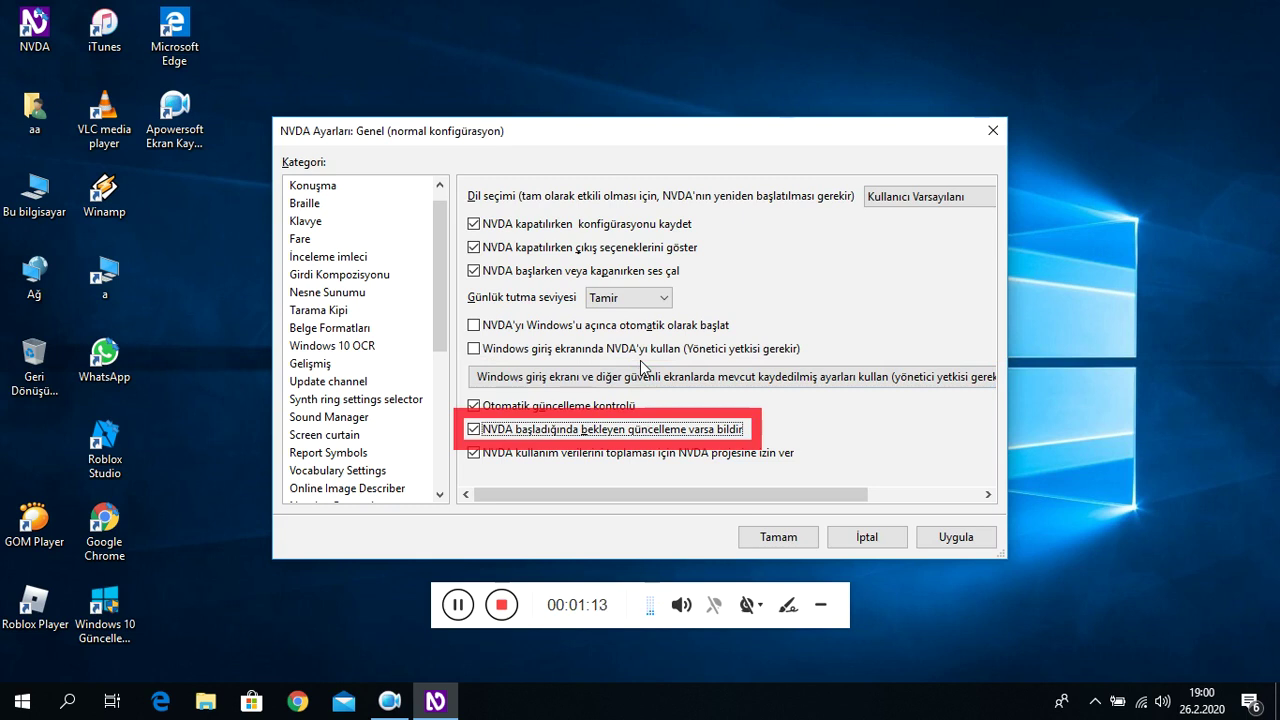
key(Tab)
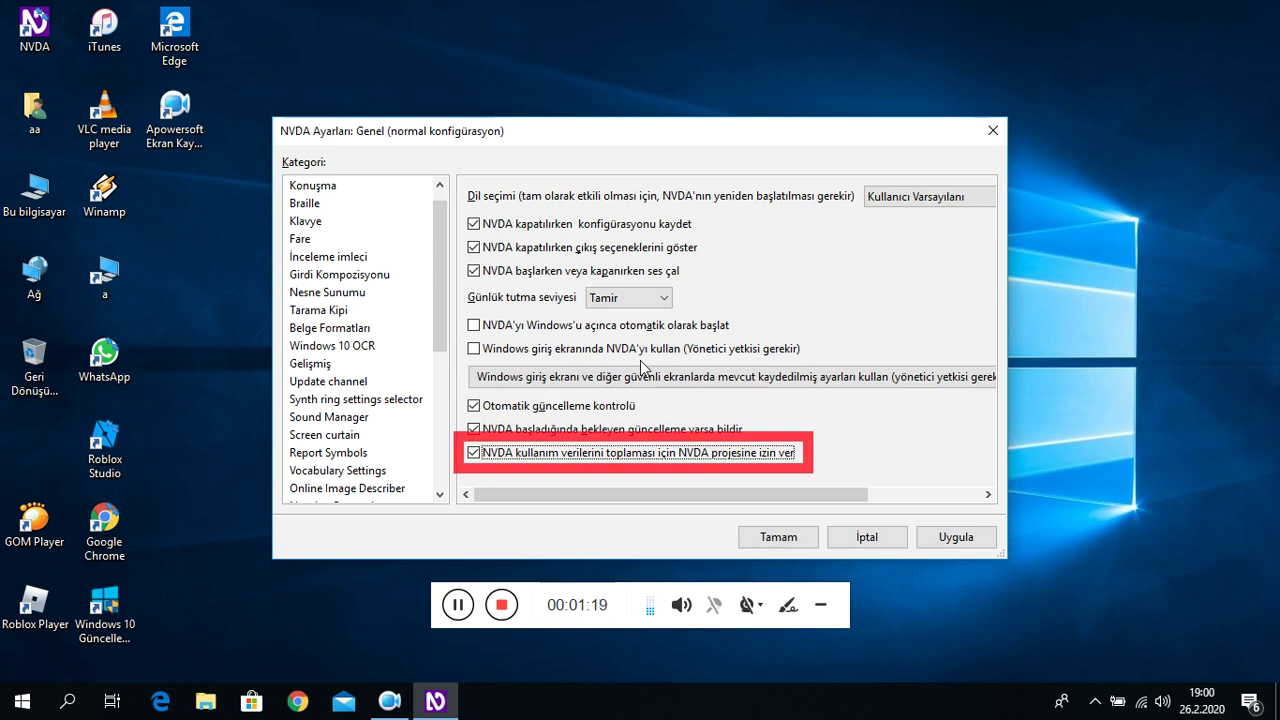
key(Tab)
key(Tab)
key(Tab)
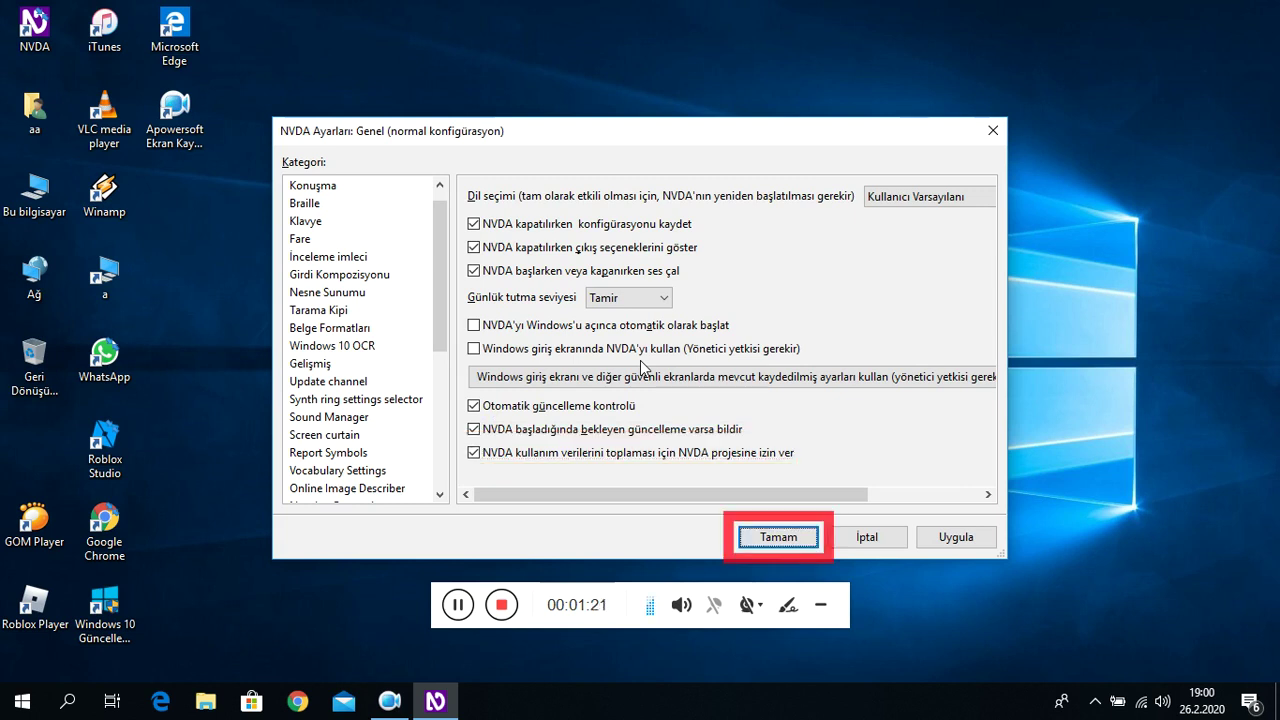
- Switch to the Konuşma category and review its synthesizer, voice, rate, pitch, volume, language switching, punctuation and capital pitch options
key(Tab)
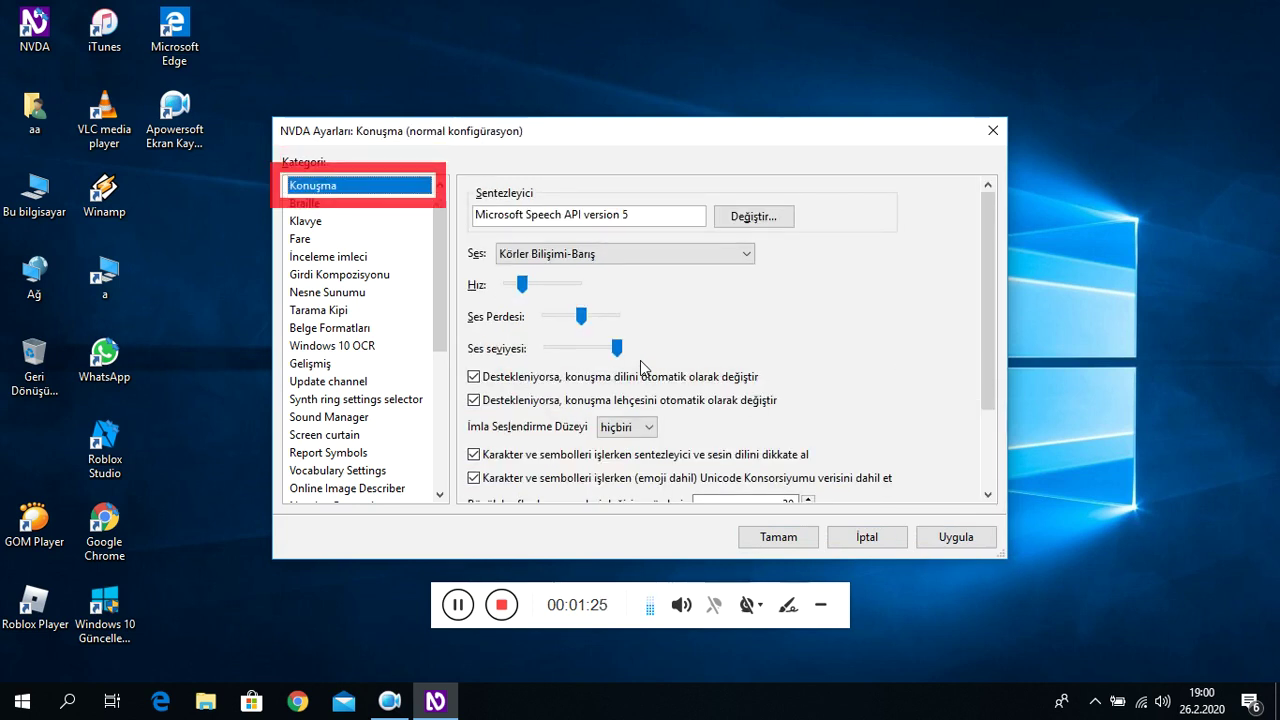
key(Tab)
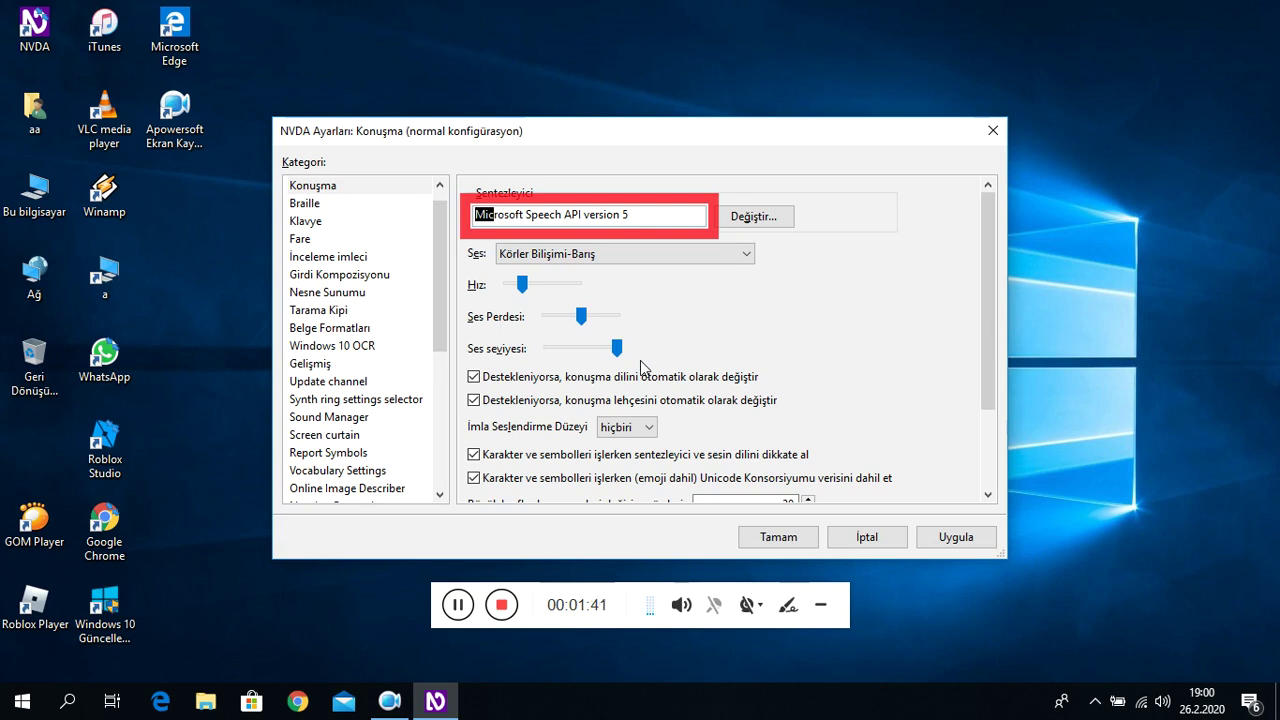
key(Tab)
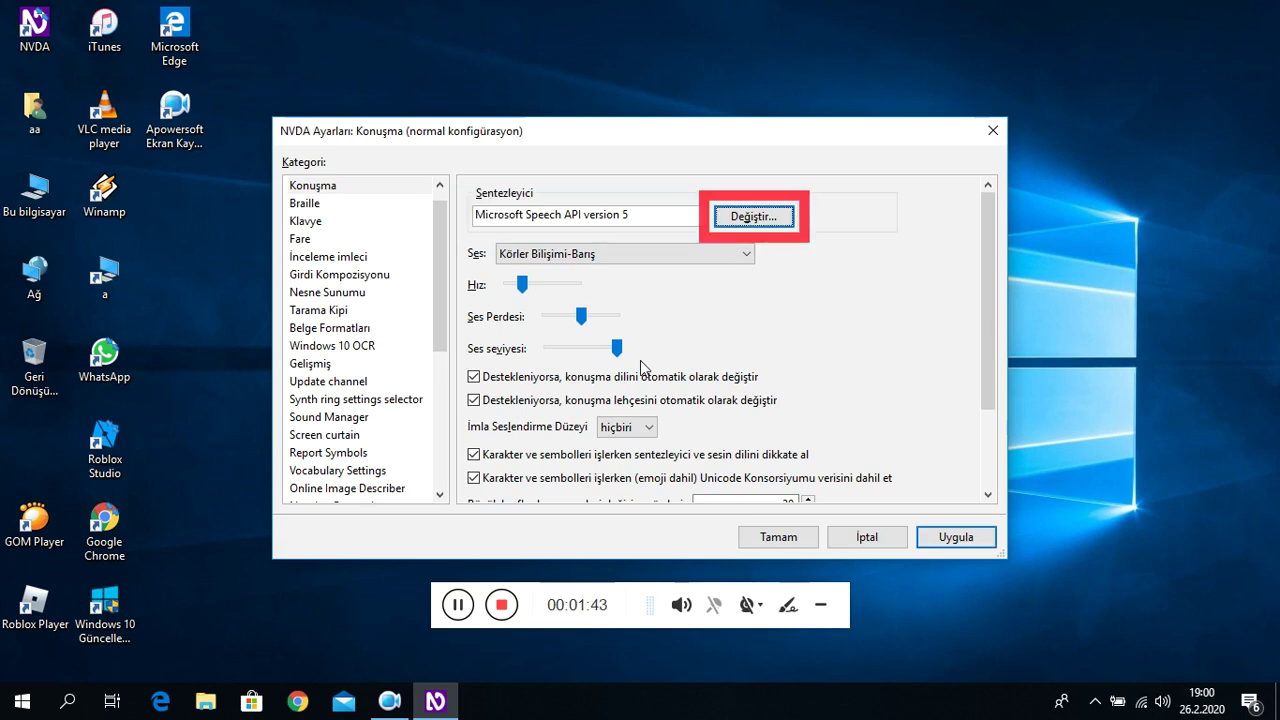
key(Tab)
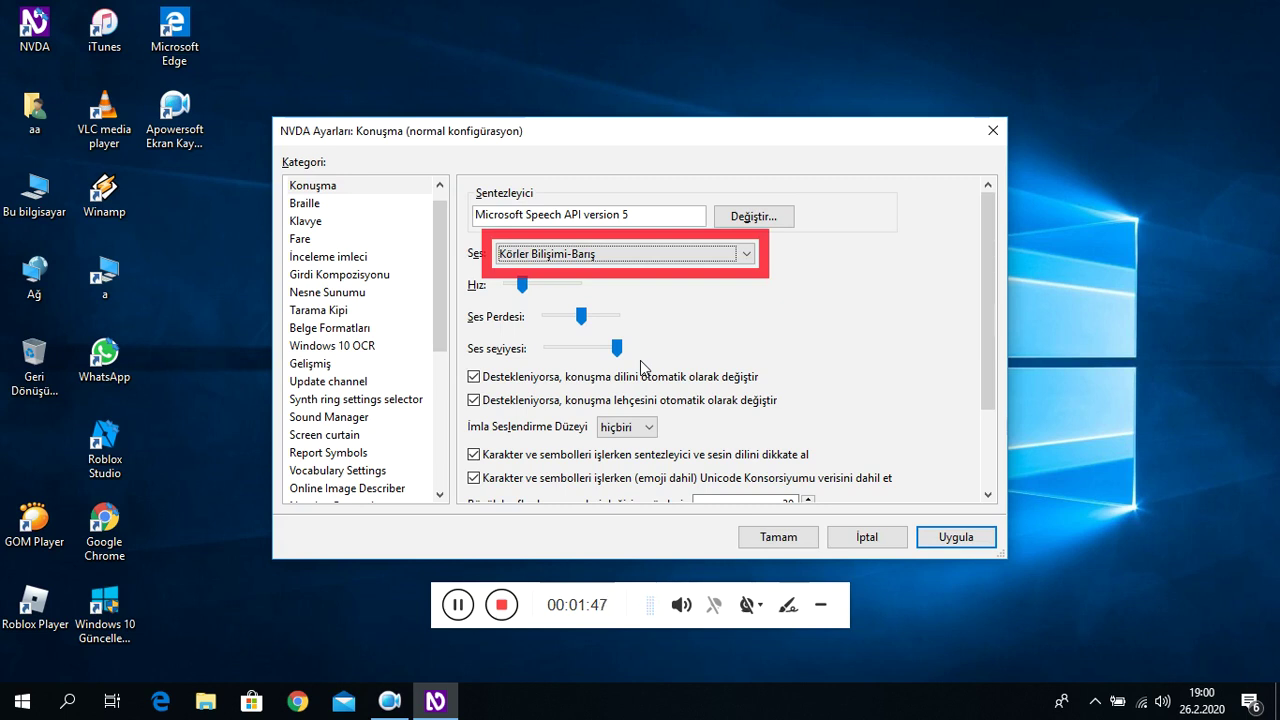
key(Tab)
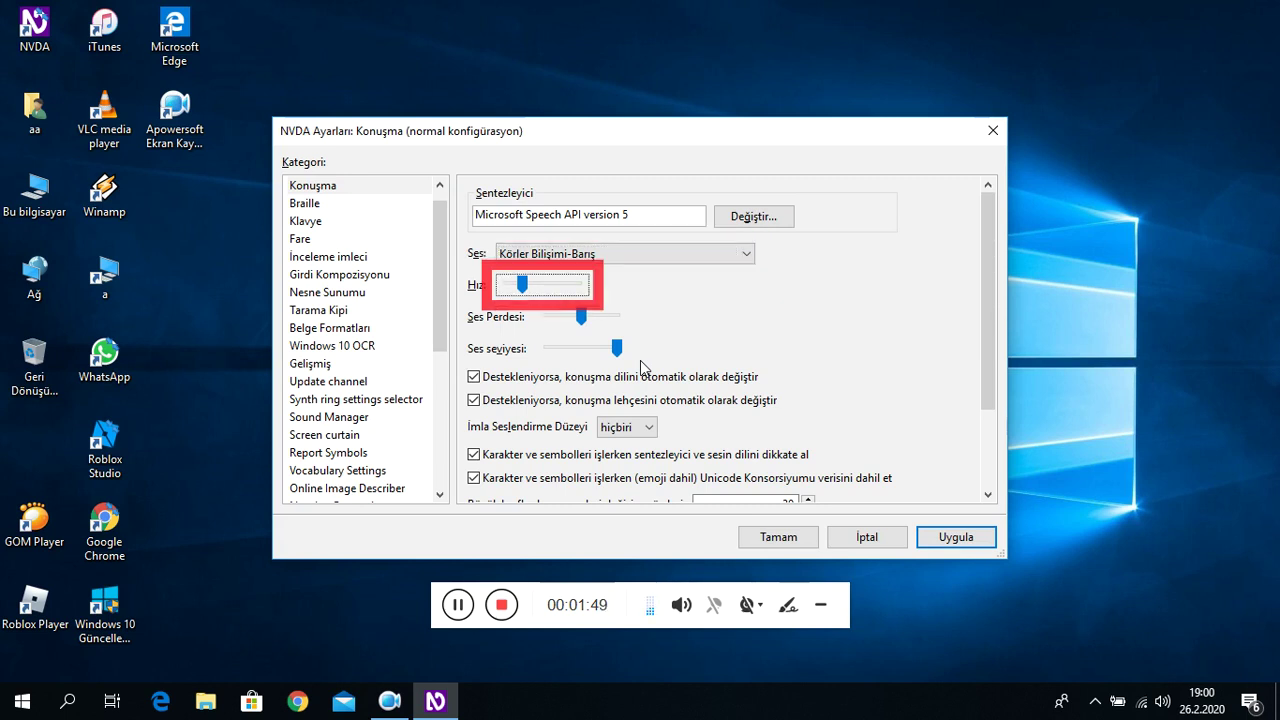
key(Tab)
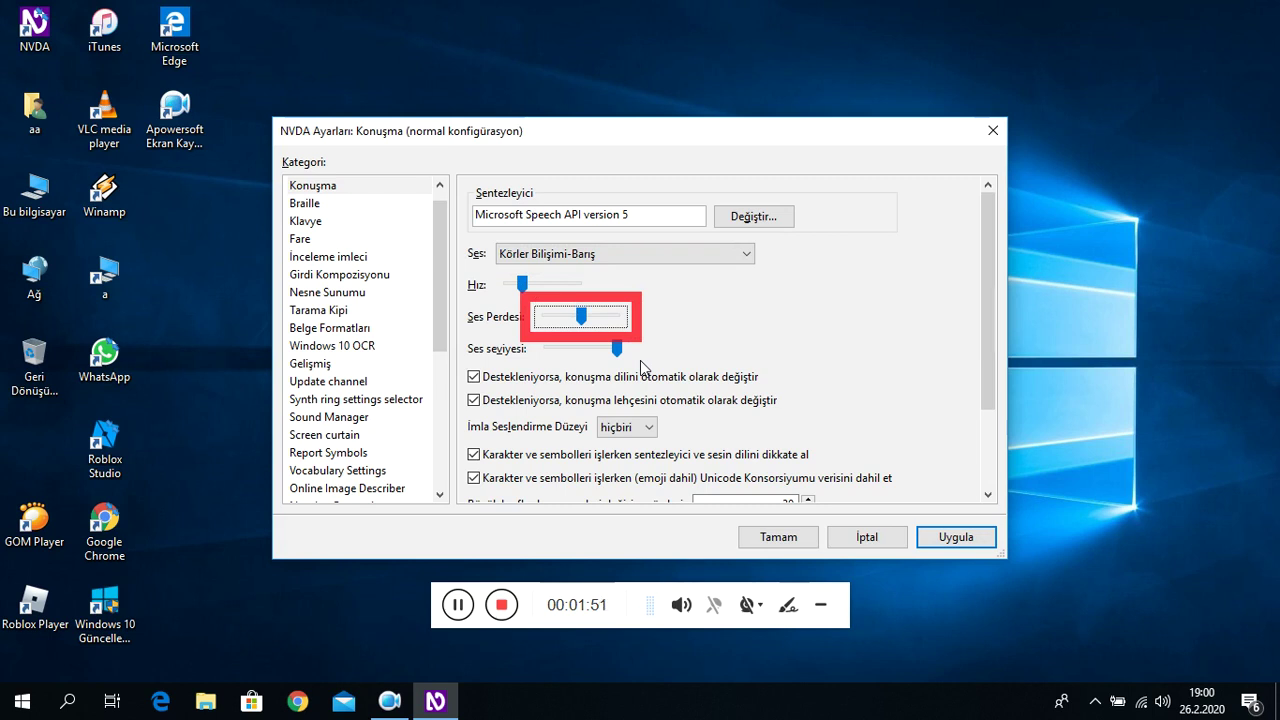
key(Tab)
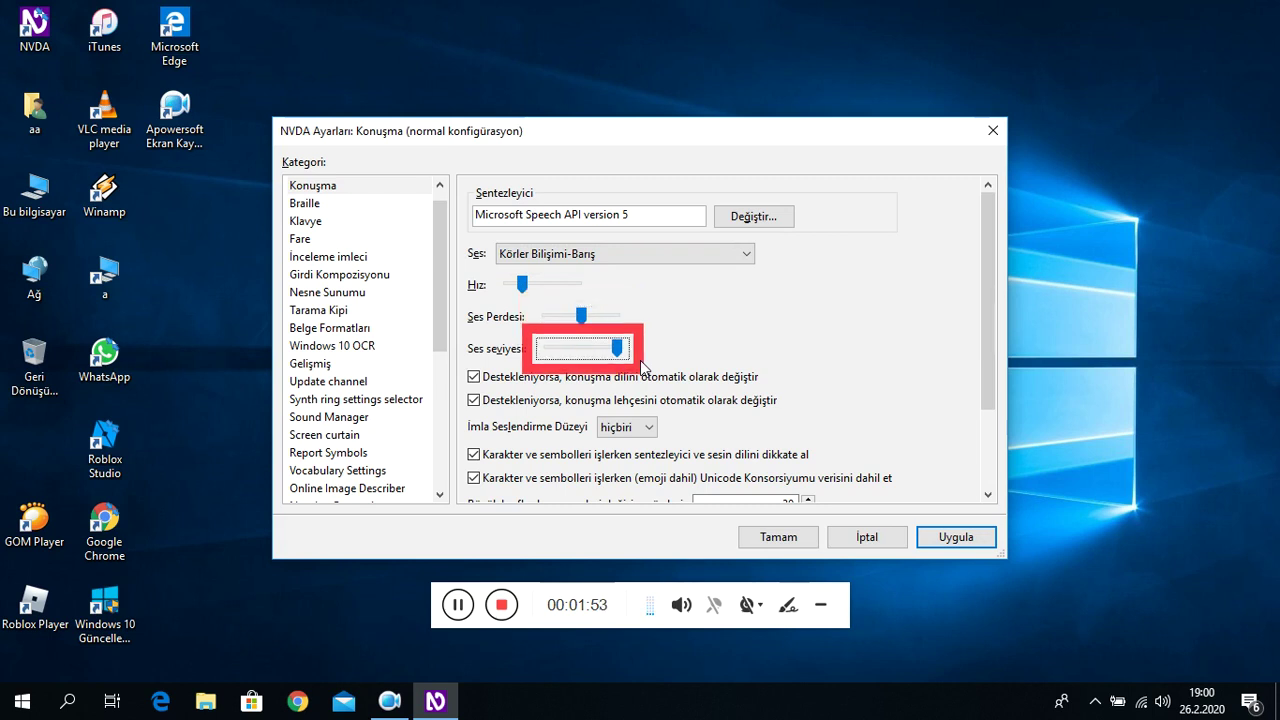
key(Tab)
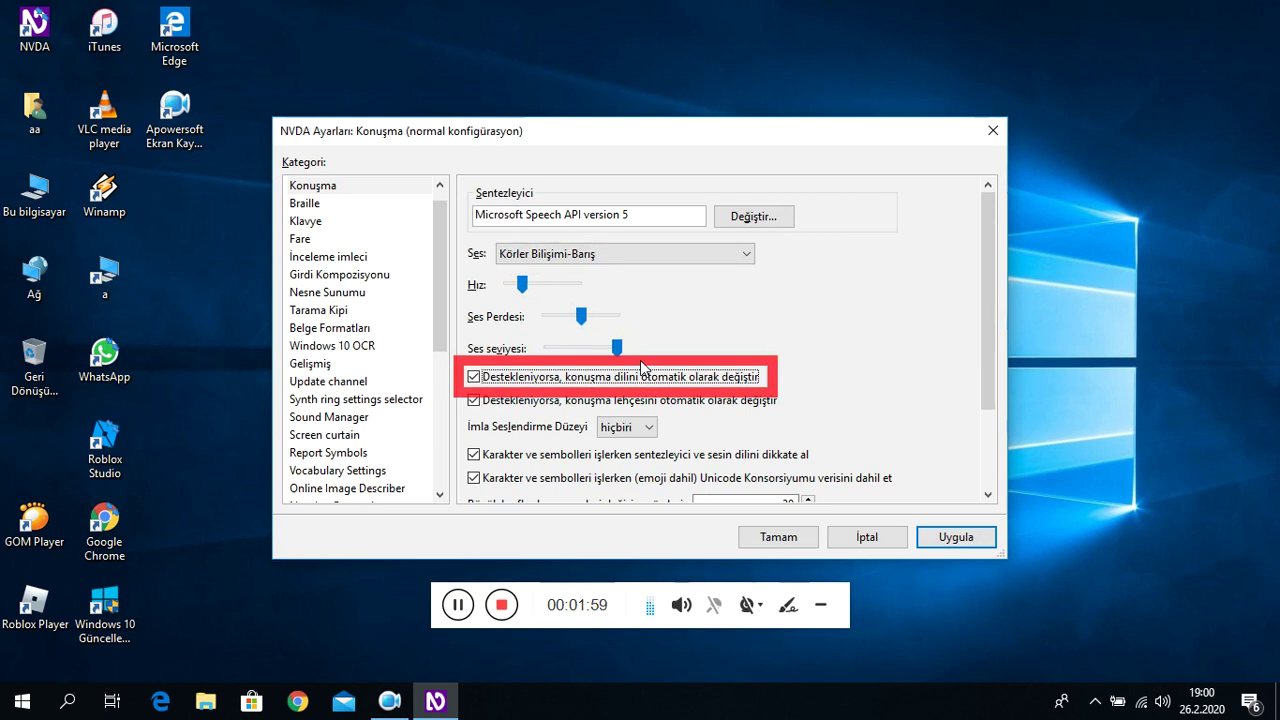
key(Tab)
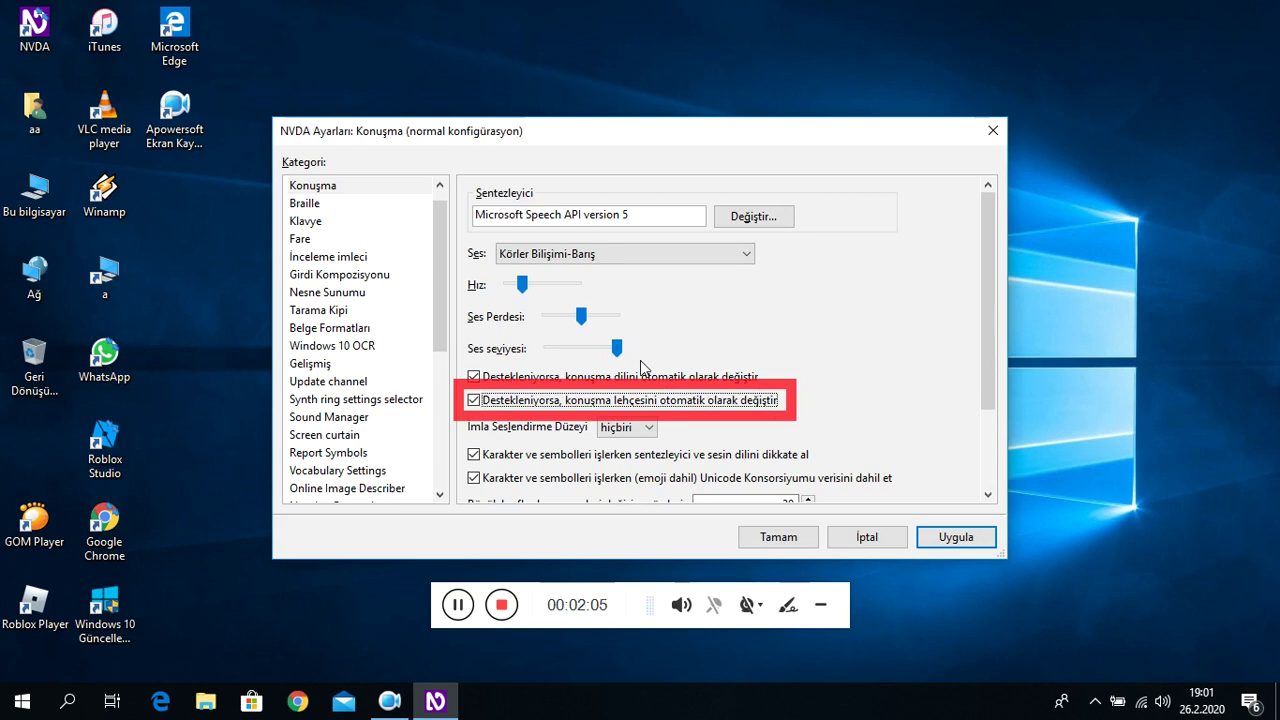
key(Tab)
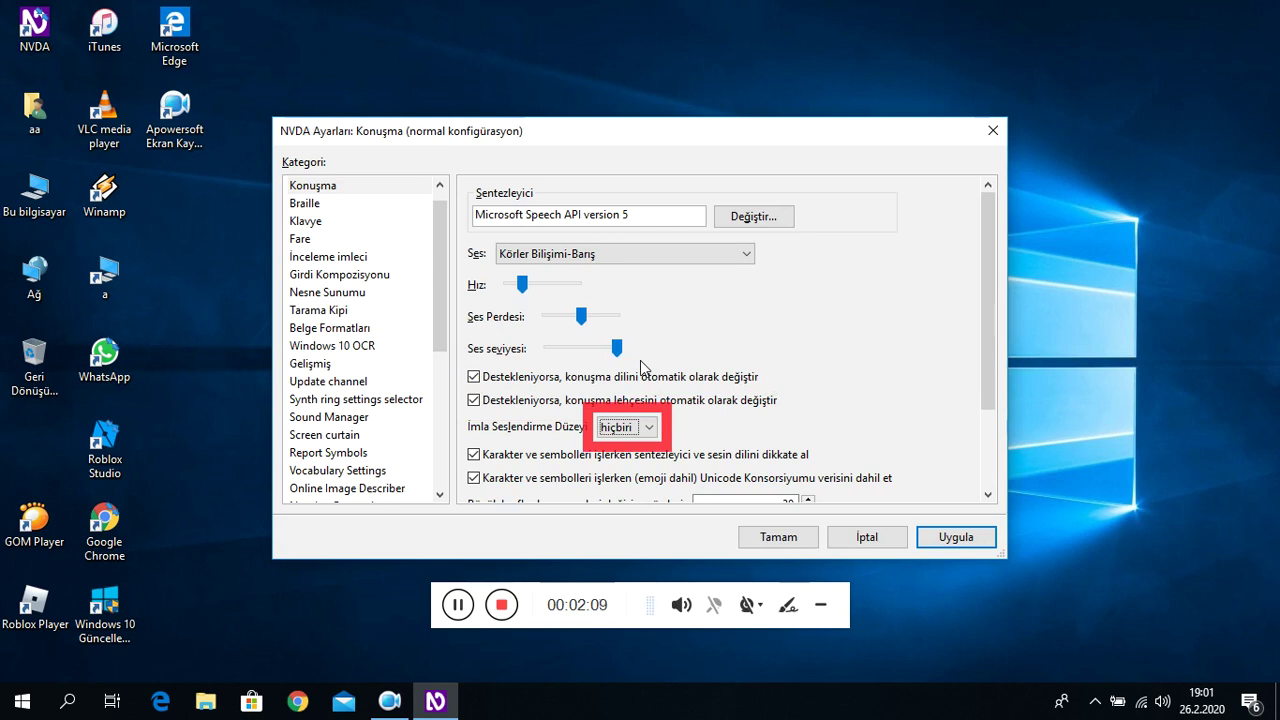
key(Tab)
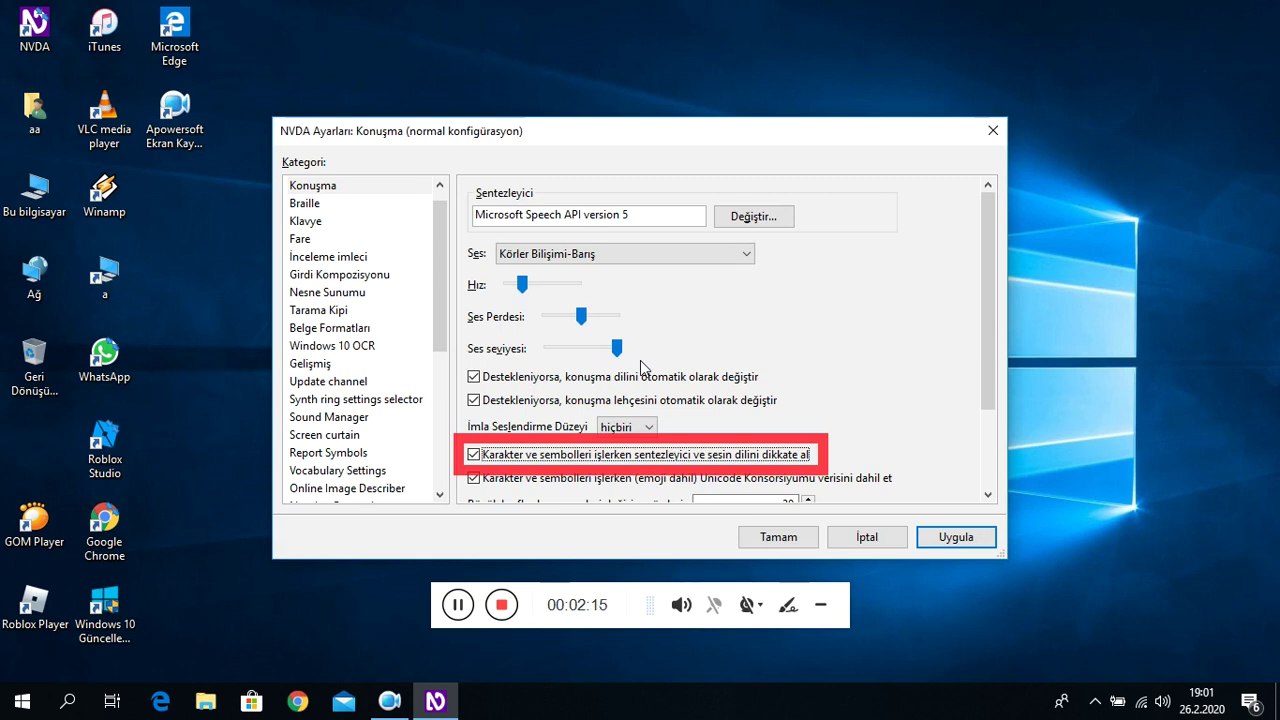
key(Tab)
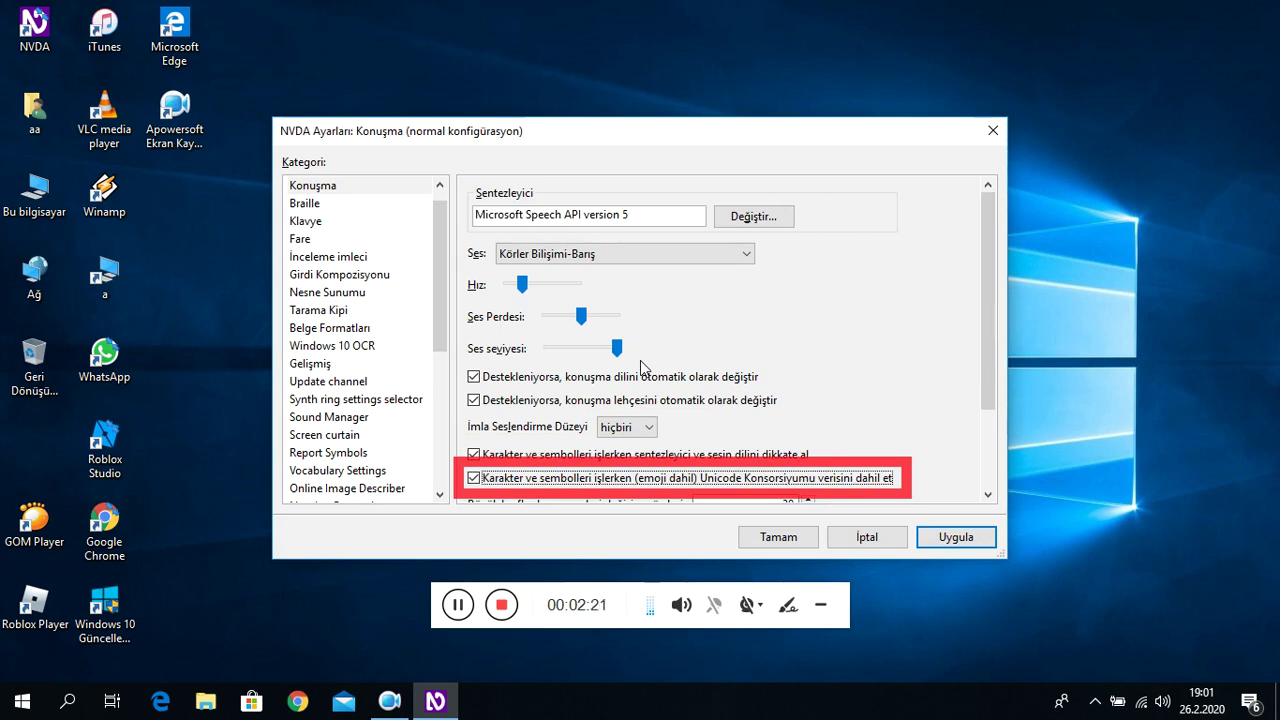
key(Tab)
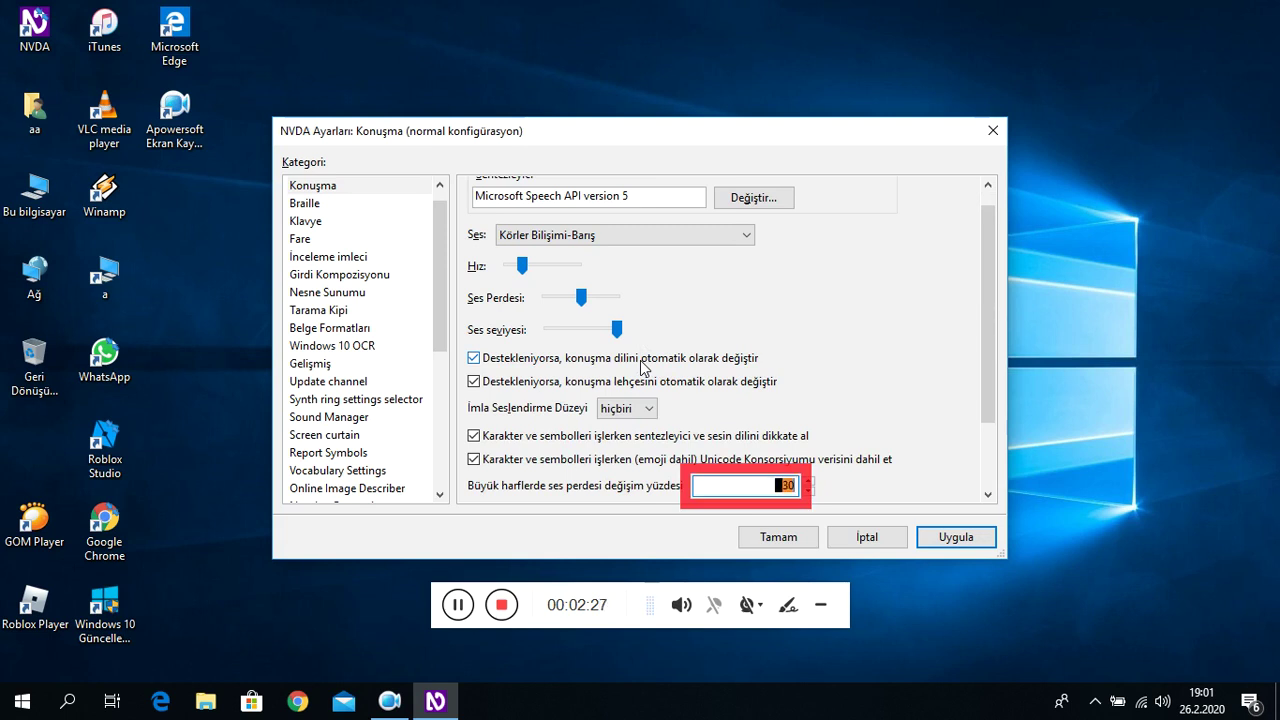
- Enable "Büyük harflerden önce büyük de" and "Büyük harflerde bip sesi çıkar" in the speech settings
key(Tab)
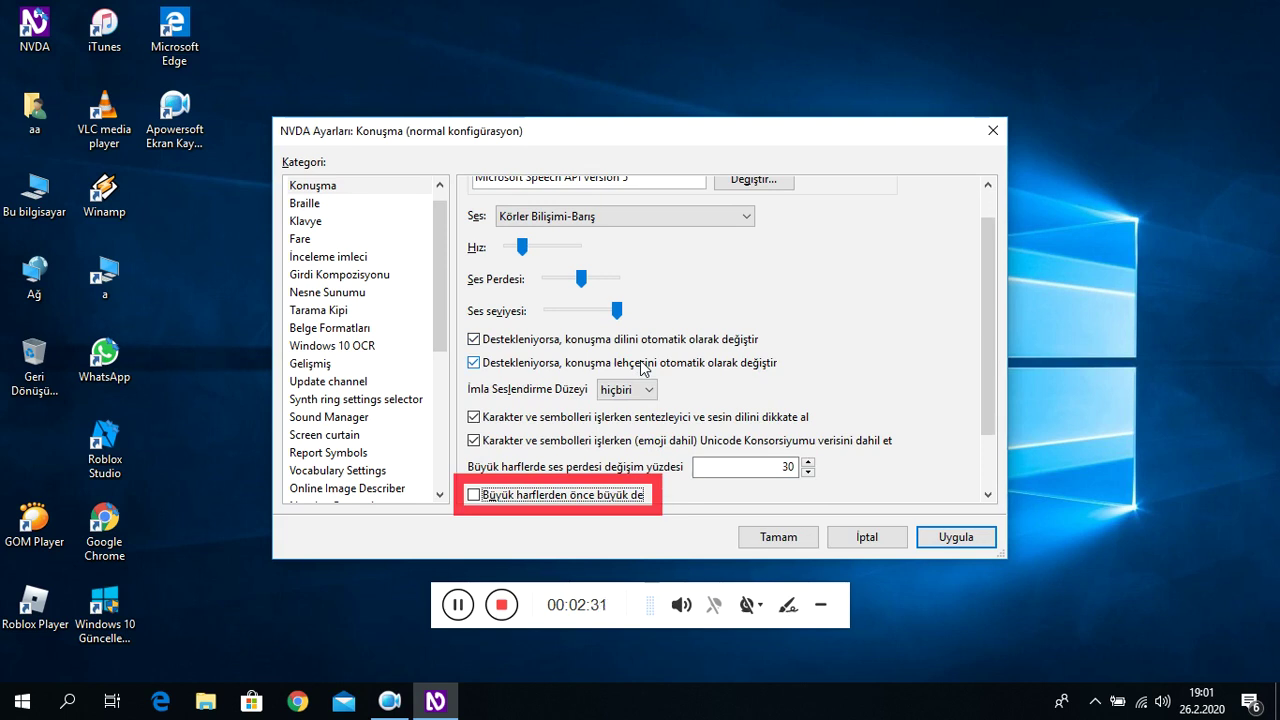
key(space)
key(Tab)
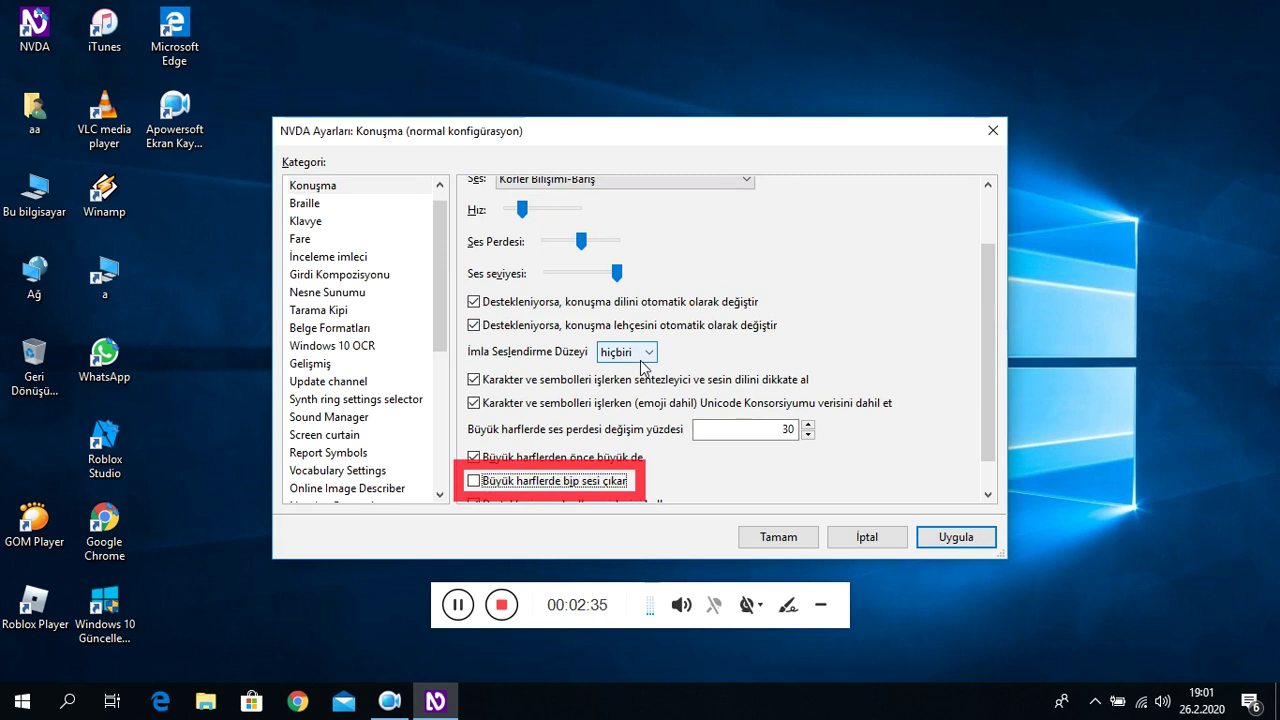
key(space)
key(Tab)
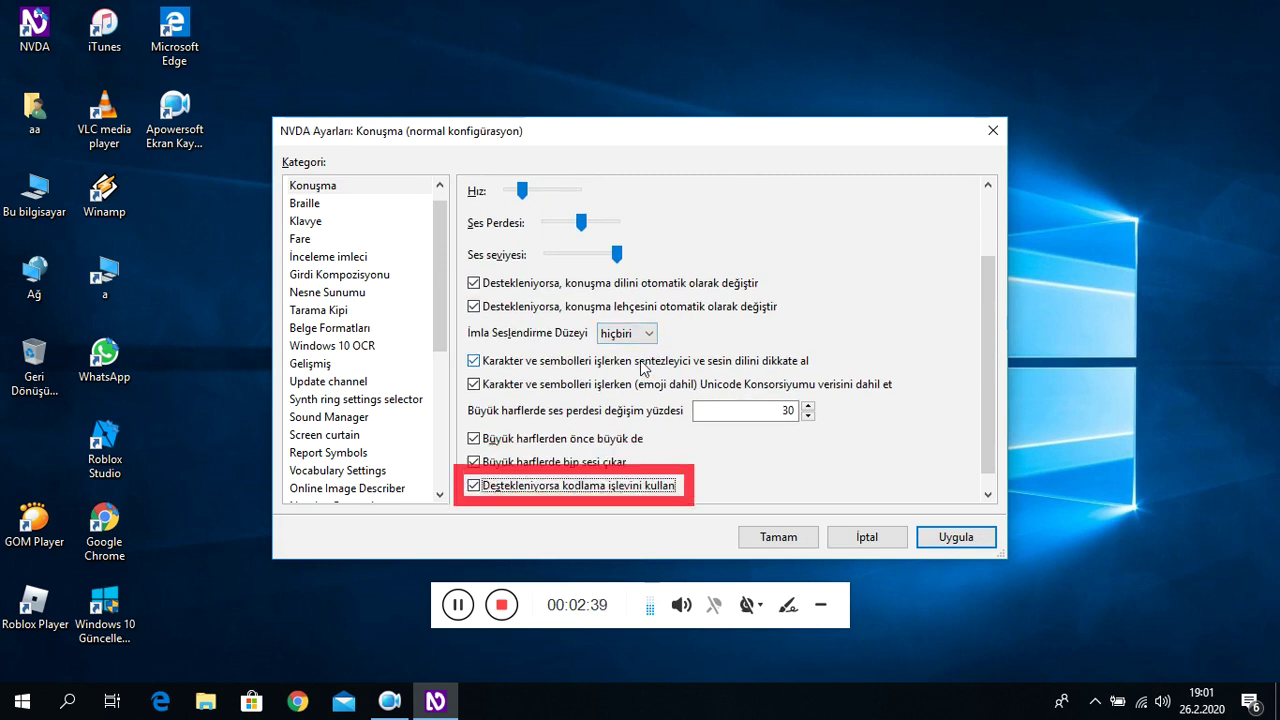
- Switch to the Braille category and review its braille display, output table and input table options
key(Tab)
key(Tab)
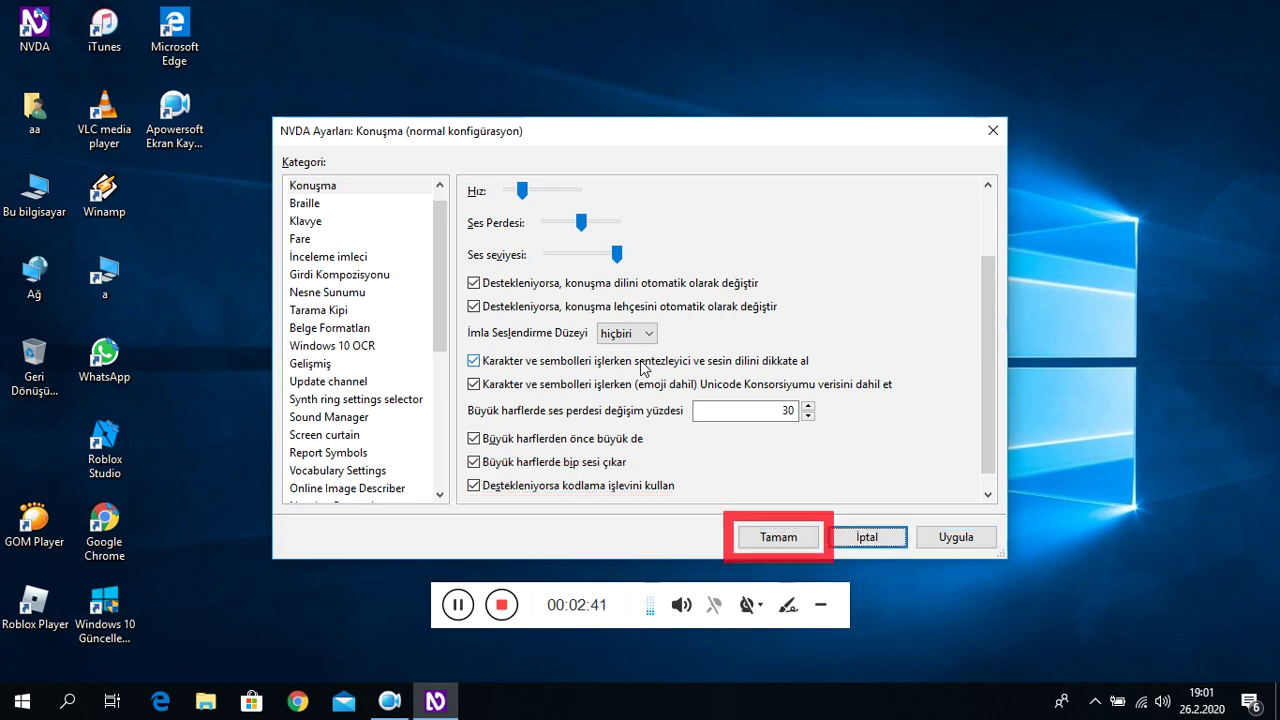
key(Tab)
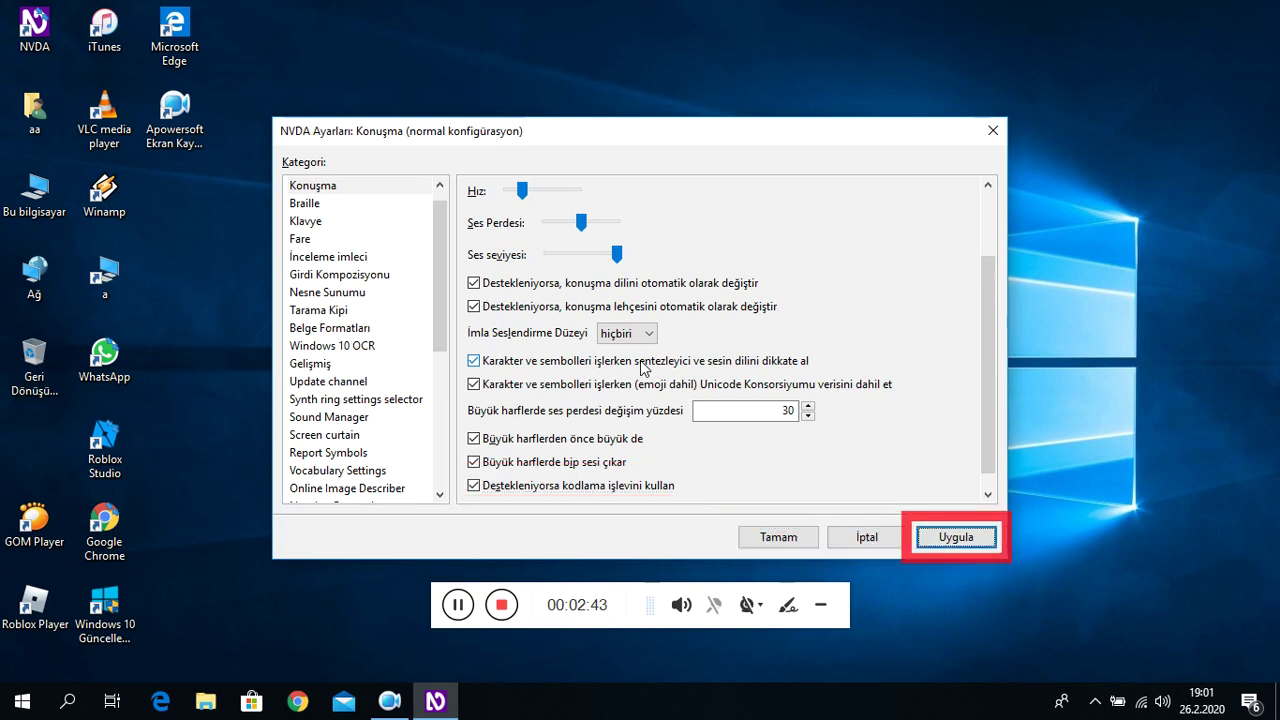
key(Tab)
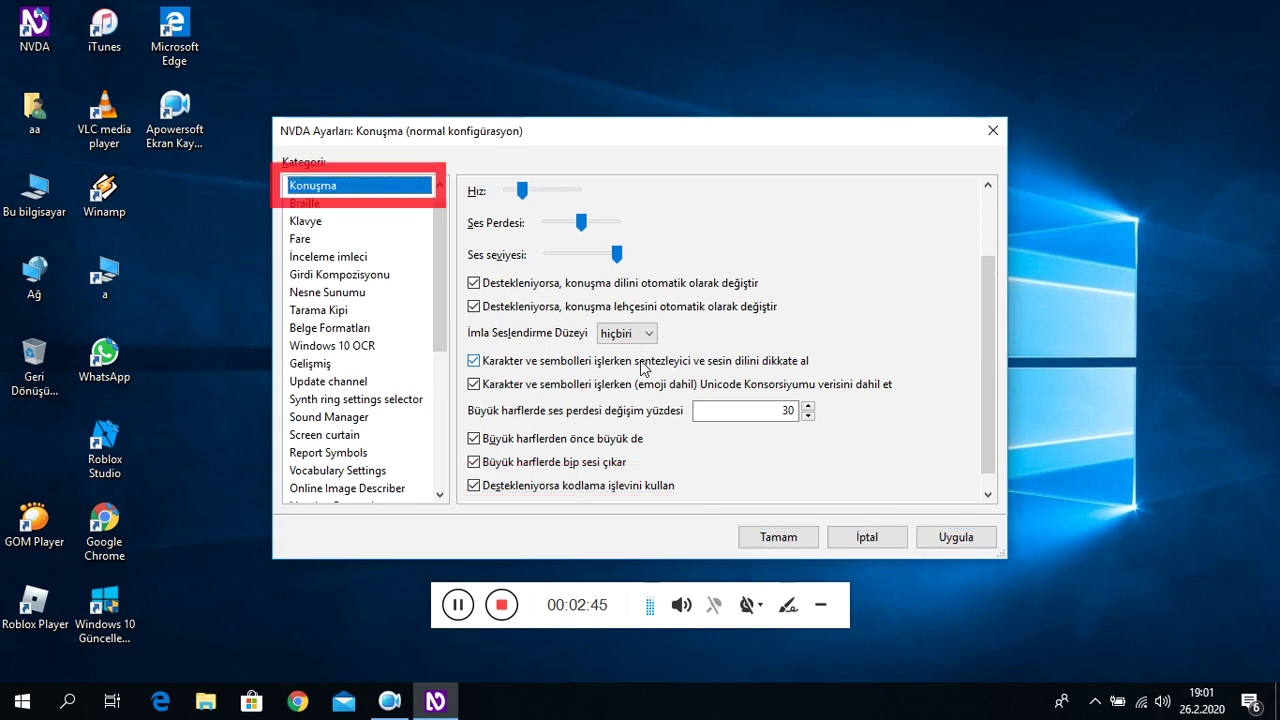
key(Down)
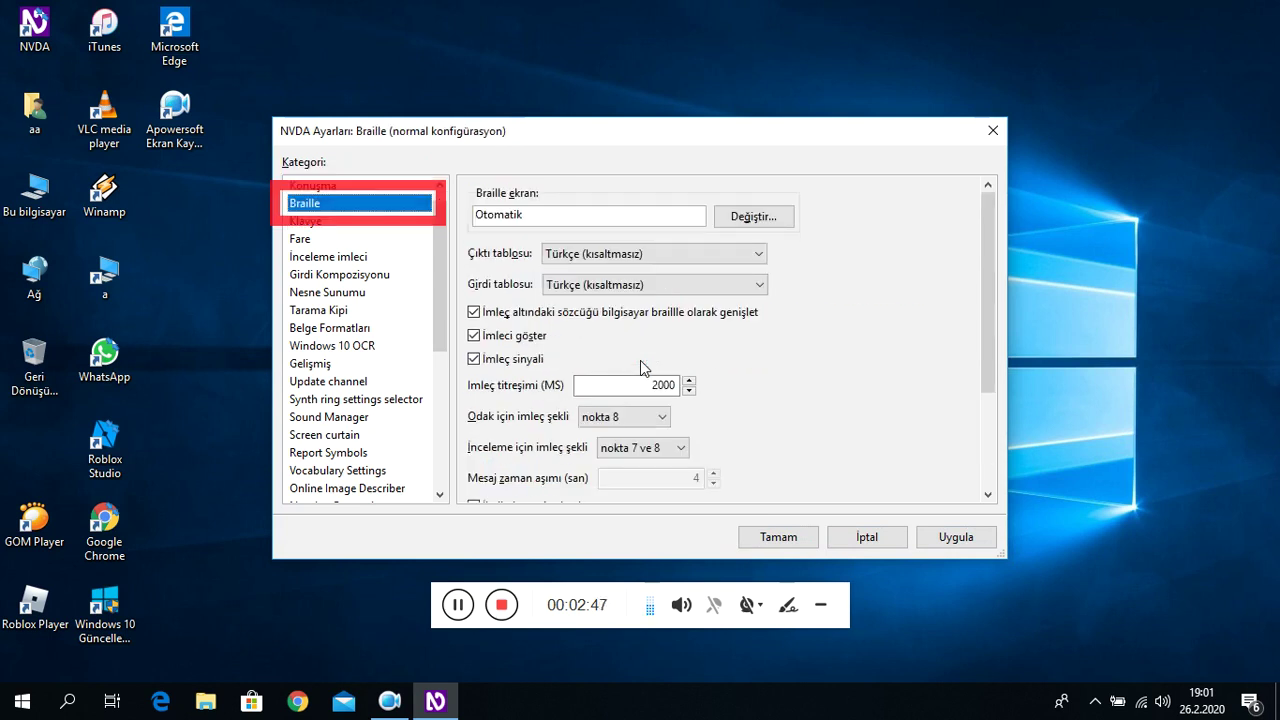
key(Tab)
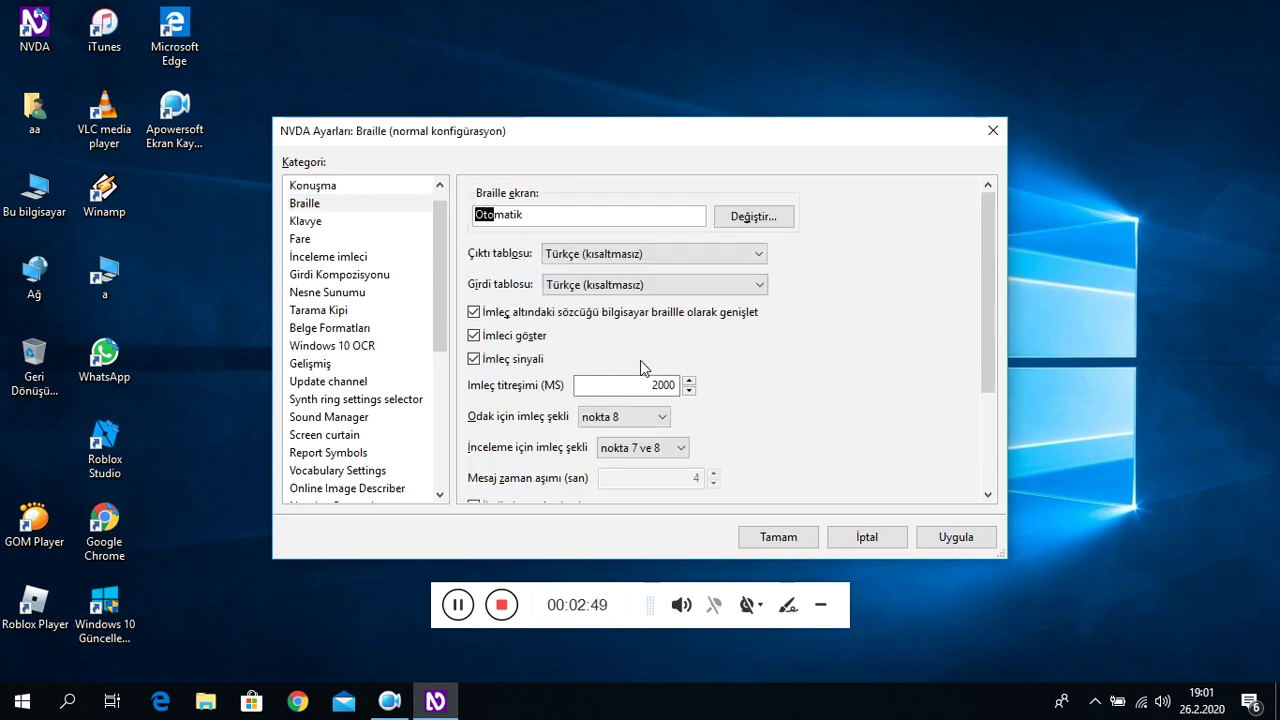
key(shift+Right)
key(shift+Right)
key(shift+Right)
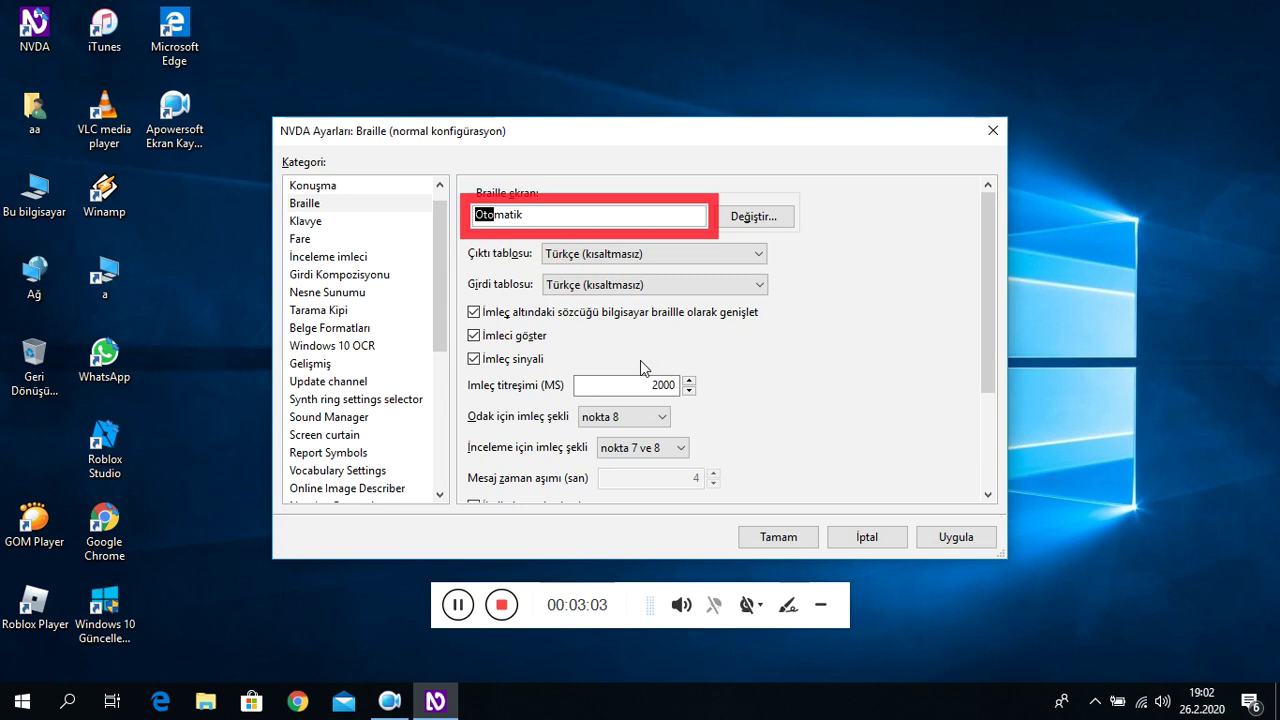
key(Tab)
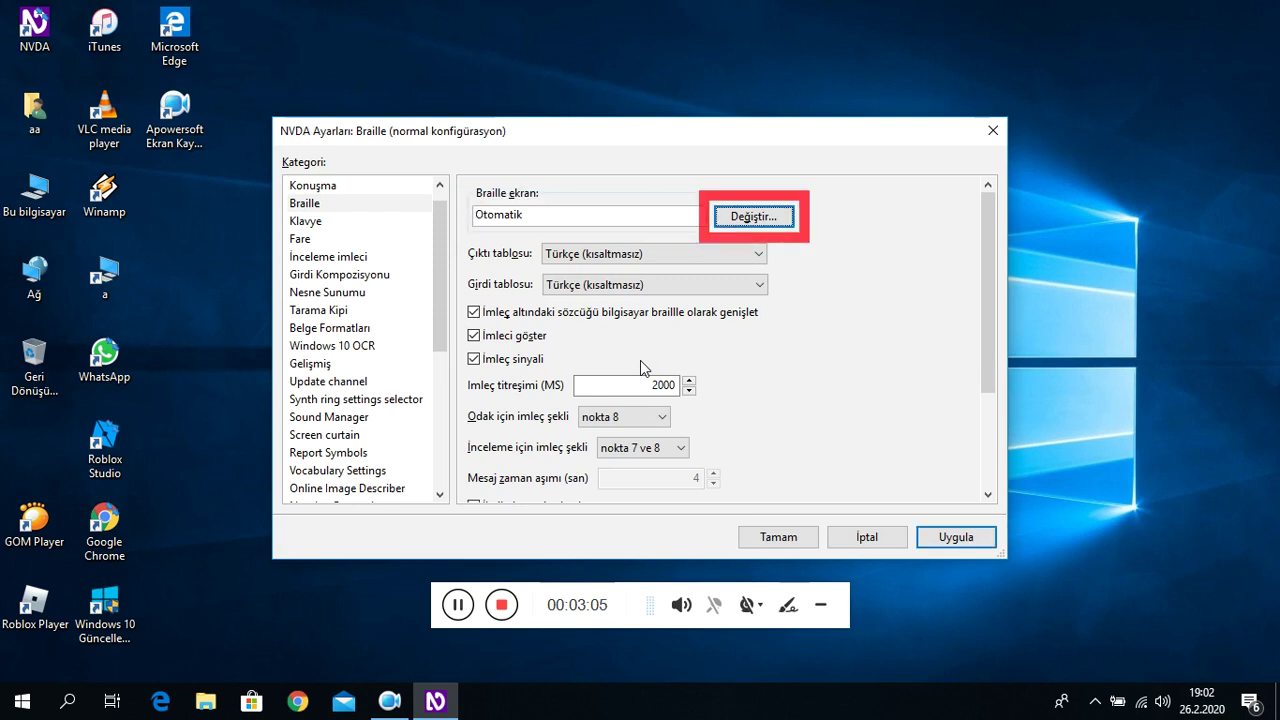
key(Tab)
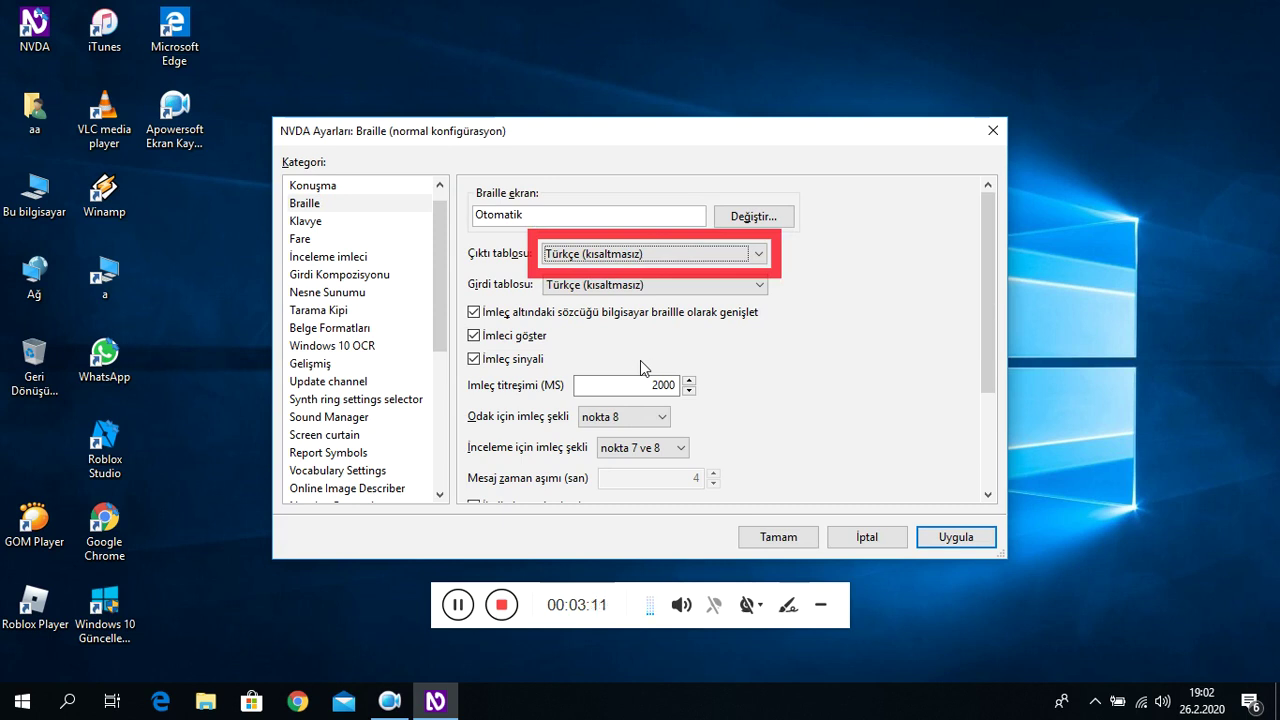
key(Tab)
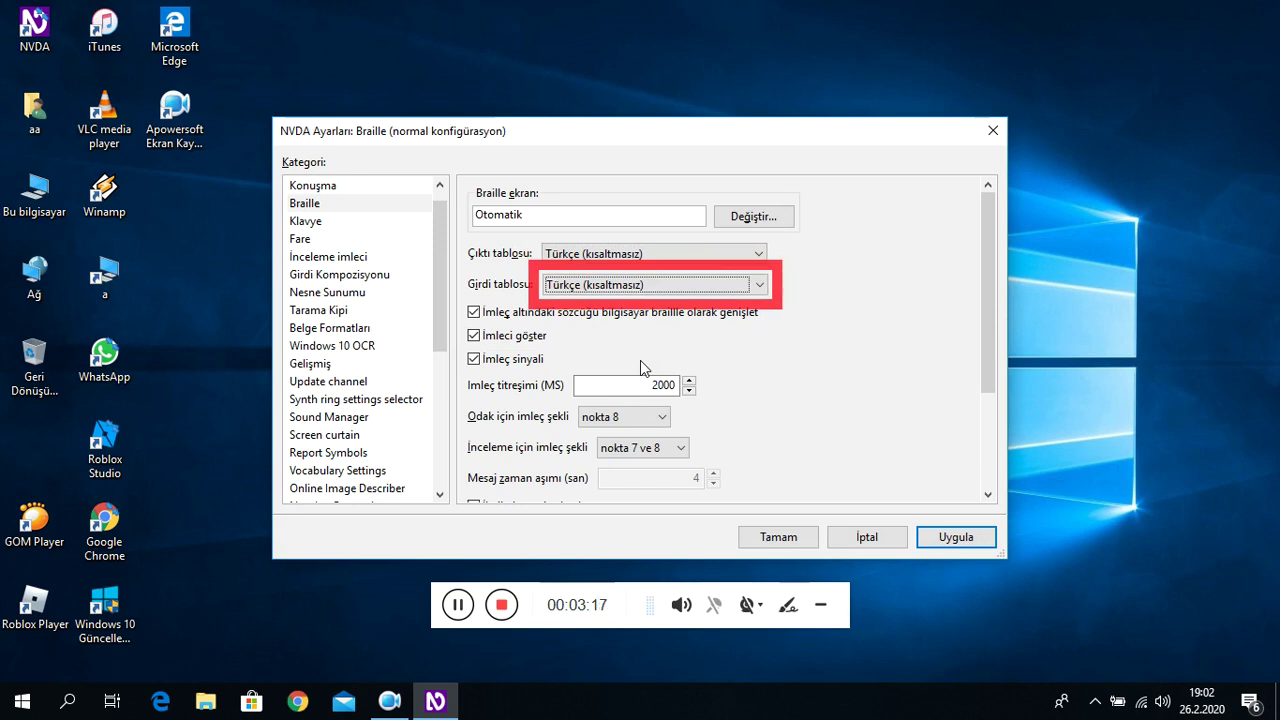
- Review the remaining Braille options, from word expansion and cursor display, blinking and shape through message timing and paragraph reading to focus context presentation
key(Tab)
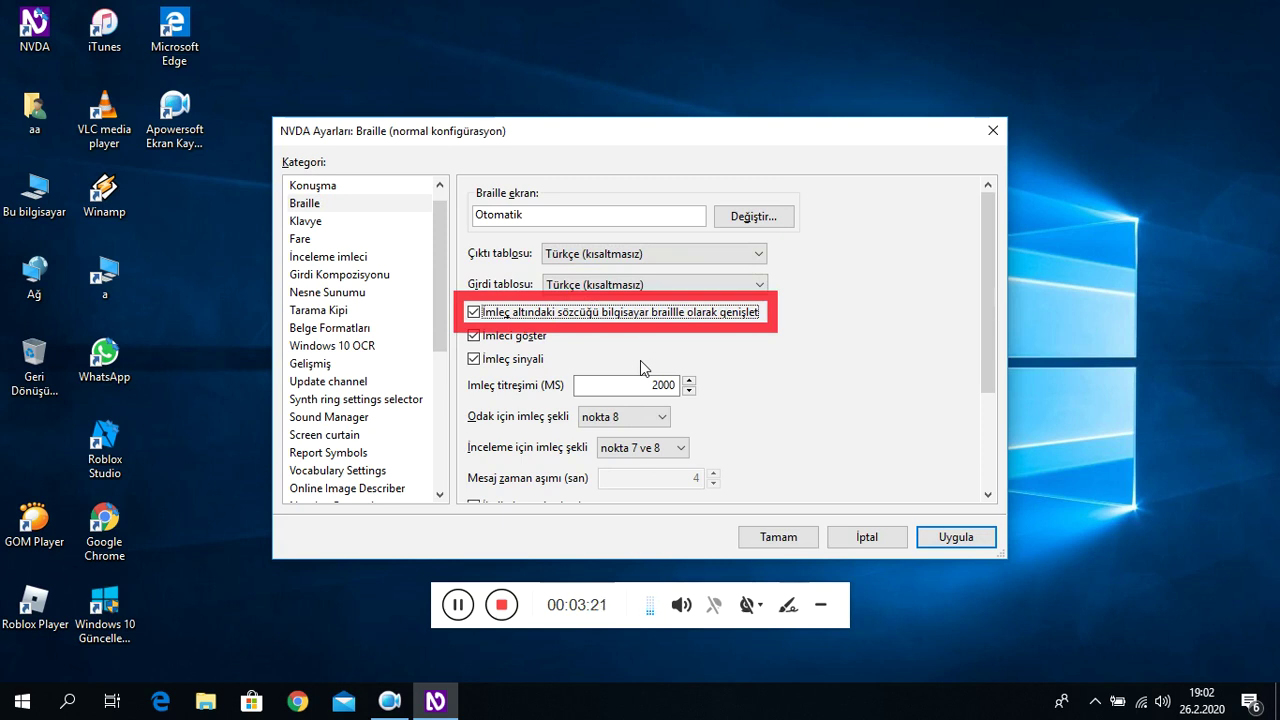
key(Tab)
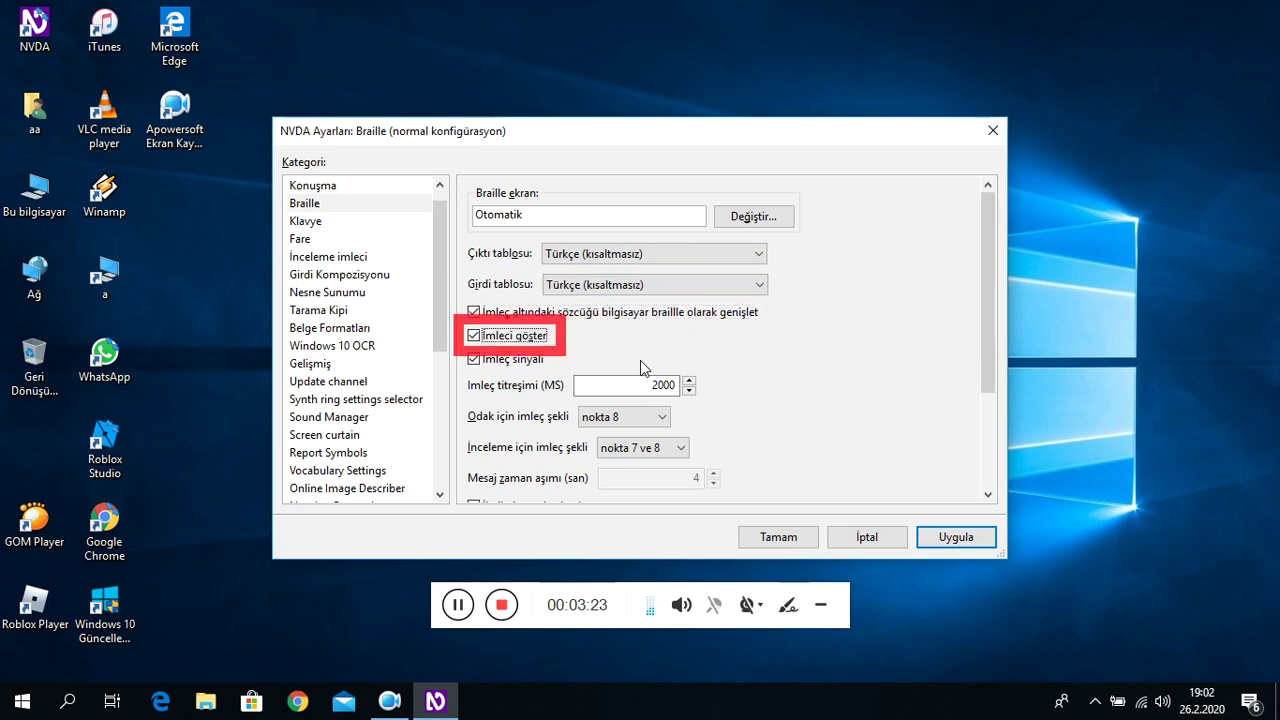
key(Tab)
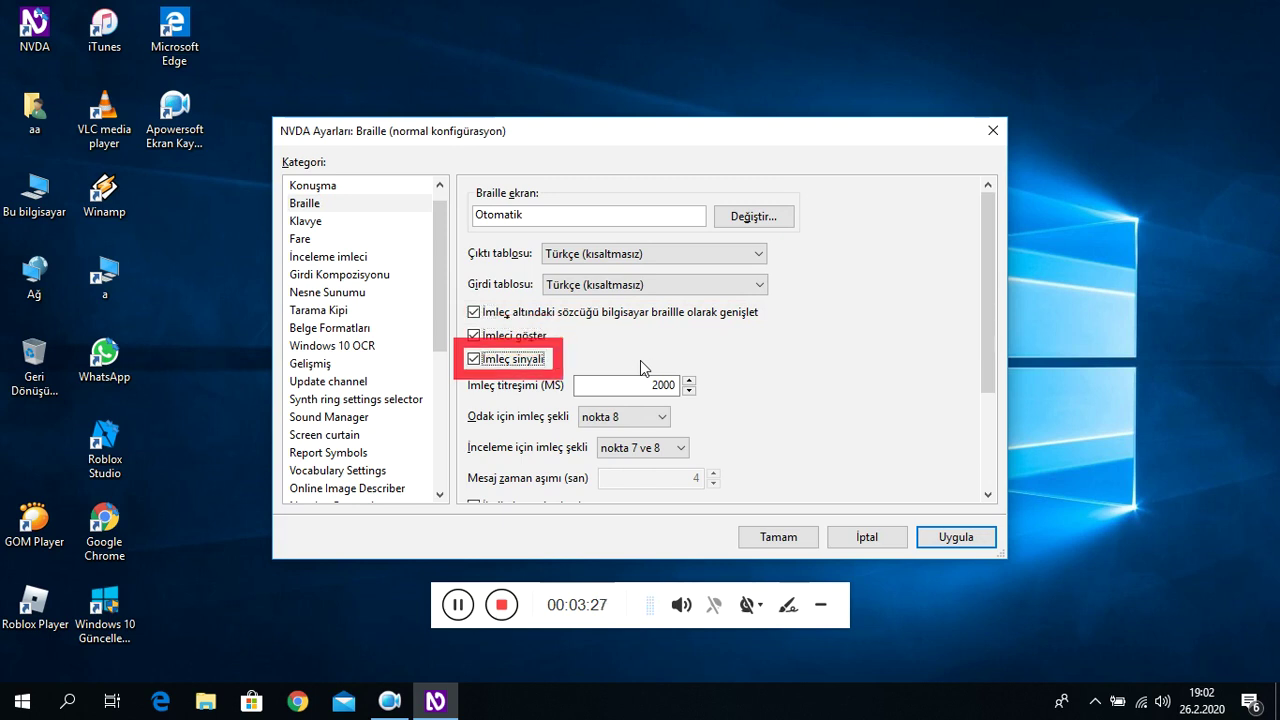
key(Tab)
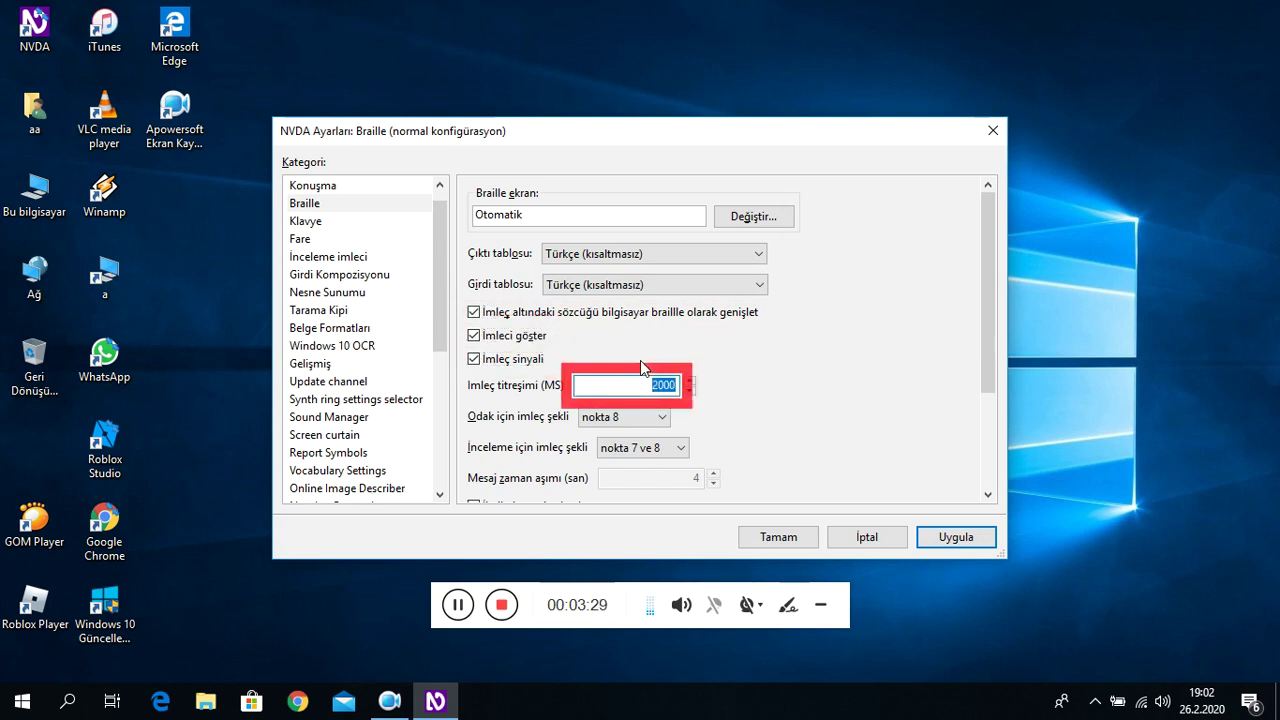
key(Tab)
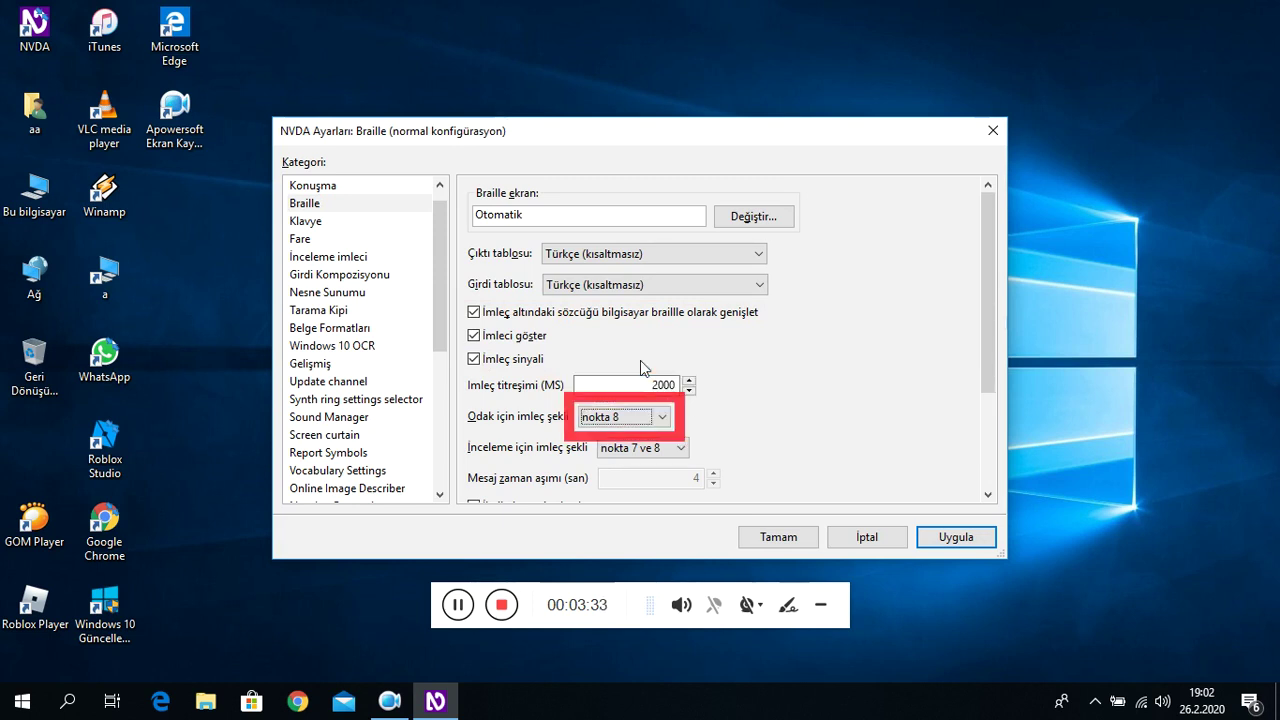
key(Tab)
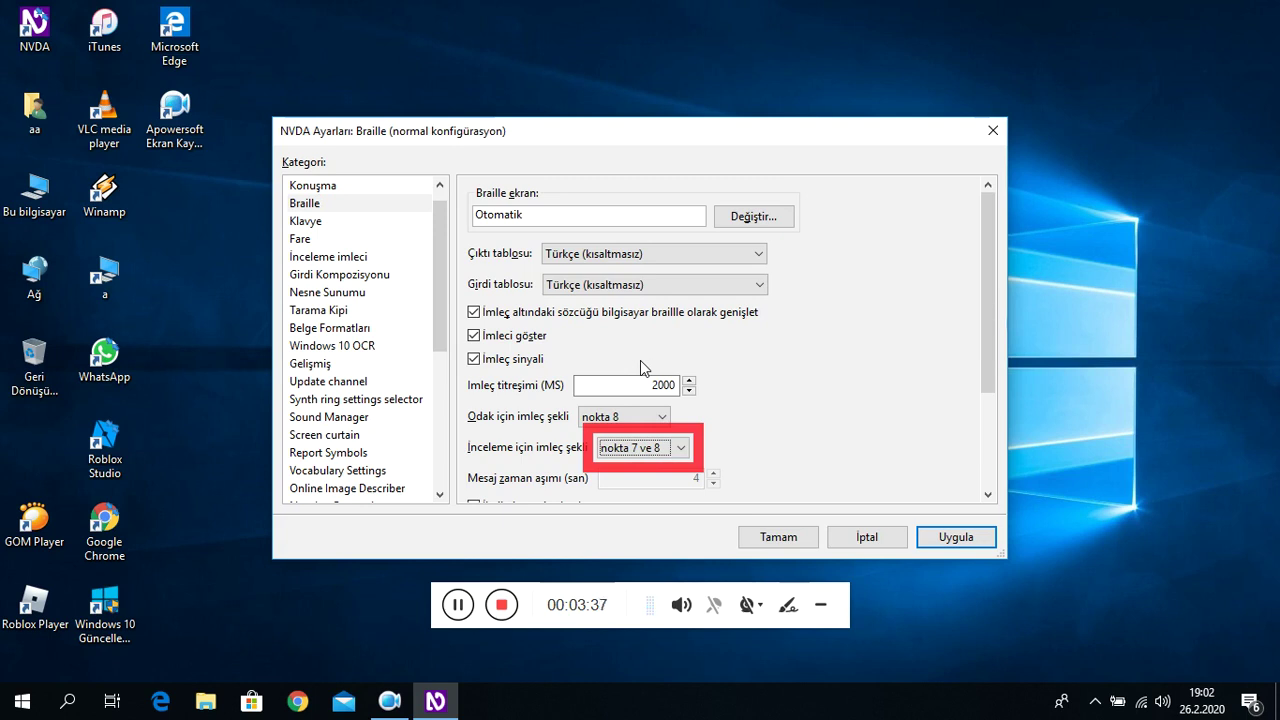
key(Tab)
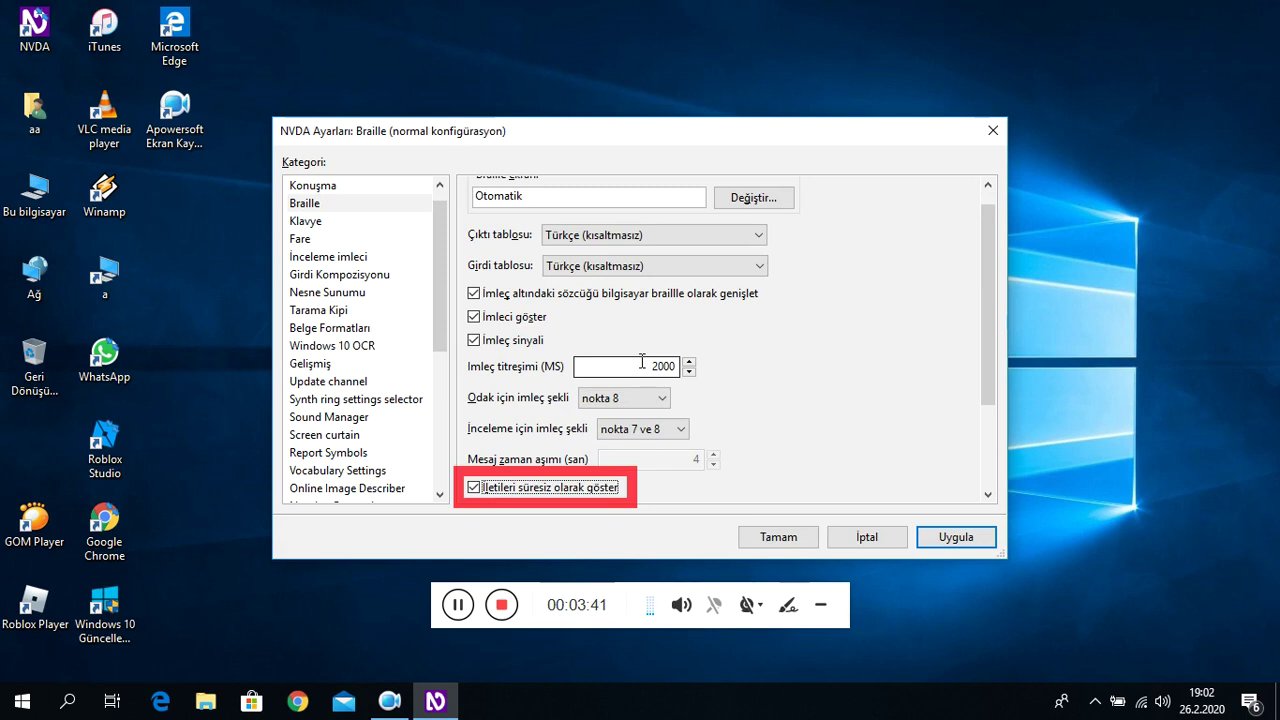
key(Tab)
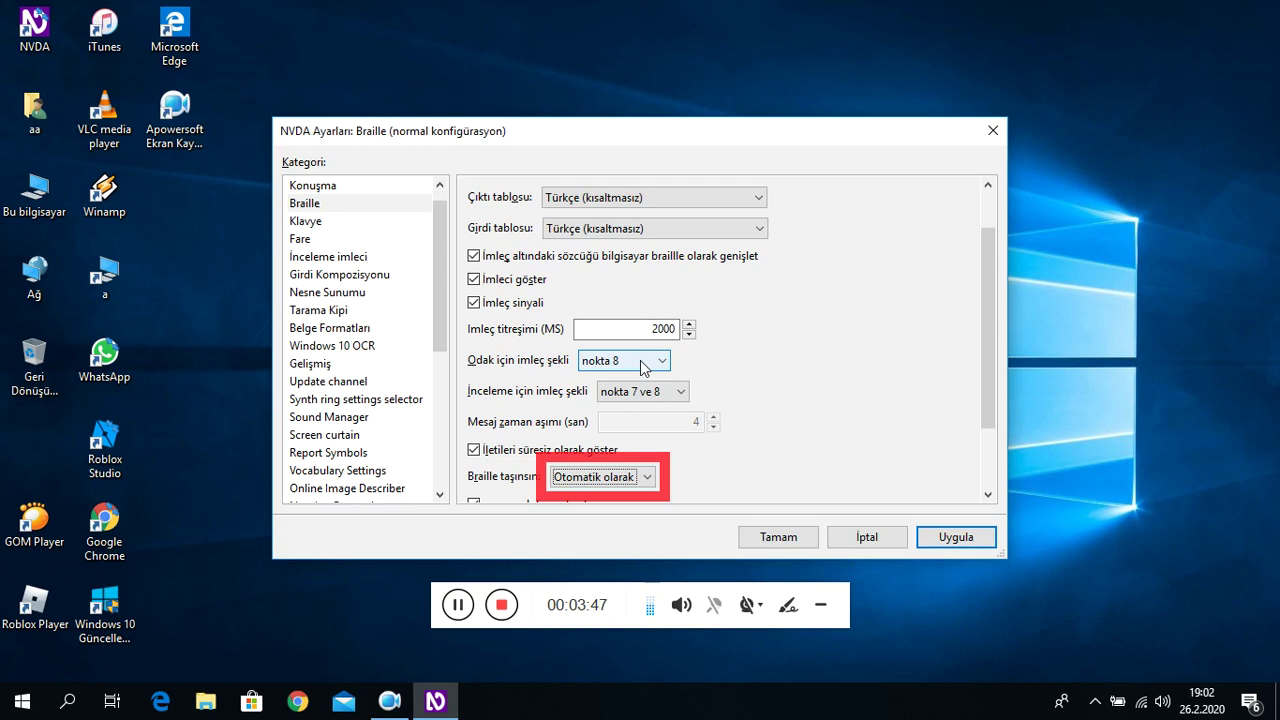
key(Tab)
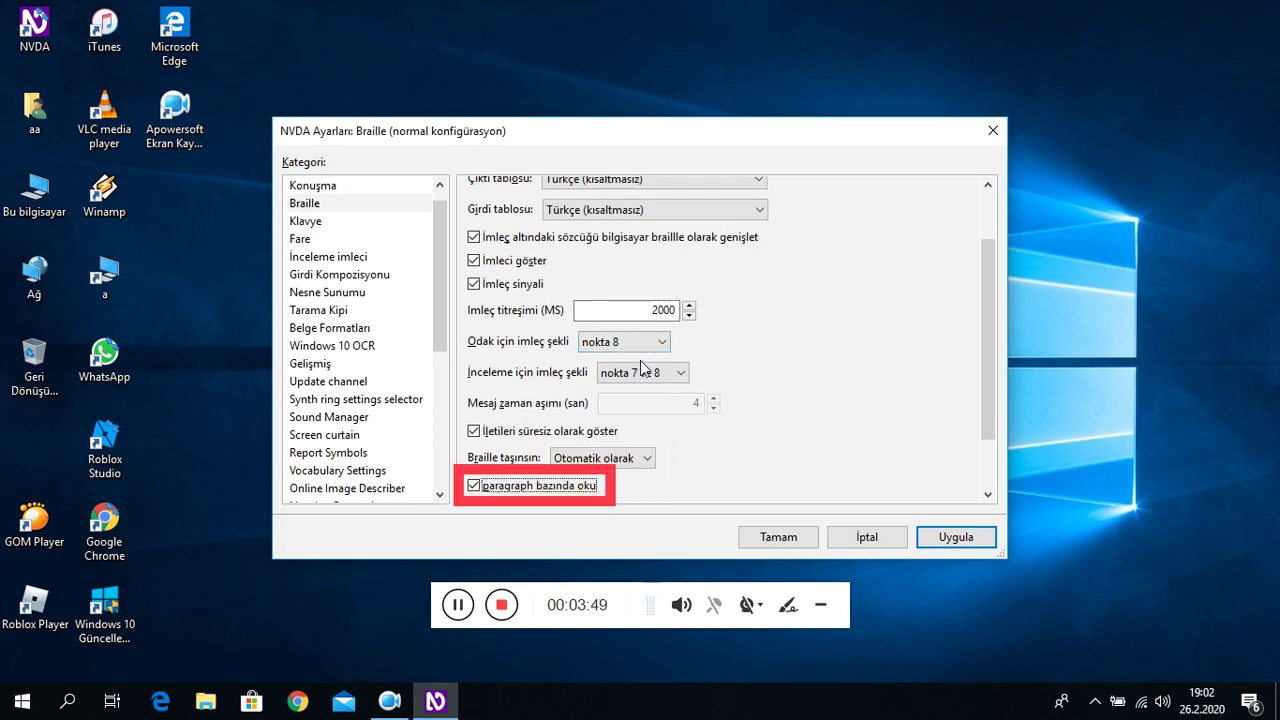
key(Tab)
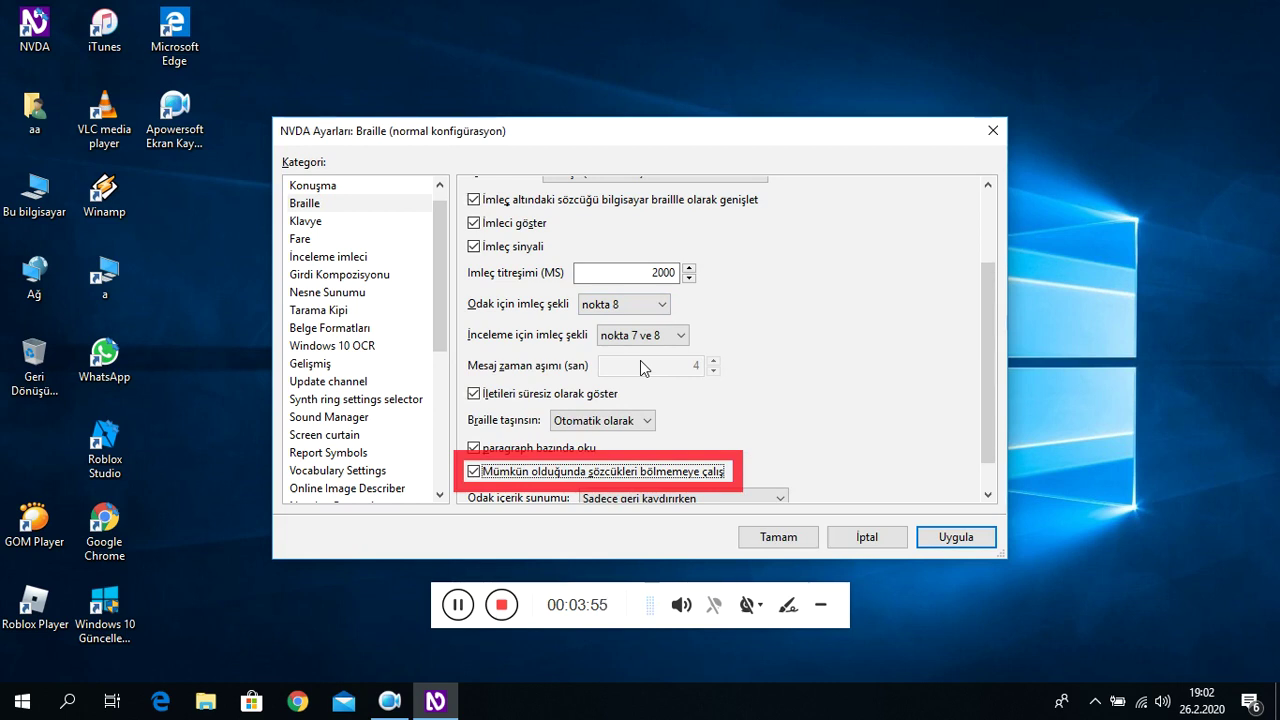
key(Tab)
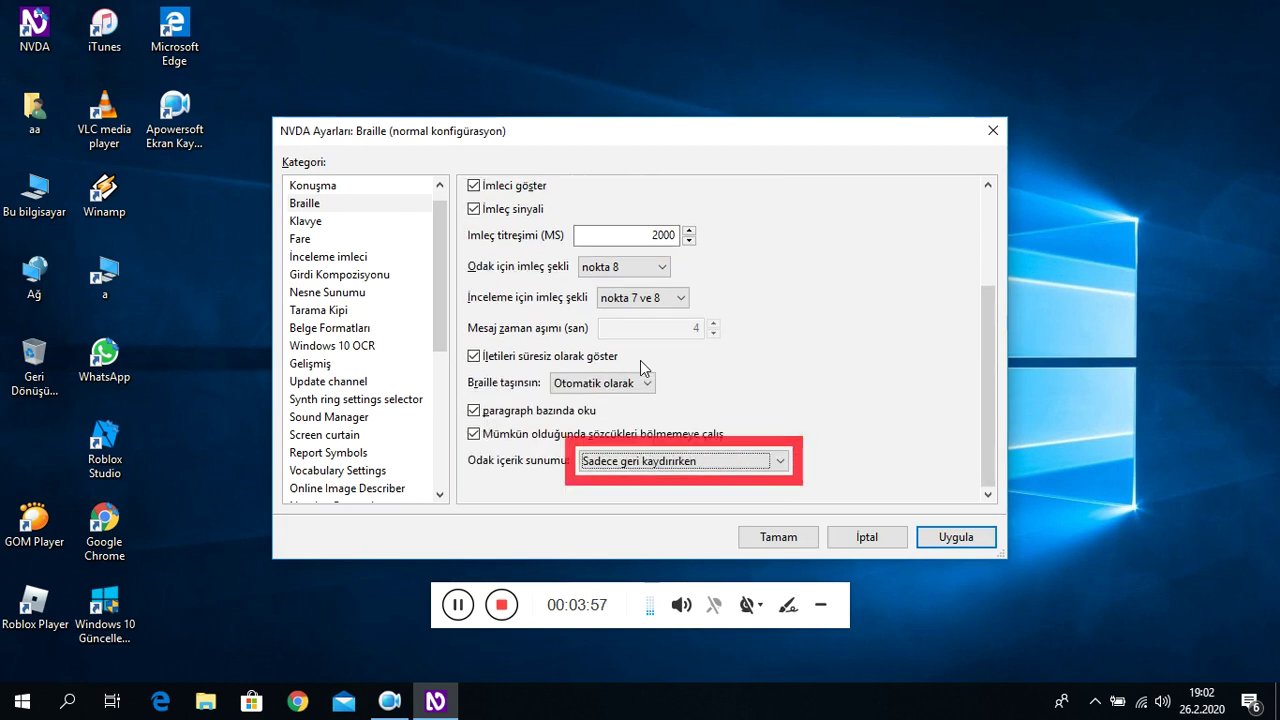
- Switch to the Klavye category and review the keyboard layout and the available NVDA modifier keys
key(Tab)
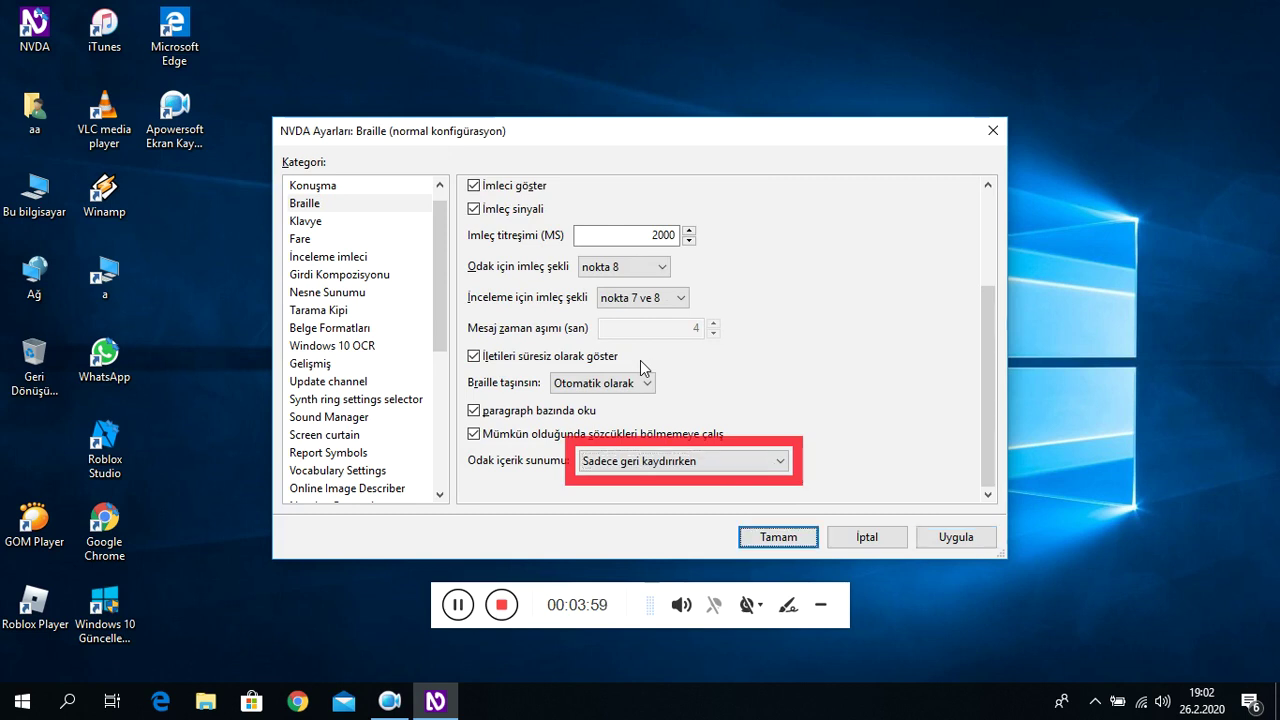
key(Tab)
key(Tab)
key(Tab)
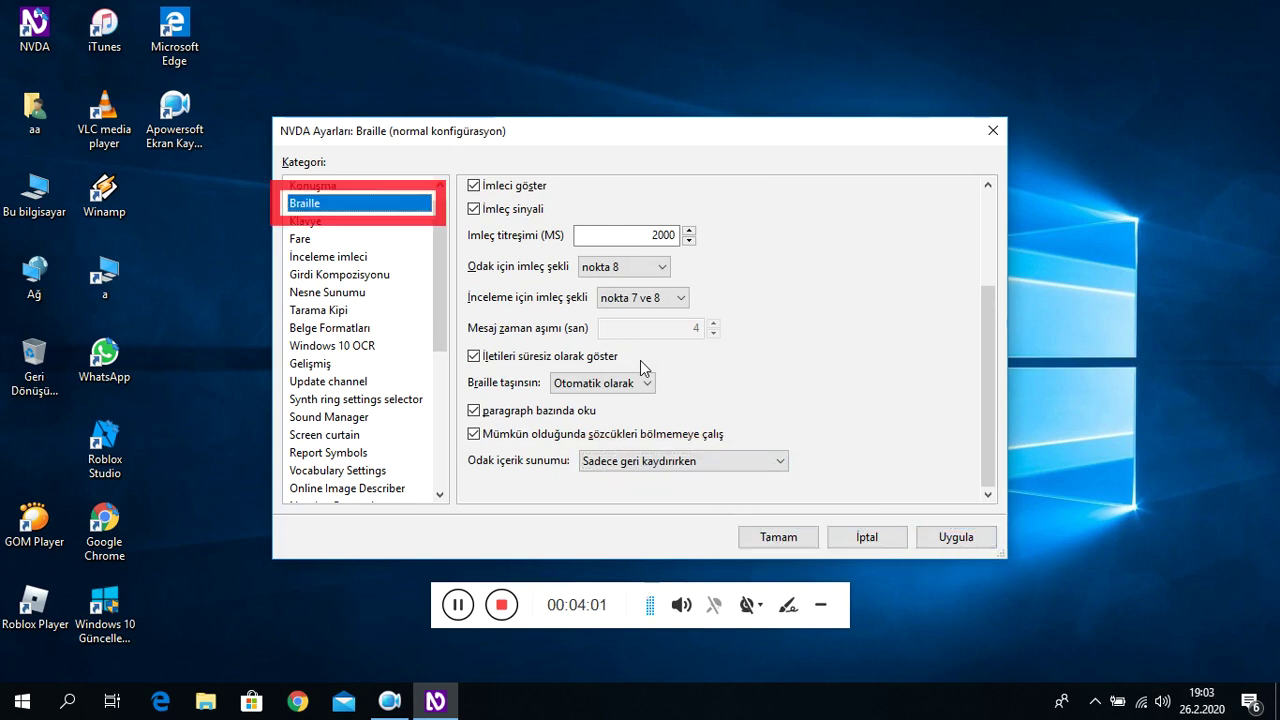
key(Down)
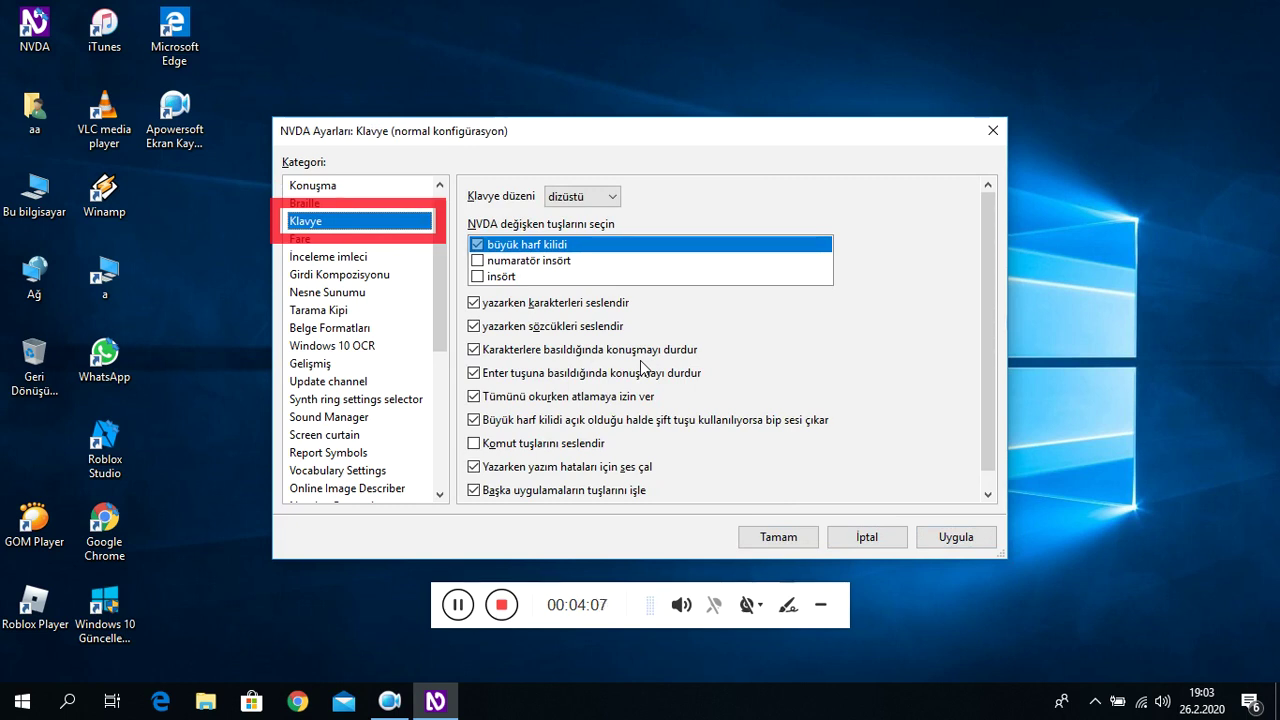
key(Tab)
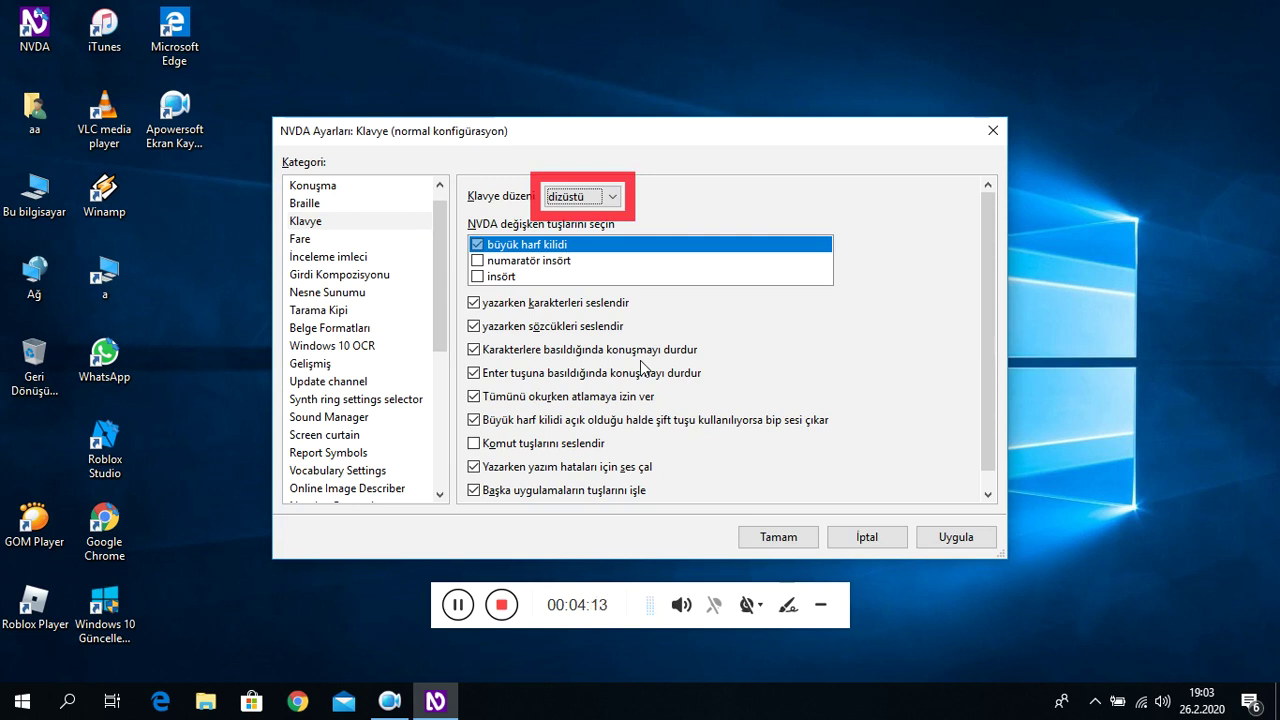
key(Tab)
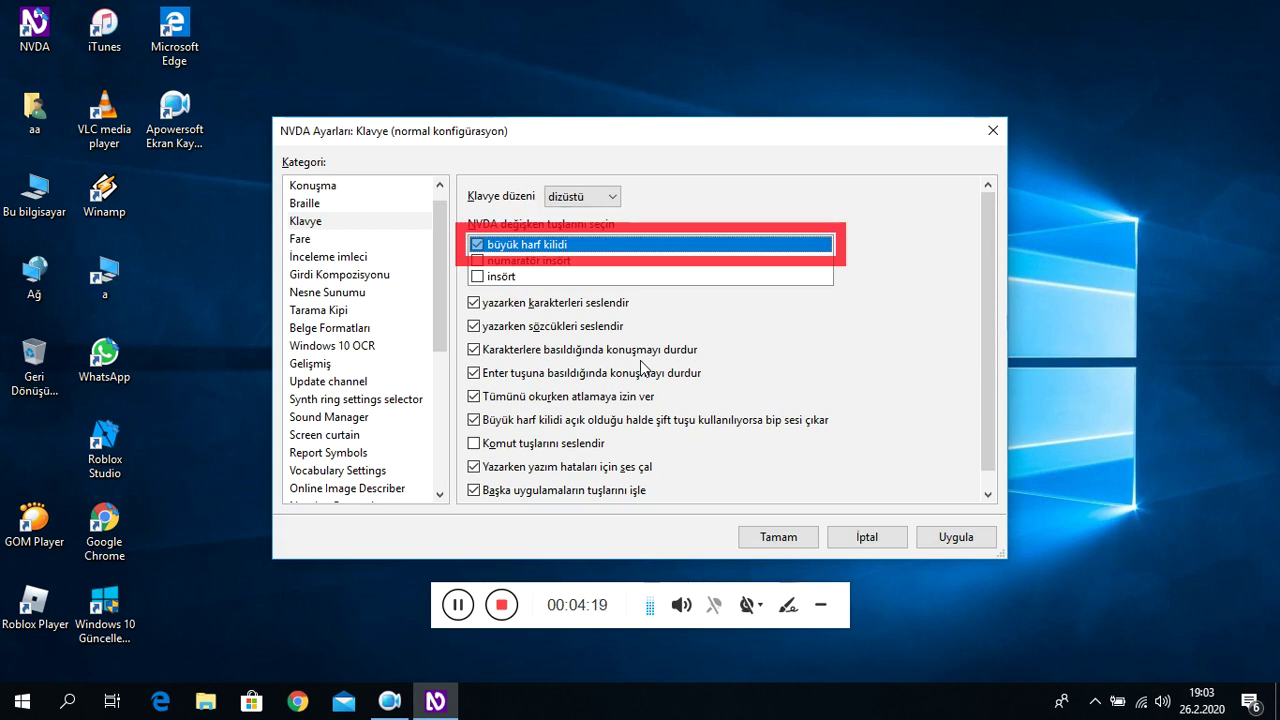
key(Down)
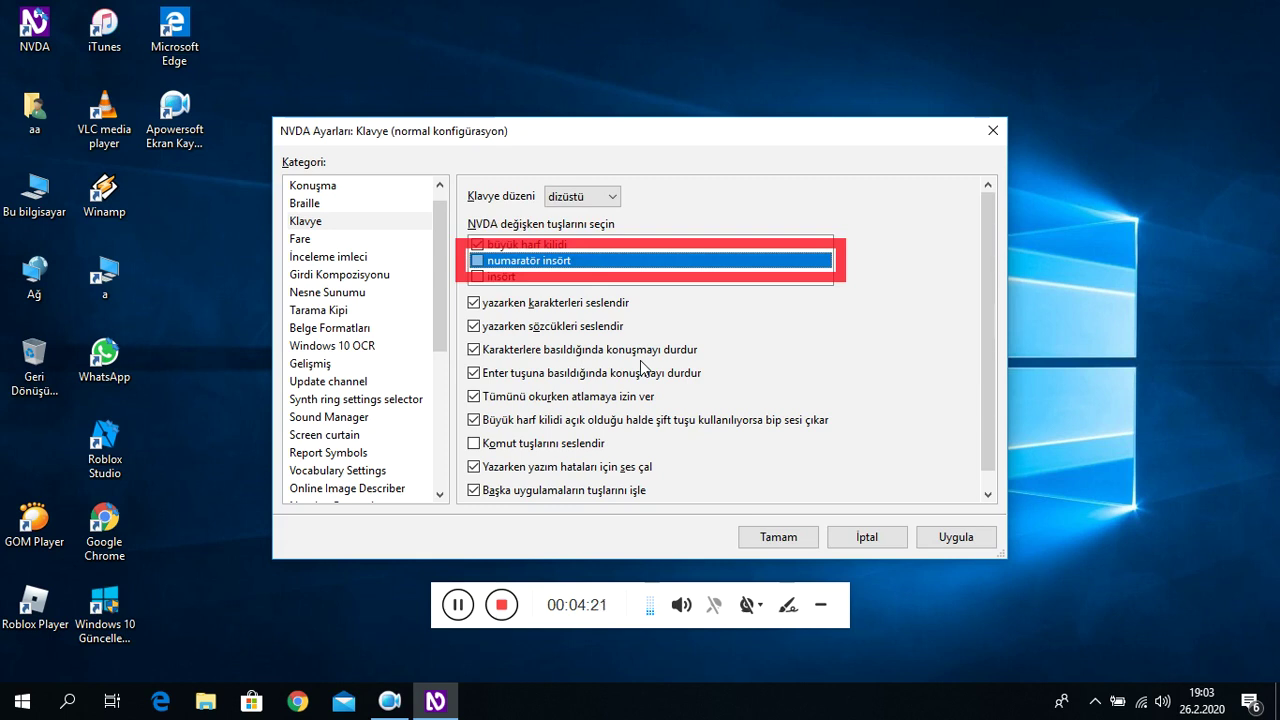
key(Down)
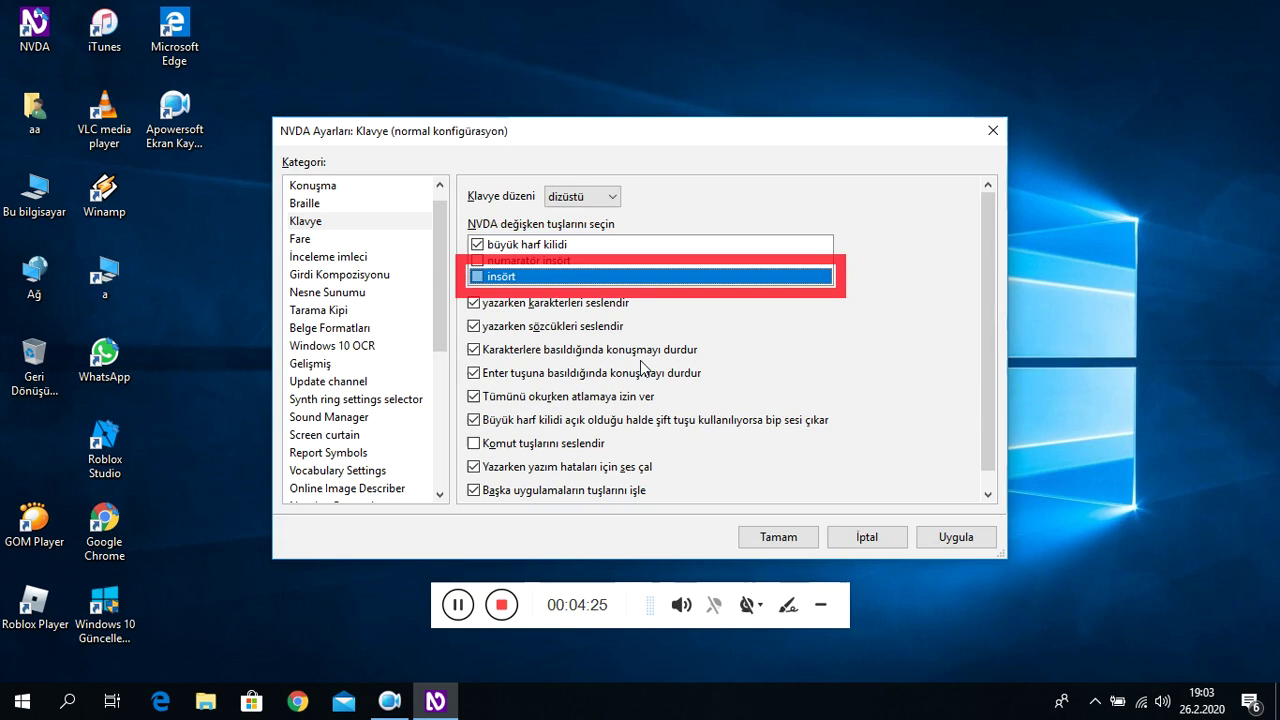
- Review the remaining Klavye options, from speaking typed characters and words through speech interruption and typing-error sounds to handling keys from other applications
key(Tab)
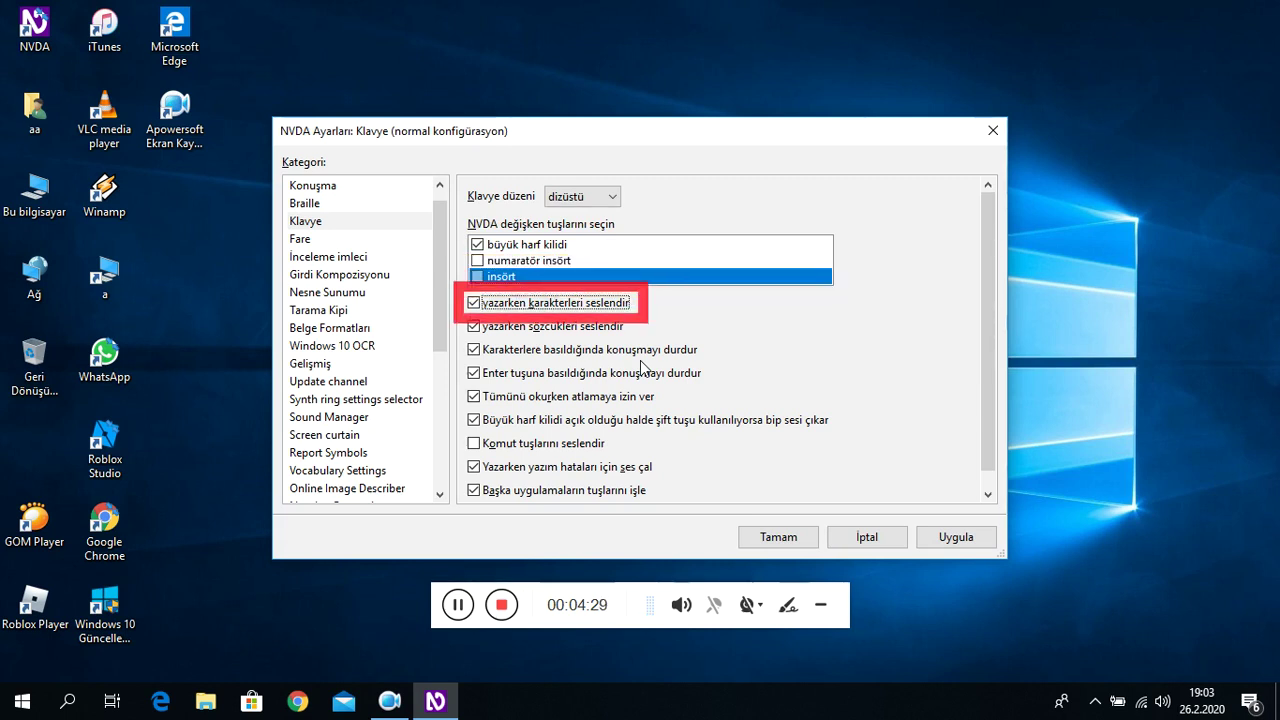
key(Tab)
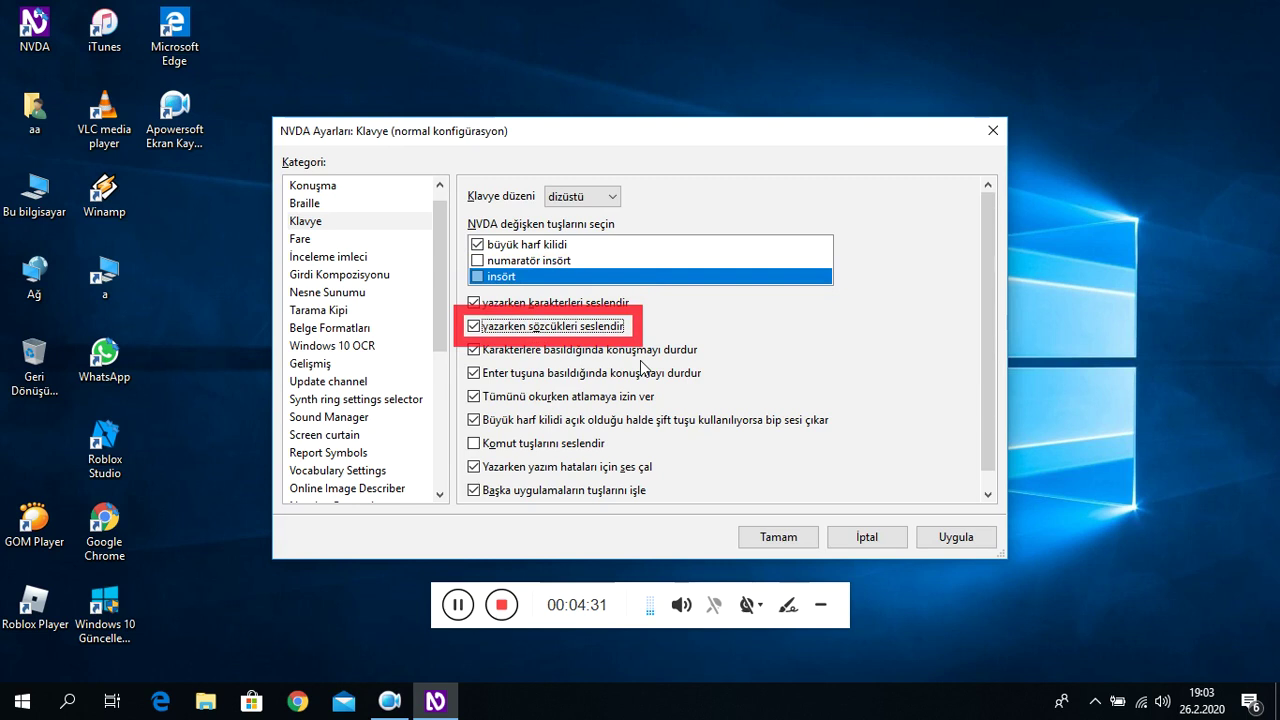
key(Tab)
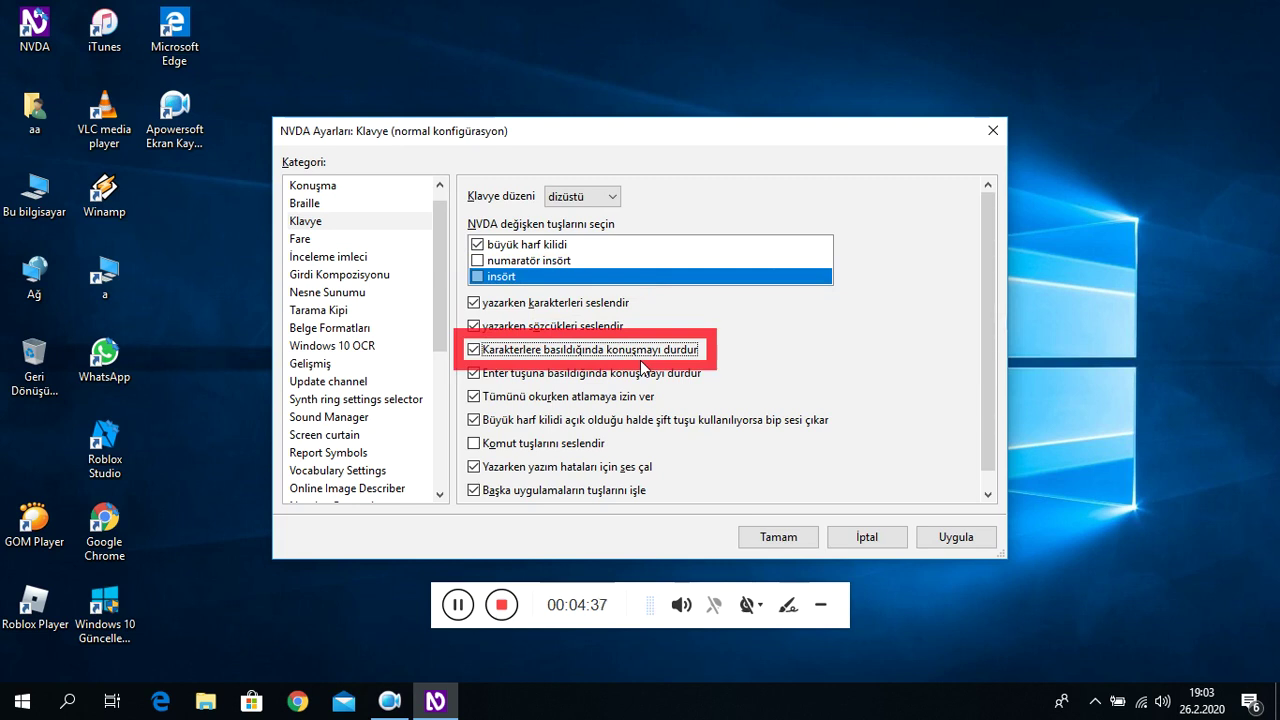
key(Tab)
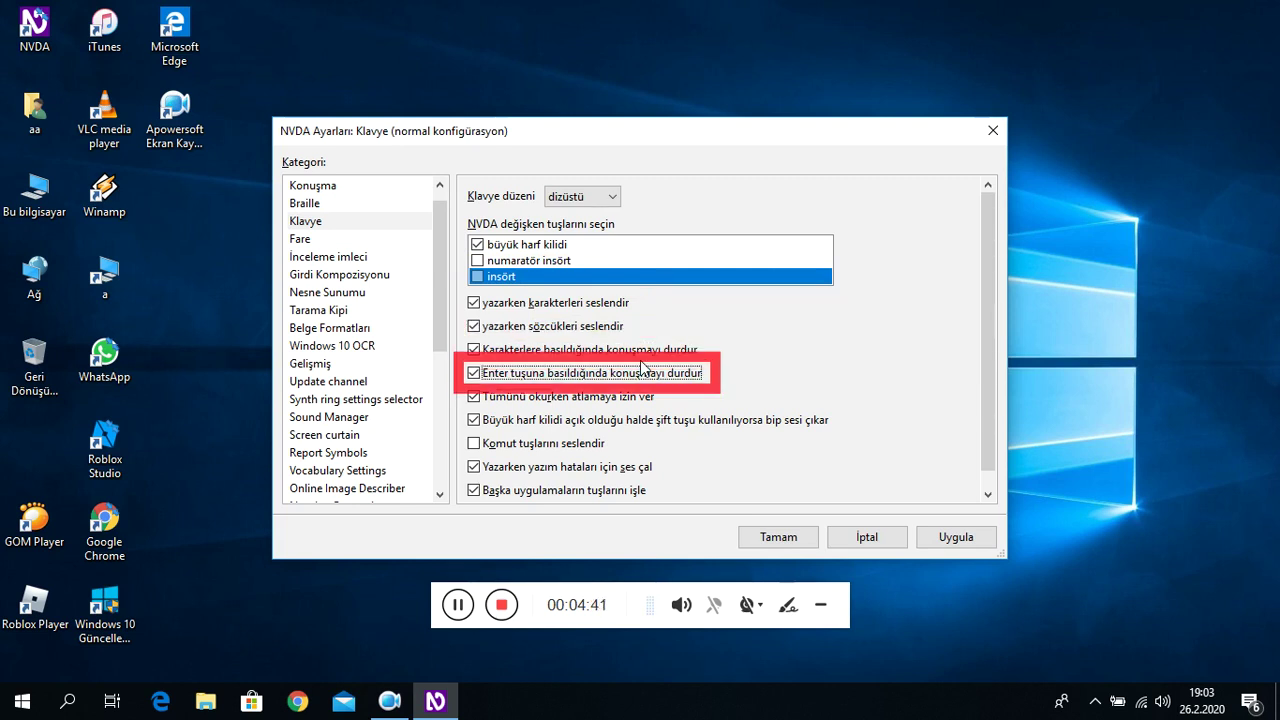
key(Tab)
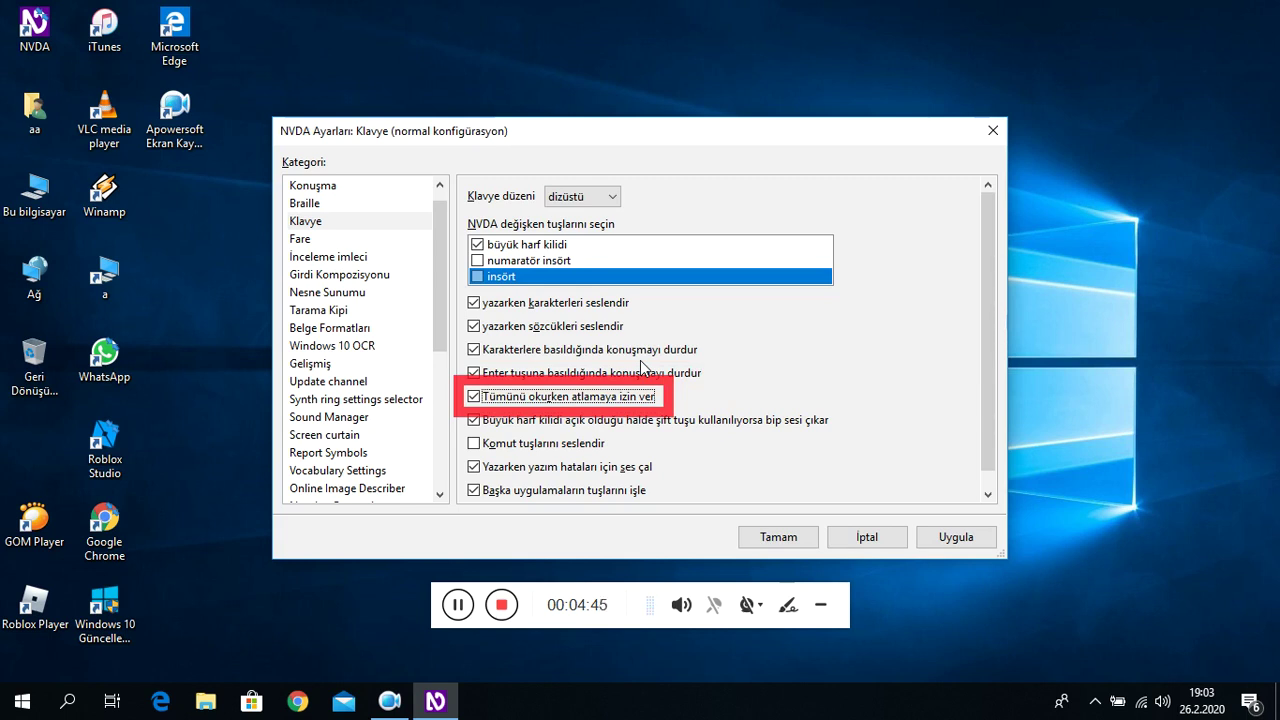
key(Tab)
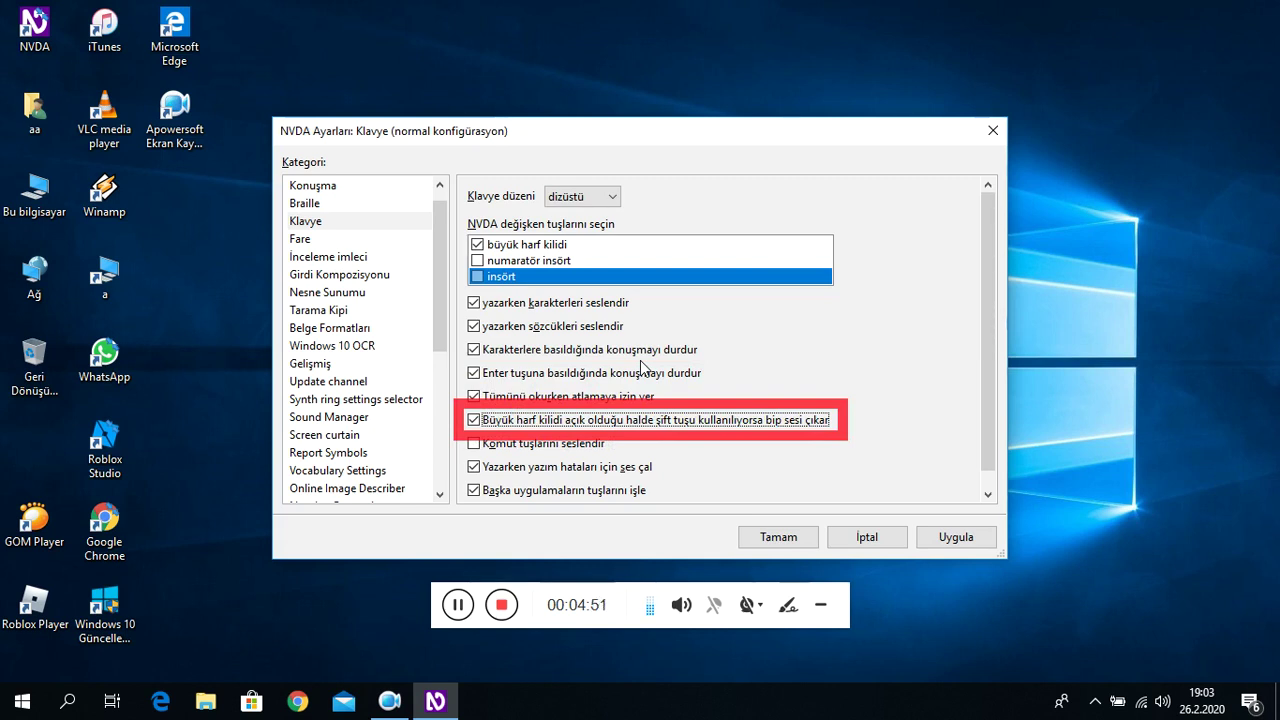
key(Tab)
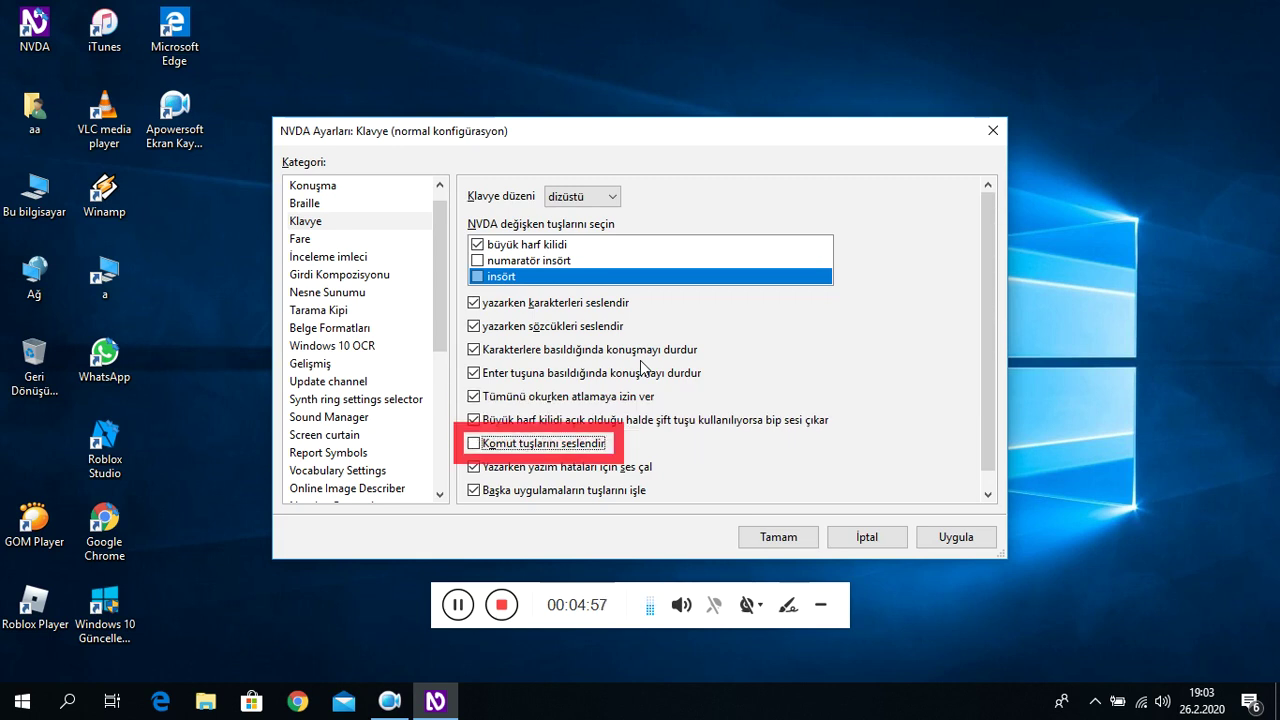
key(Tab)
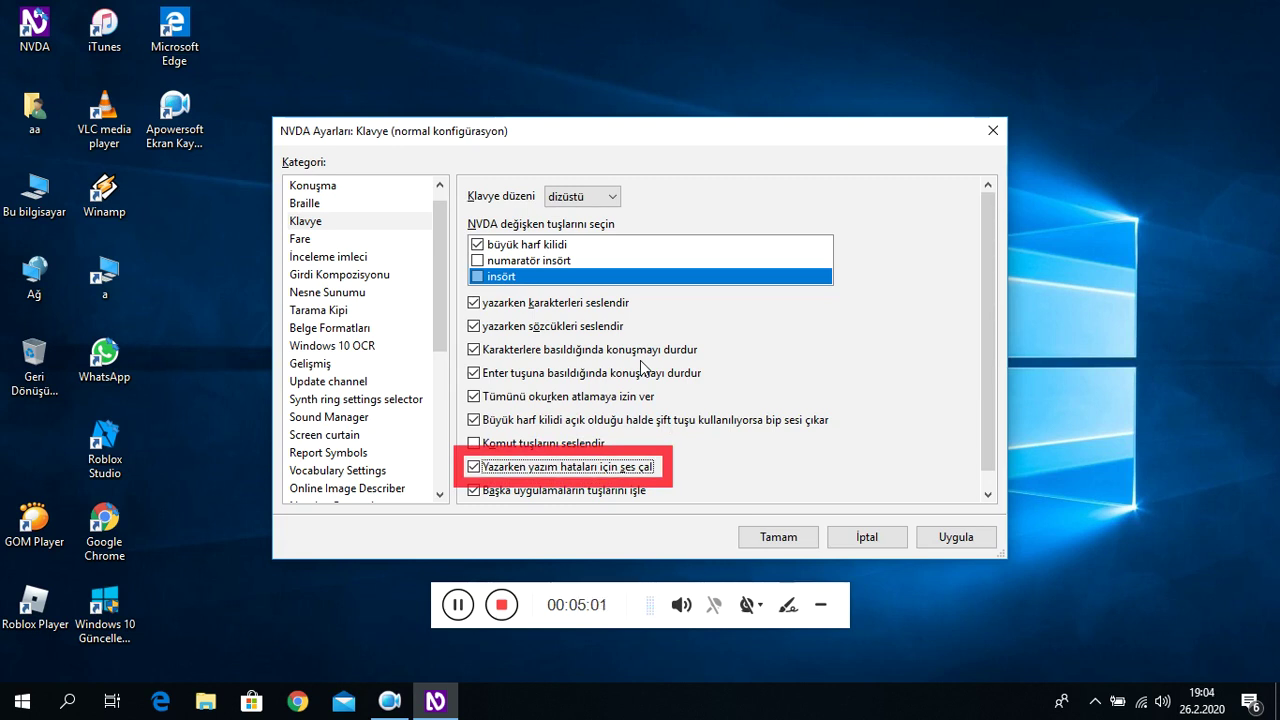
key(Tab)
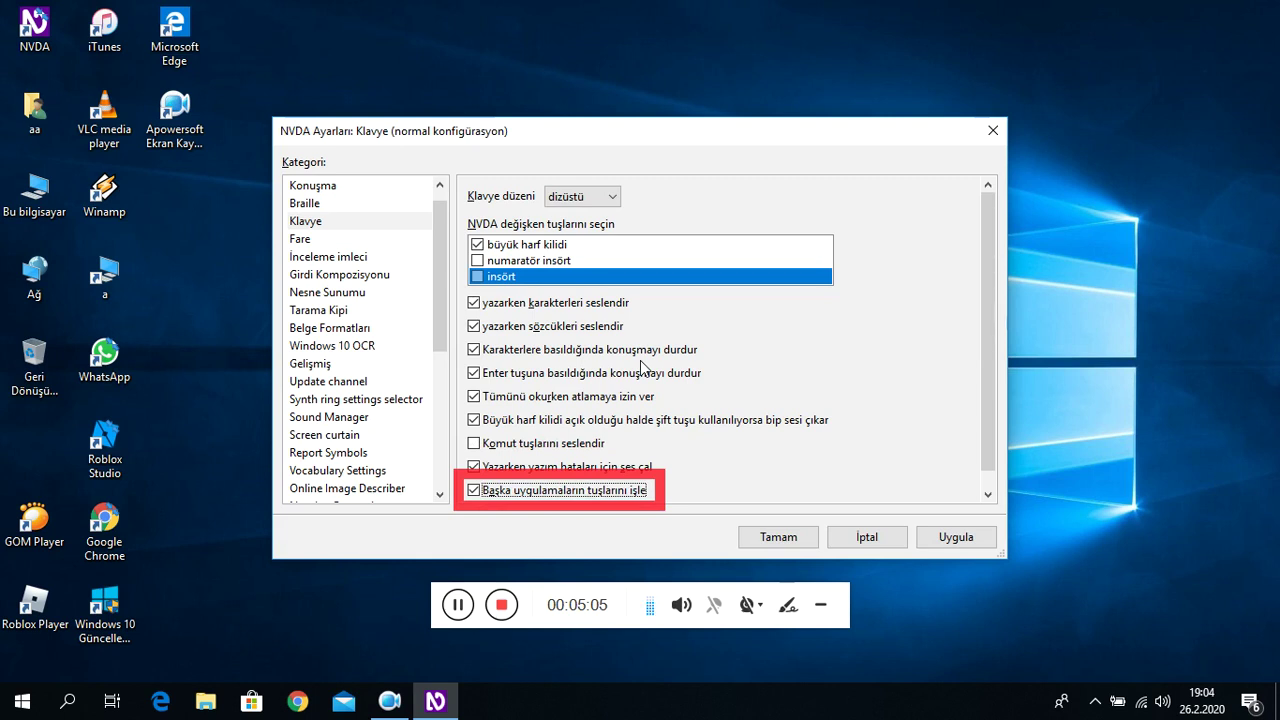
- Switch to the Fare category and review its mouse shape, tracking, text unit resolution, object type, audio coordinate and other-application input options
key(Tab)
key(Tab)
key(Tab)
key(Tab)
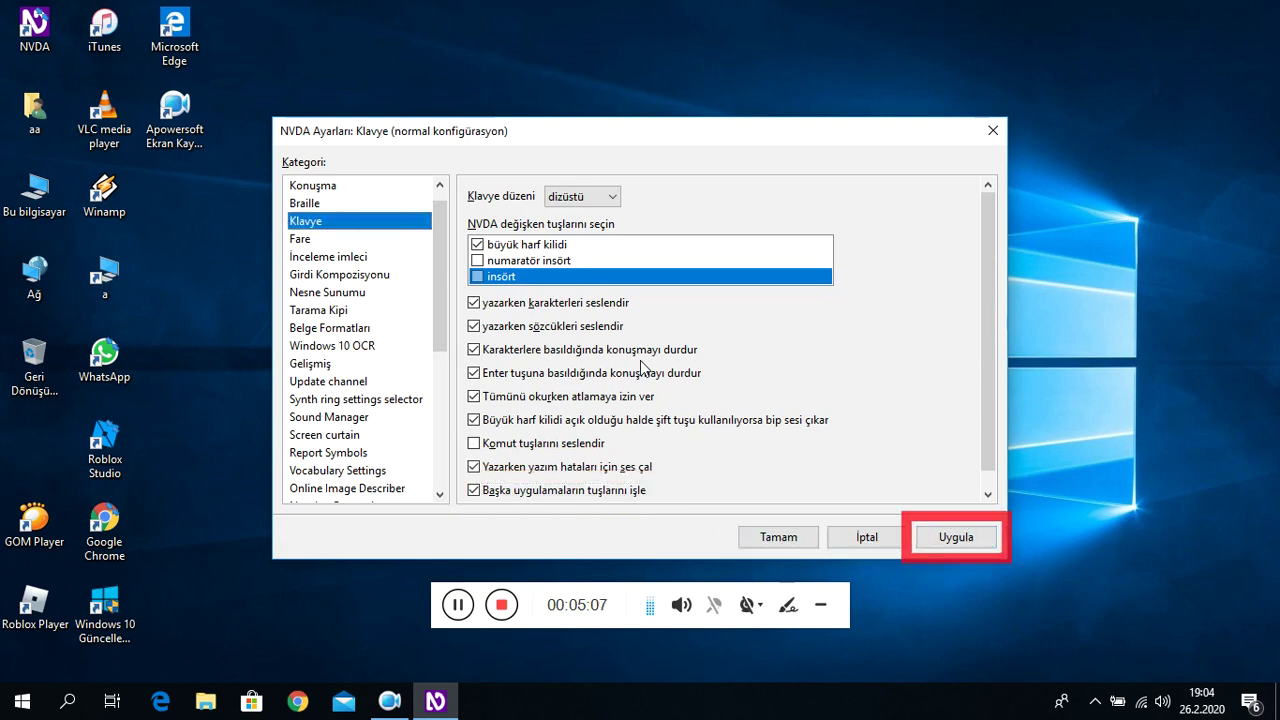
key(Down)
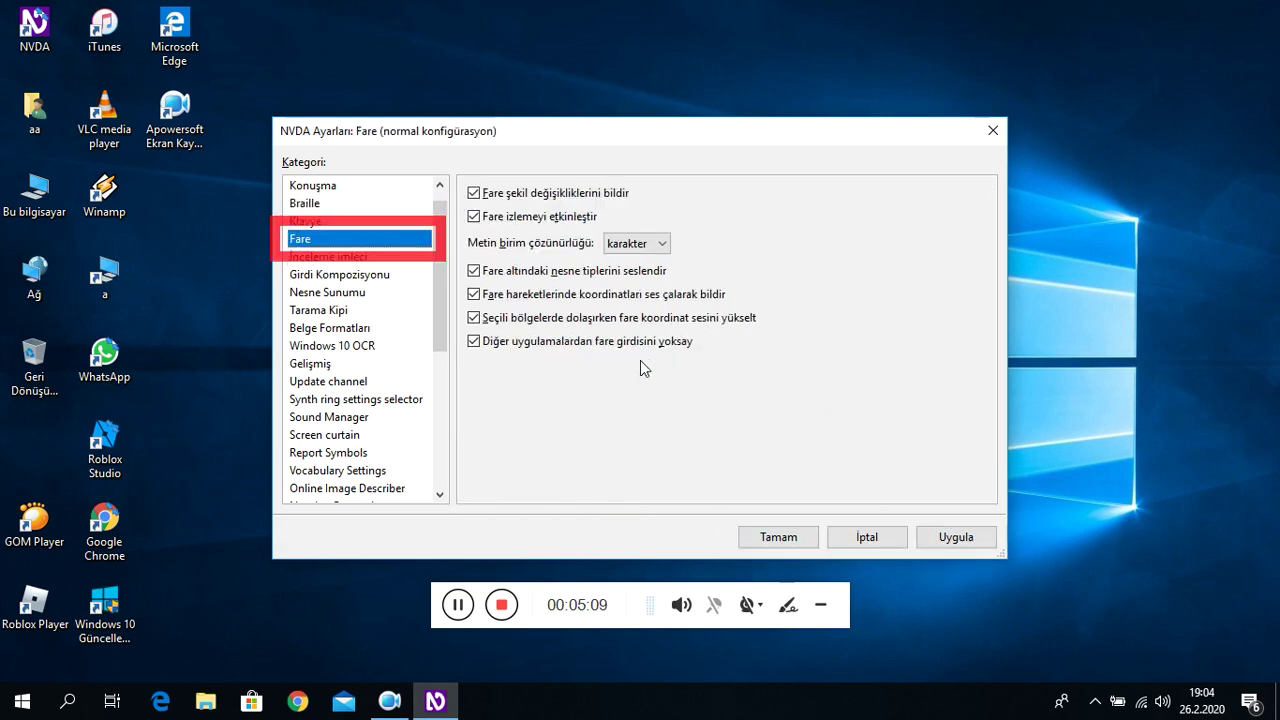
key(Tab)
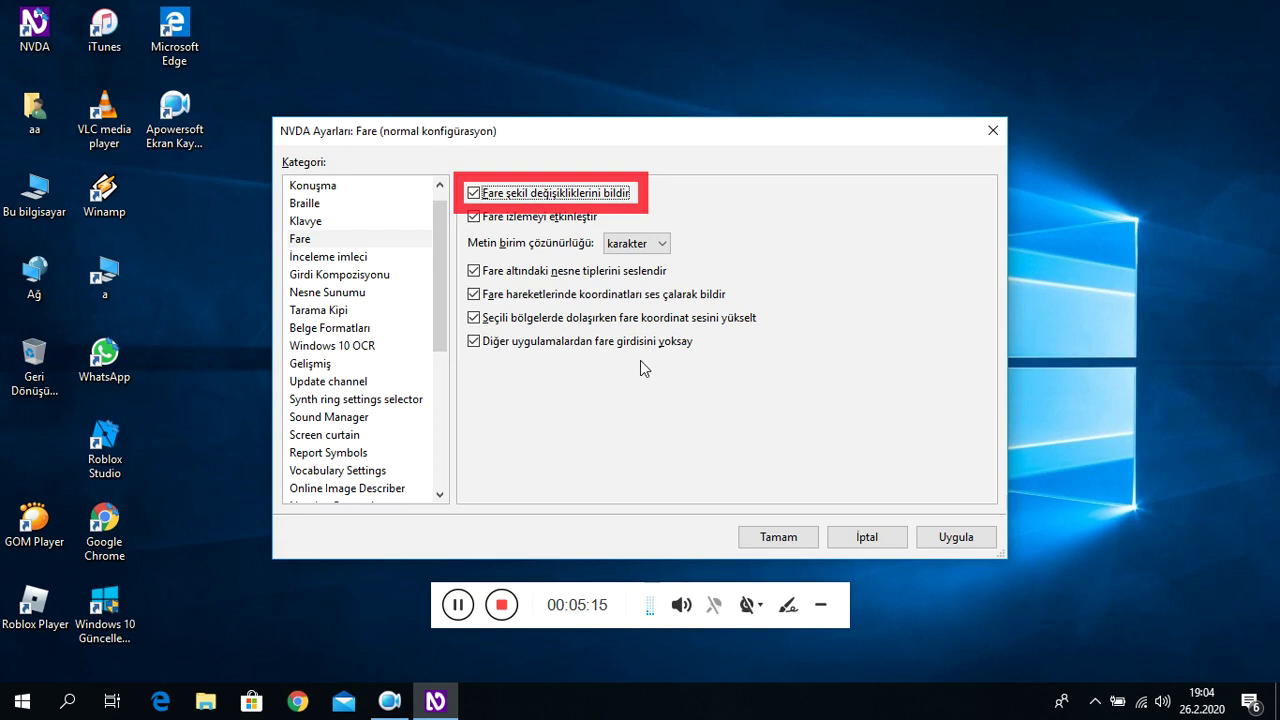
key(Tab)
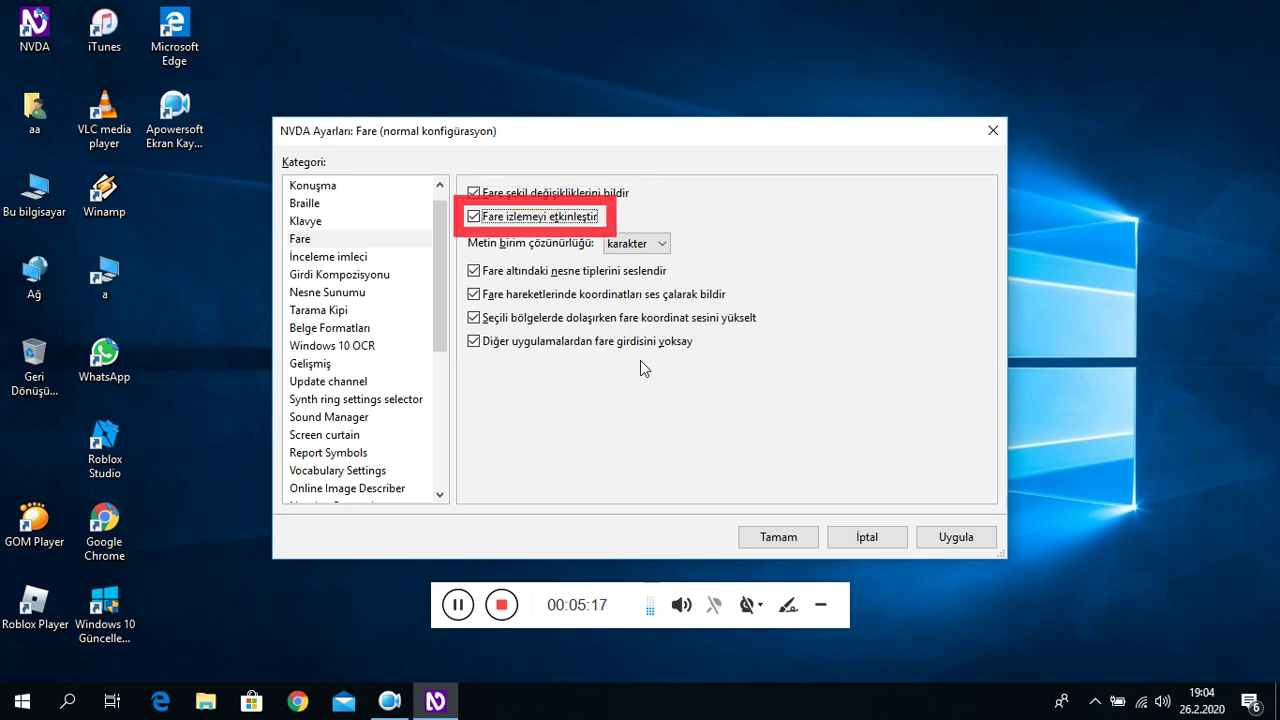
key(Tab)
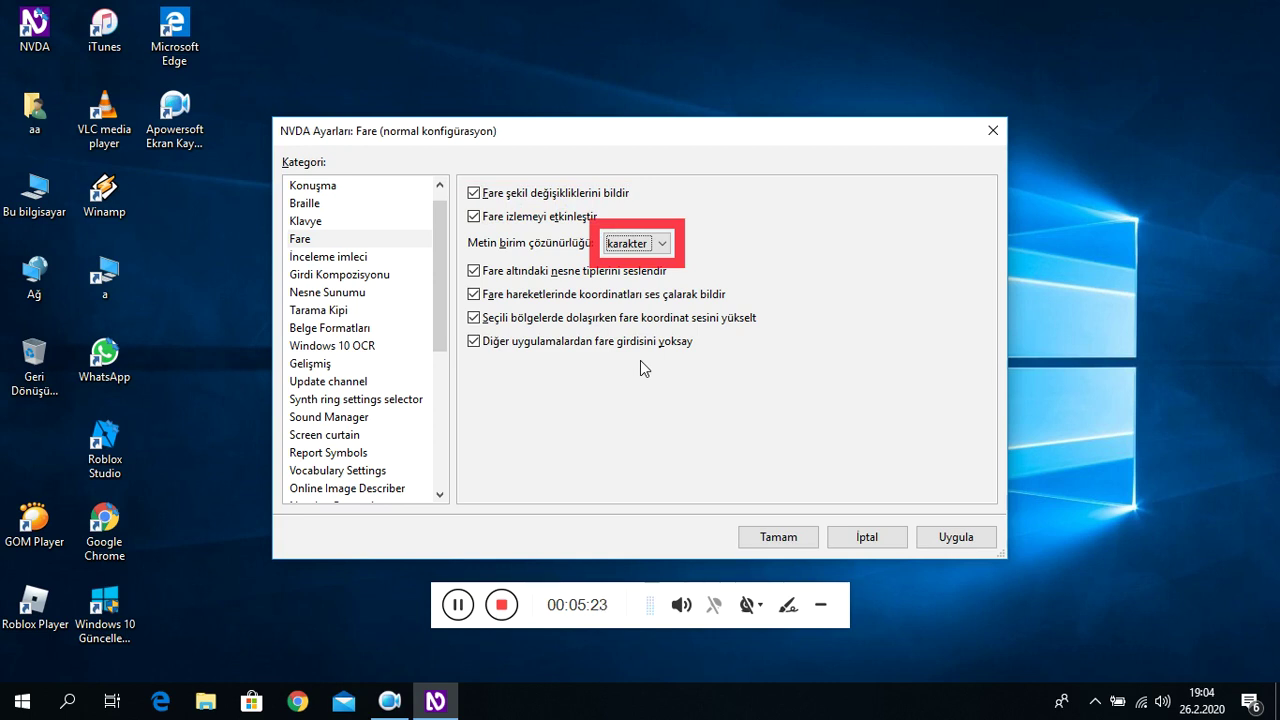
key(Tab)
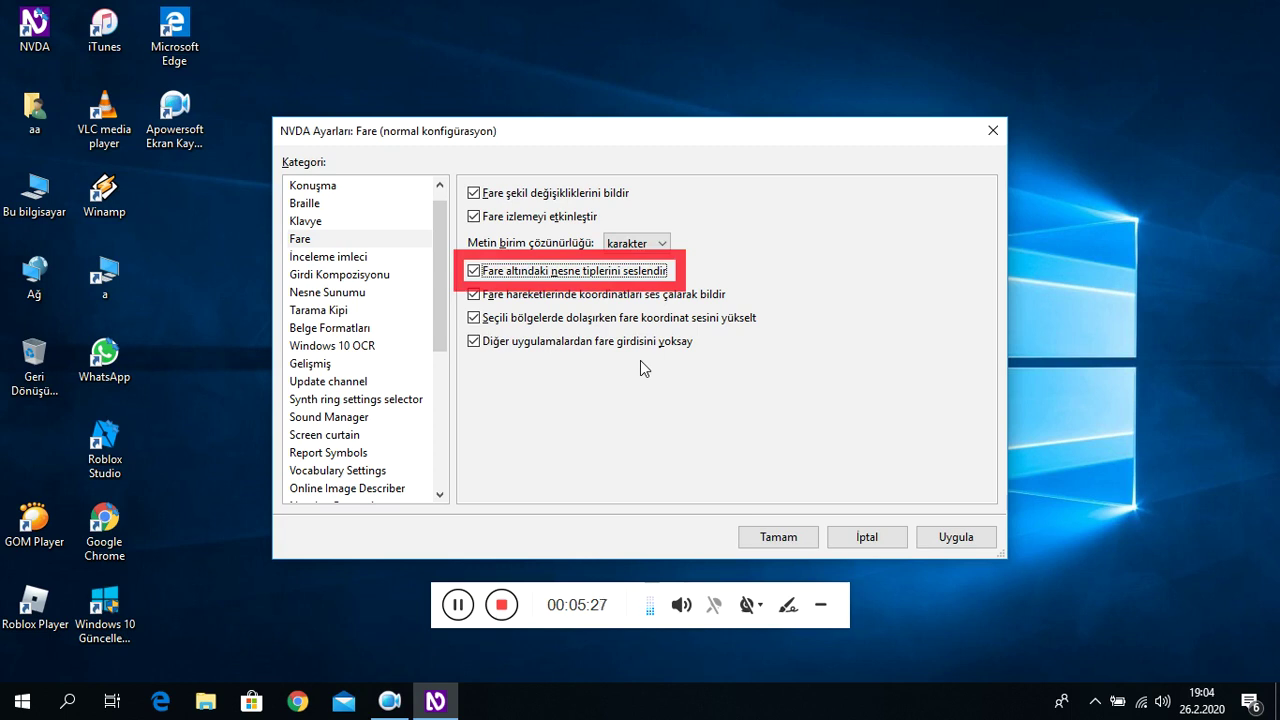
key(Tab)
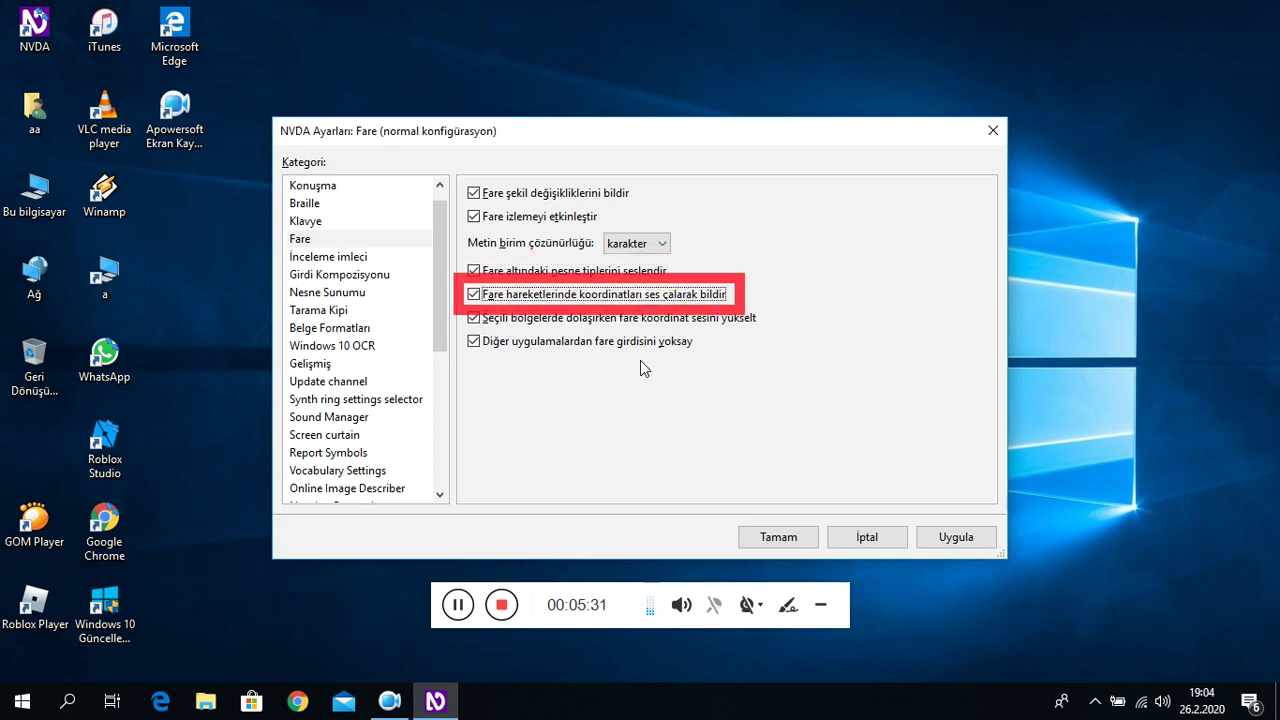
key(Tab)
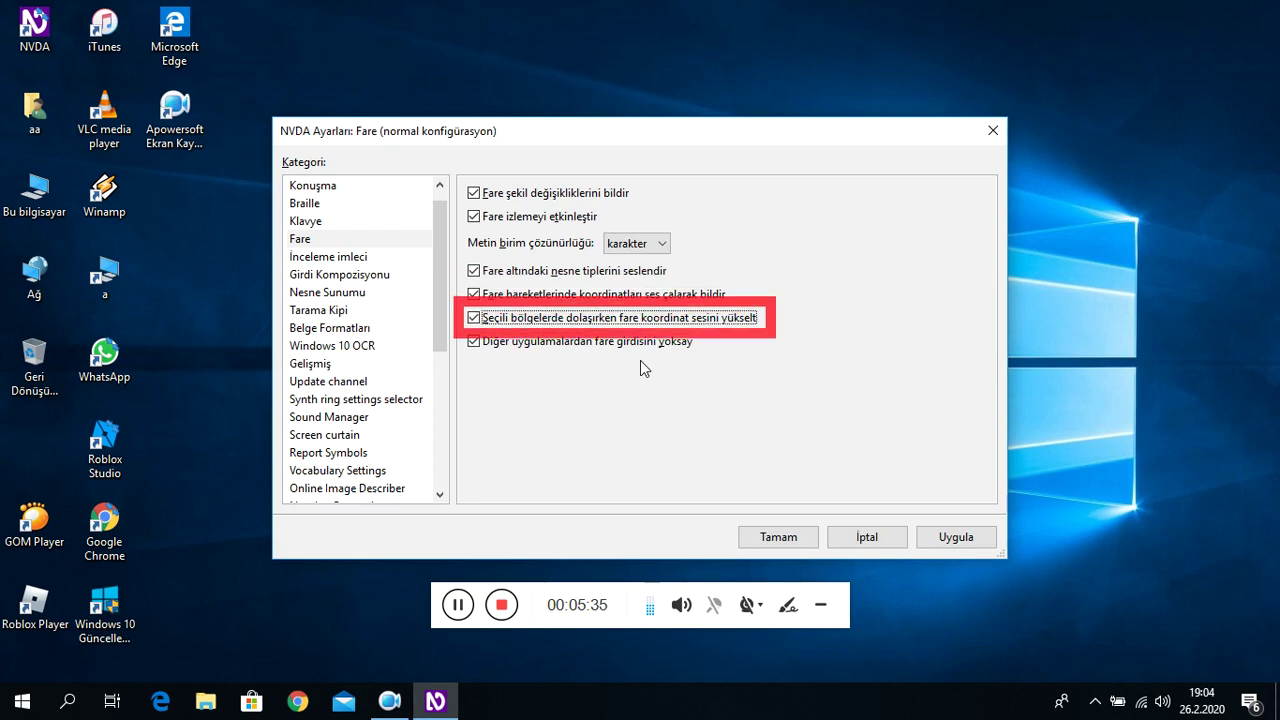
key(Tab)
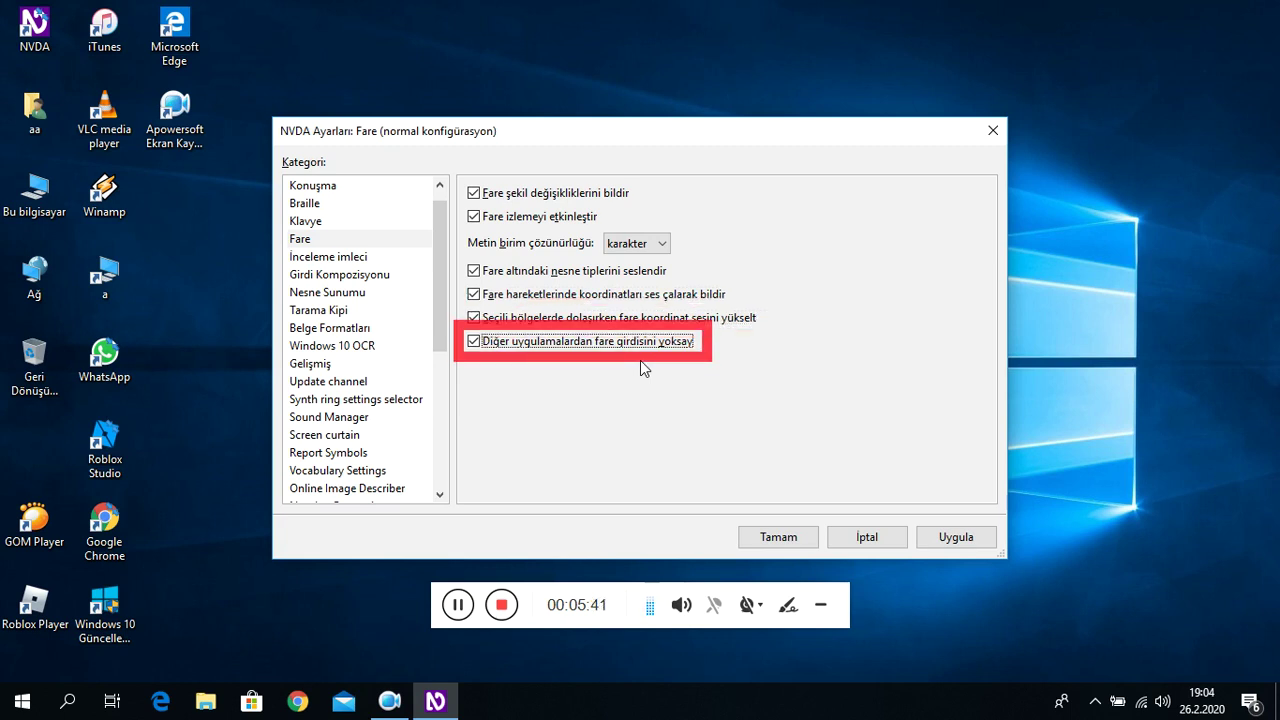
- Switch to the İnceleme imleci category and review its system focus, editing caret, mouse cursor and simple review mode options
key(Tab)
key(Tab)
key(Tab)
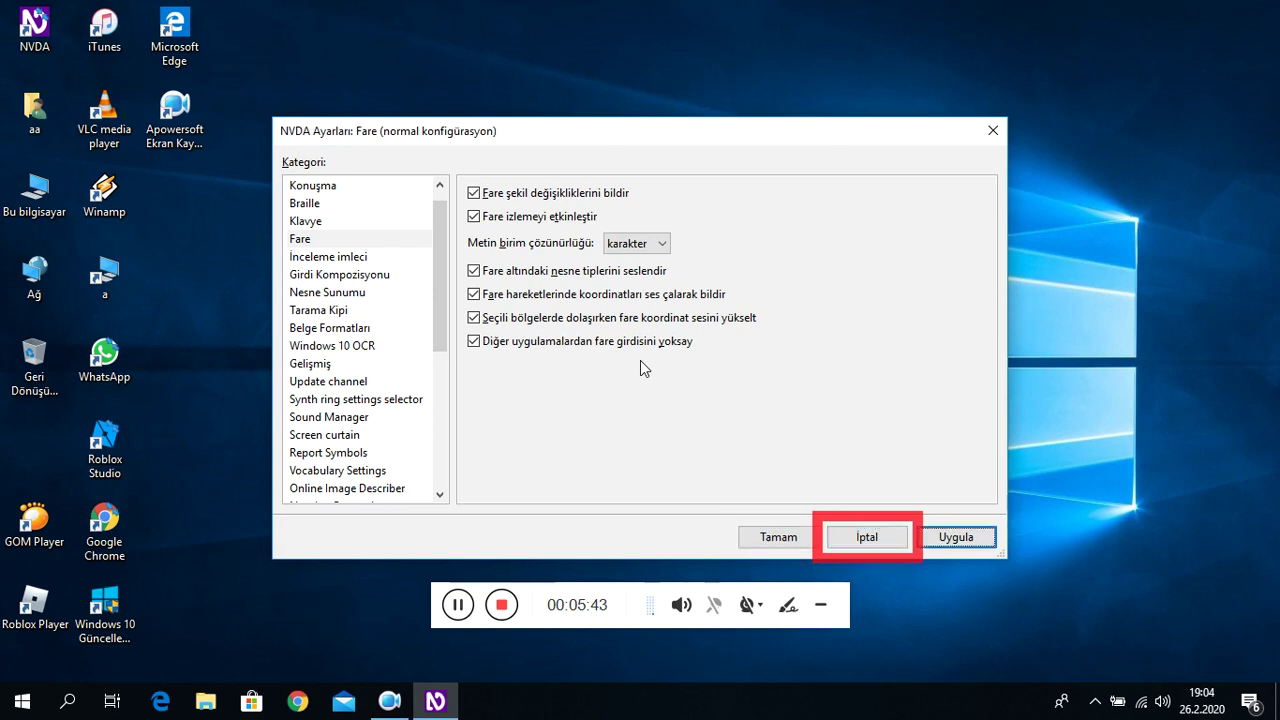
key(Tab)
key(Down)
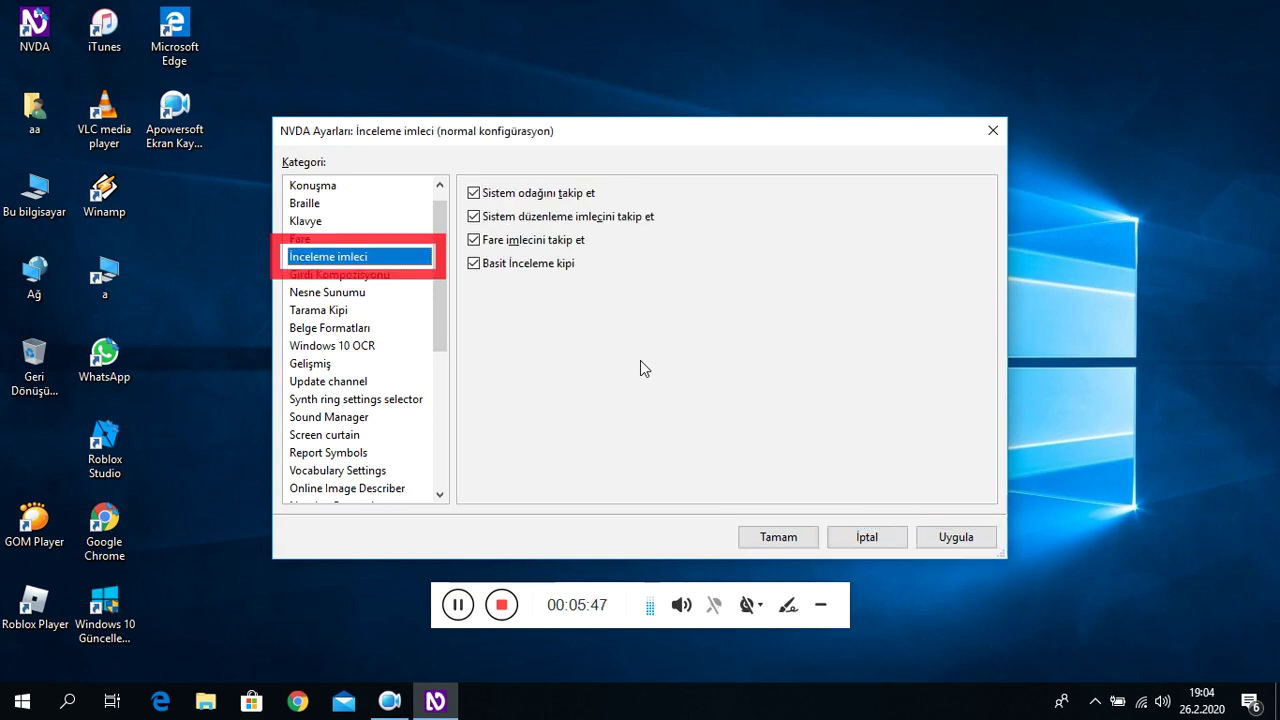
key(Tab)
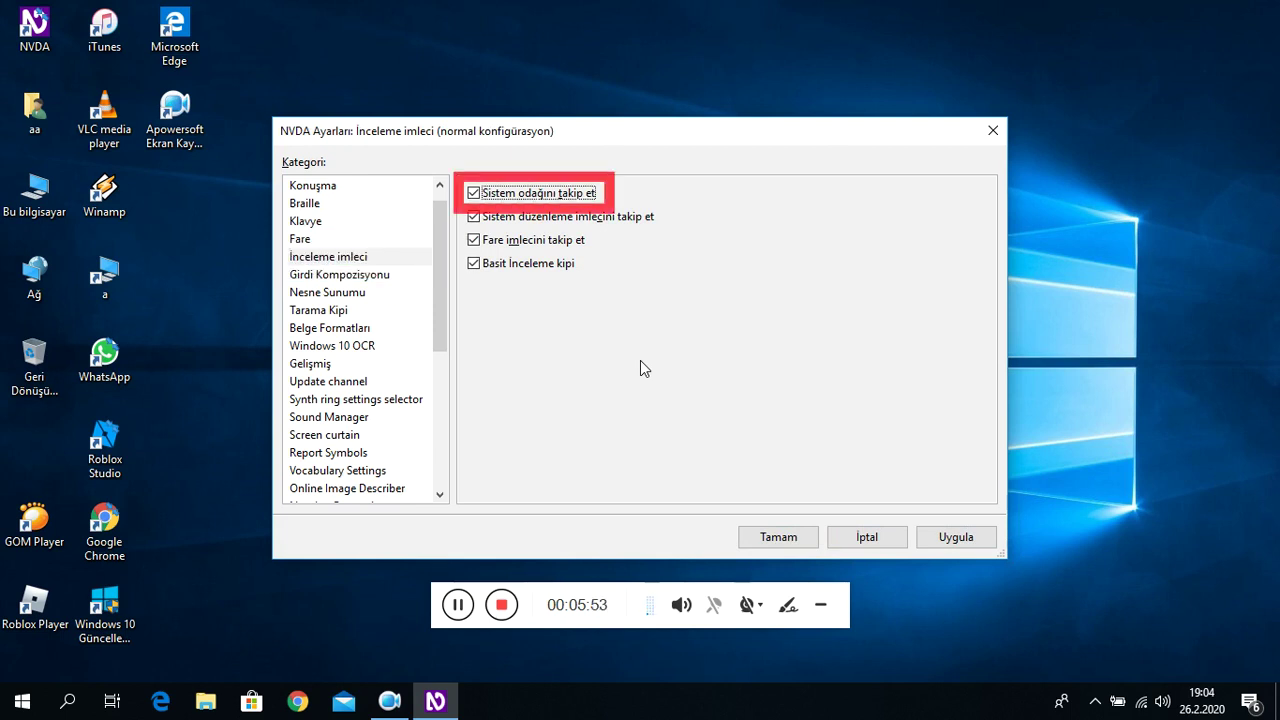
key(Tab)
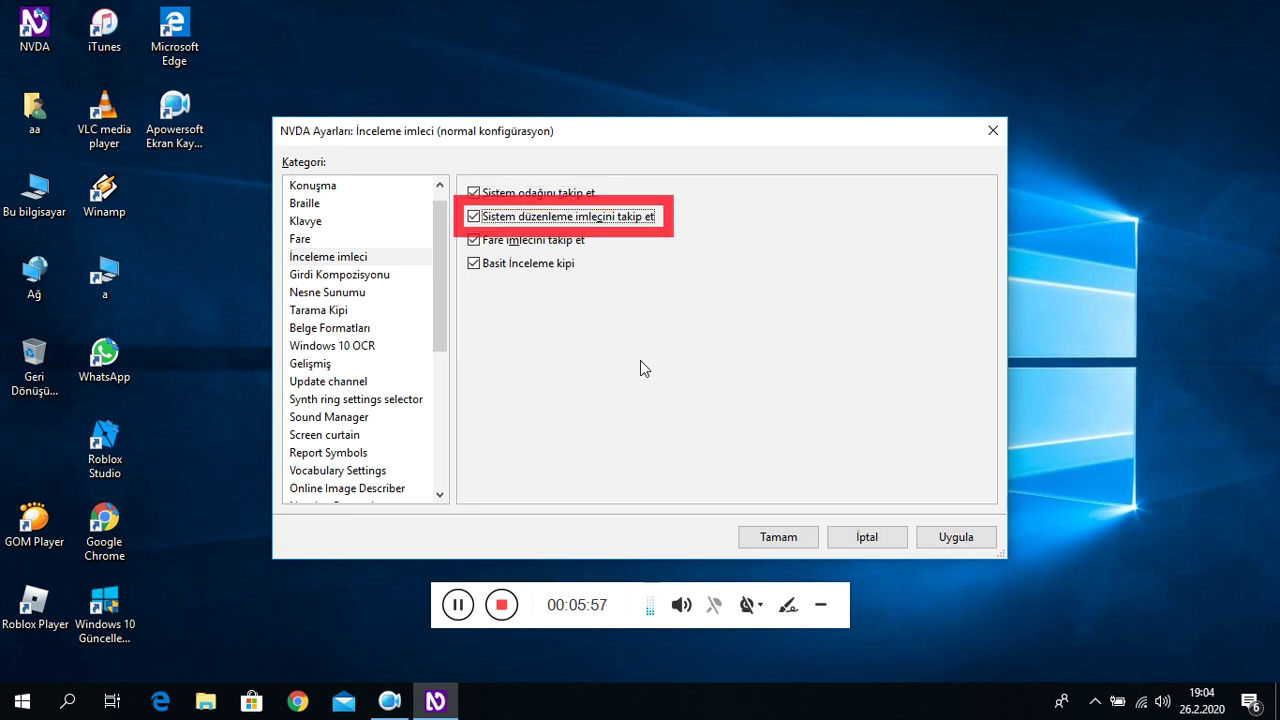
key(Tab)
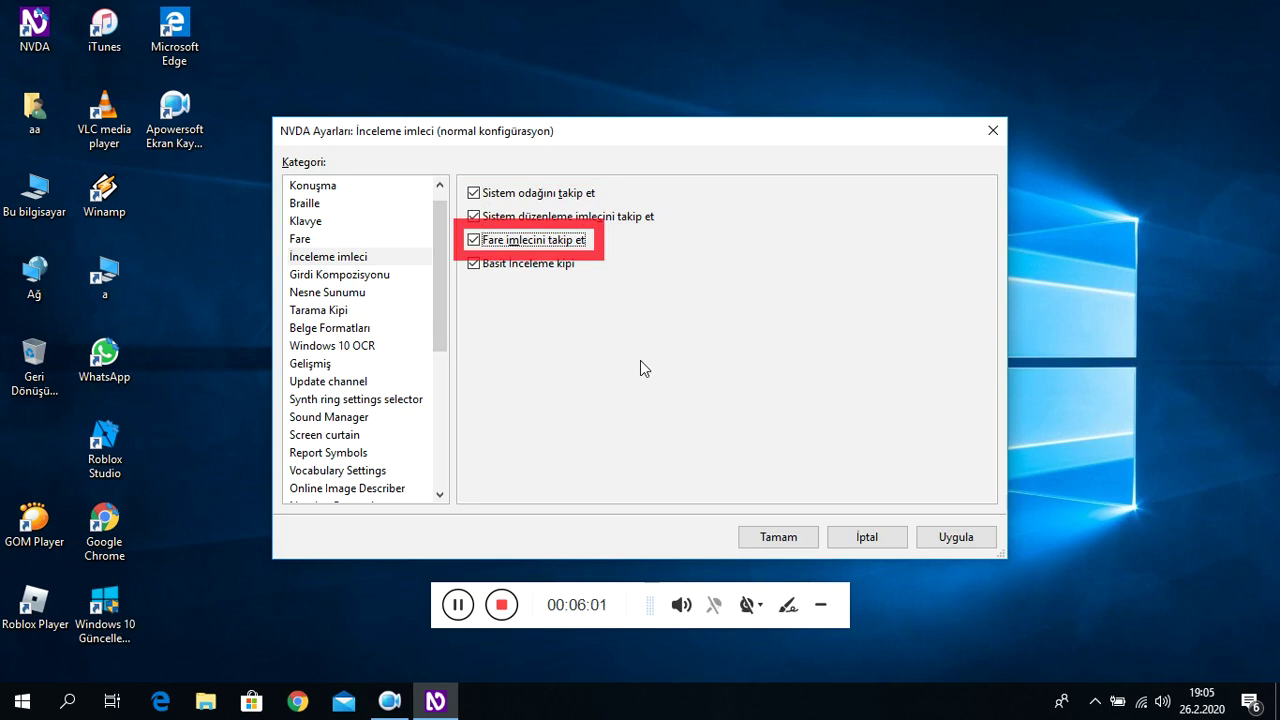
key(Tab)
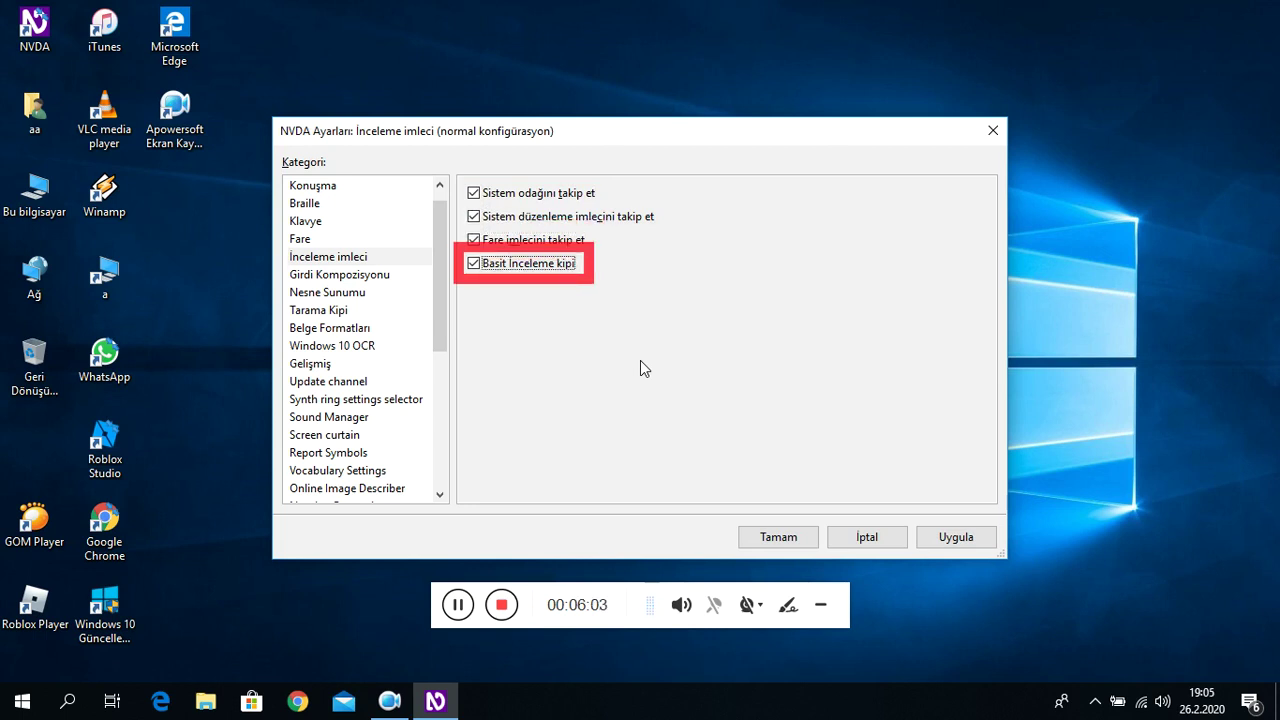
key(Tab)
key(shift+Tab)
- Switch to the Girdi Kompozisyonu category and review its suggestion announcement, short character description, reading change and composition change options
key(Tab)
key(Tab)
key(Tab)
key(Tab)
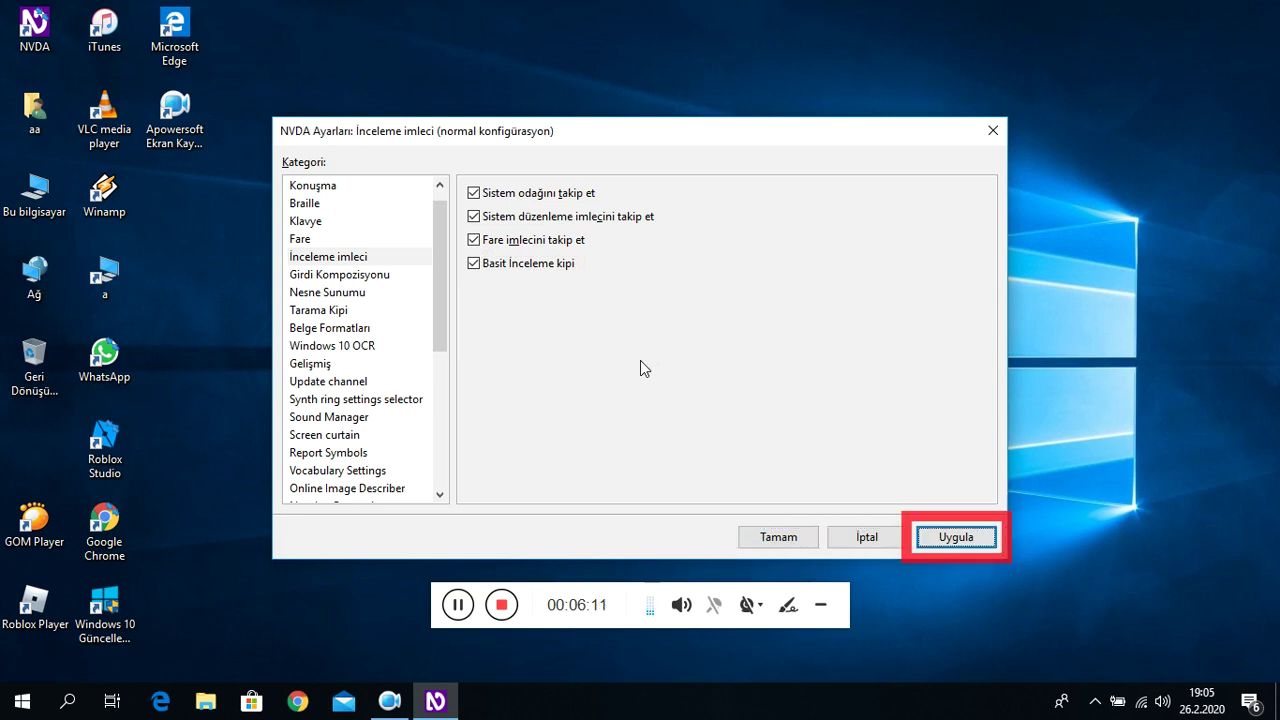
key(Tab)
key(Down)
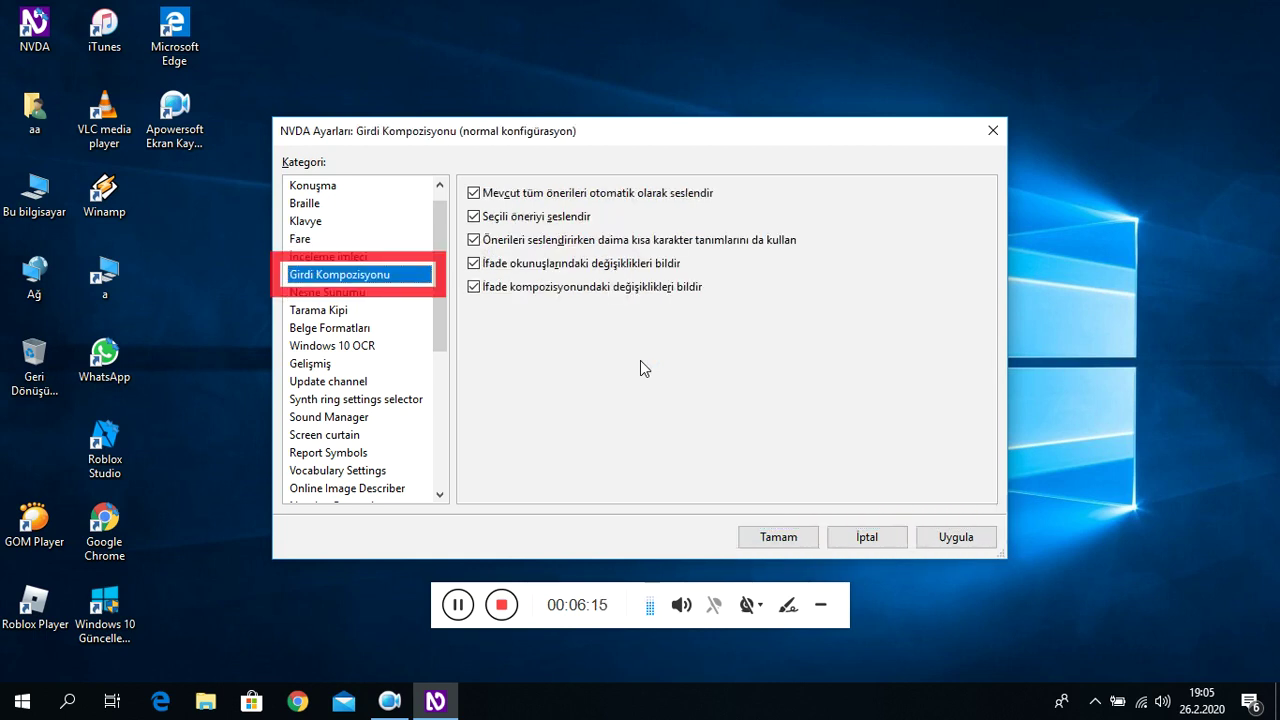
key(Tab)
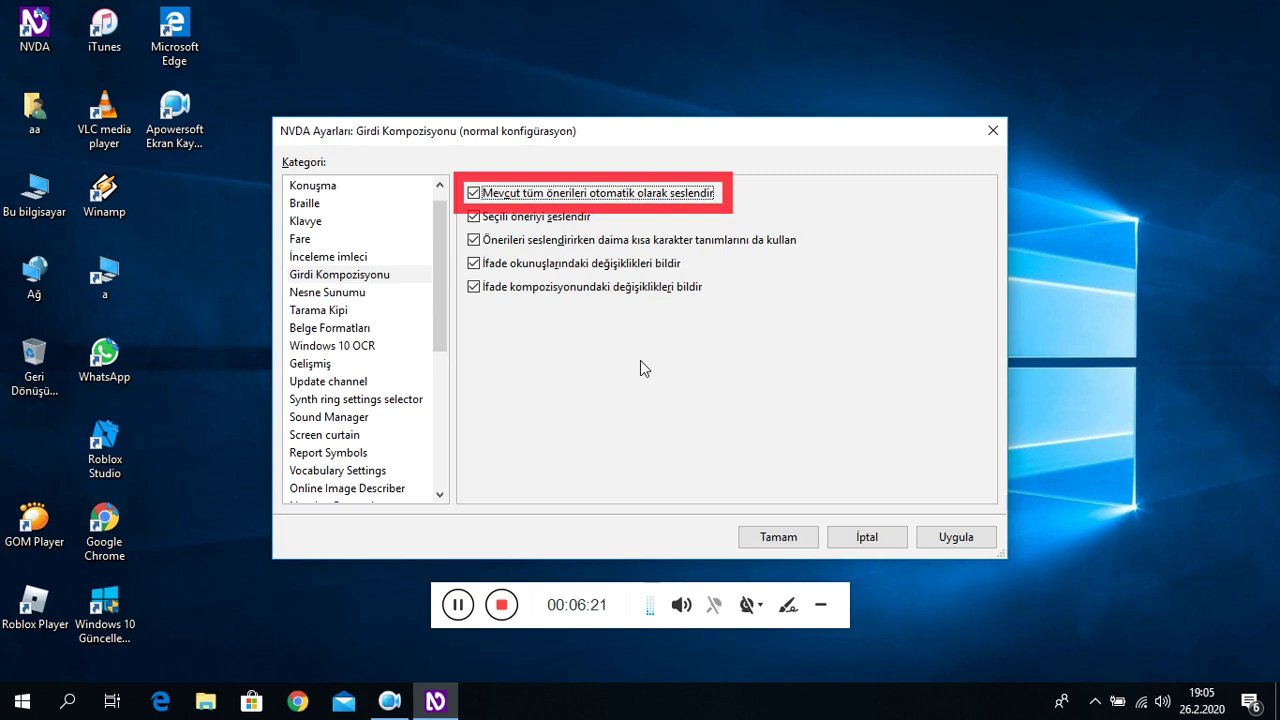
key(Tab)
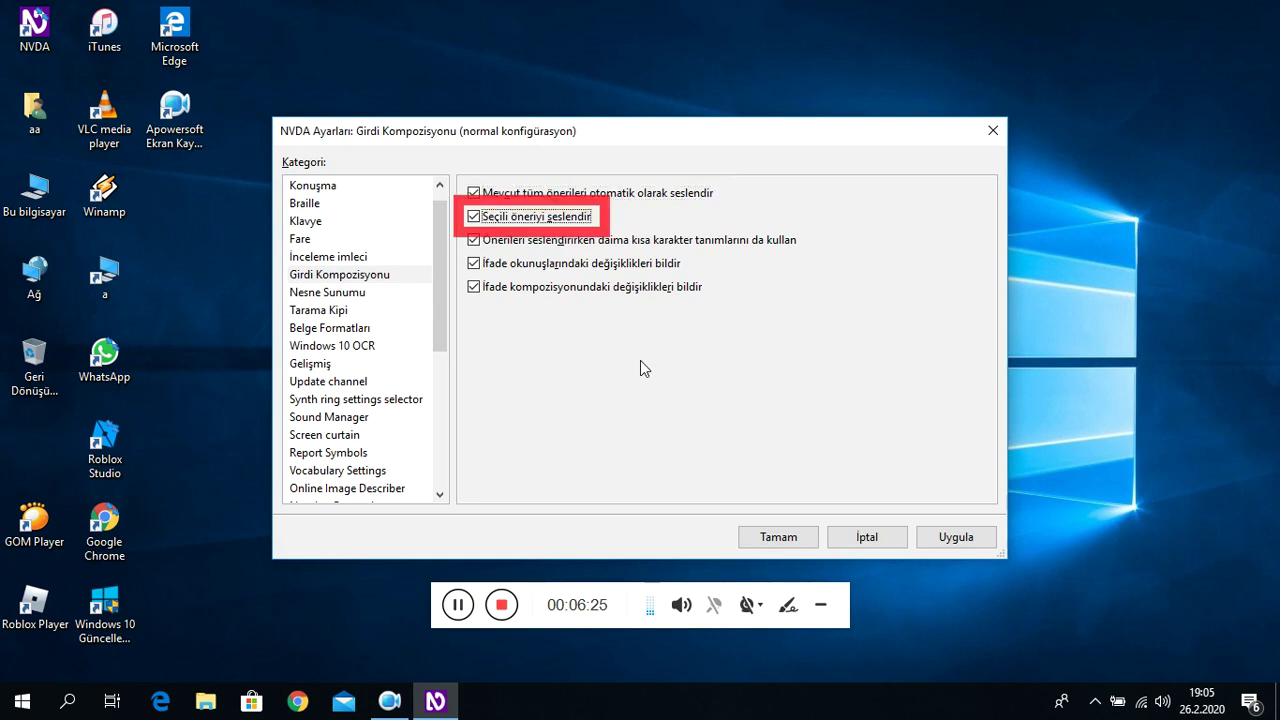
key(Tab)
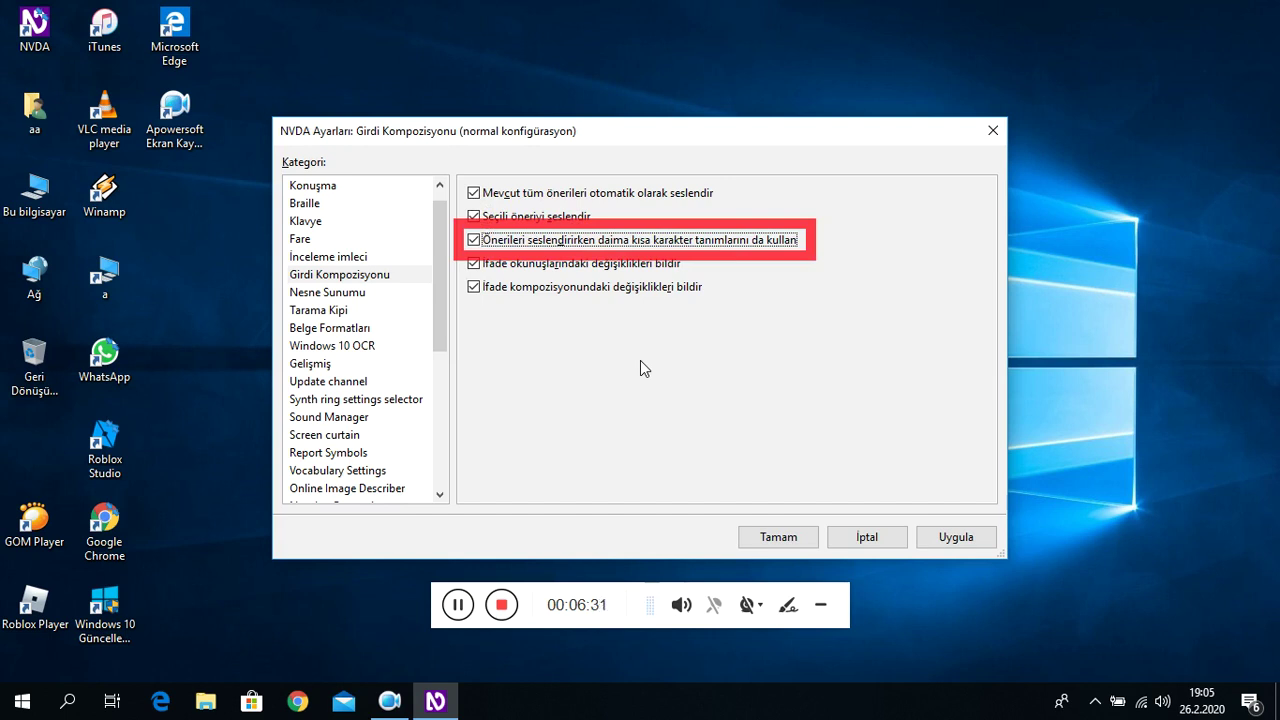
key(Tab)
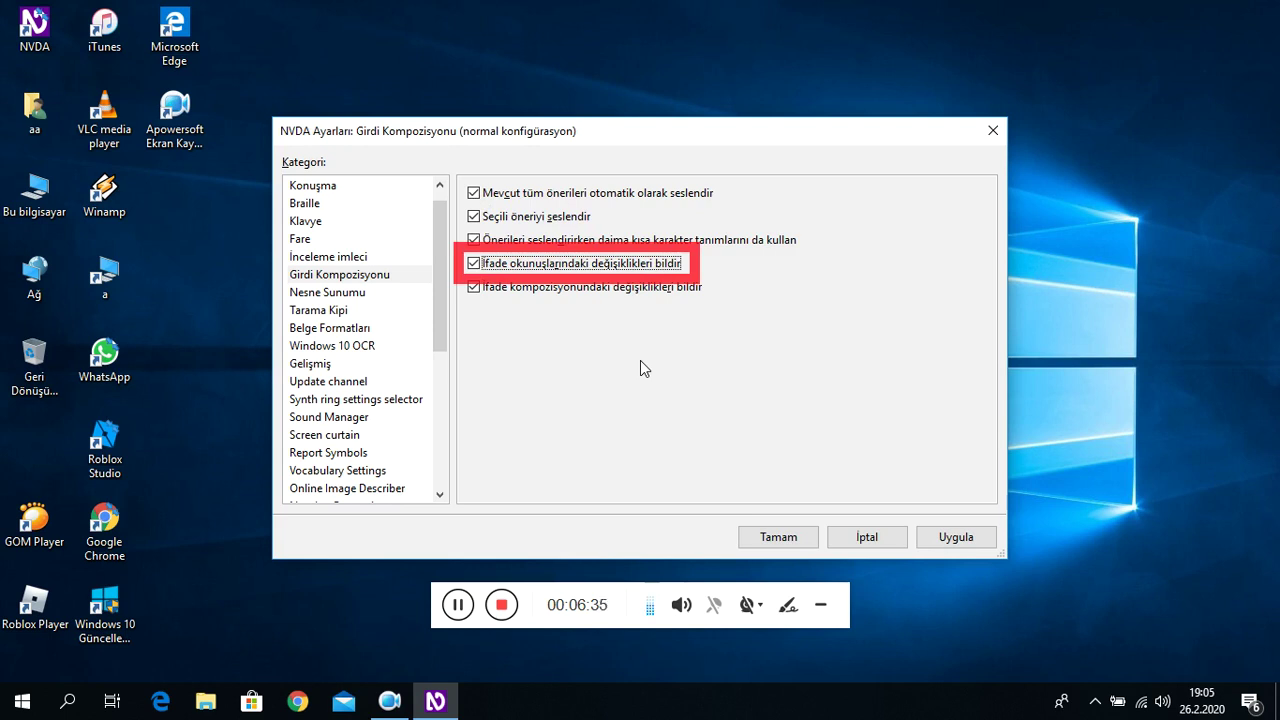
key(Tab)
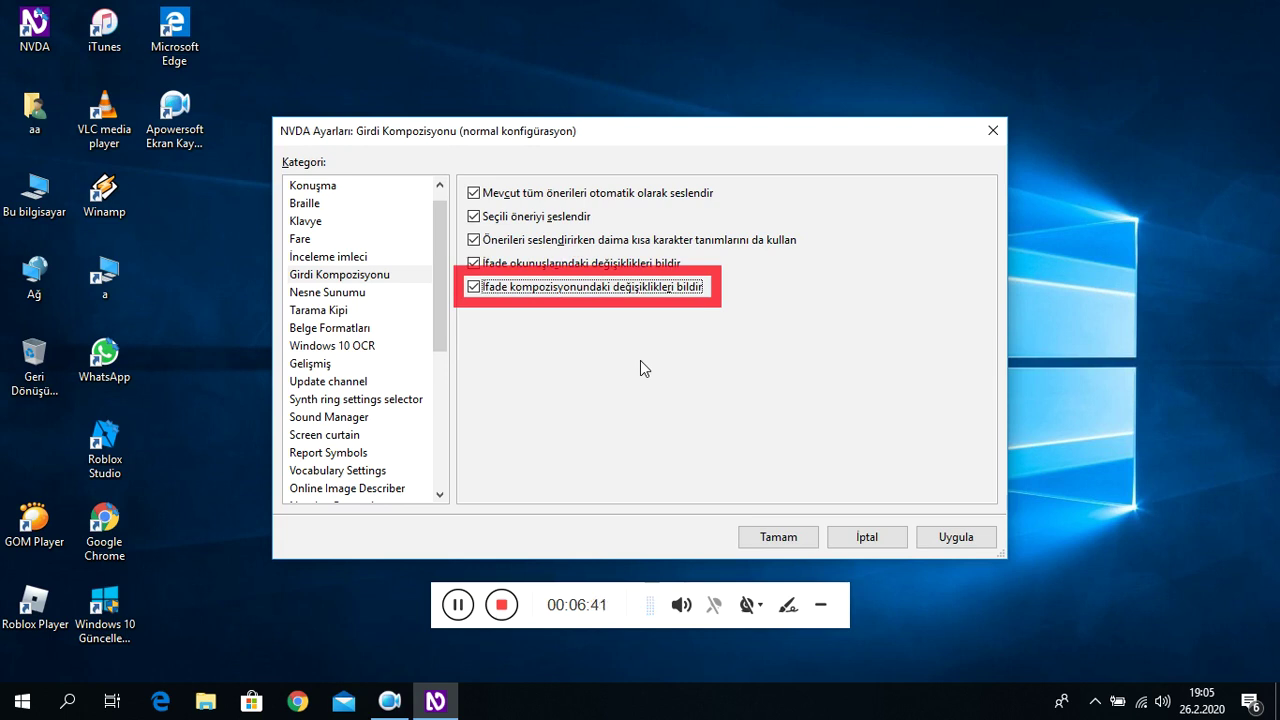
- Switch to the Nesne Sunumu category and review its tooltip, notification, shortcut key, object position, position guessing and object description options
key(Tab)
key(Tab)
key(Tab)
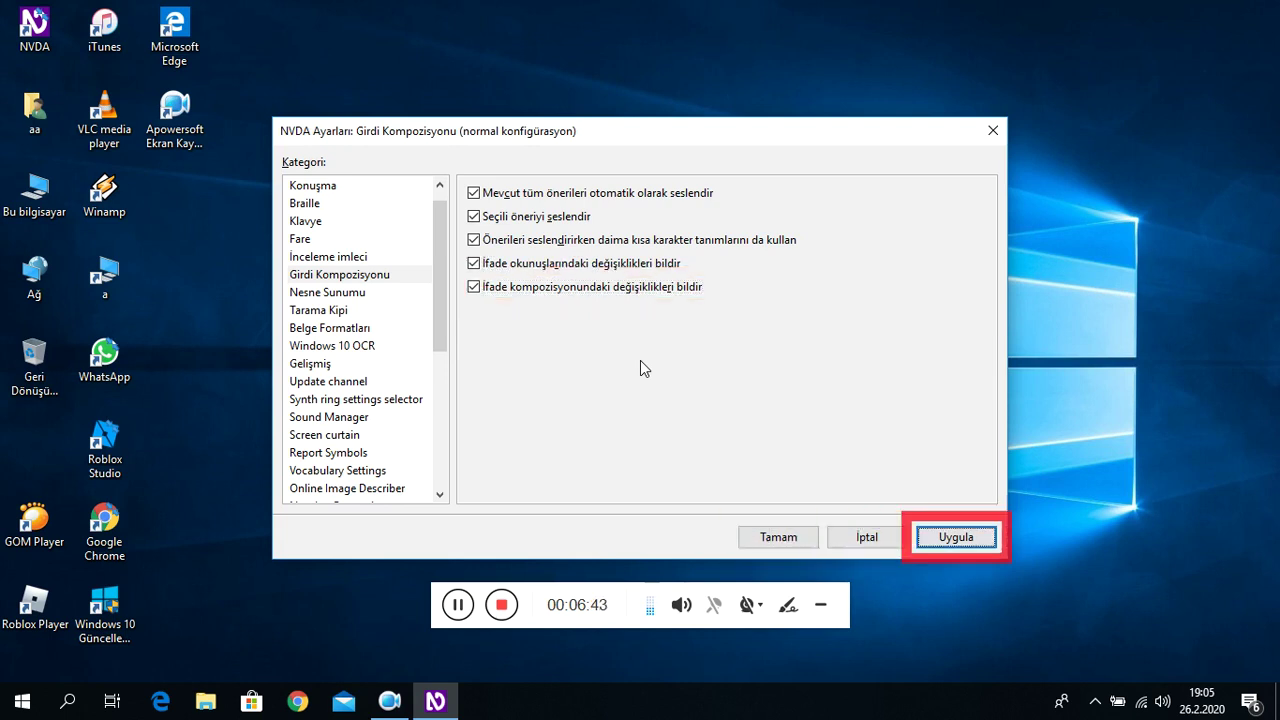
key(Tab)
key(Down)
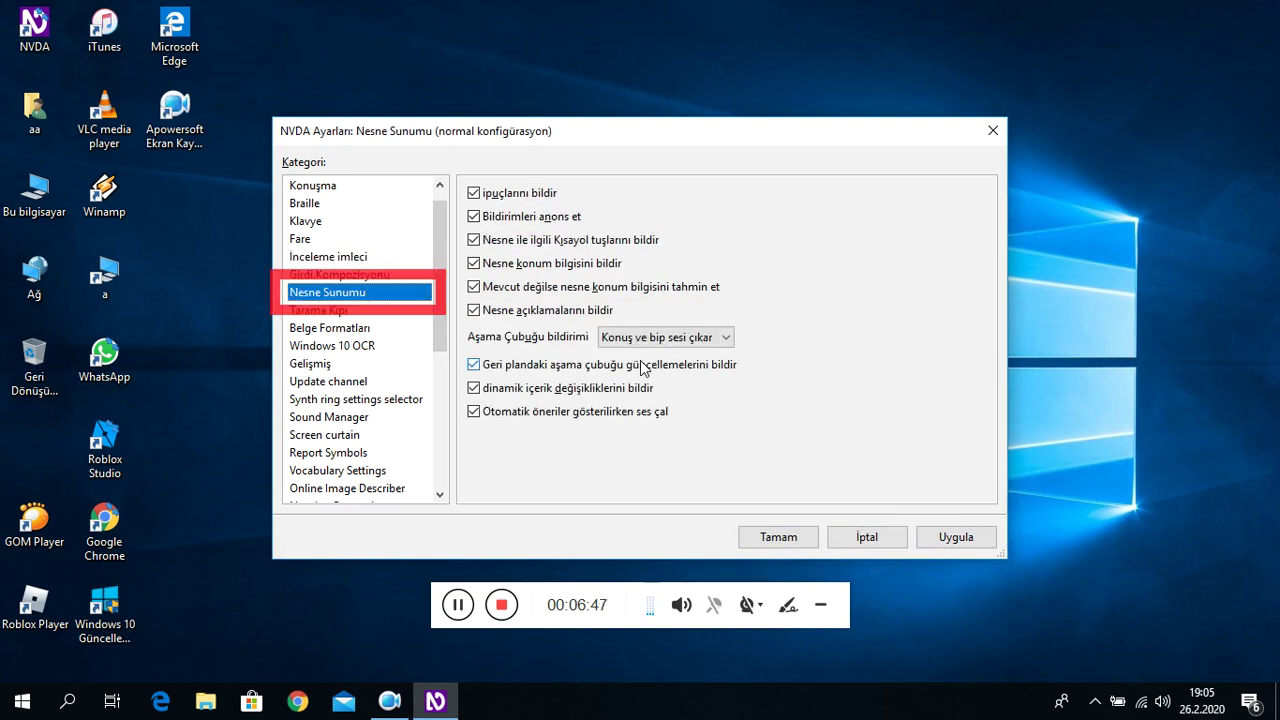
key(Tab)
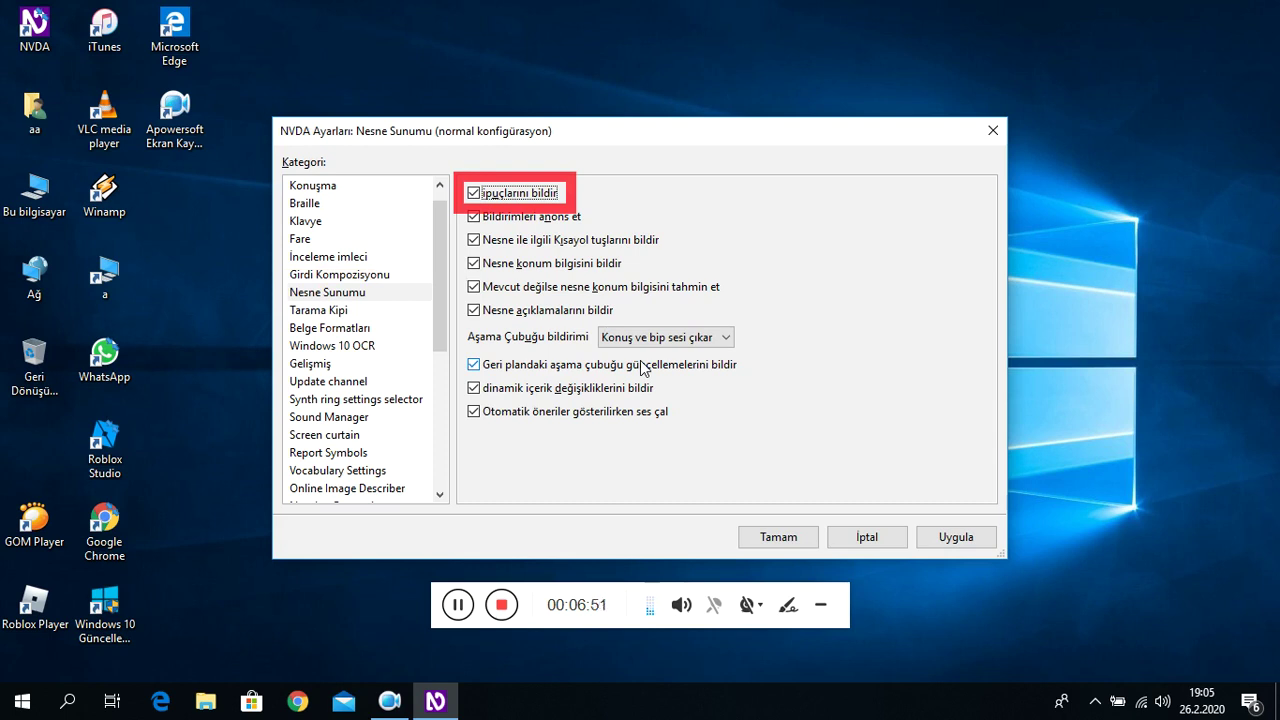
key(Tab)
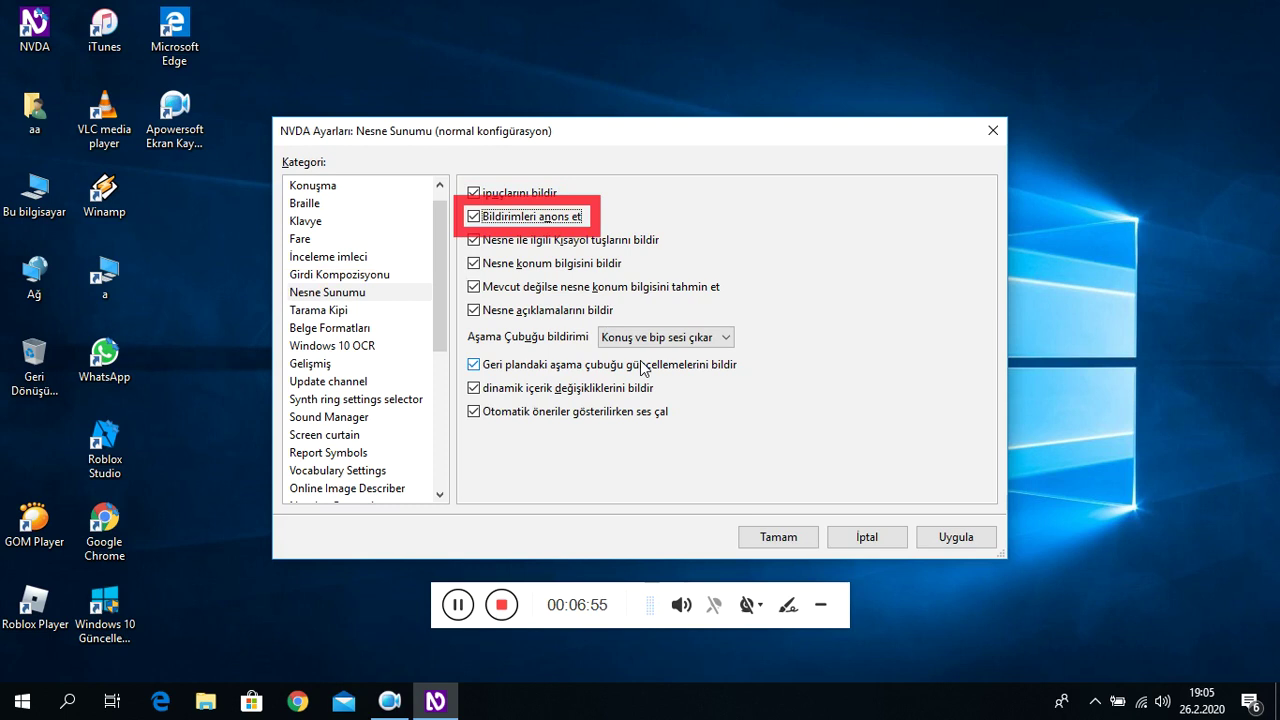
key(Tab)
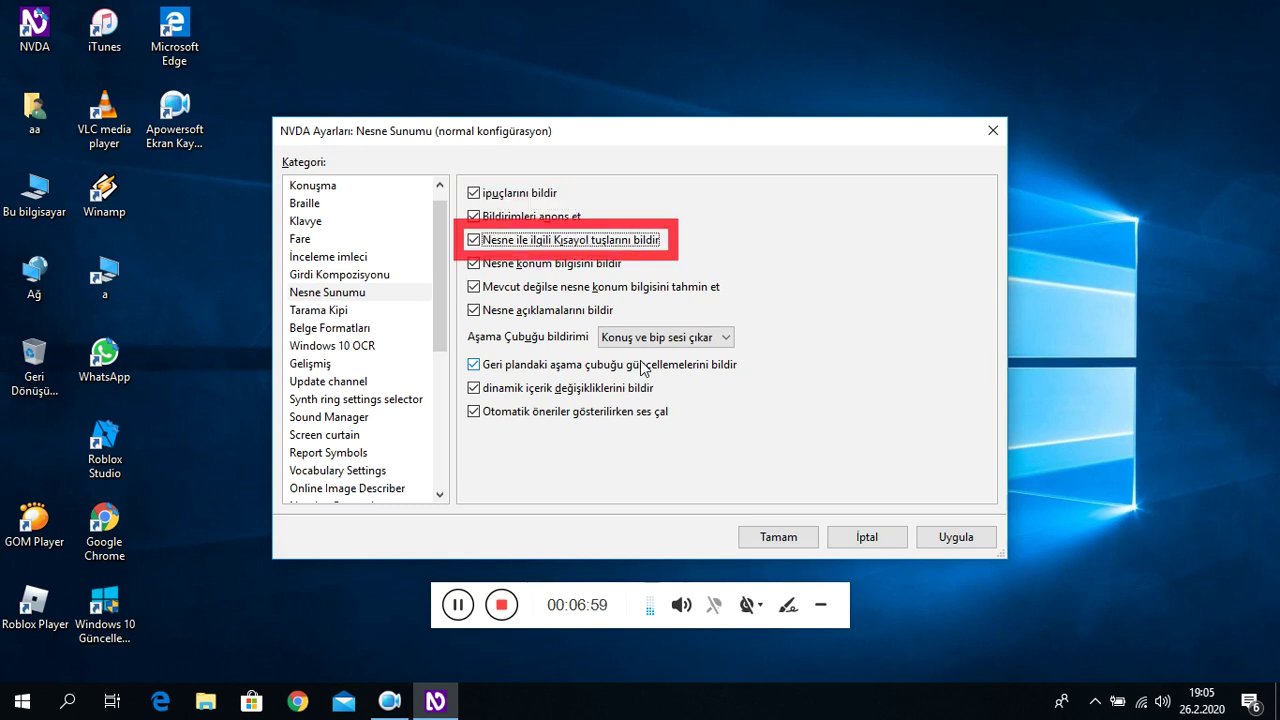
key(Tab)
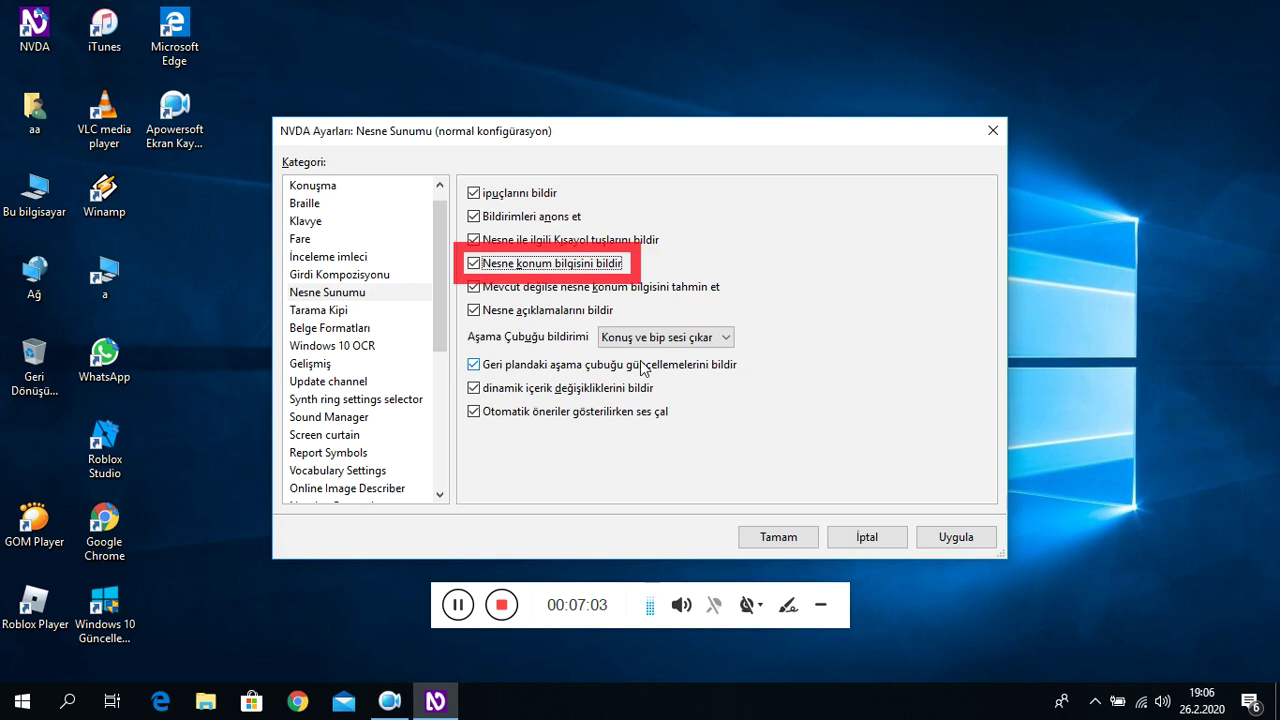
key(Tab)
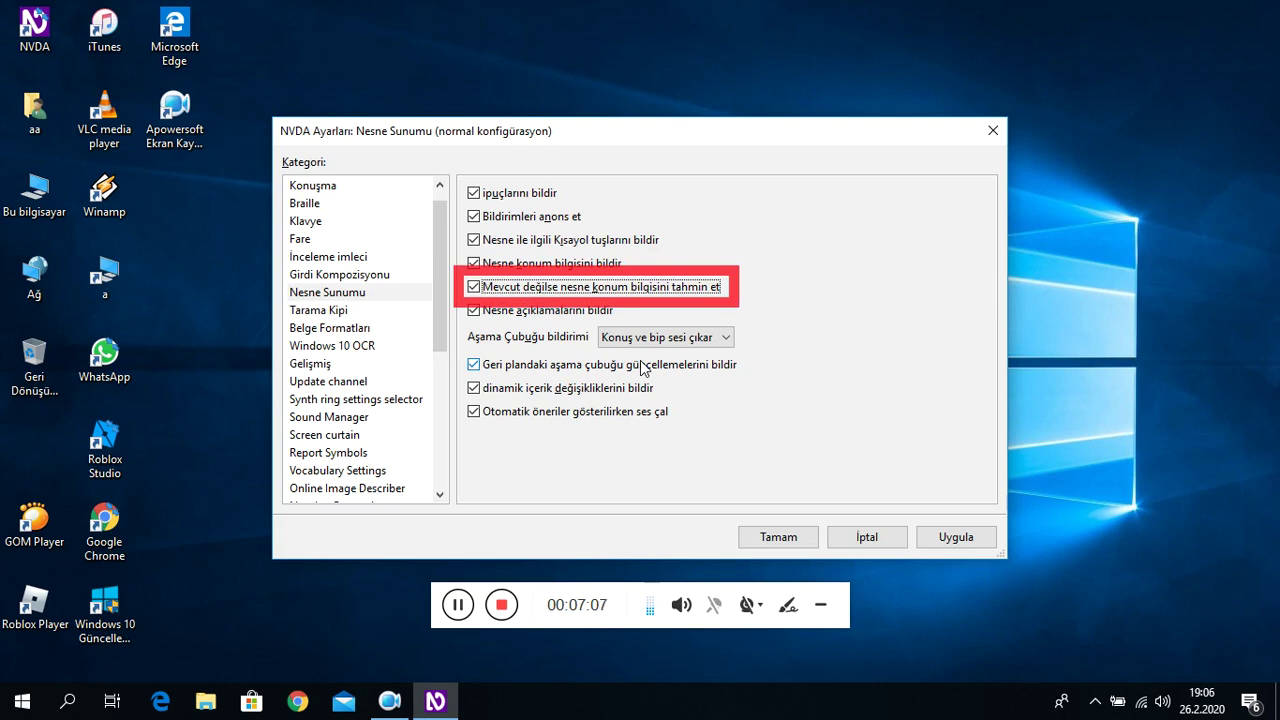
key(Tab)
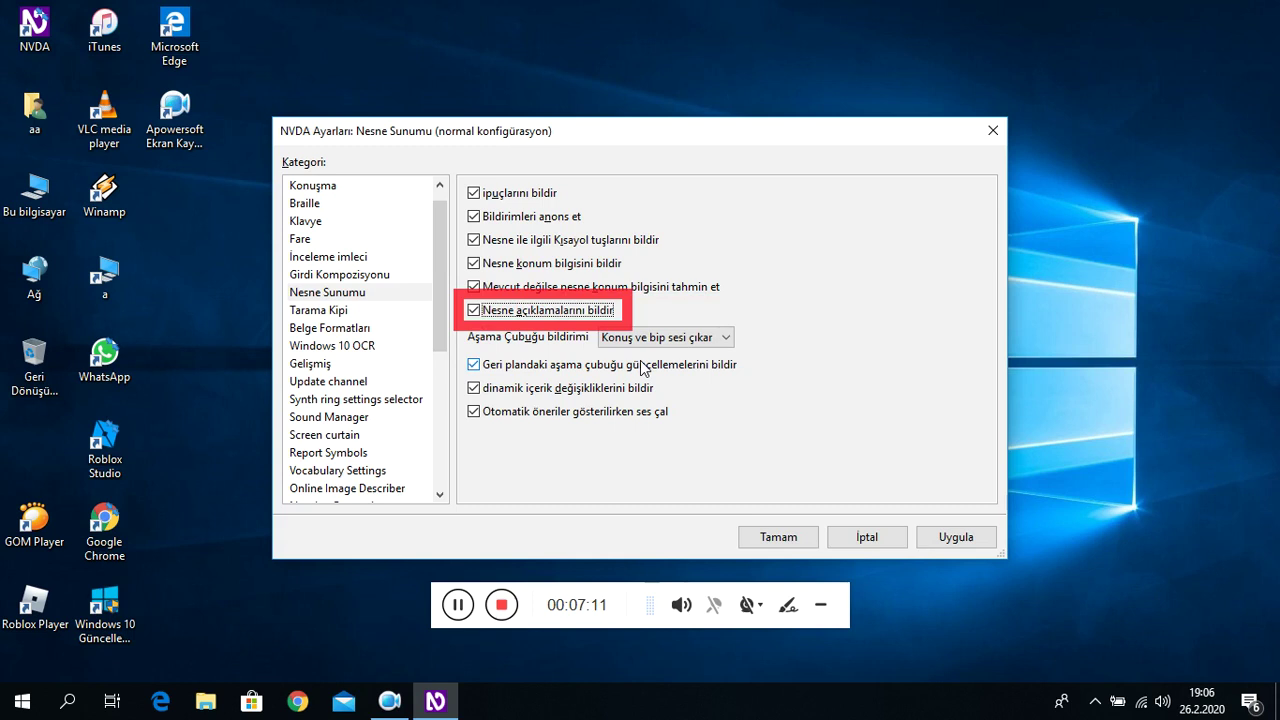
- Review the Nesne Sunumu options for progress bar output, background progress bars, dynamic content changes and the automatic suggestion sound
key(Tab)
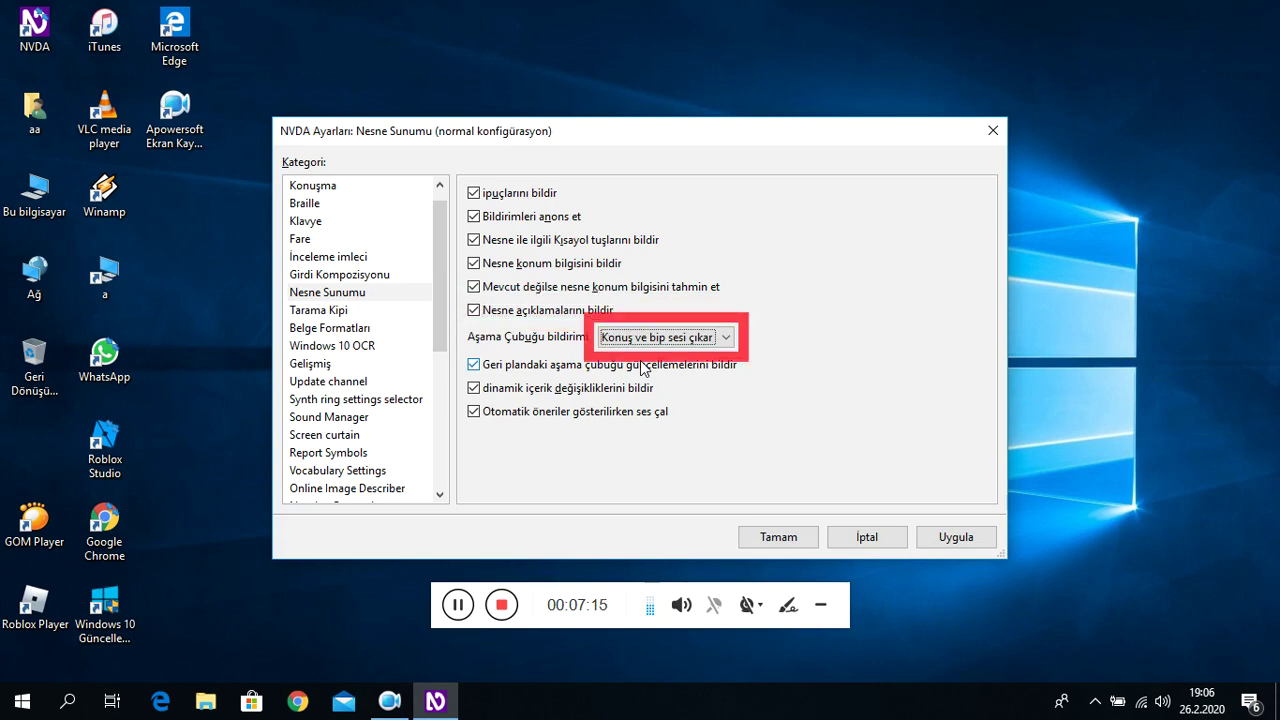
key(Tab)
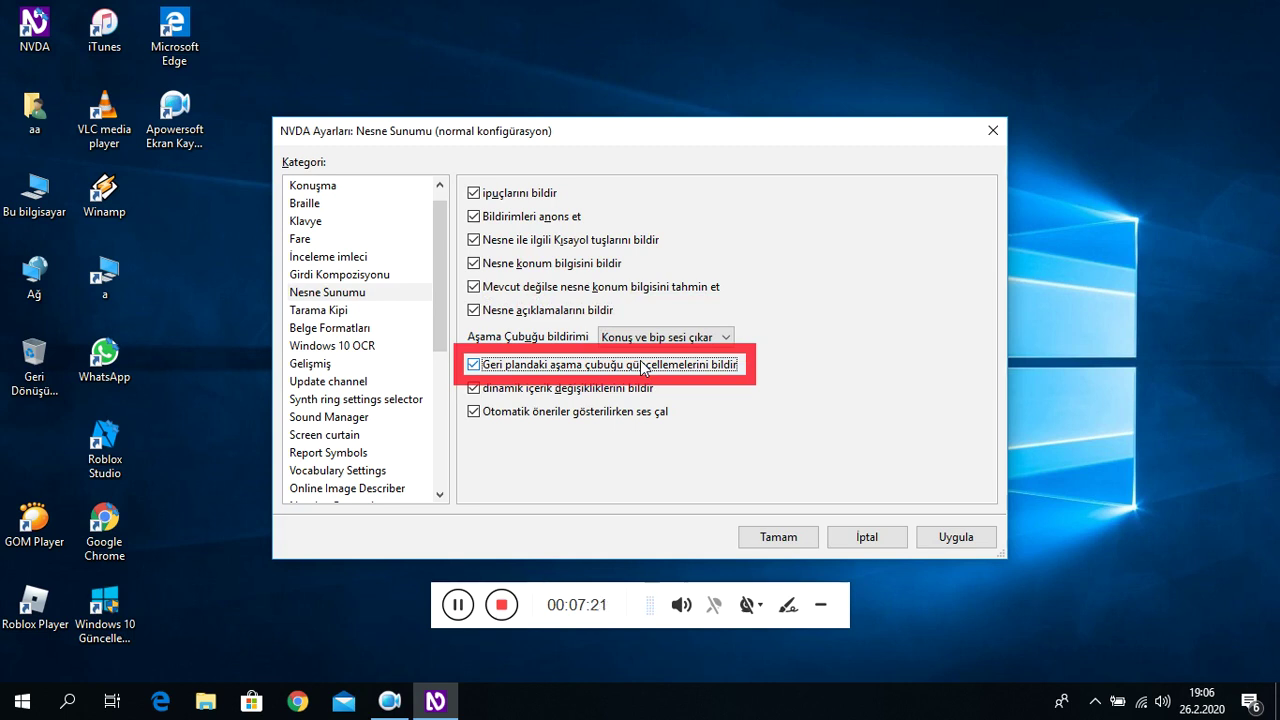
key(Tab)
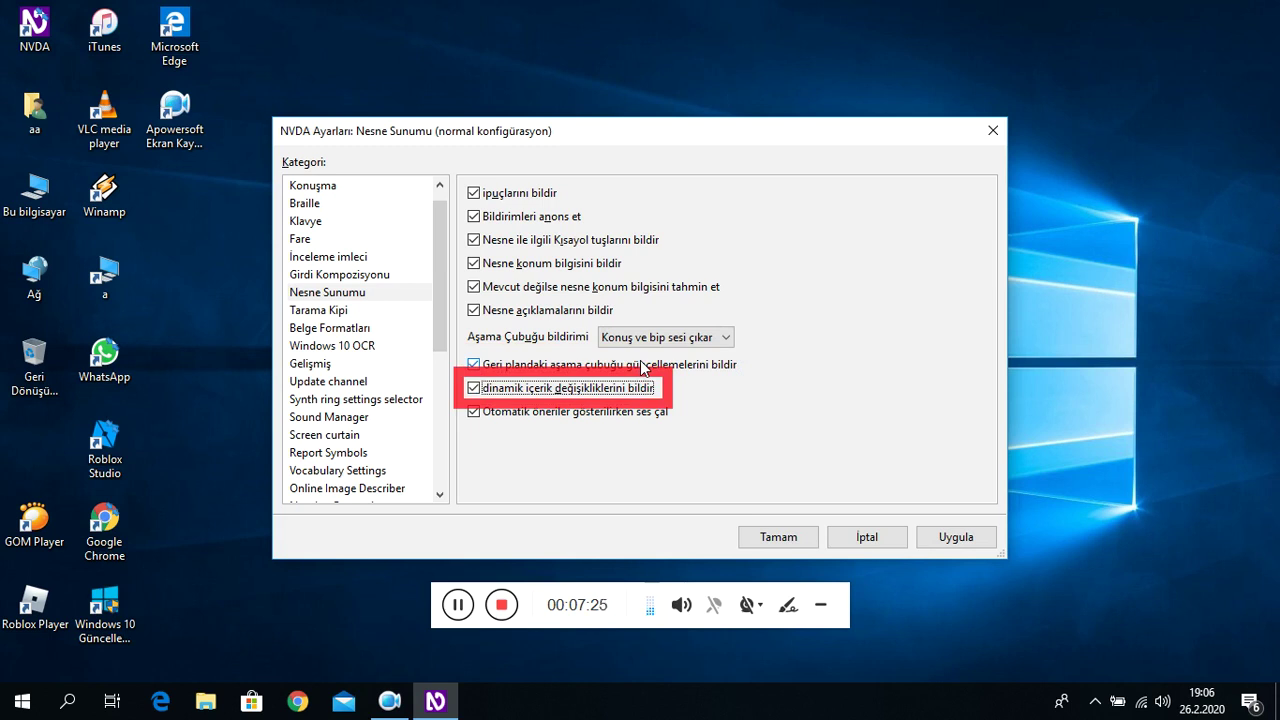
key(Tab)
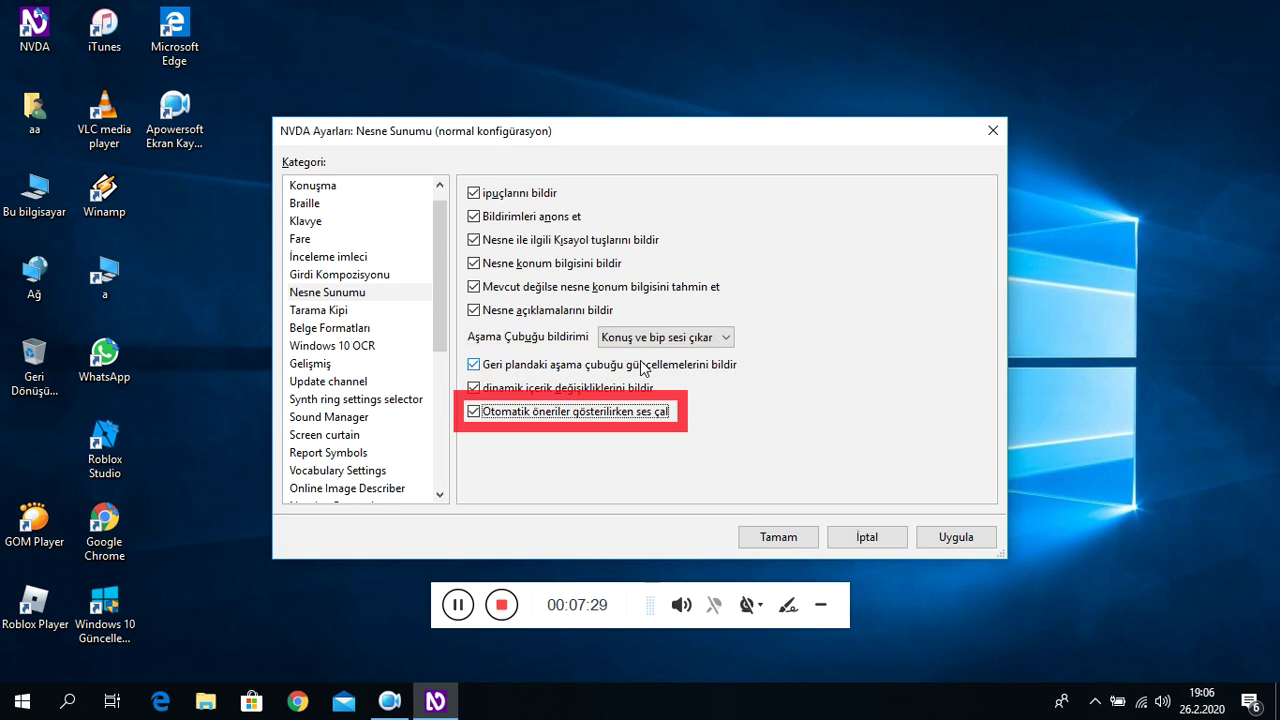
- Switch to the Tarama Kipi category and review its line length, lines per page, screen layout, page-load and layout table options
key(Tab)
key(Tab)
key(Tab)
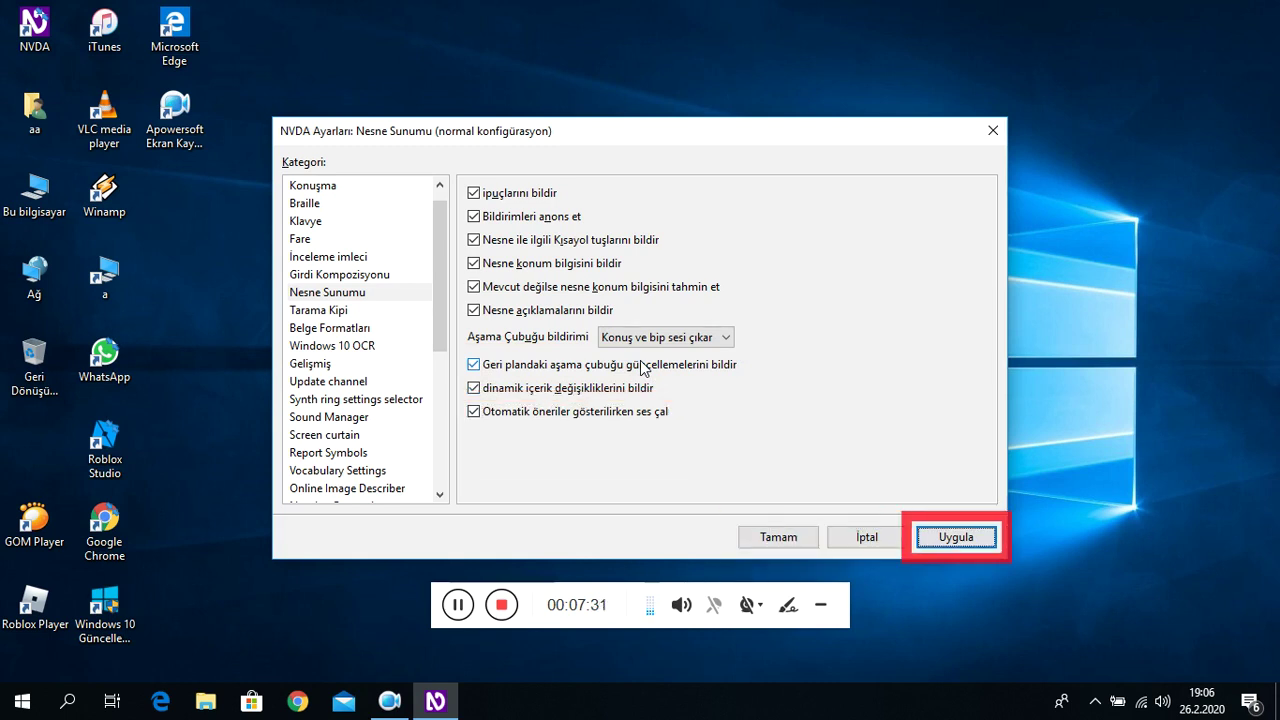
key(Tab)
key(Down)
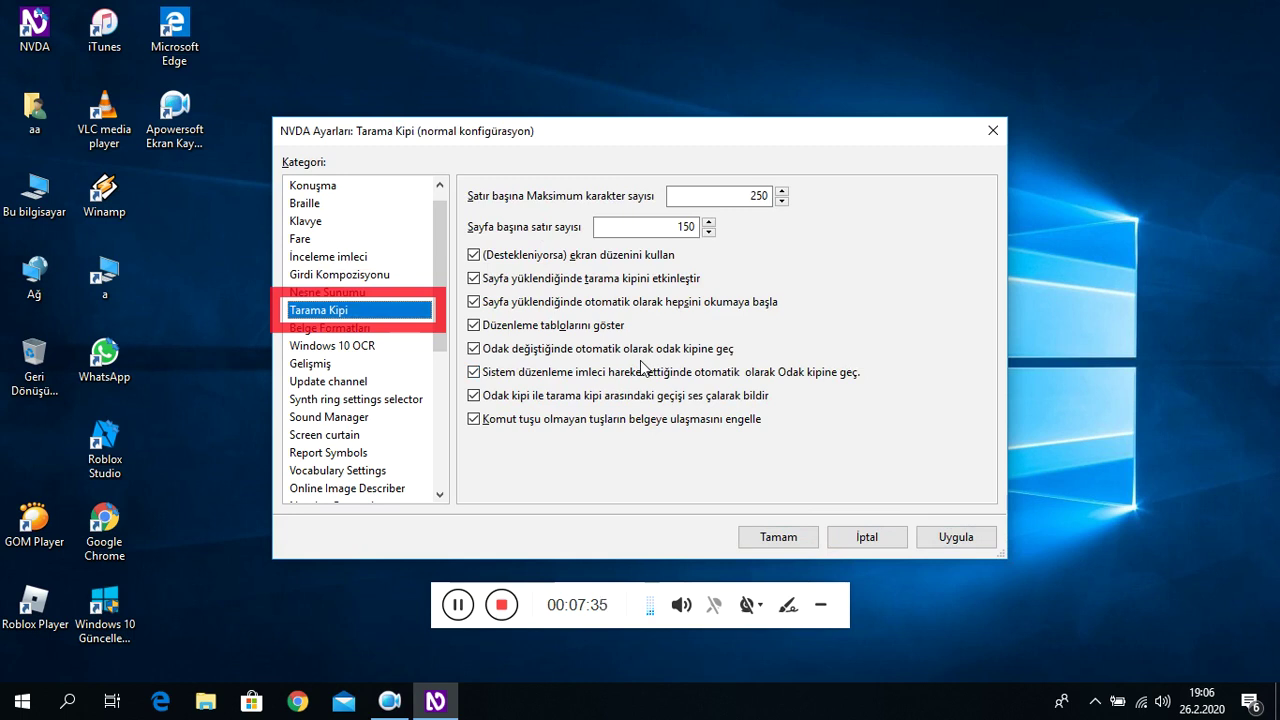
key(Tab)
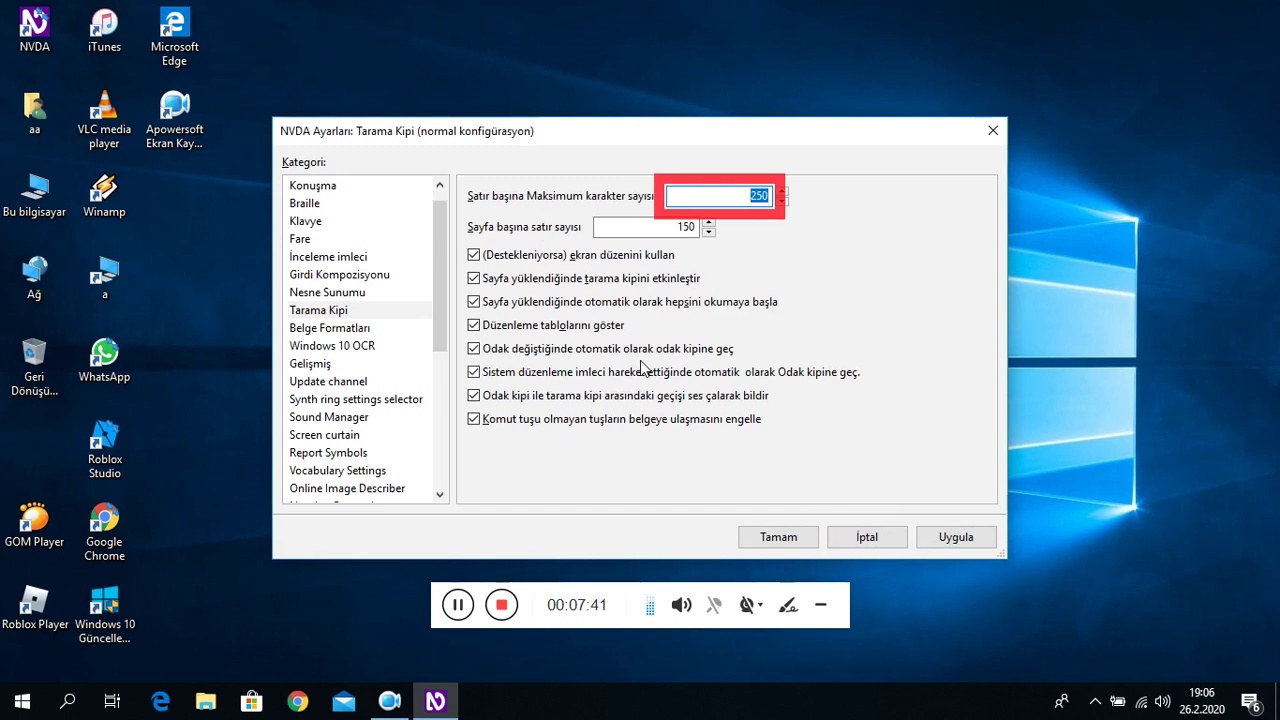
key(Tab)
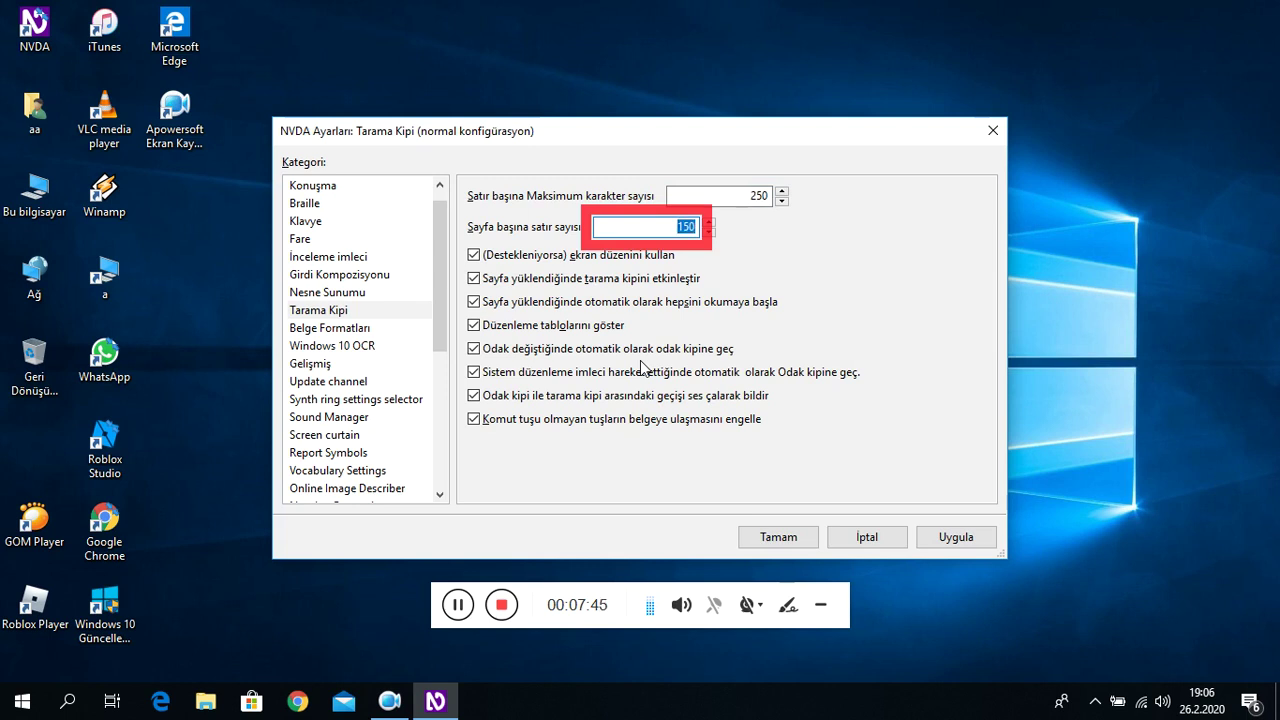
key(Tab)
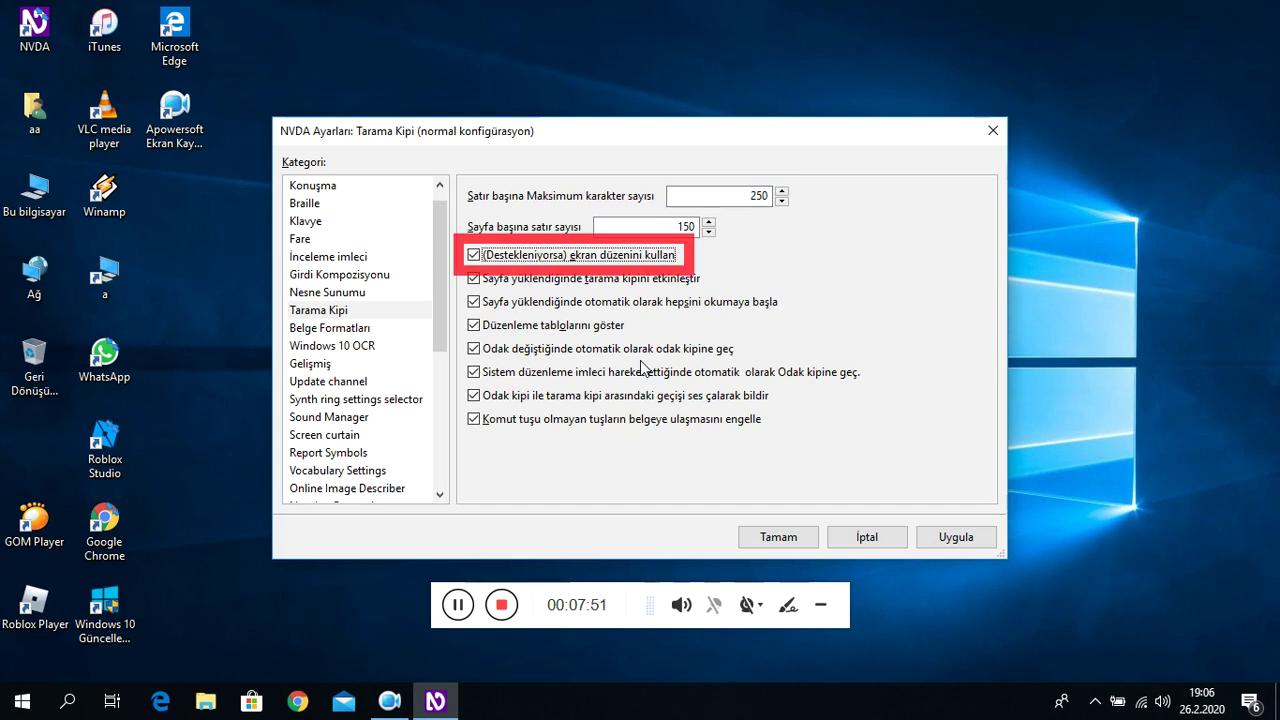
key(Tab)
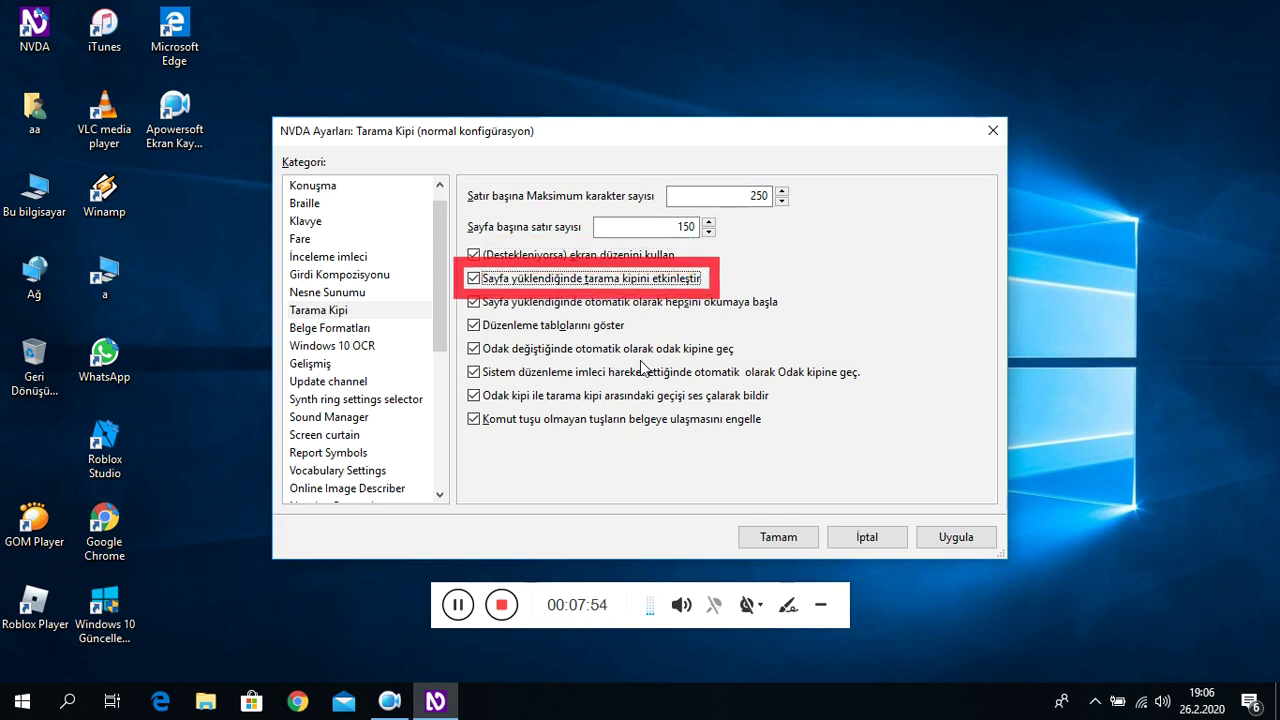
key(Tab)
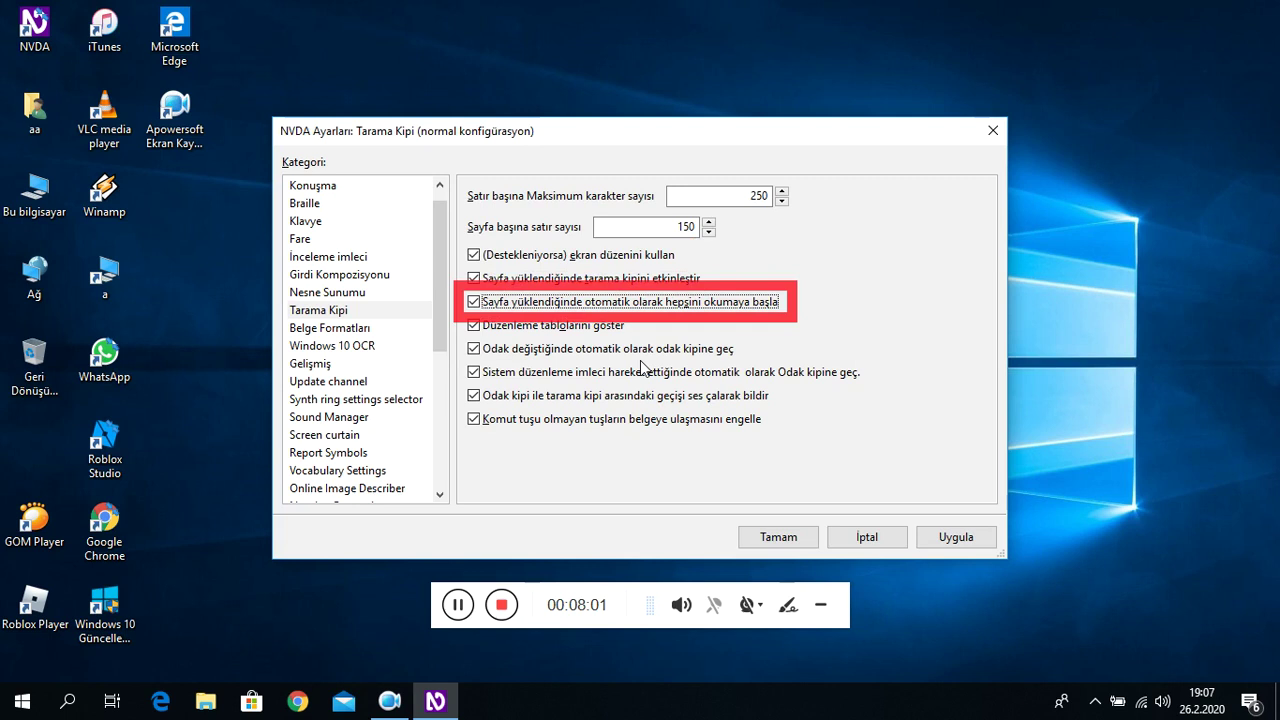
key(Tab)
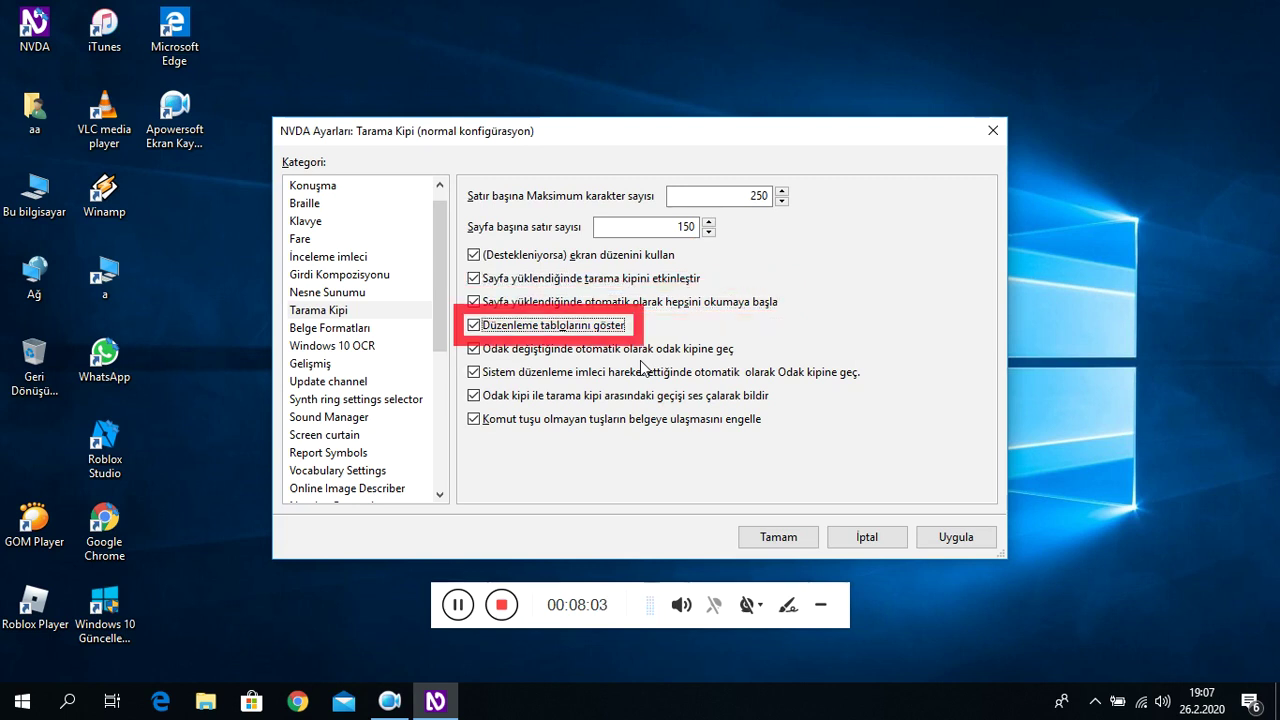
- Review the Tarama Kipi options for automatic focus mode, caret movement, mode-change sounds and blocking non-command keys from the document
key(Tab)
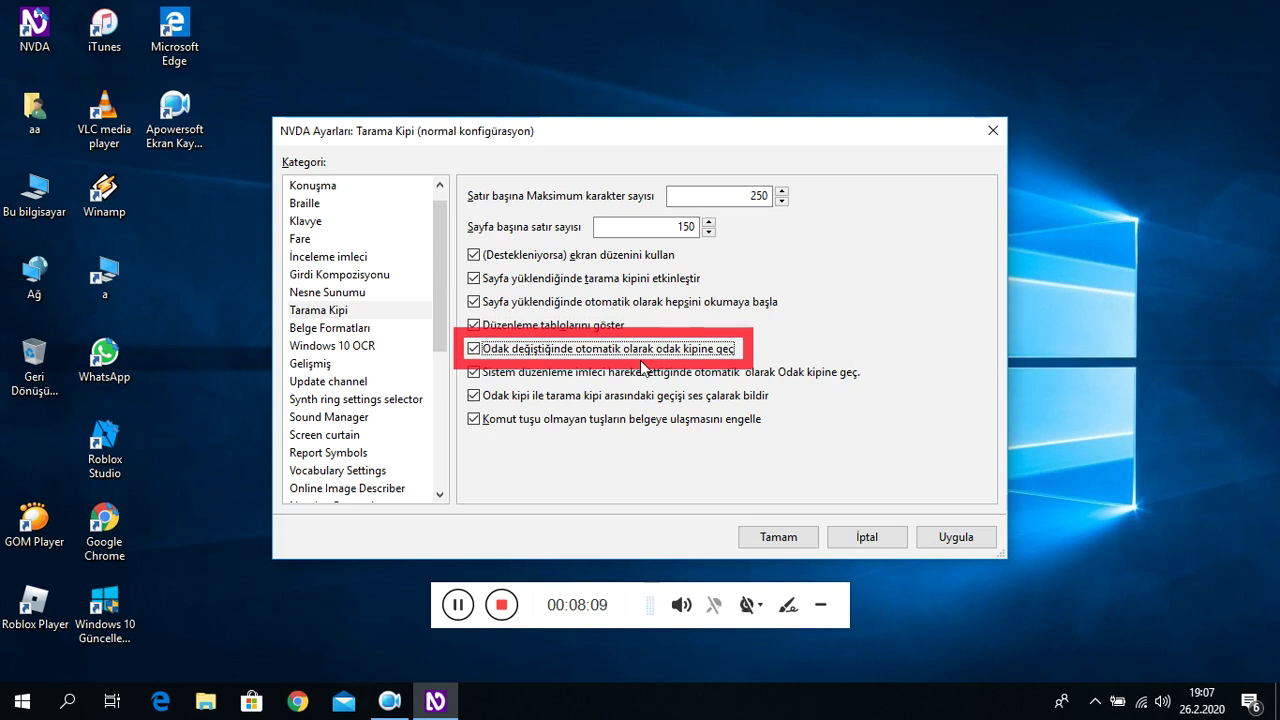
key(Tab)
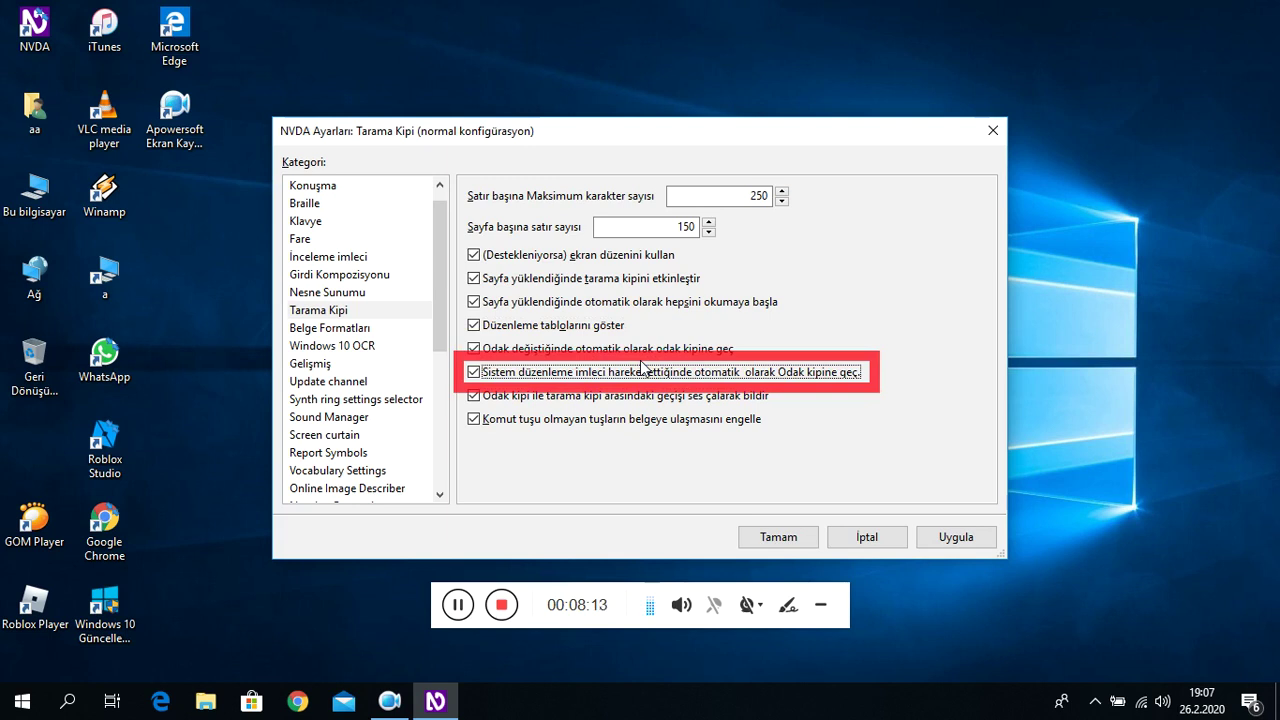
key(Tab)
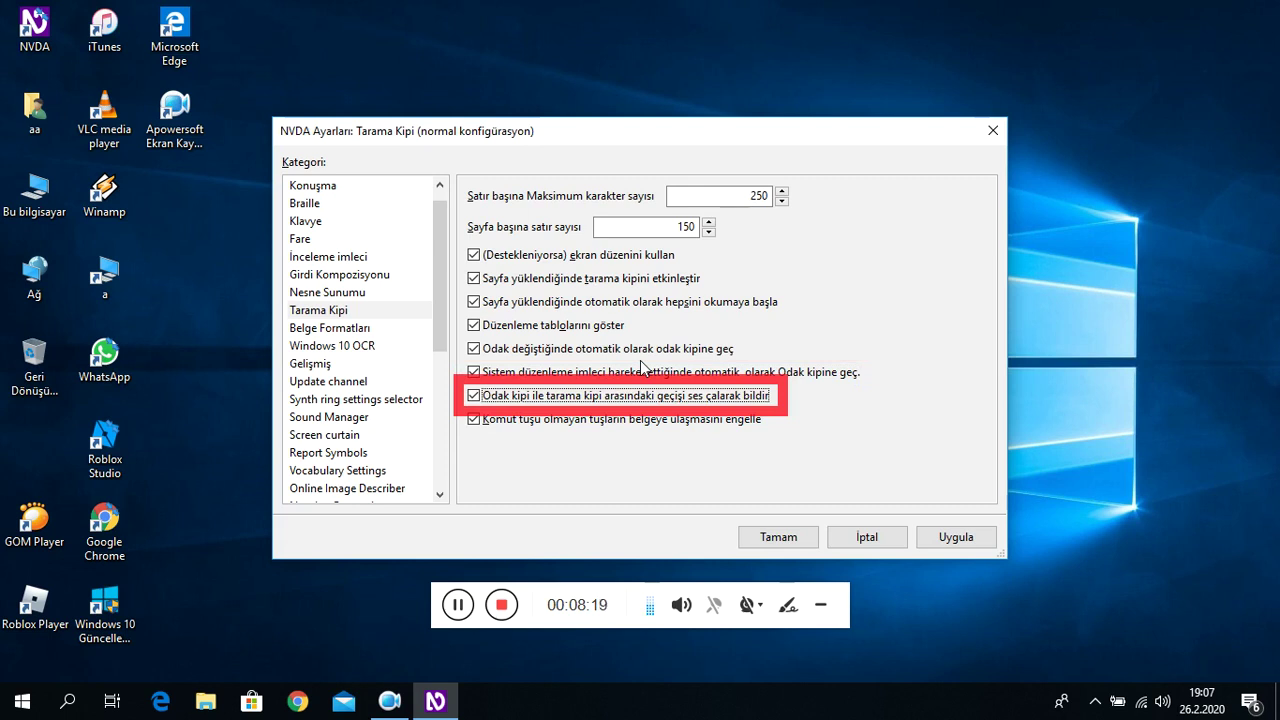
key(Tab)
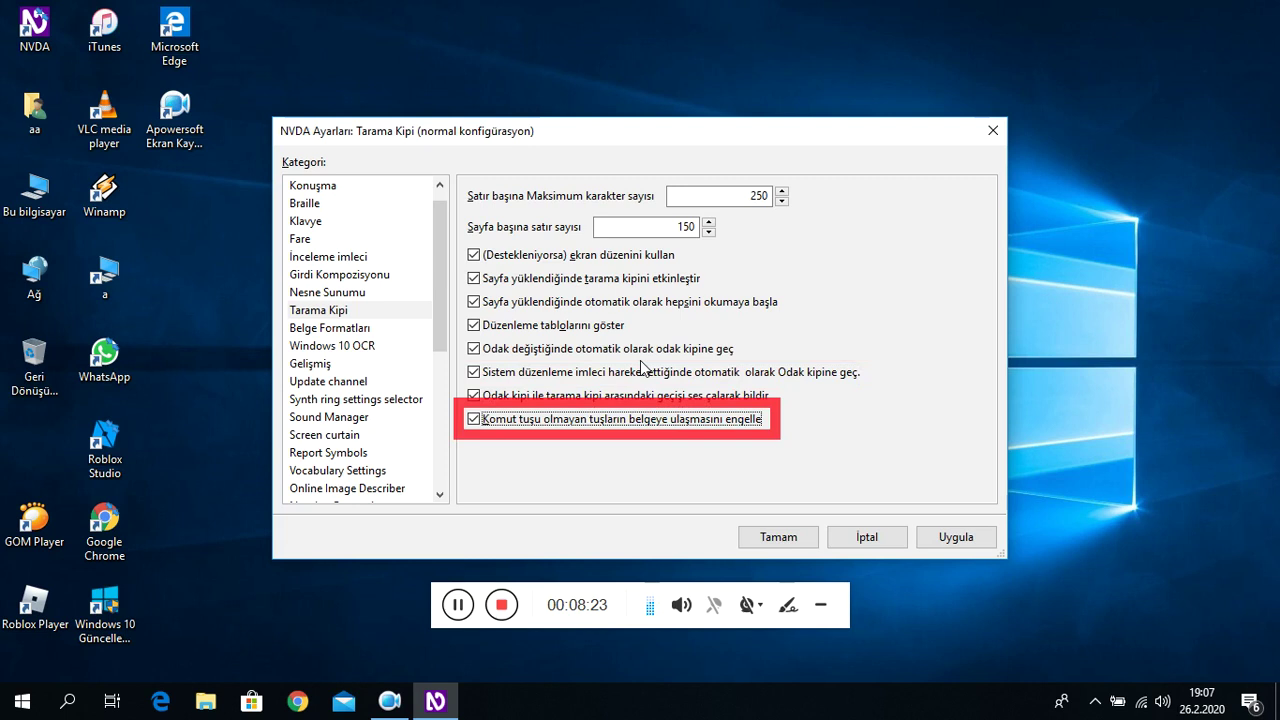
- Switch to the Belge Formatları category and review its font name, size, attributes, emphasis, style and colour options
key(Tab)
key(Tab)
key(Tab)
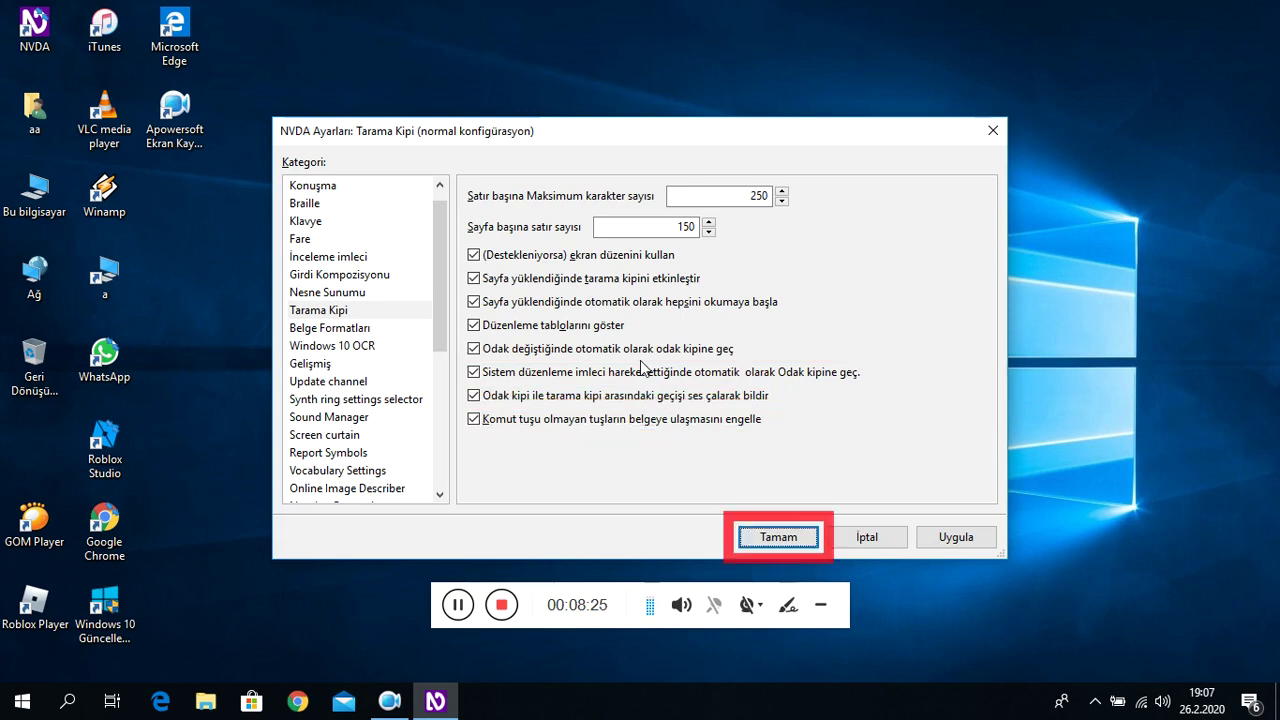
key(Tab)
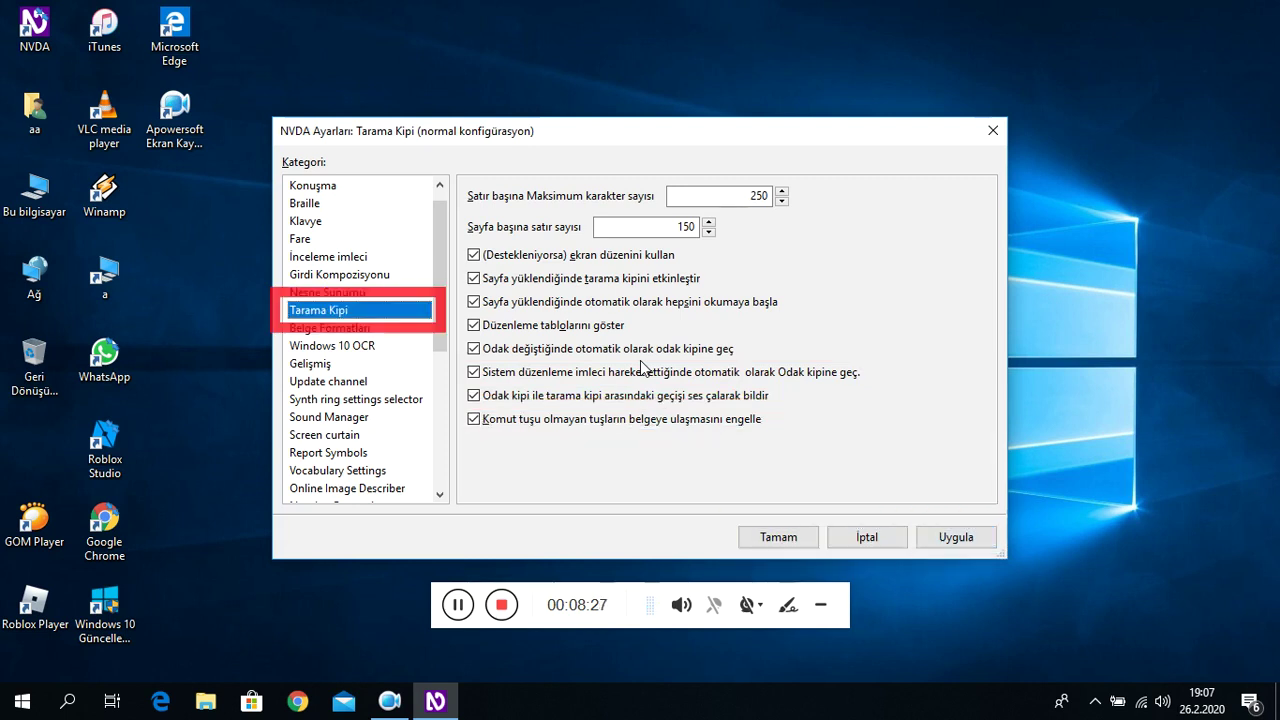
key(Down)
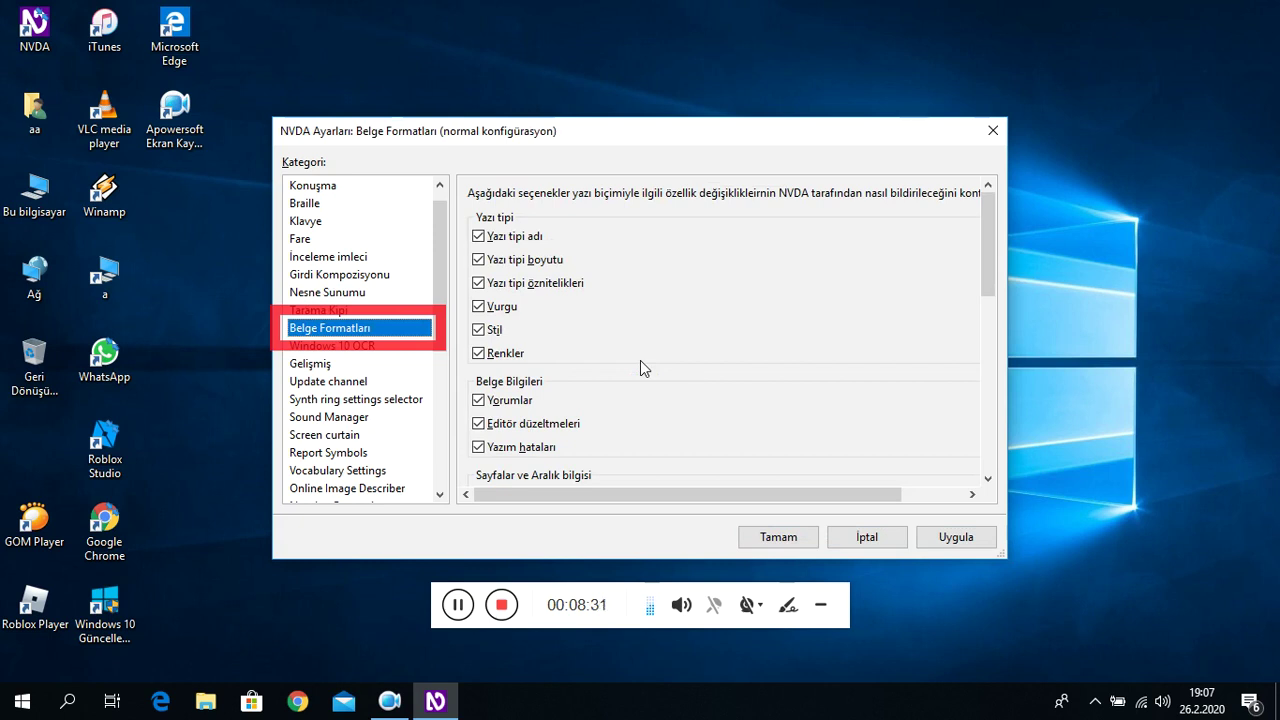
key(Tab)
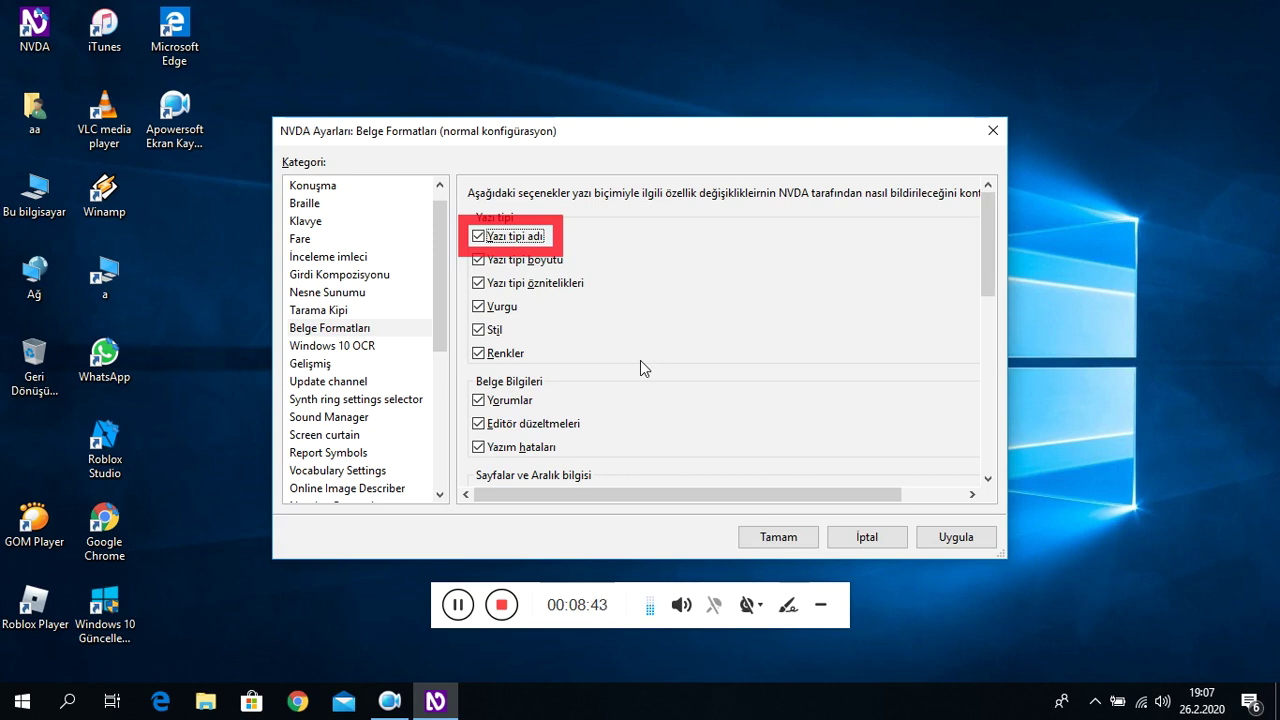
key(Tab)
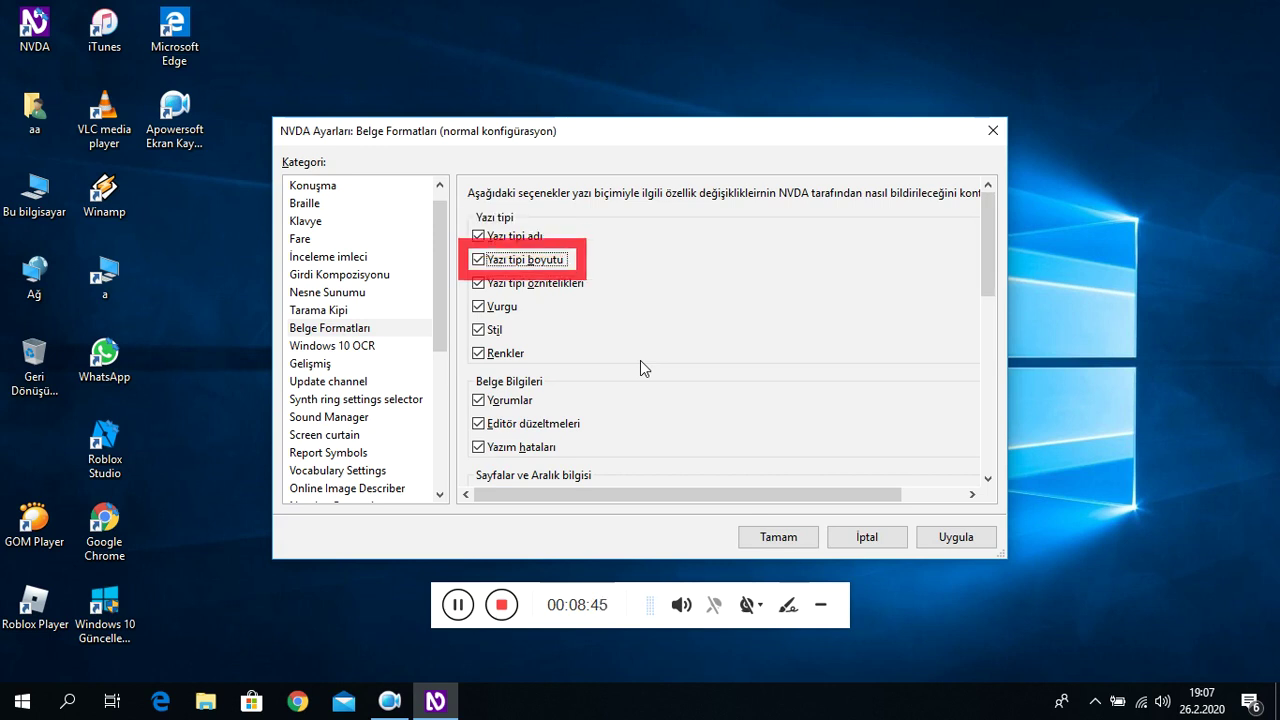
key(Tab)
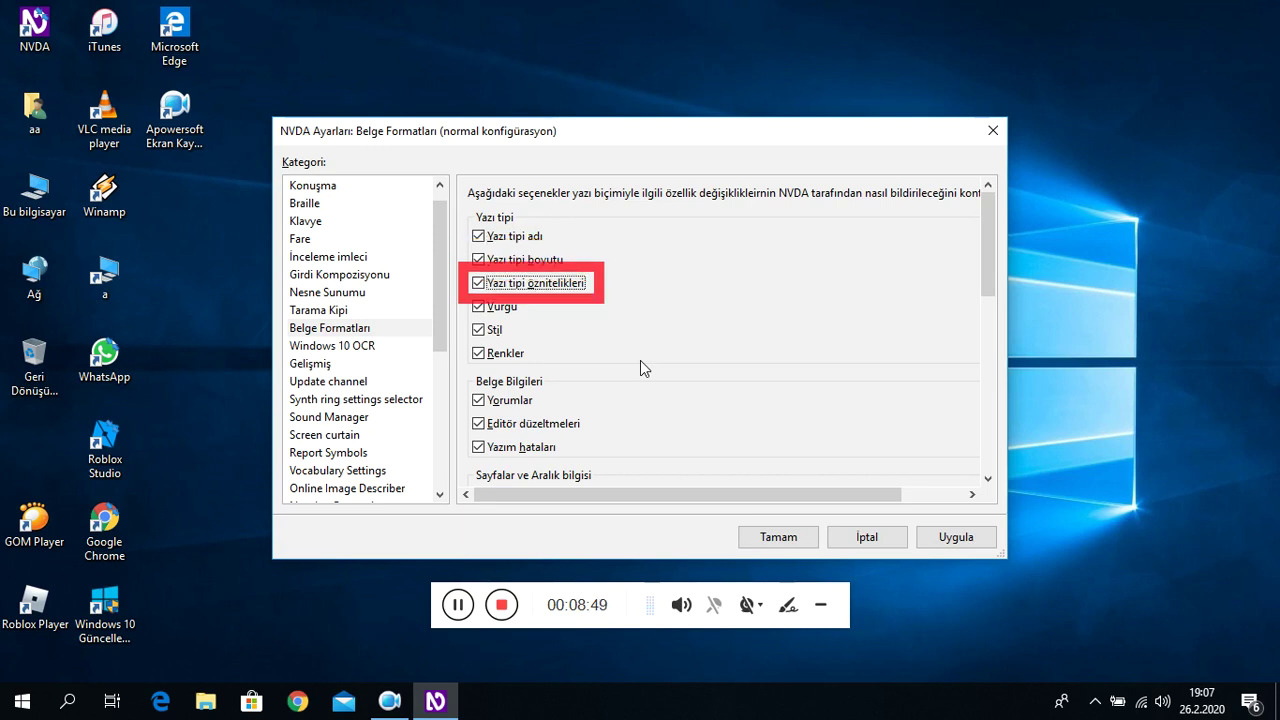
key(Down)
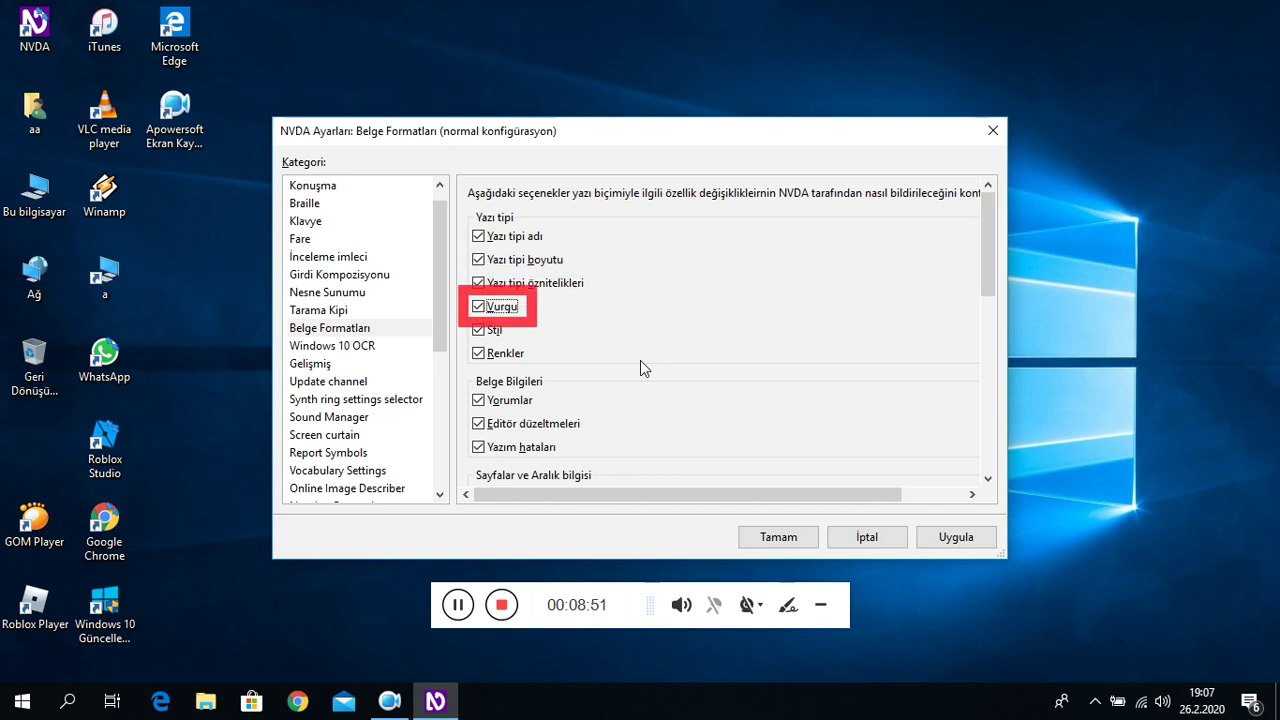
key(Down)
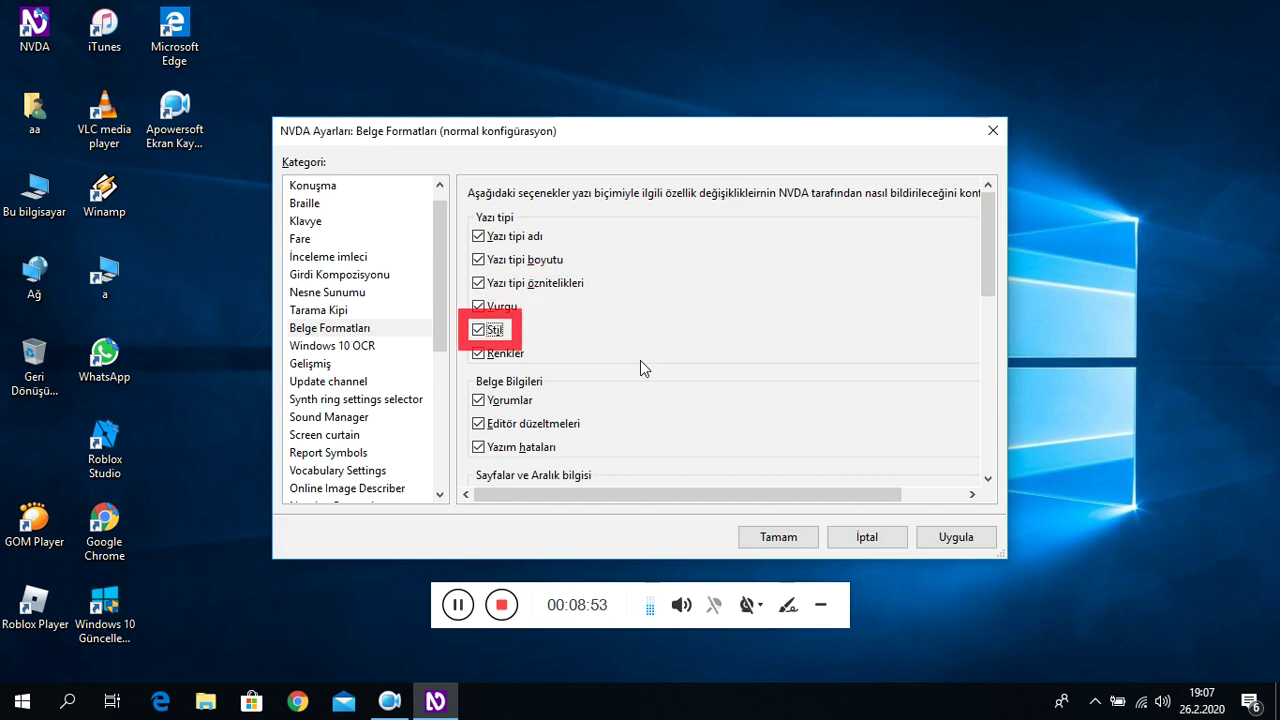
key(Down)
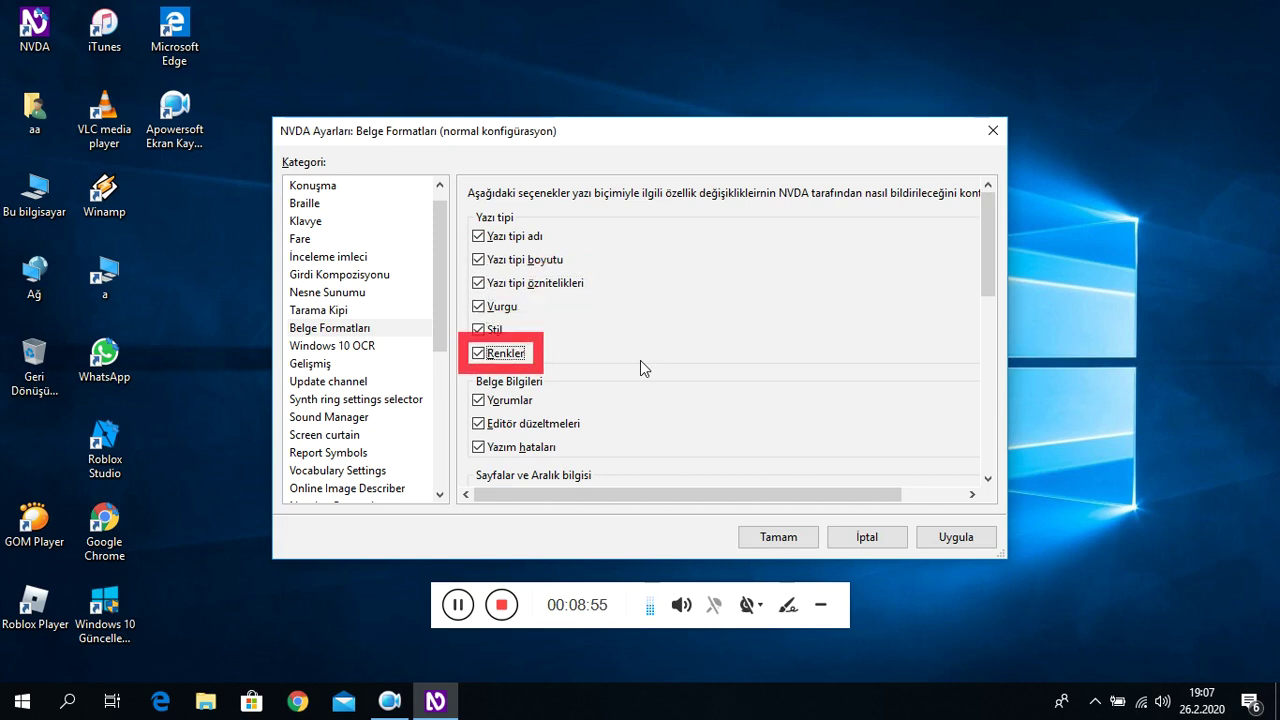
- Review the Belge Bilgileri options for comments, editor revisions and spelling errors
key(Down)
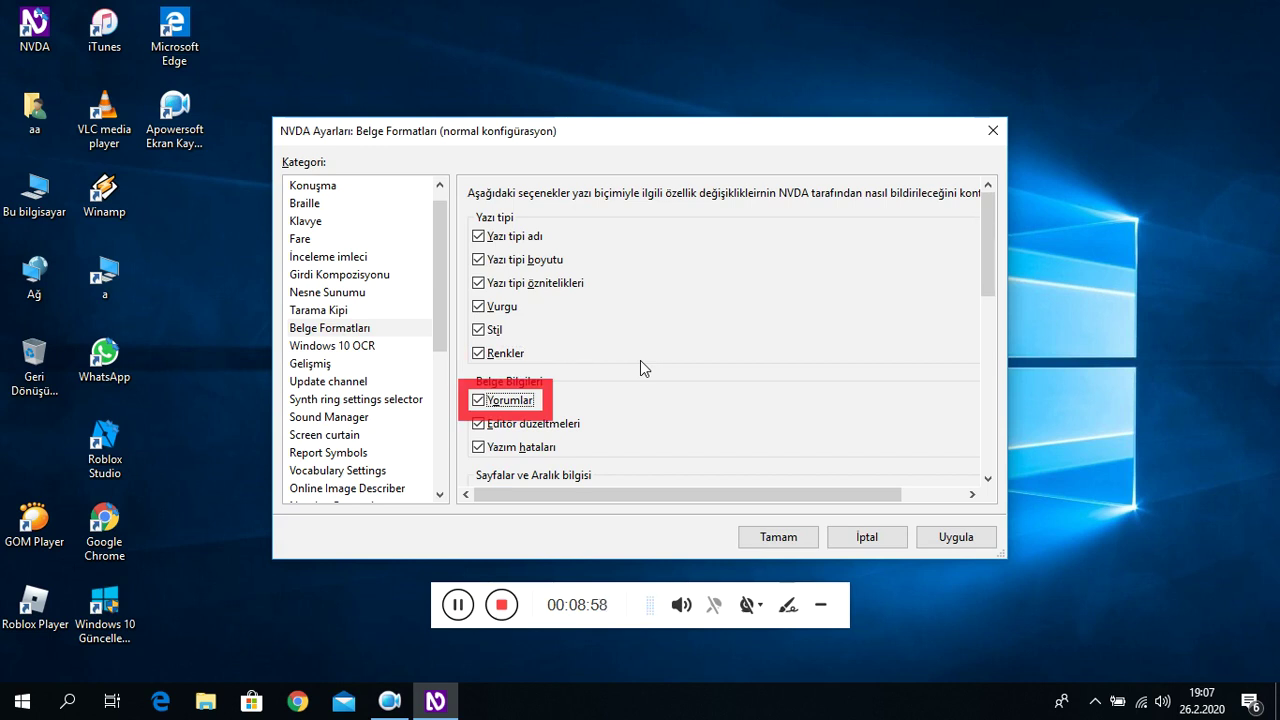
key(Down)
key(Down)
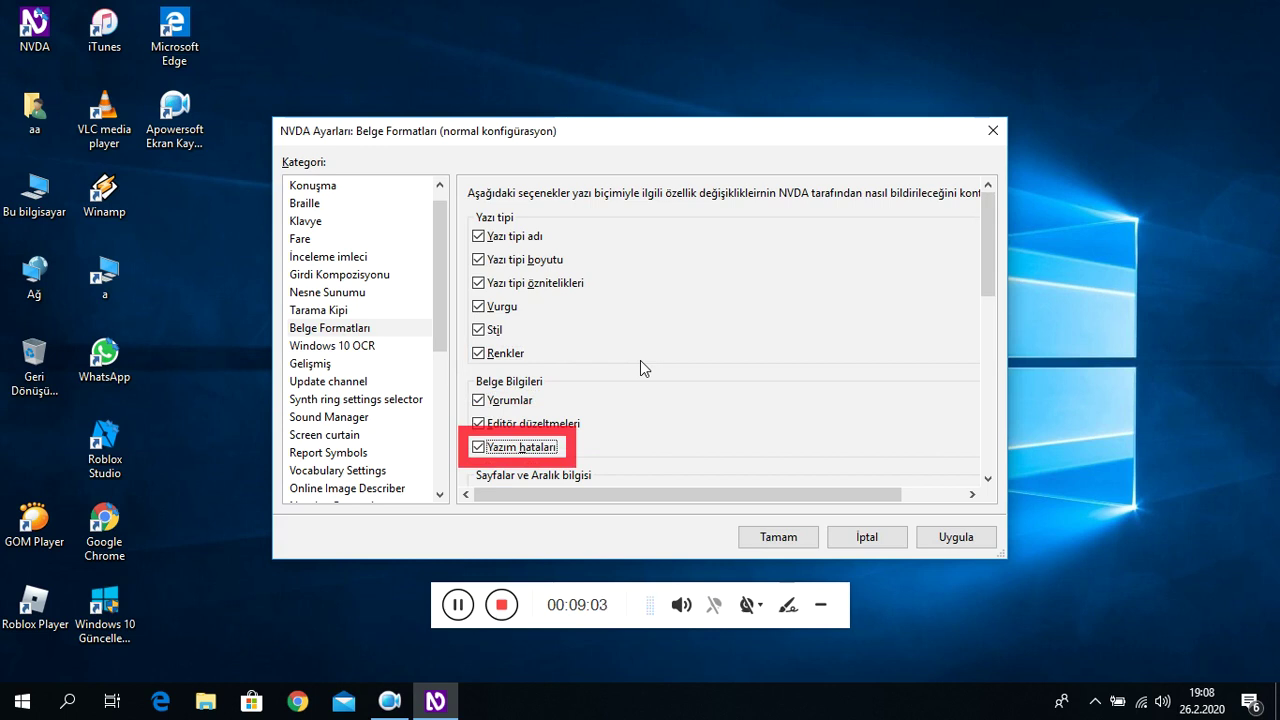
- Review the Sayfalar ve Aralık bilgisi options for pages, line numbers, line indentation reporting, paragraph indents, line spacing and alignment
key(Down)
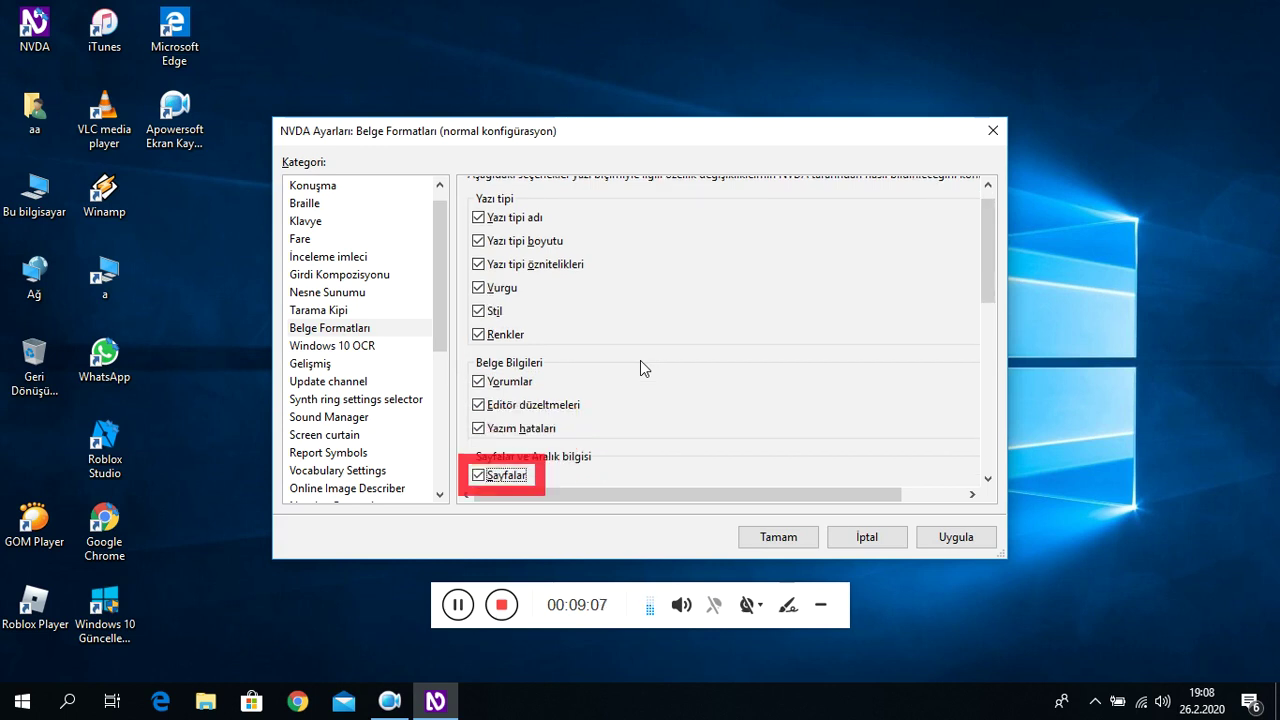
key(Down)
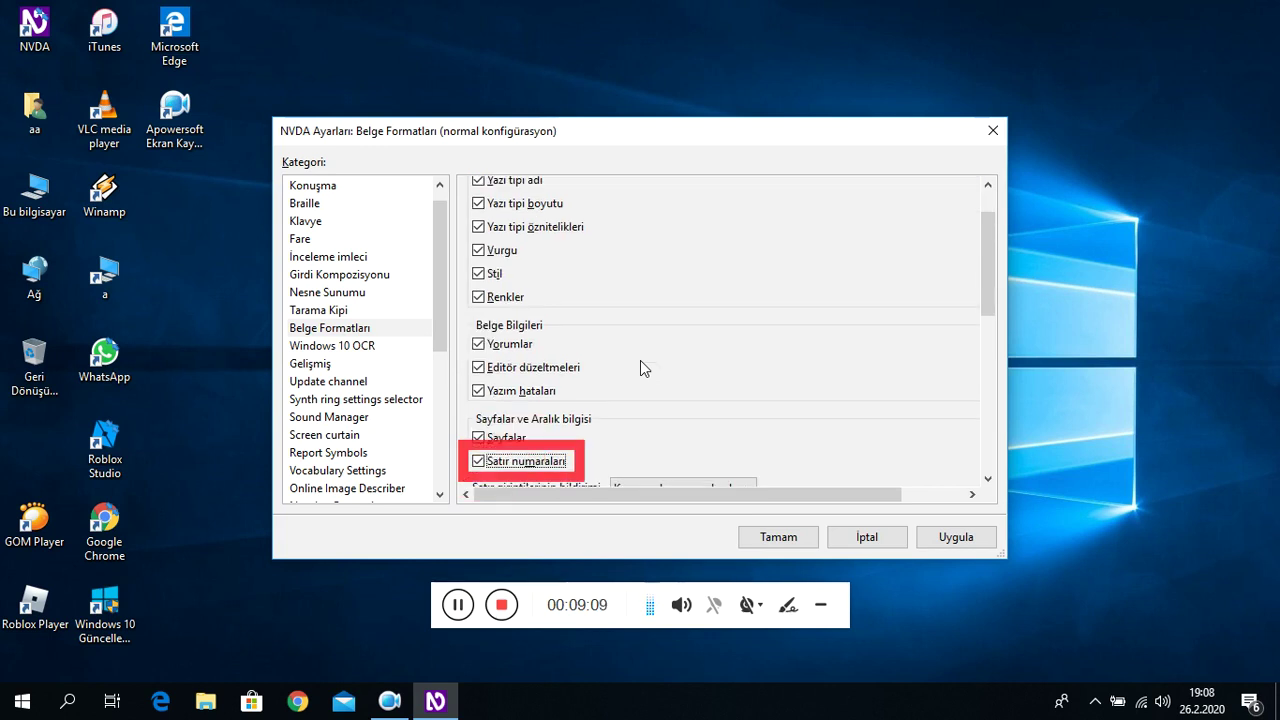
key(Tab)
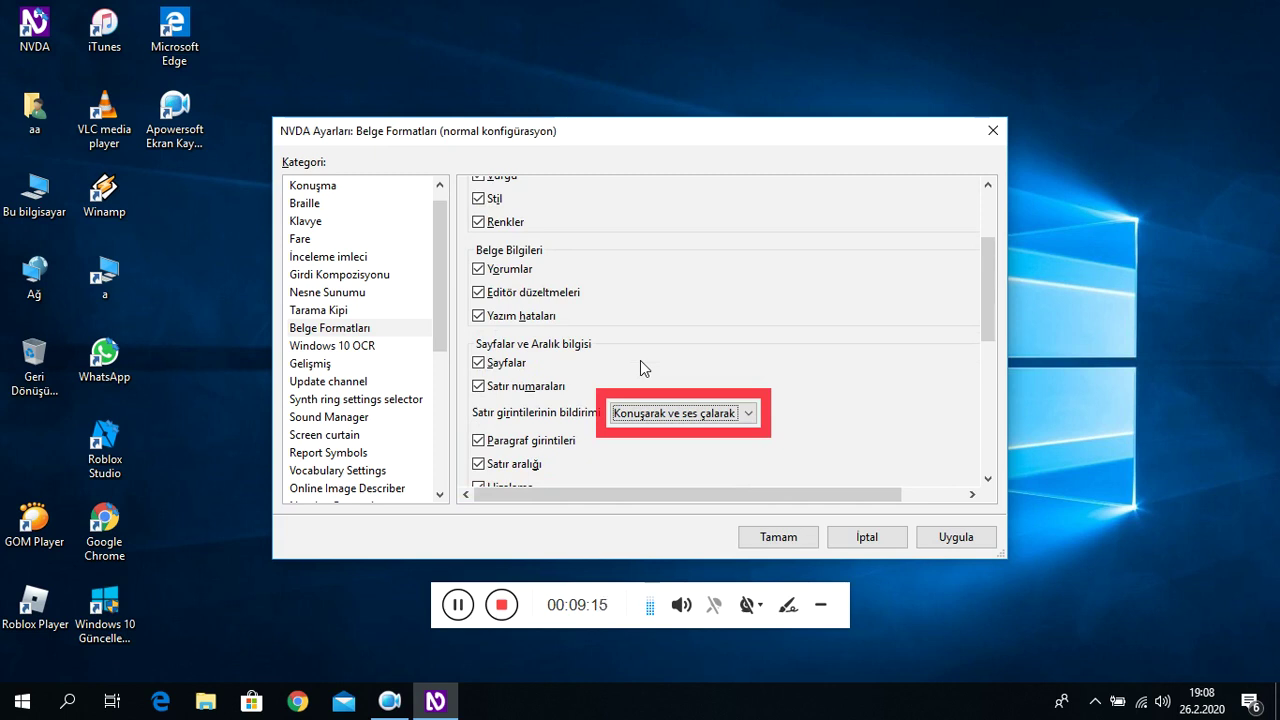
key(Tab)
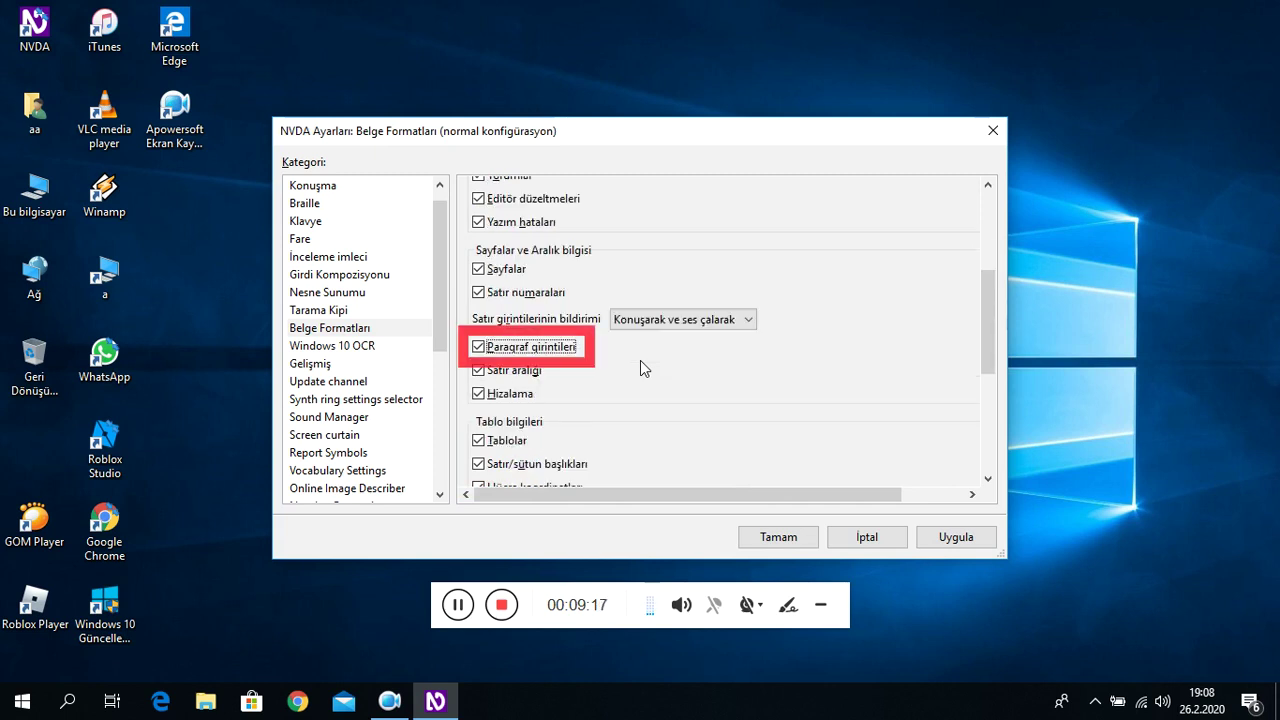
key(Tab)
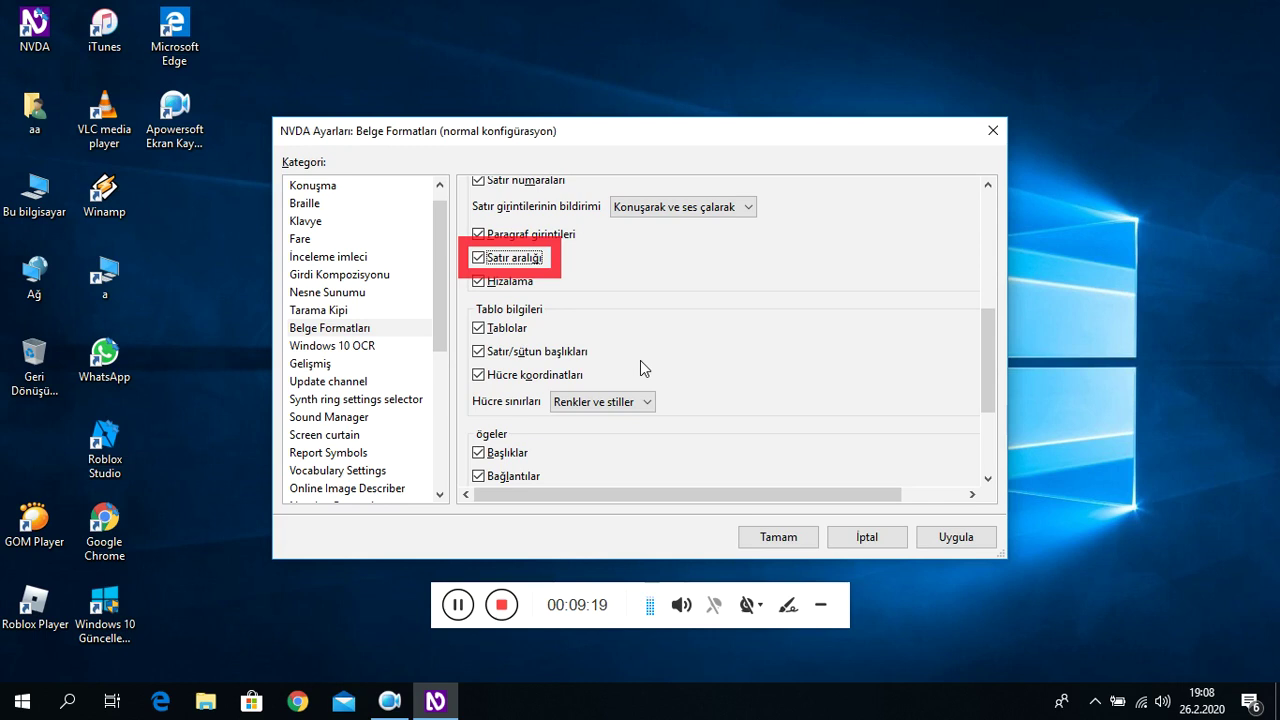
key(Tab)
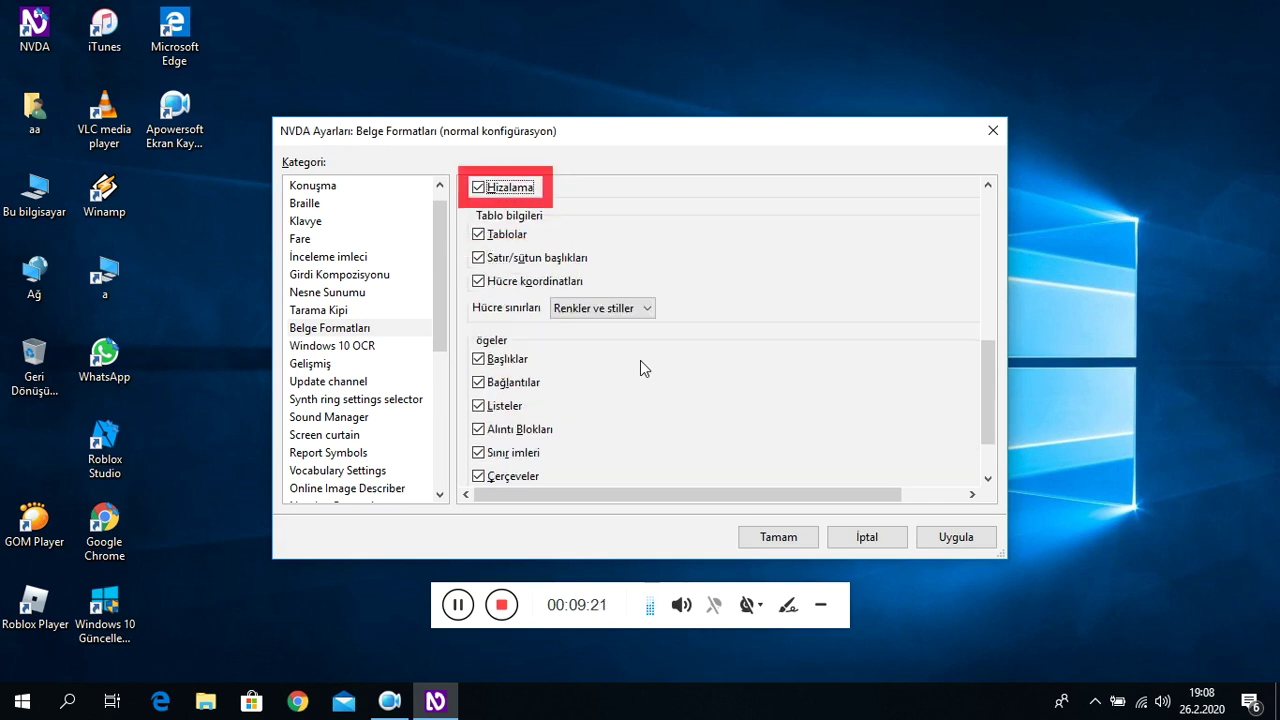
- Review the Tablo bilgileri options for tables, row/column headers, cell coordinates and cell borders
key(Tab)
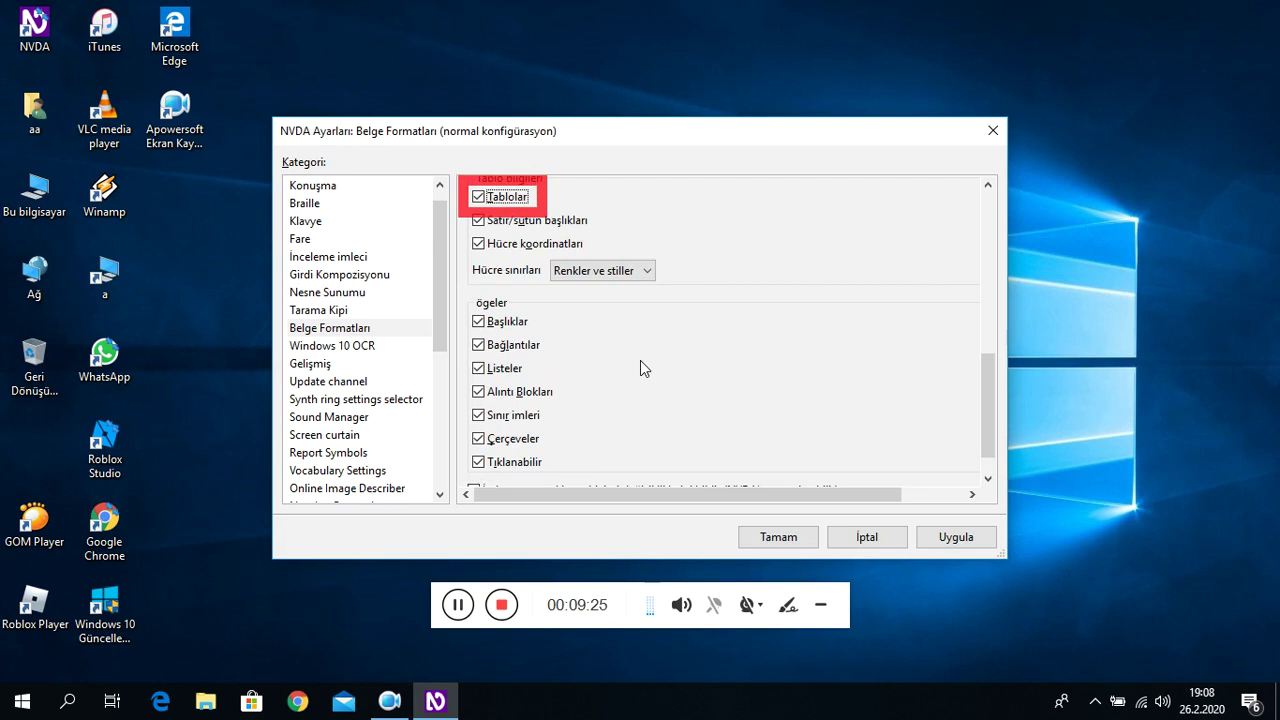
key(Tab)
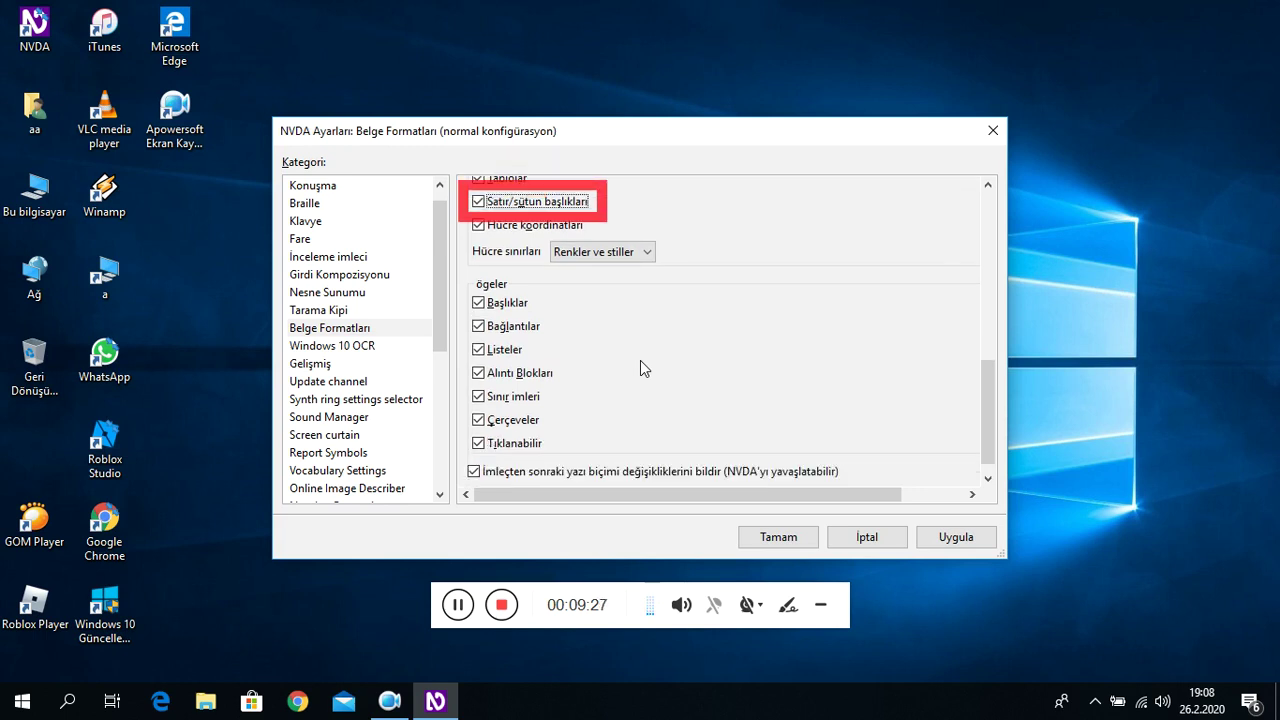
key(Tab)
key(Tab)
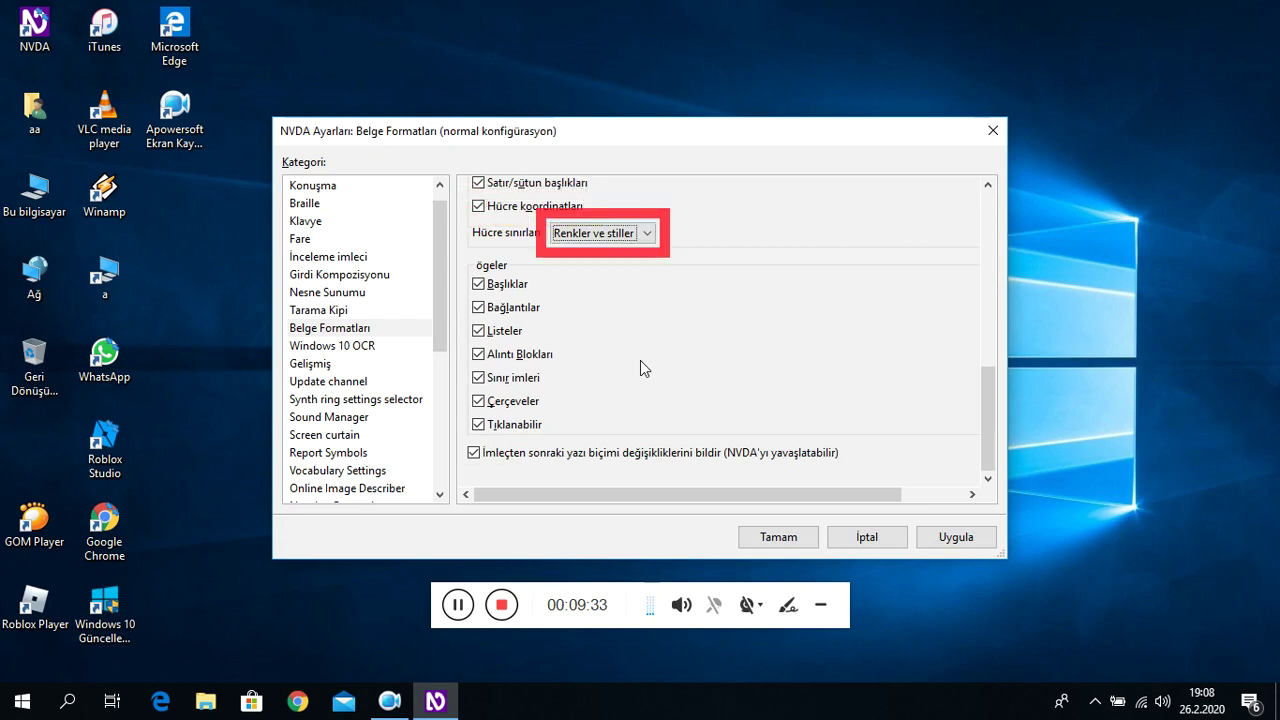
- Review the element options for headings, links, lists, block quotes, landmarks, frames and clickables, plus reporting of formatting changes after the cursor
key(Tab)
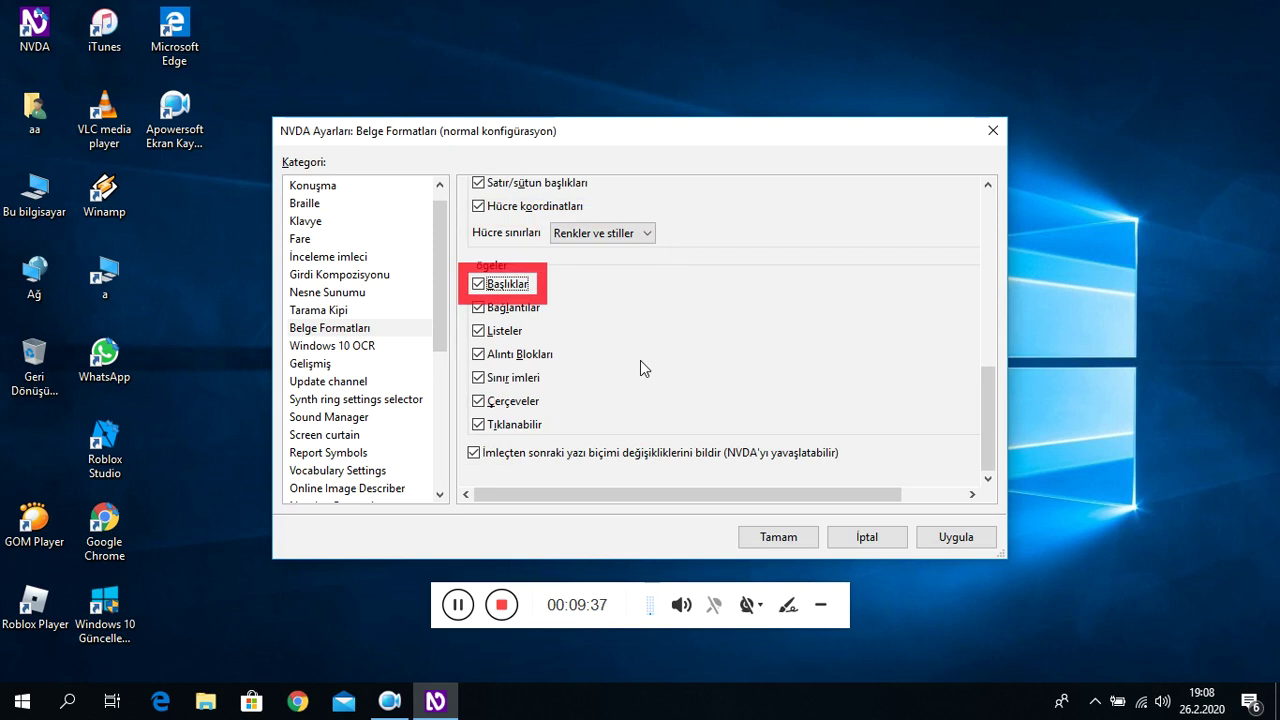
key(Tab)
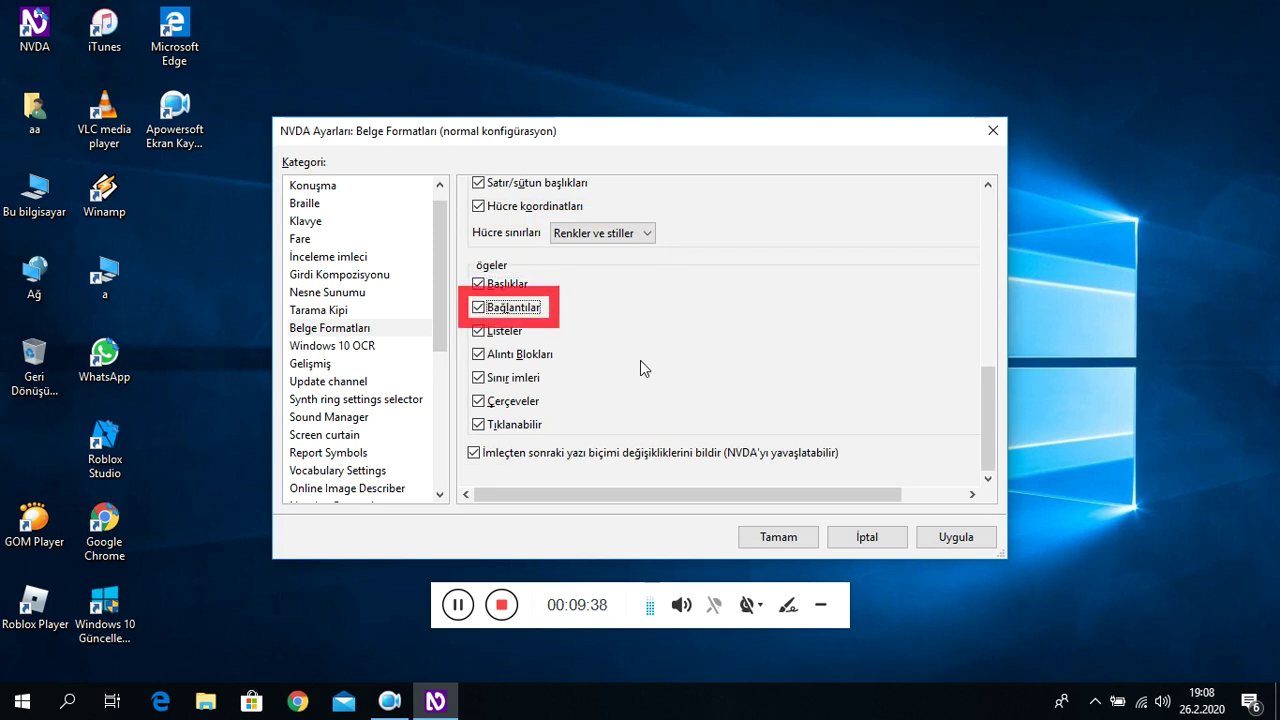
key(Tab)
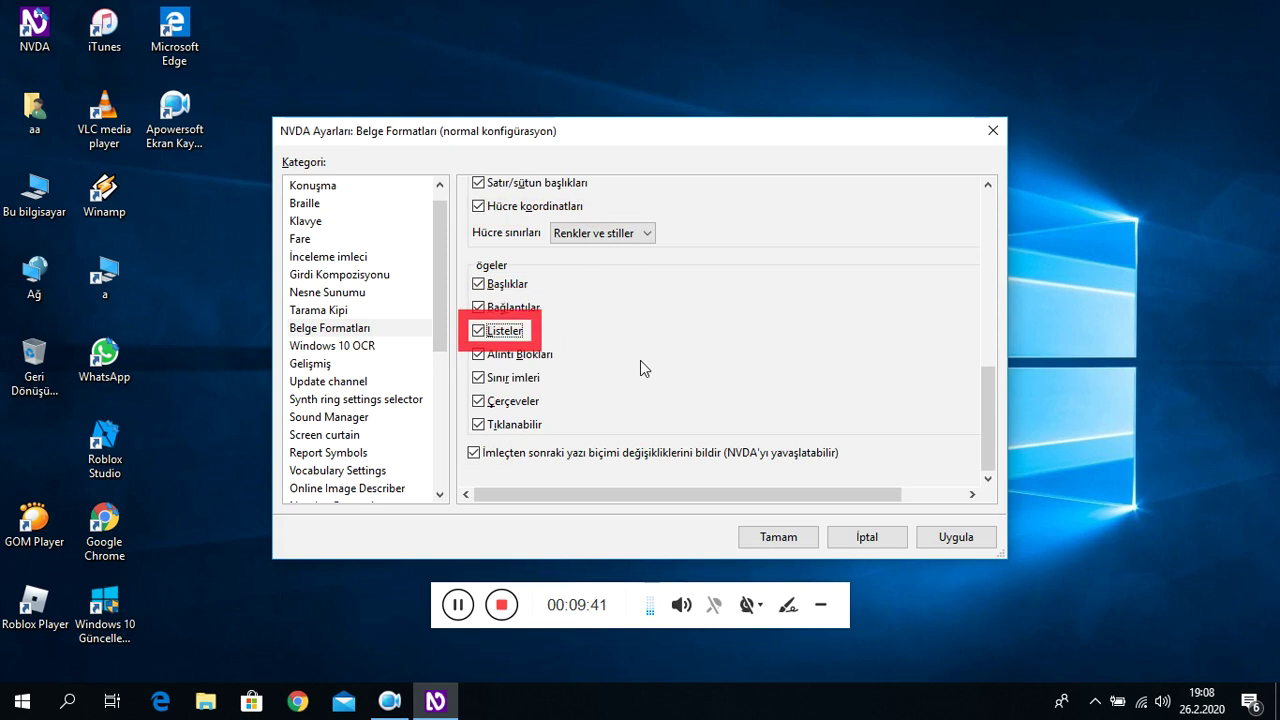
key(Tab)
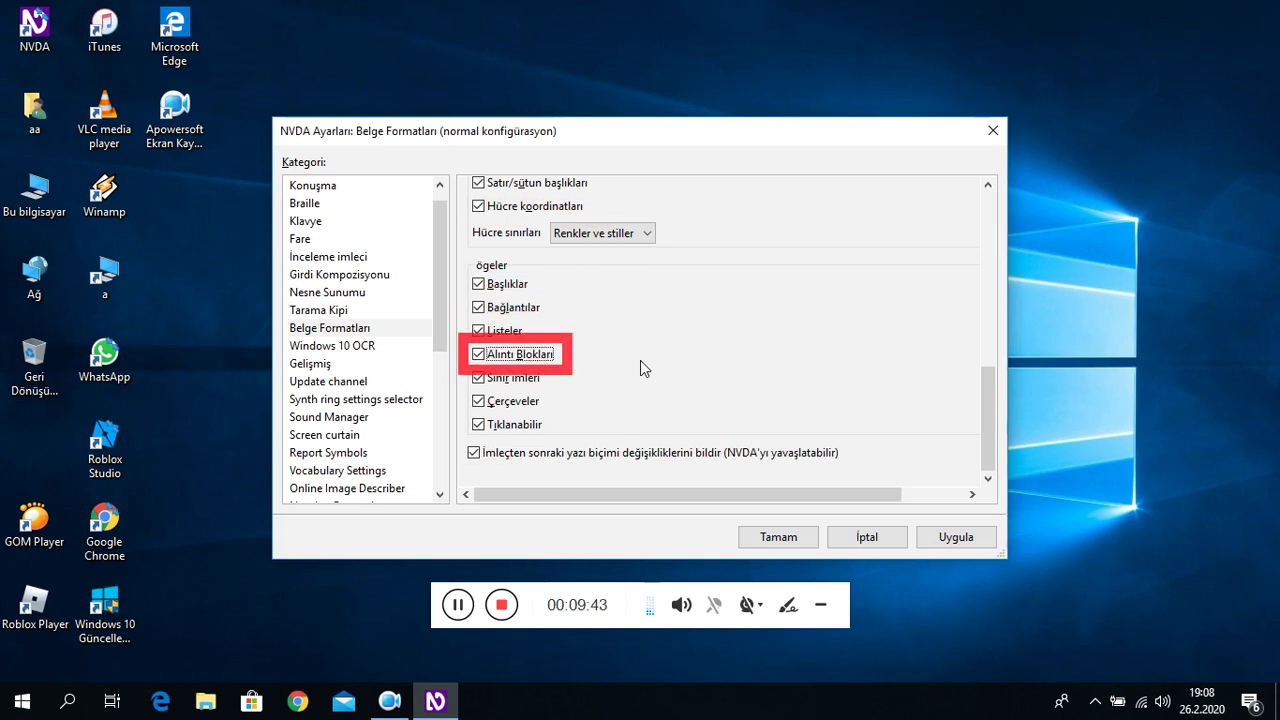
key(Tab)
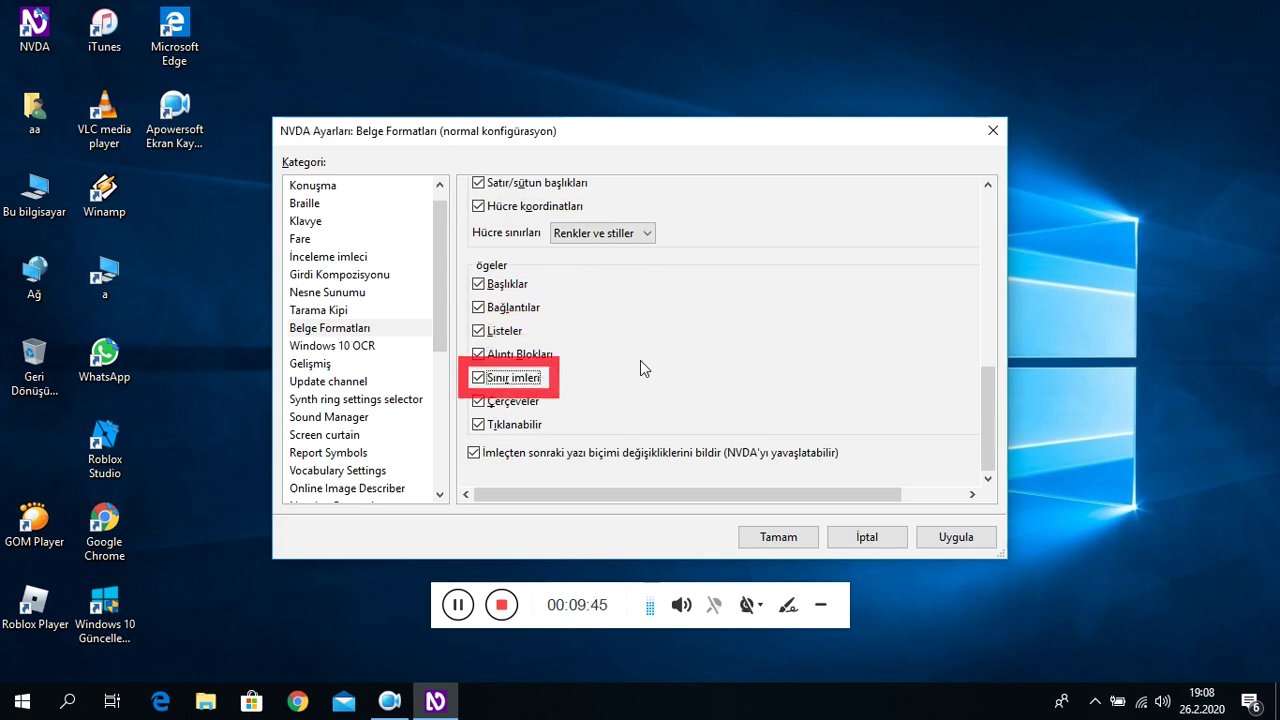
key(Tab)
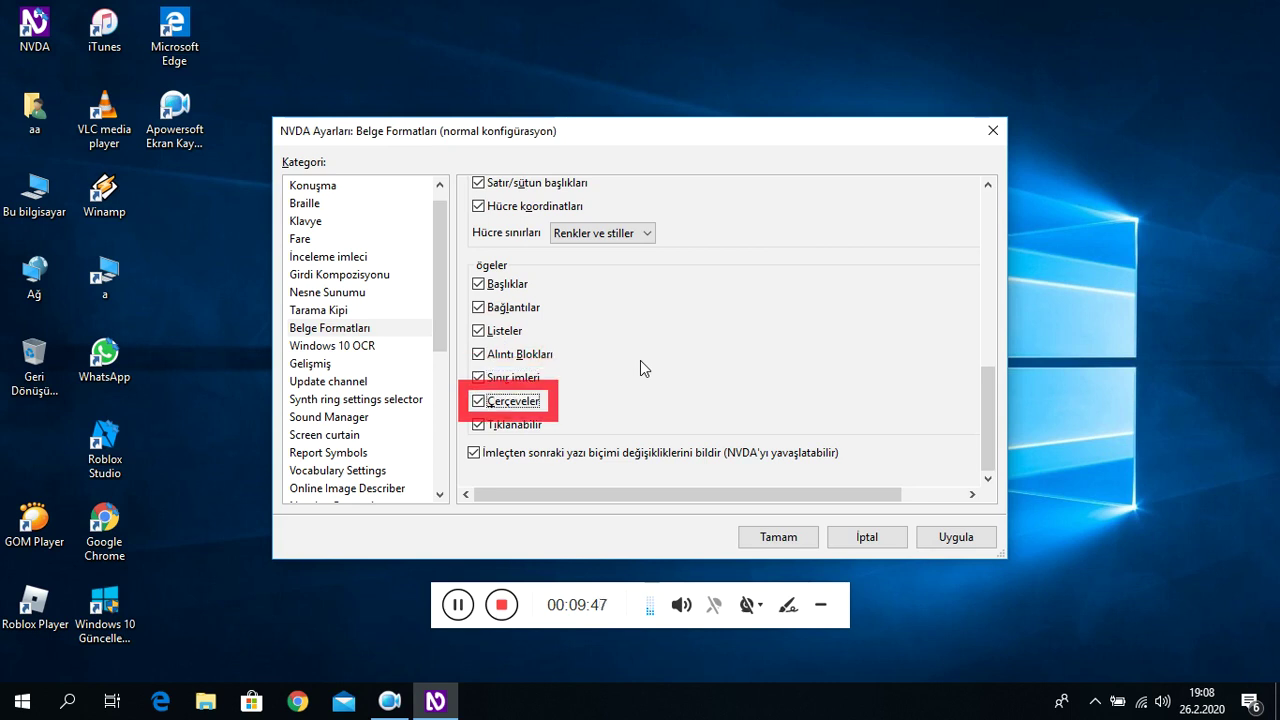
key(Tab)
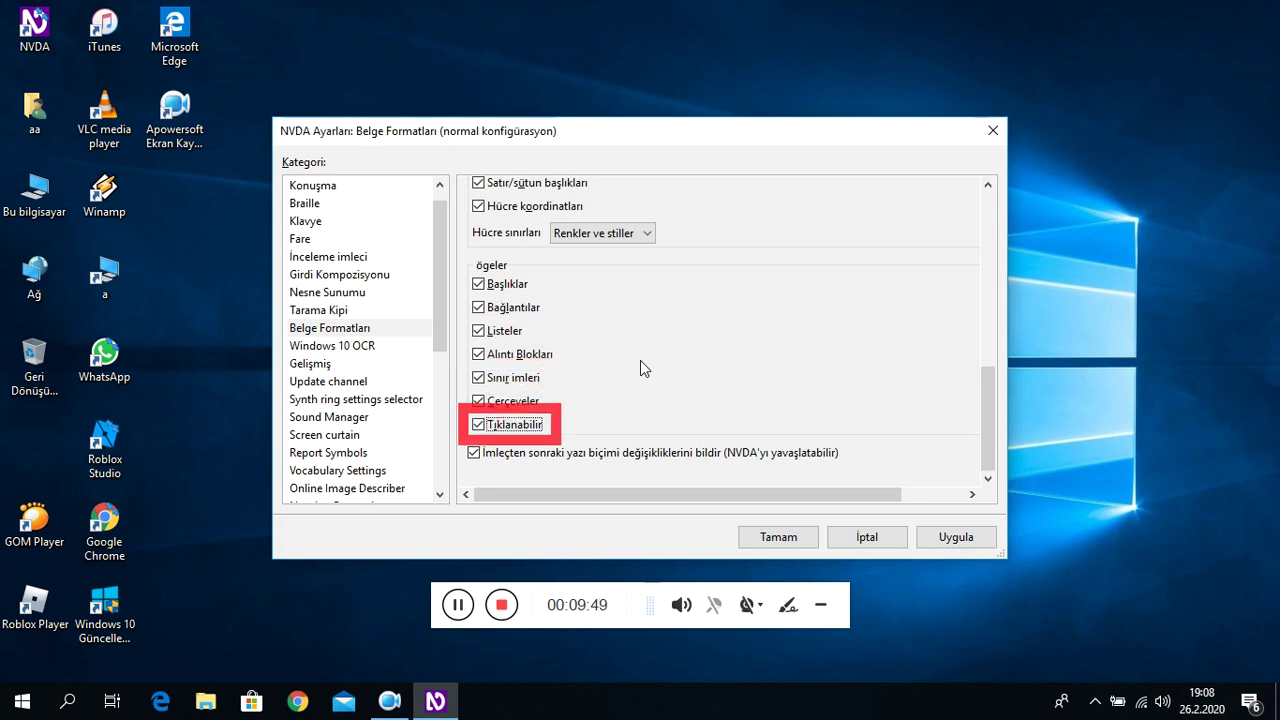
key(Tab)
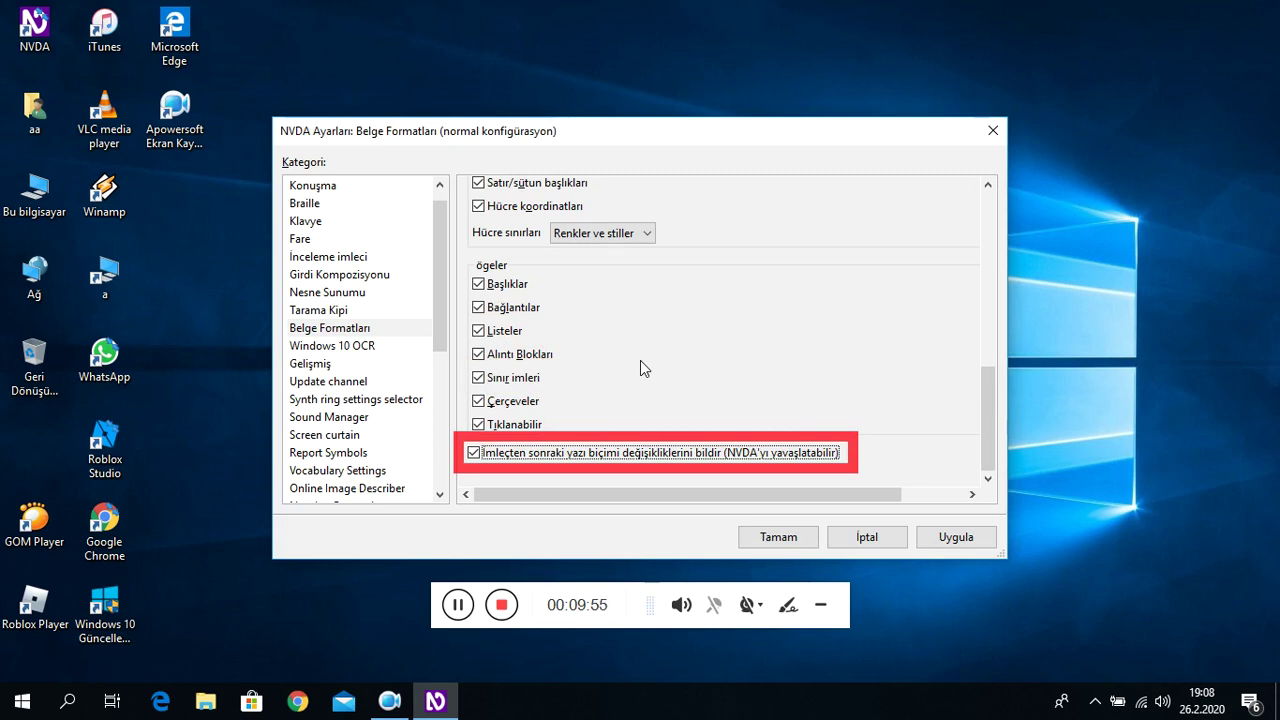
- Switch to the Windows 10 OCR category and review its recognition language option
key(Tab)
key(Tab)
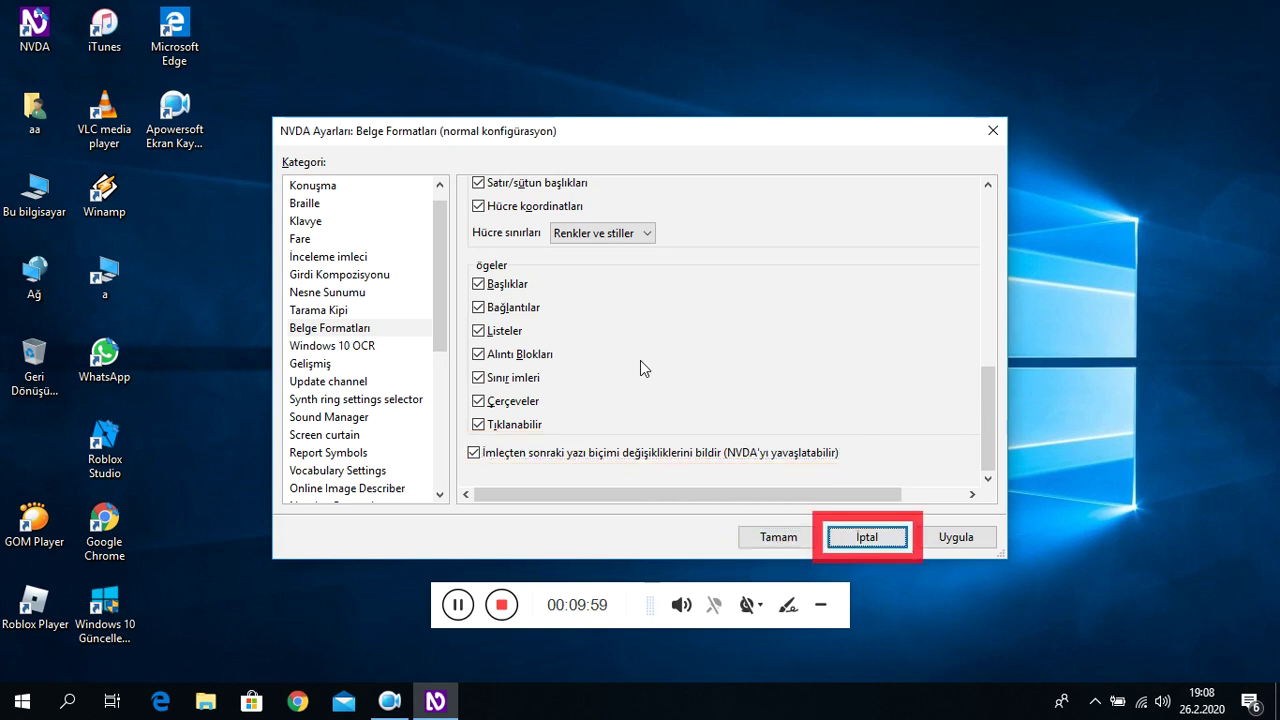
key(Tab)
key(Tab)
key(Down)
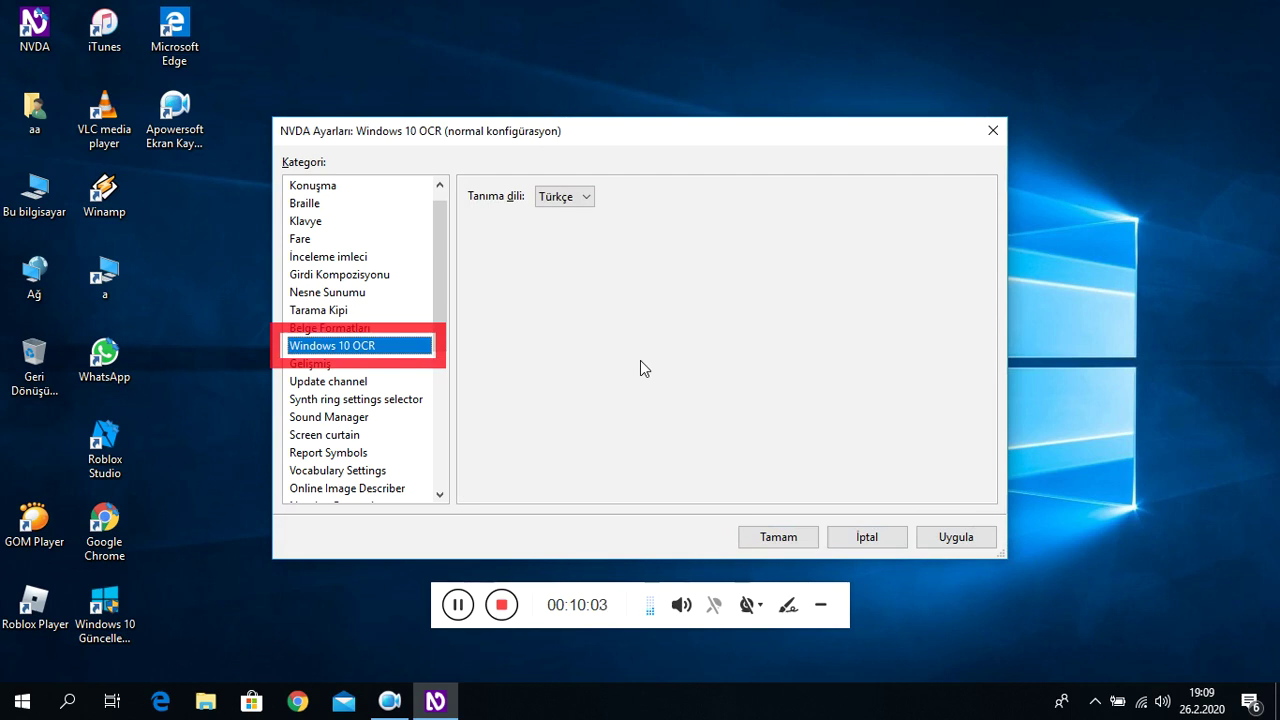
key(Tab)
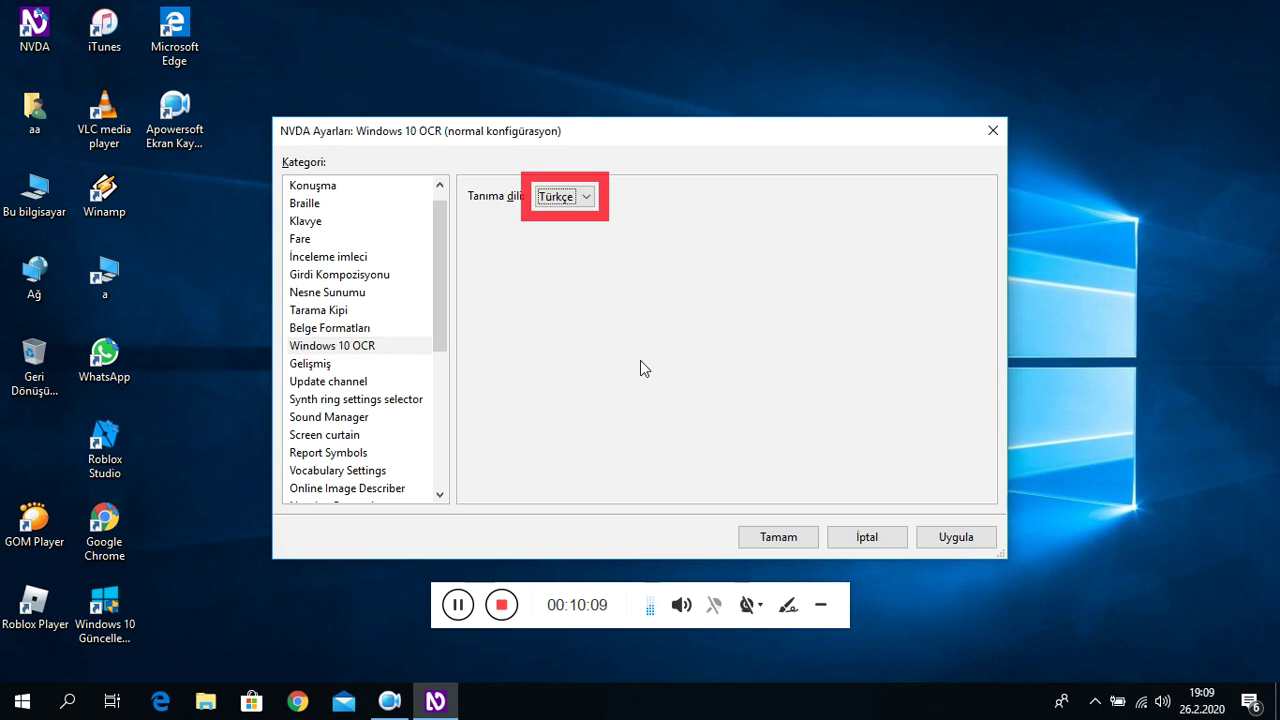
- Switch to the Gelişmiş category and review its warning acknowledgement checkbox and restore-defaults option
key(Tab)
key(Tab)
key(Tab)
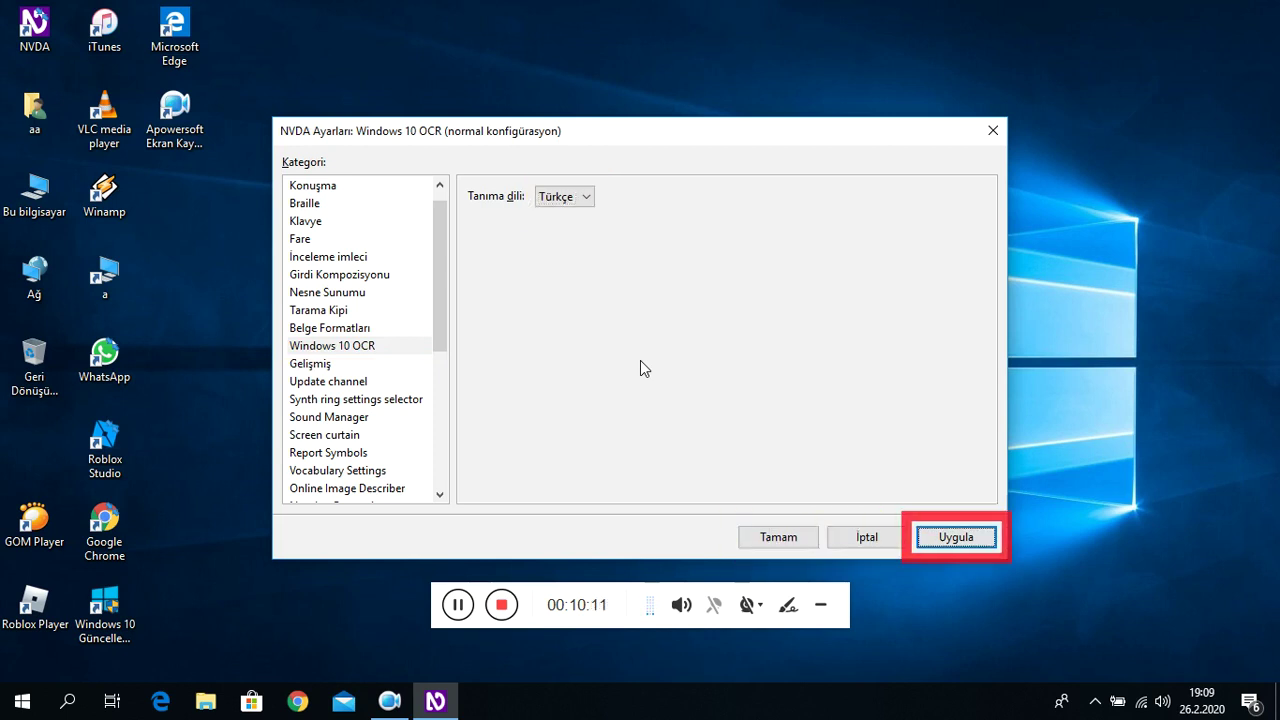
key(Down)
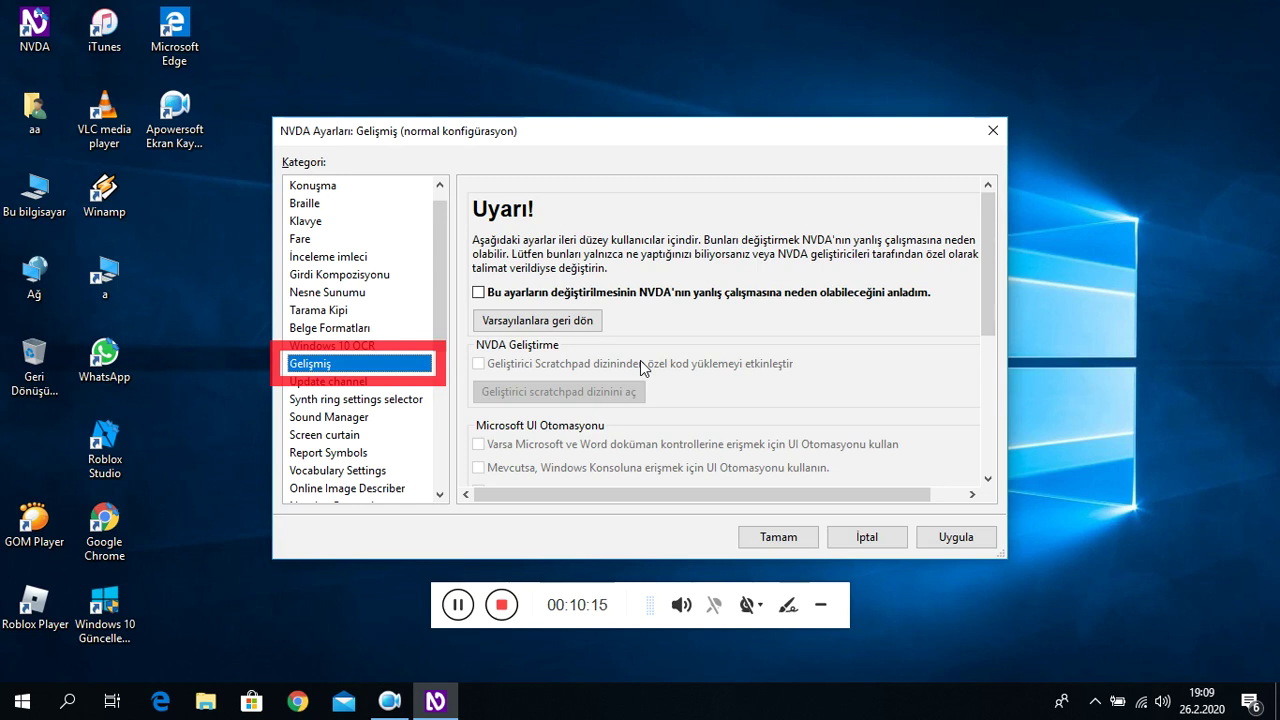
key(Tab)
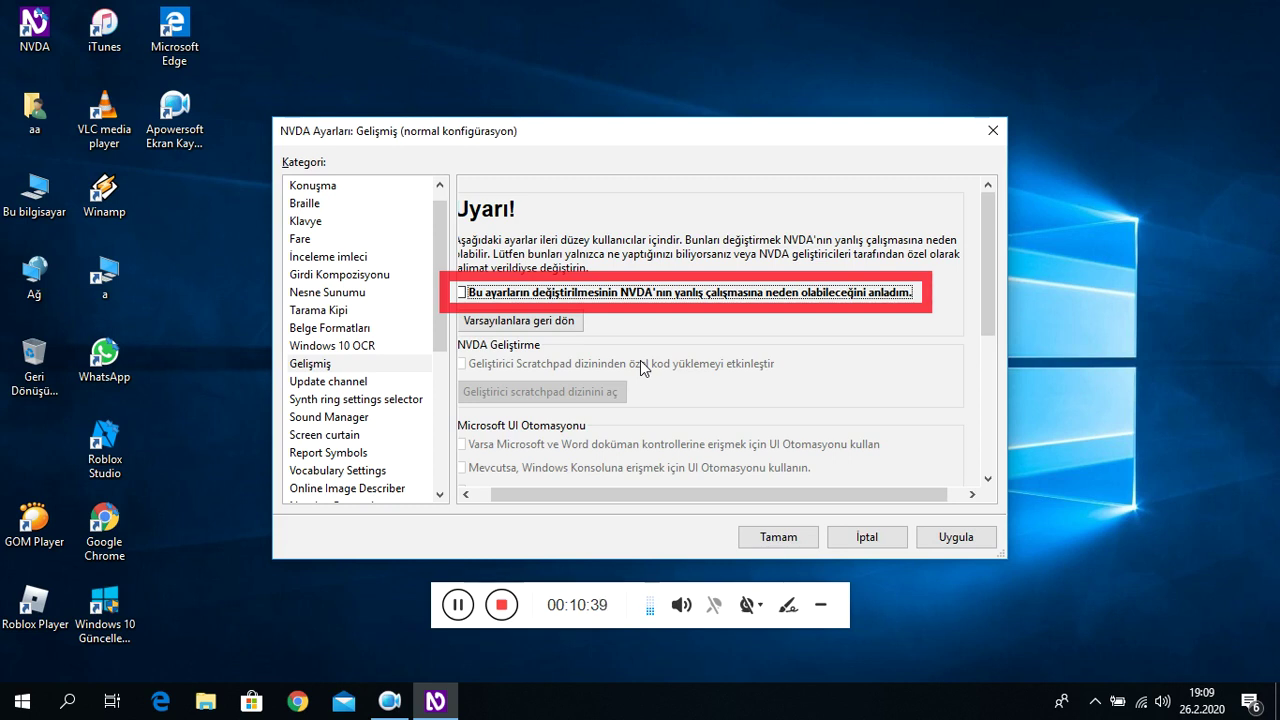
key(Tab)
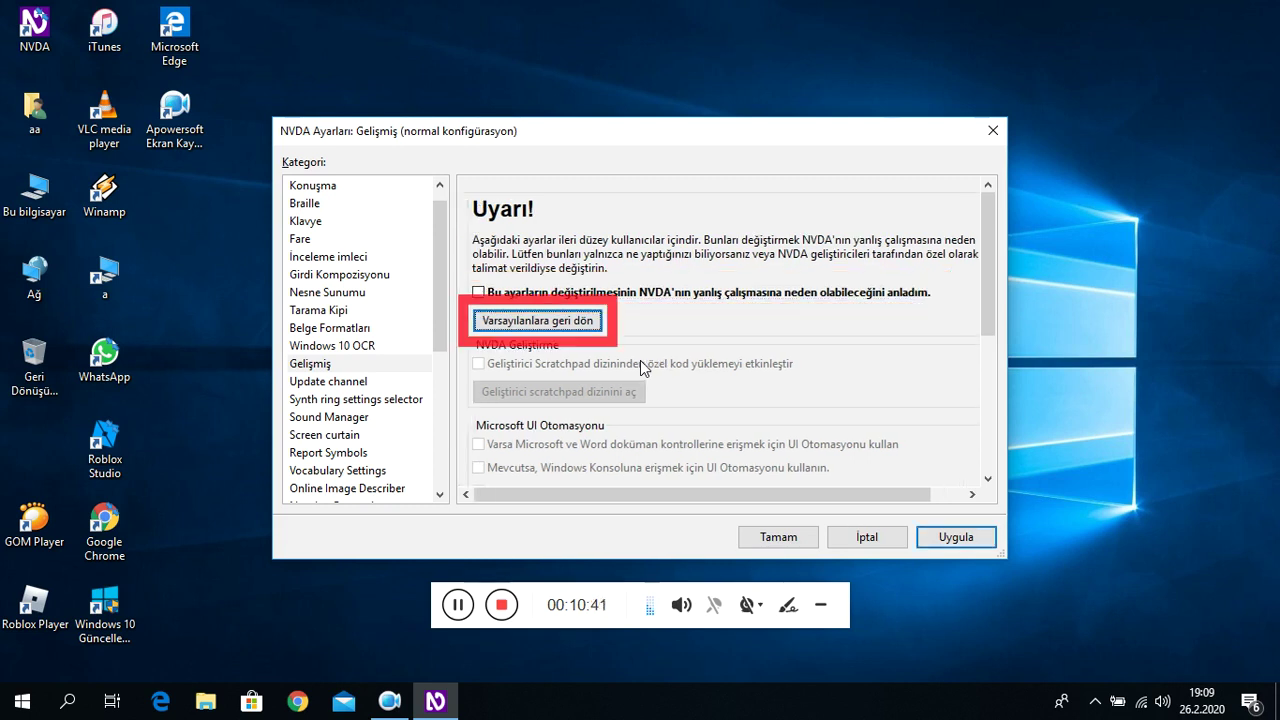
- Switch to the Update channel category and review its update channel option
key(Tab)
key(Tab)
key(Tab)
key(Tab)
key(Down)
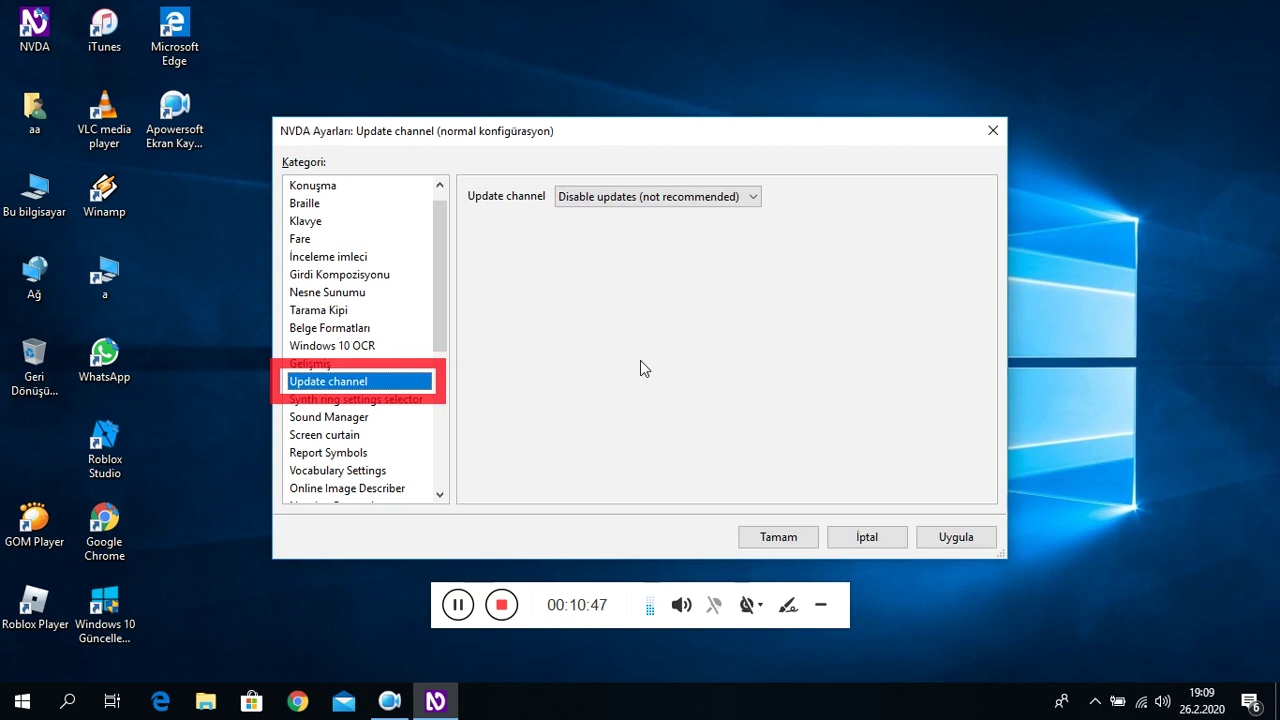
key(Tab)
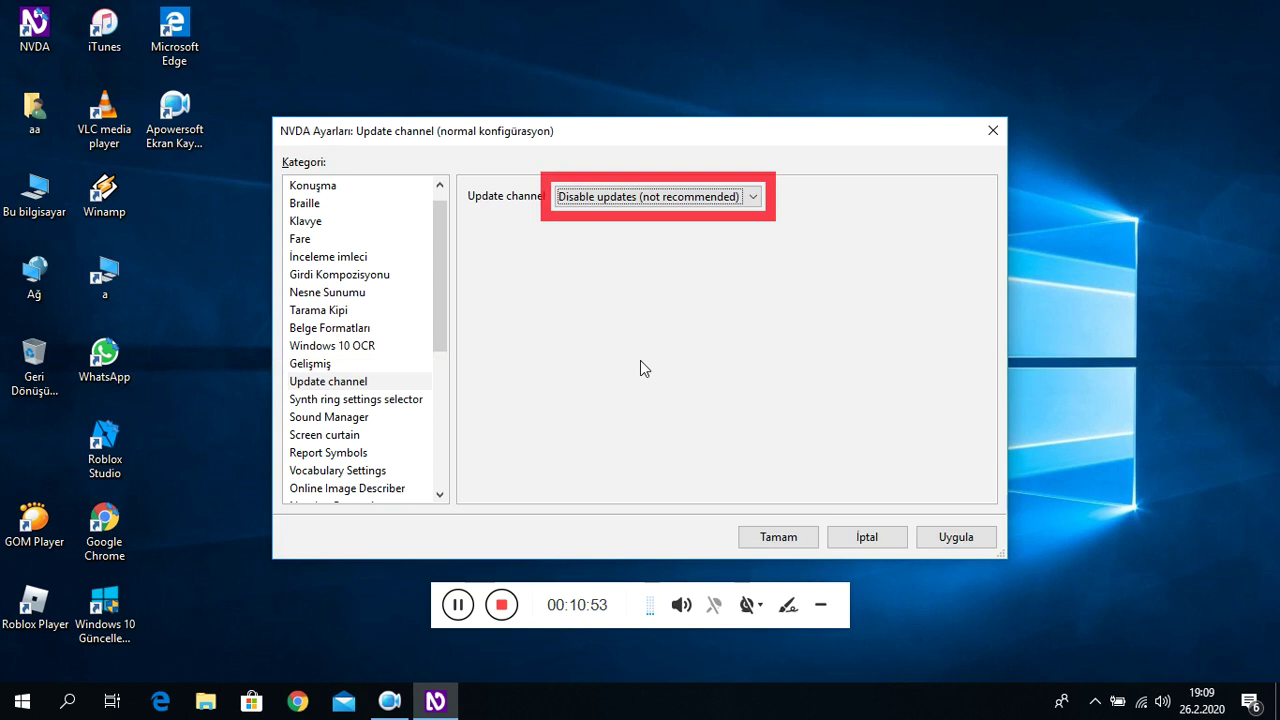
- Switch to the Synth ring settings selector category and review its voice, rate, pitch and volume options
key(Tab)
key(Tab)
key(Tab)
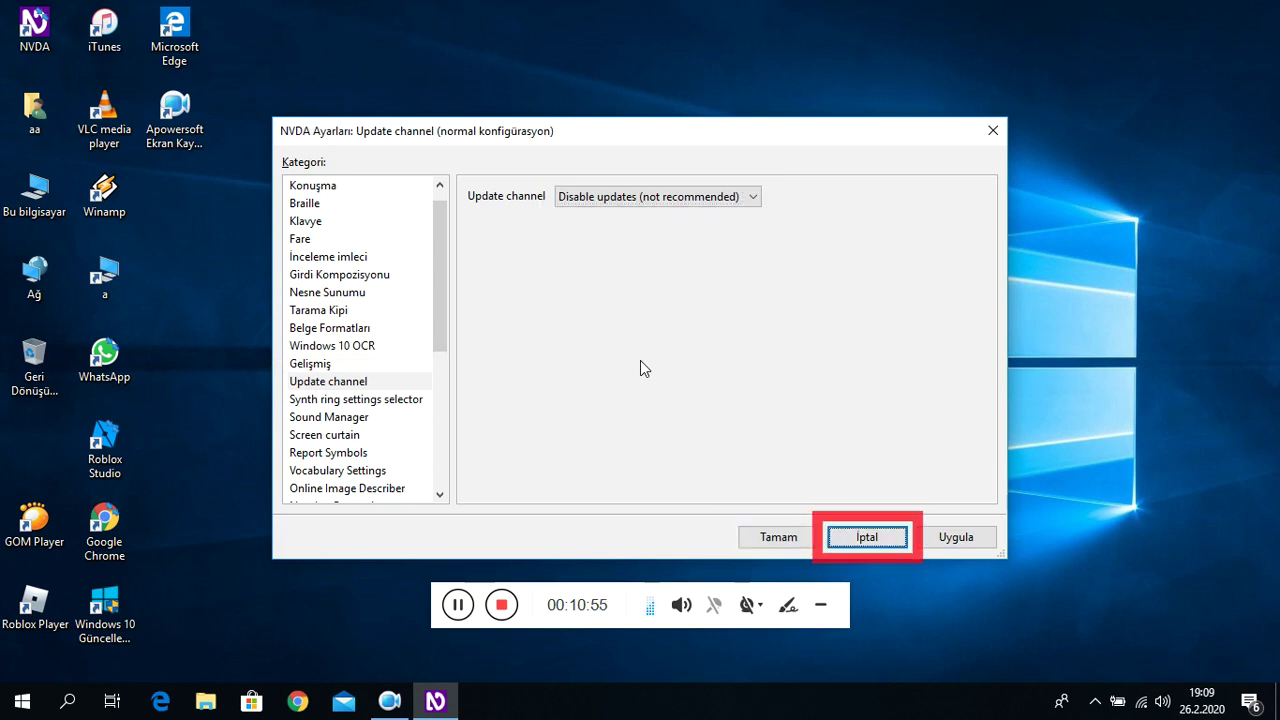
key(Tab)
key(Down)
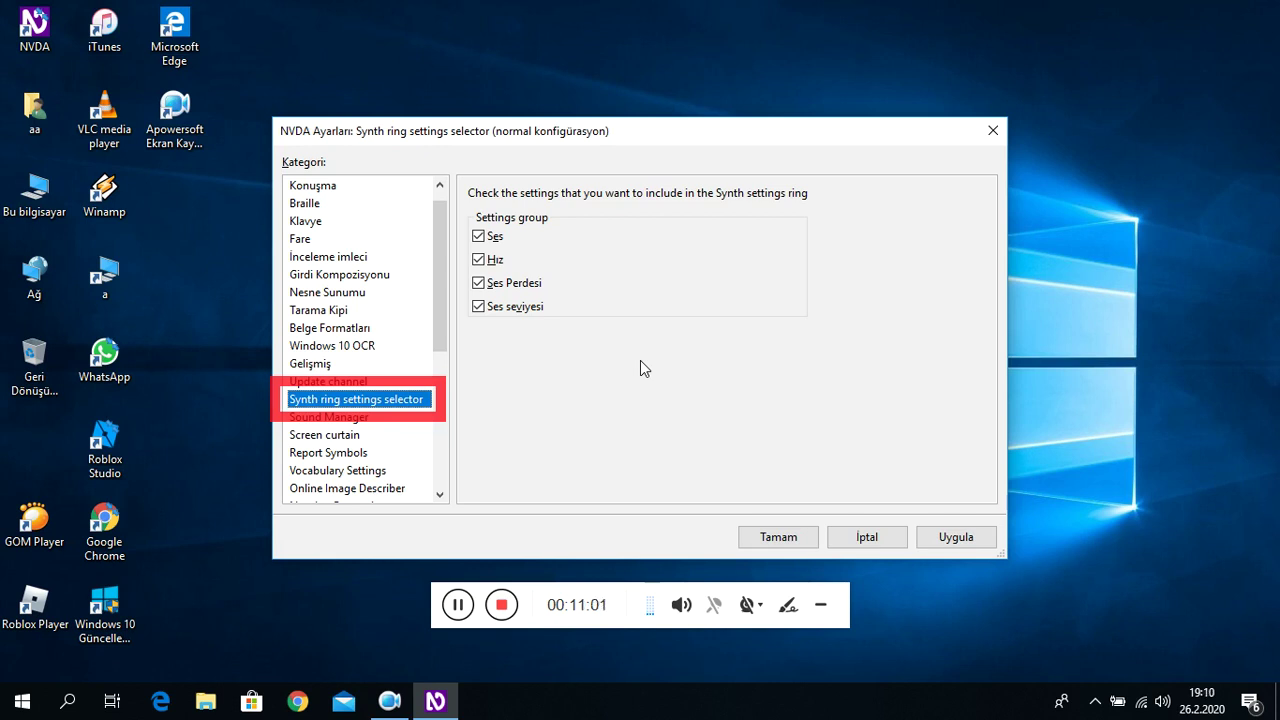
key(Tab)
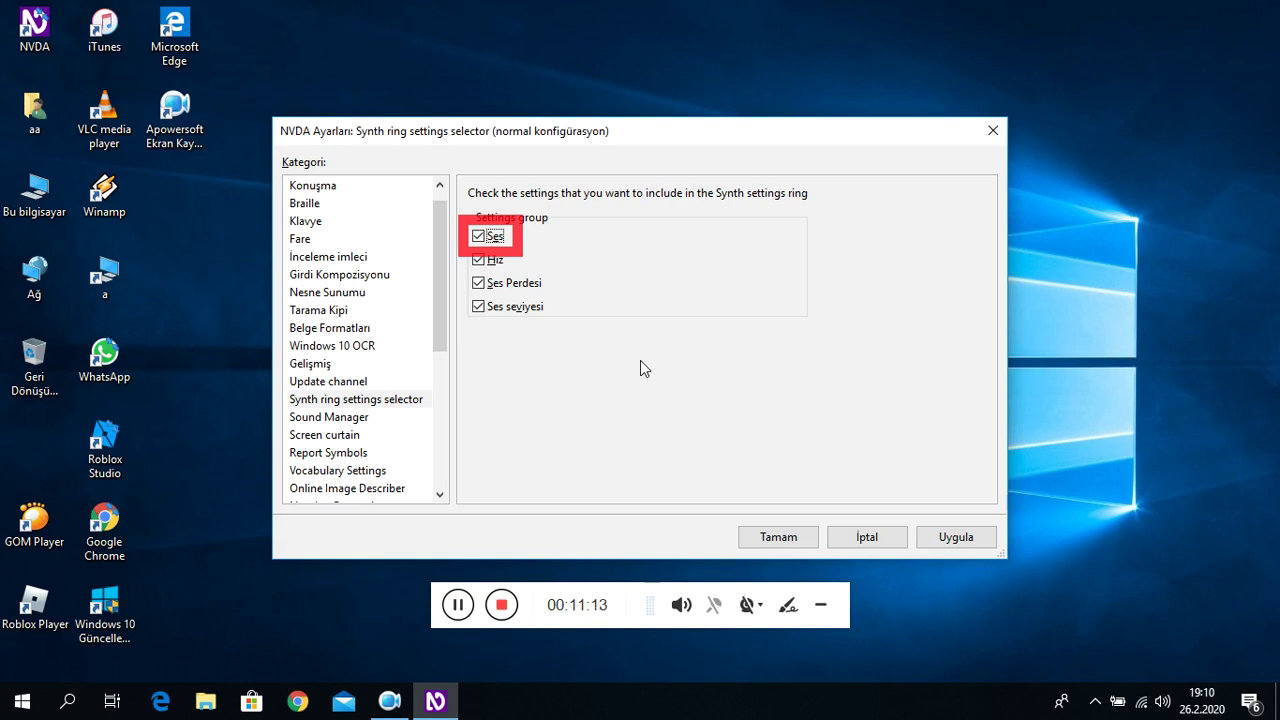
key(Tab)
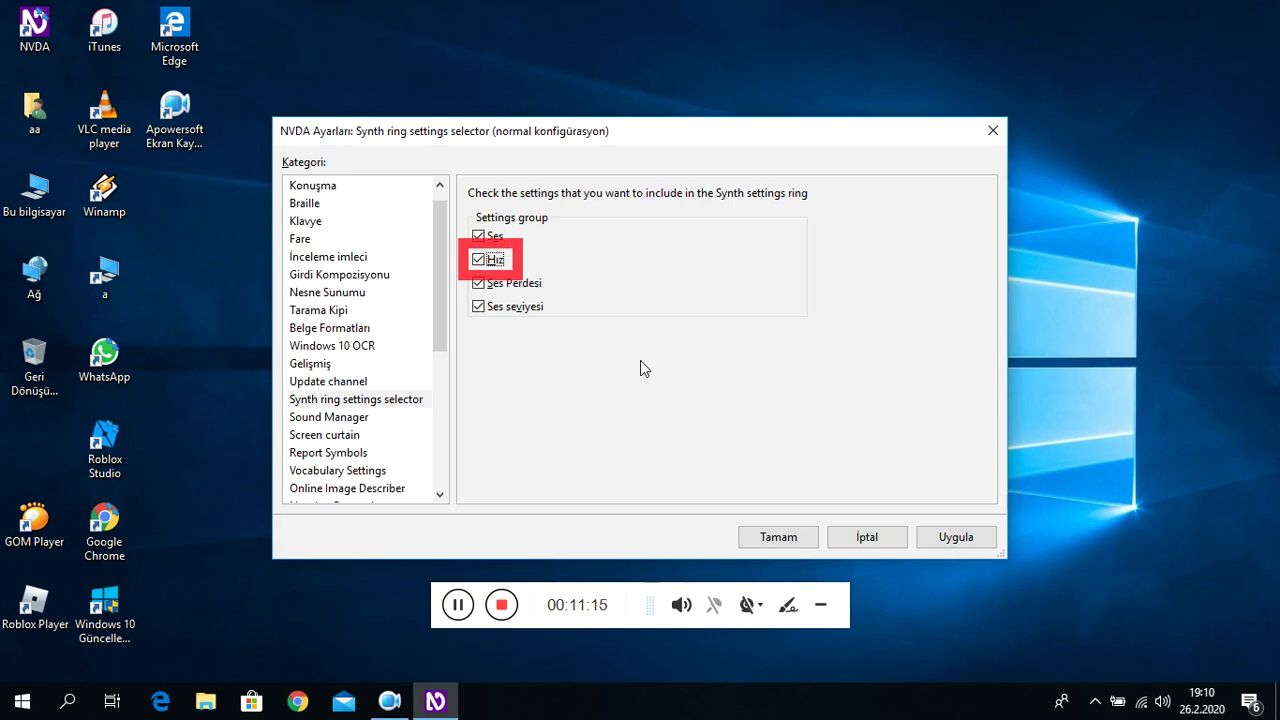
key(Tab)
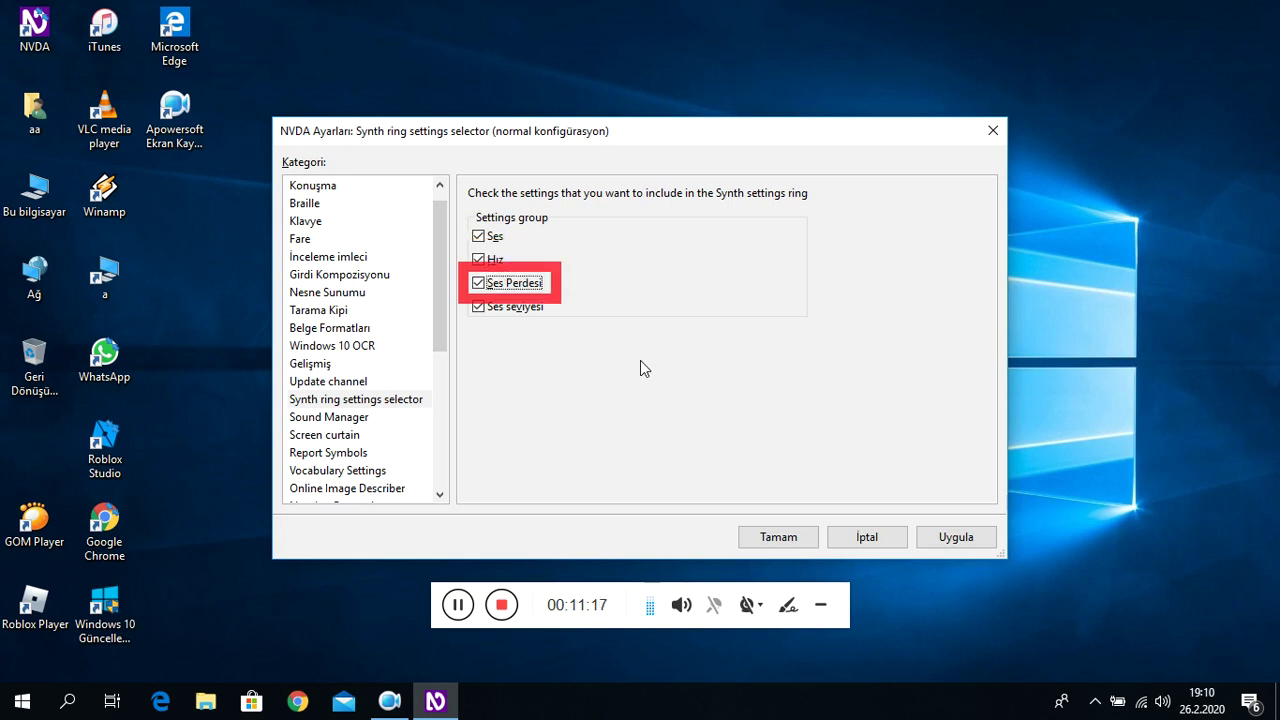
key(Tab)
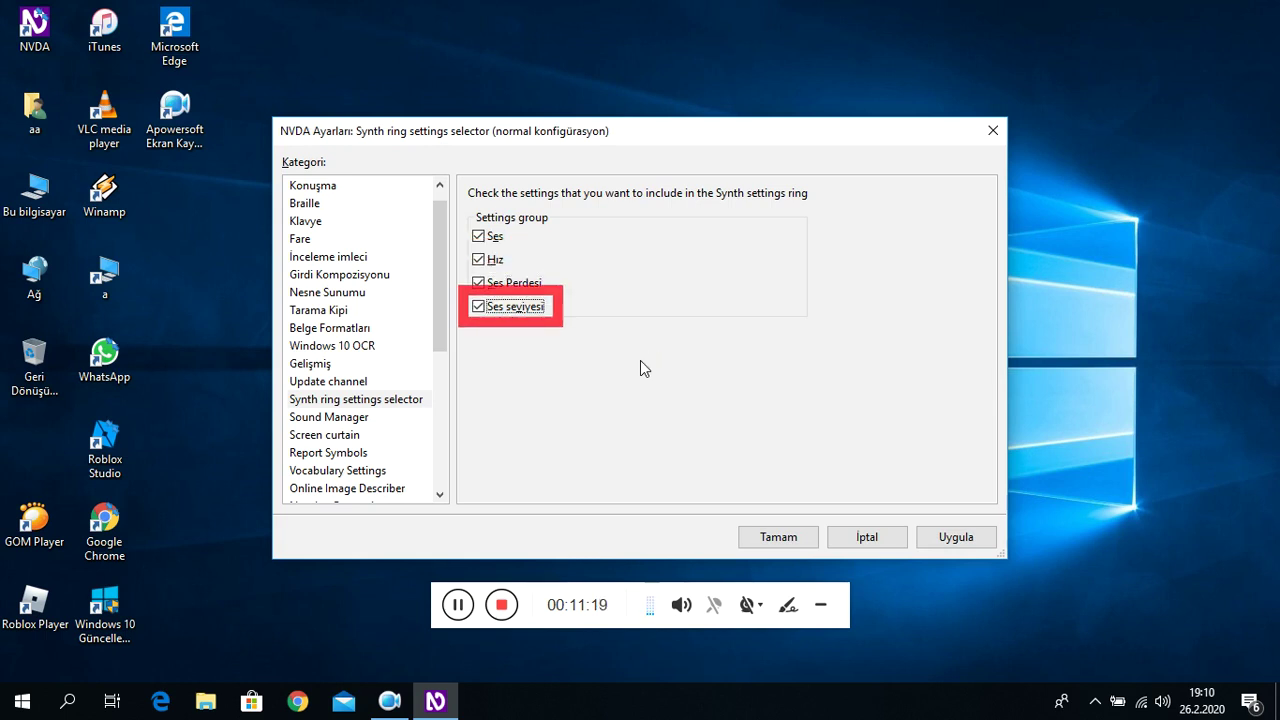
- Switch to the Sound Manager category and review its volume change and app name announcement options
key(Tab)
key(Tab)
key(Tab)
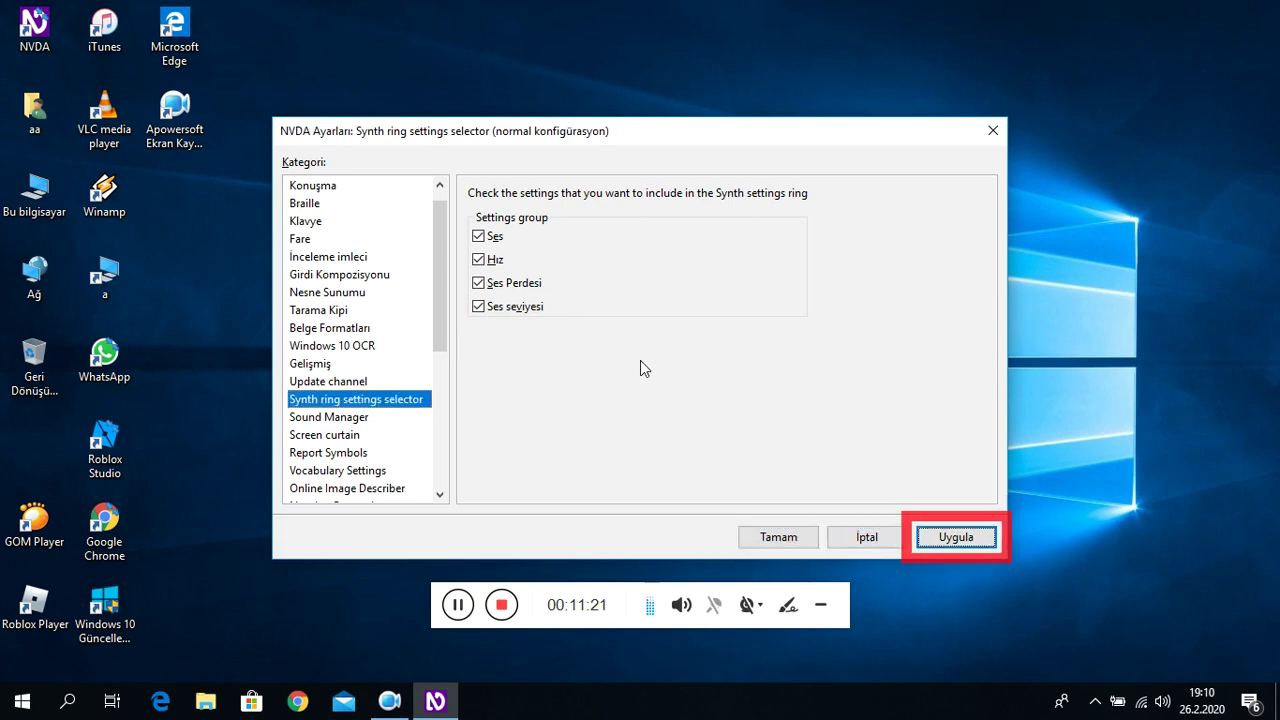
key(Tab)
key(Down)
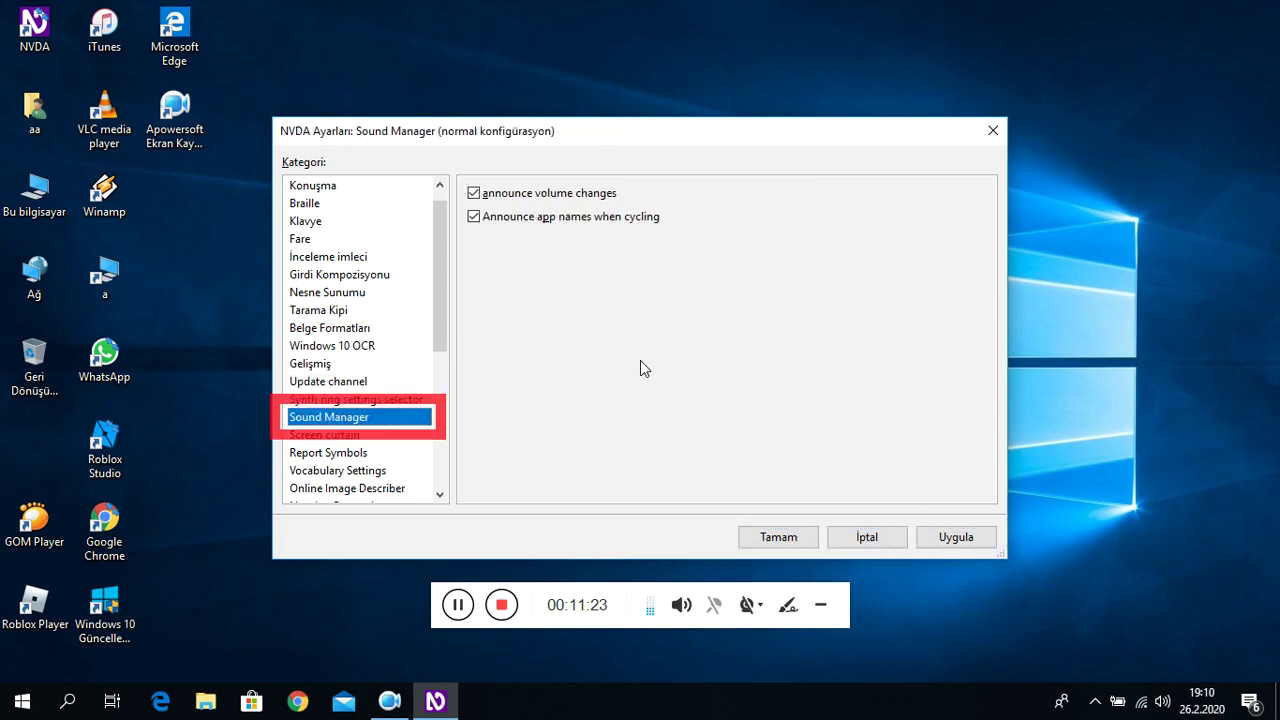
key(Tab)
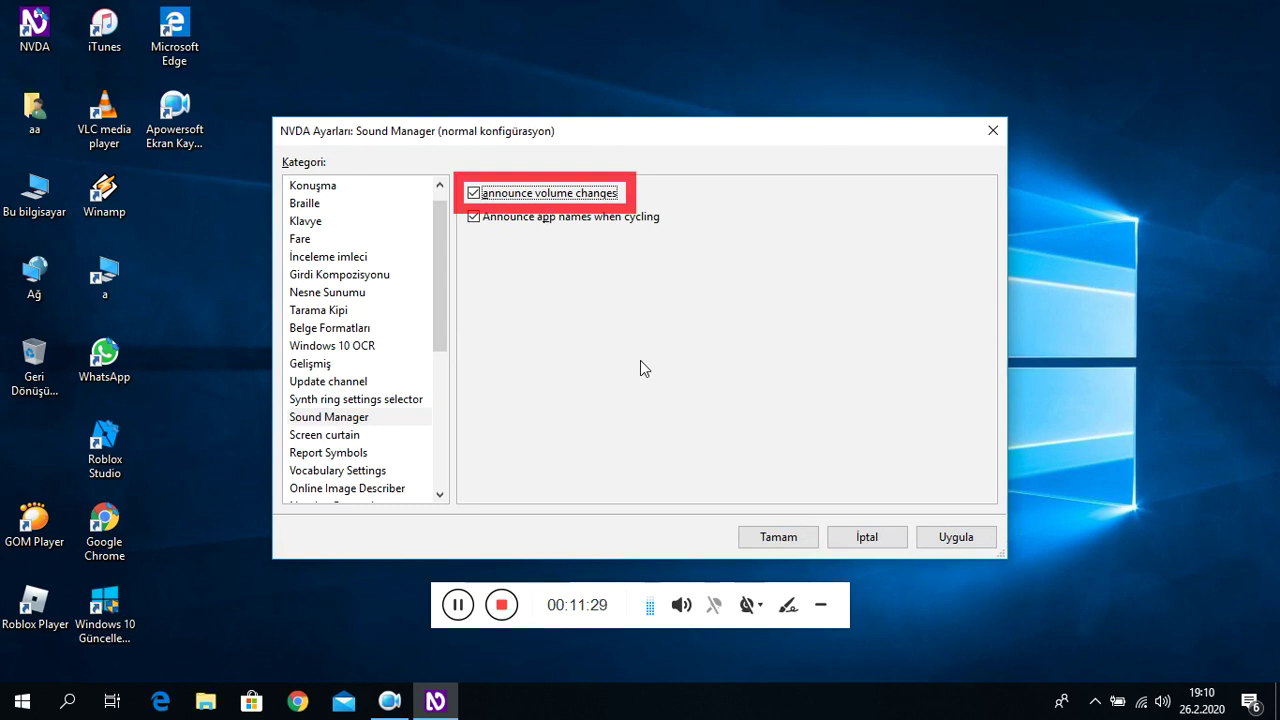
key(Tab)
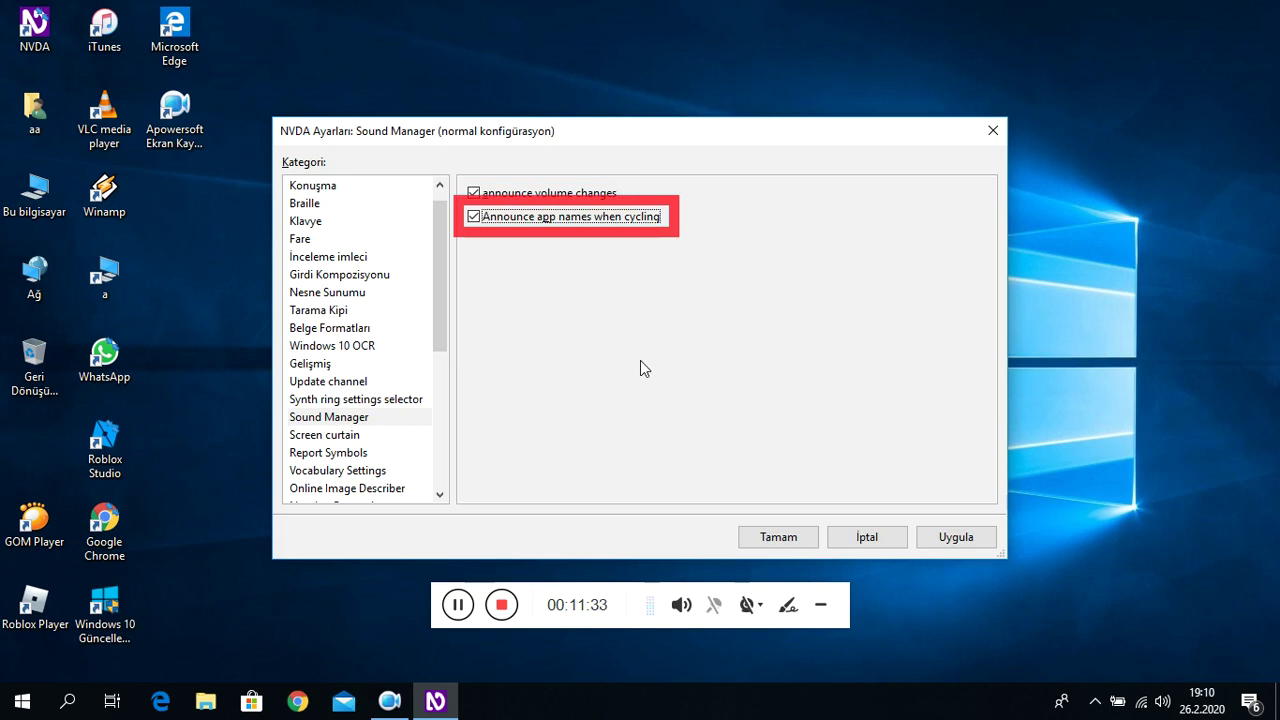
- Switch to the Screen curtain category and review its Use screen curtain option
key(Tab)
key(Tab)
key(Tab)
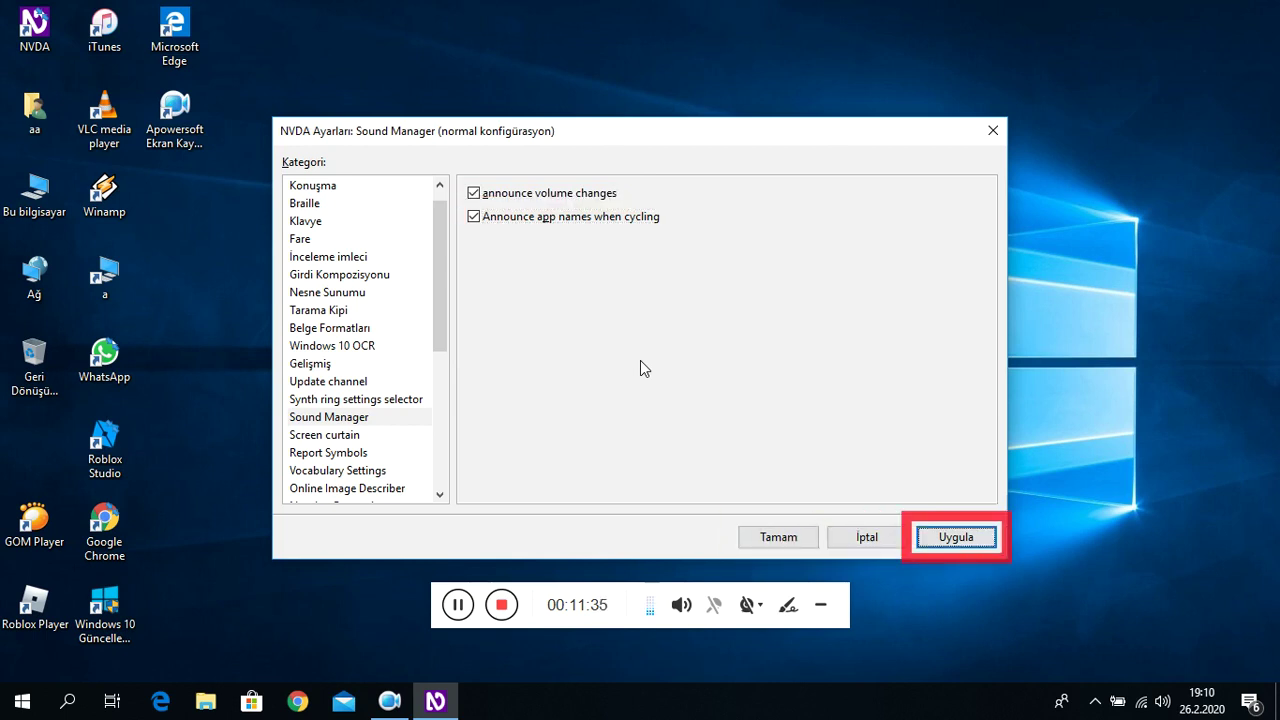
key(Tab)
key(Down)
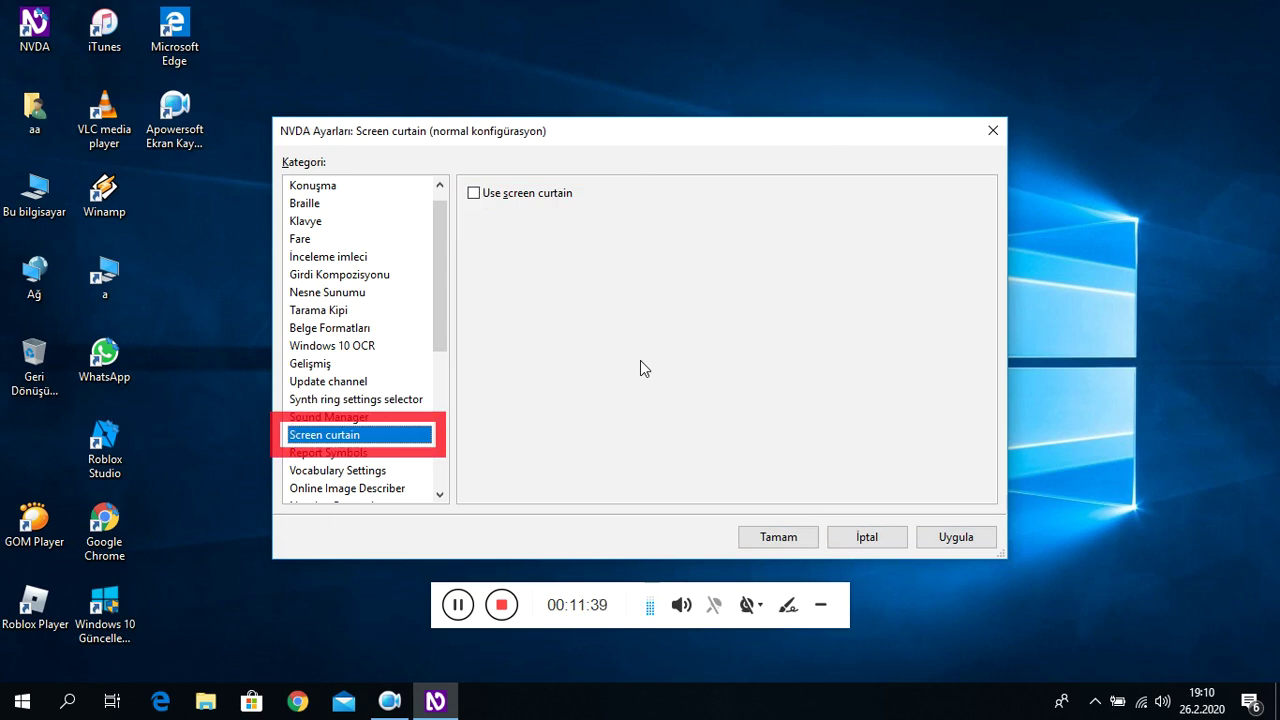
key(Tab)
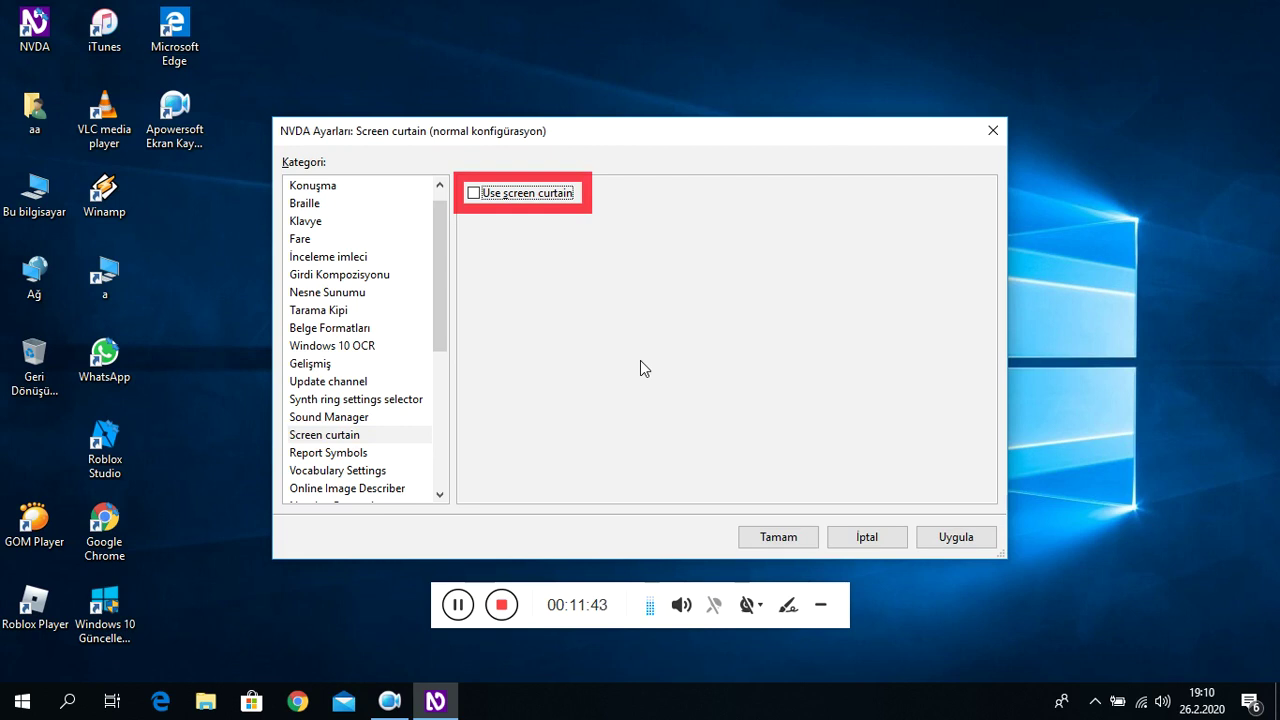
- Enable Use screen curtain and apply the setting to demonstrate the blacked-out screen
key(space)
key(Tab)
key(Tab)
key(Tab)
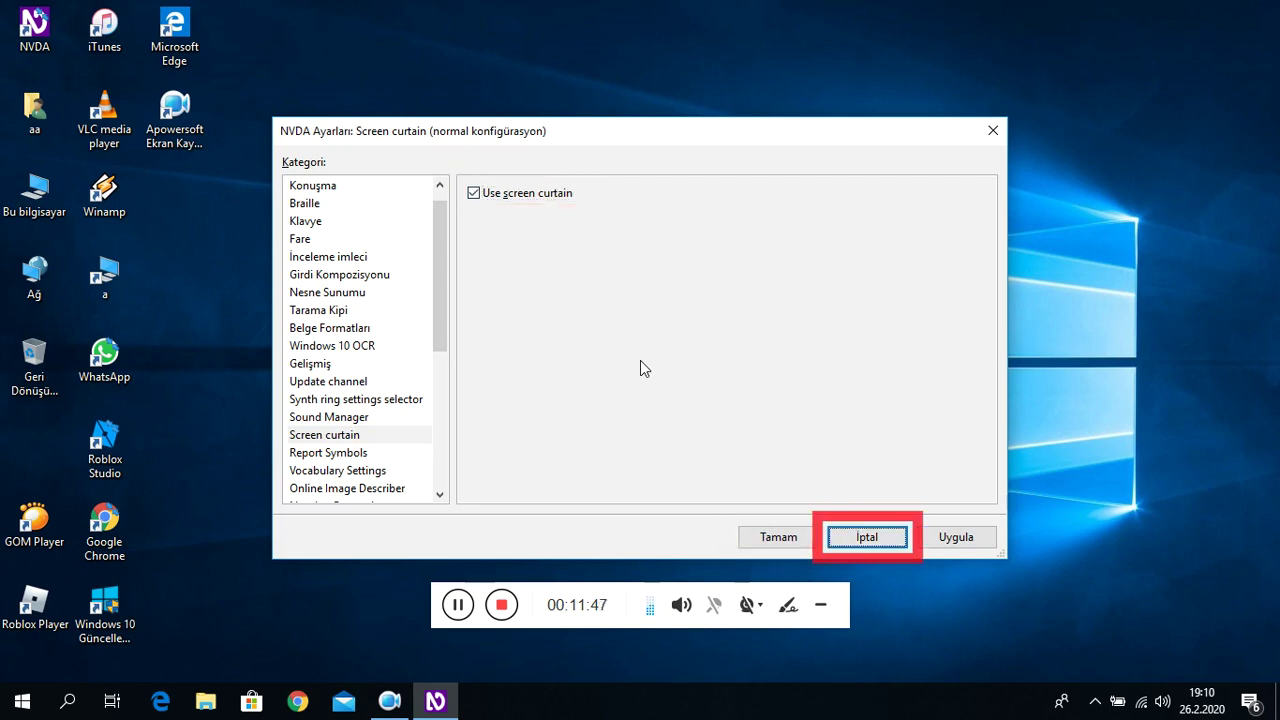
key(space)
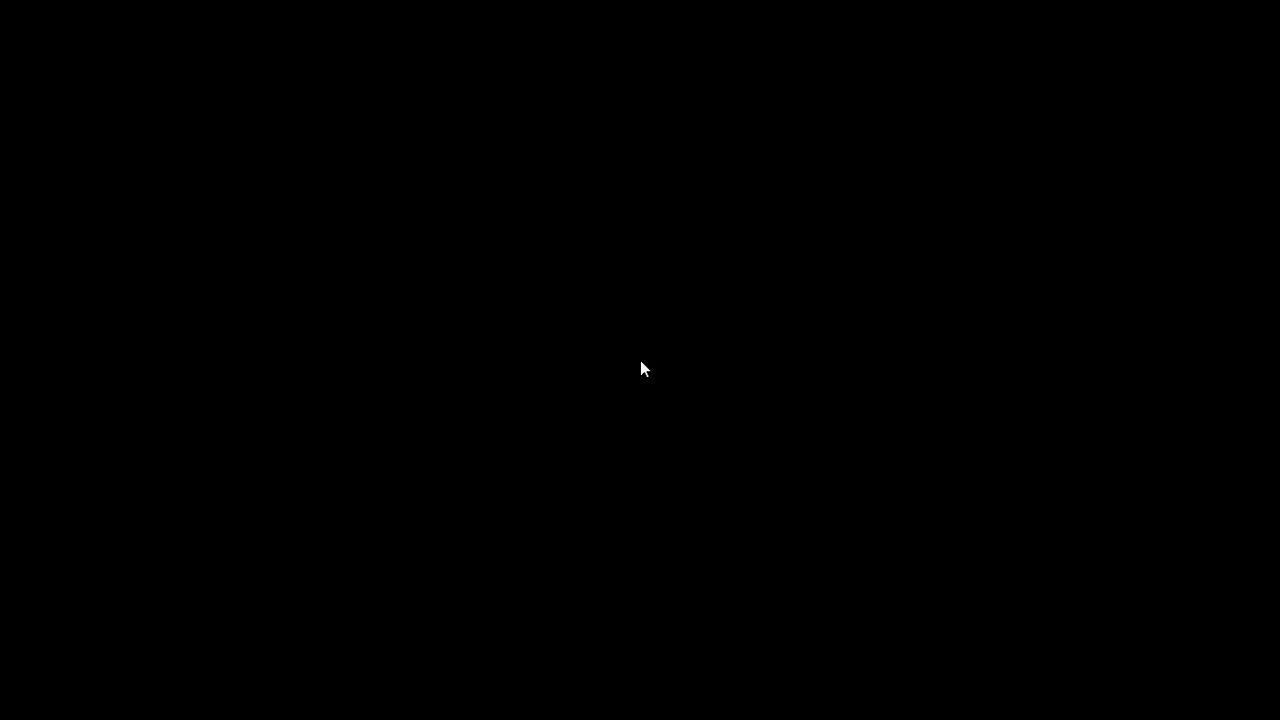
- Switch to the Report Symbols category and review its printable symbols, spaces, carriage returns and other blank characters options
key(Down)
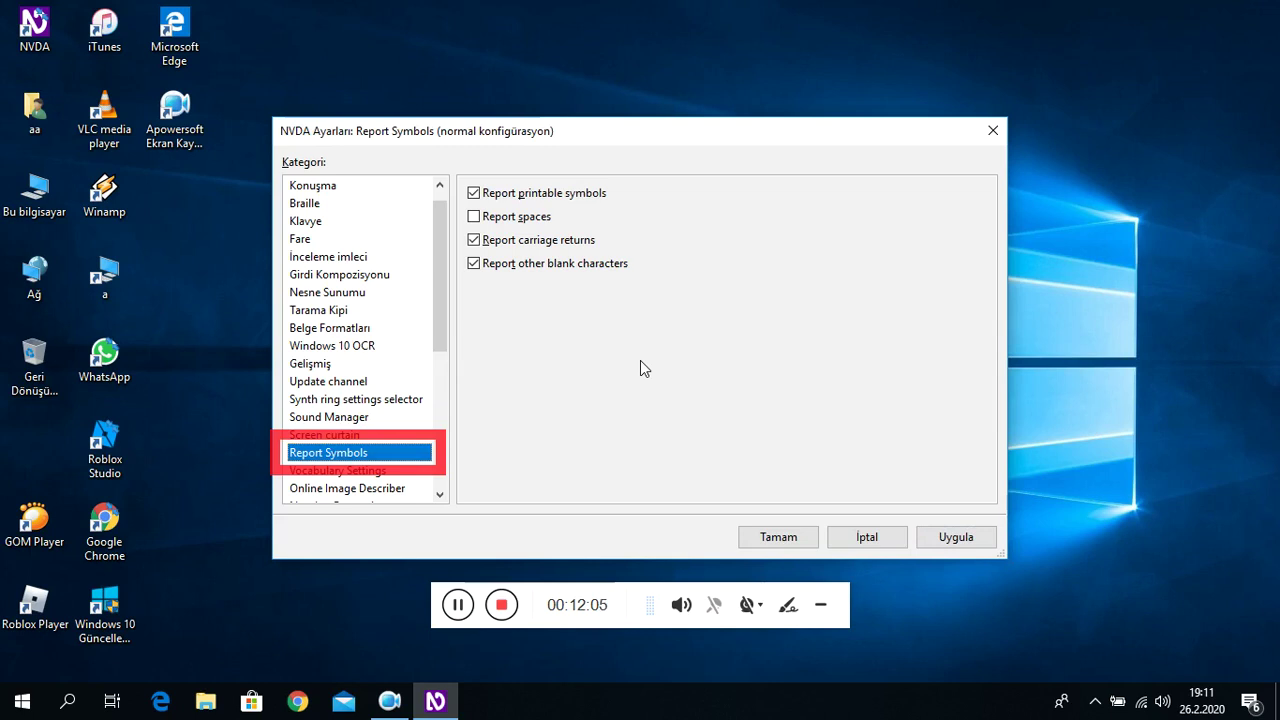
key(Tab)
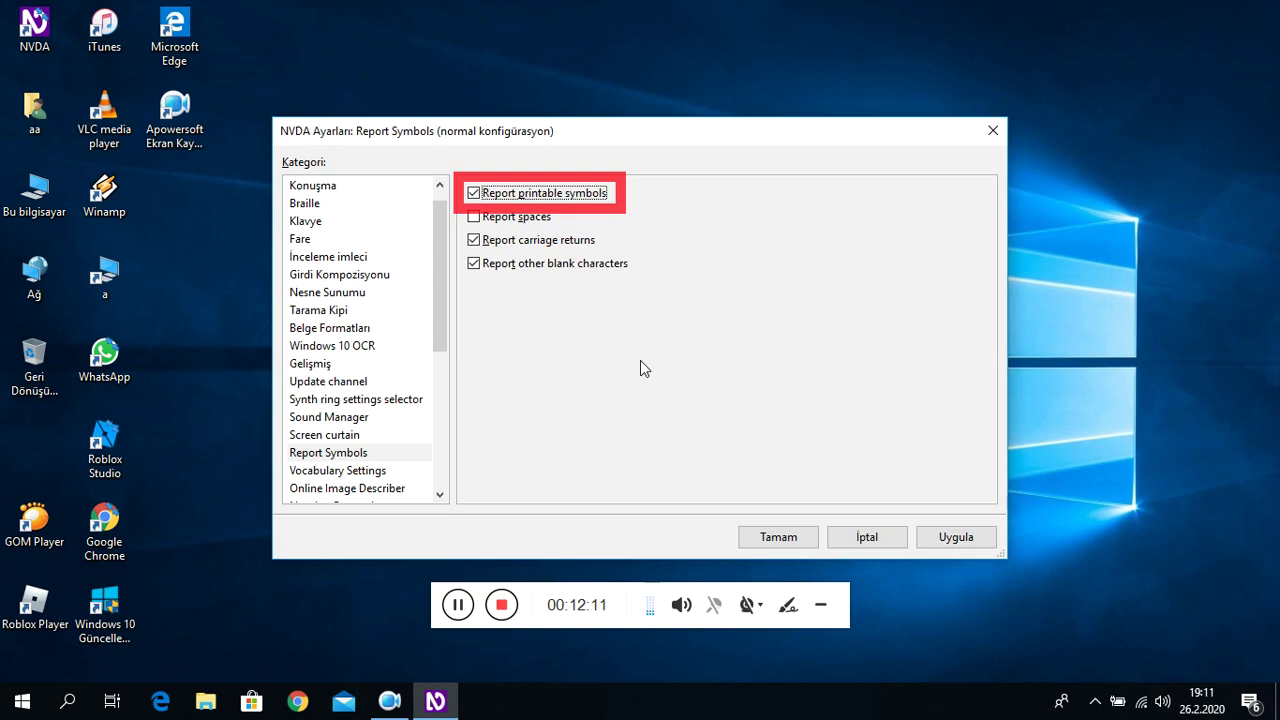
key(Tab)
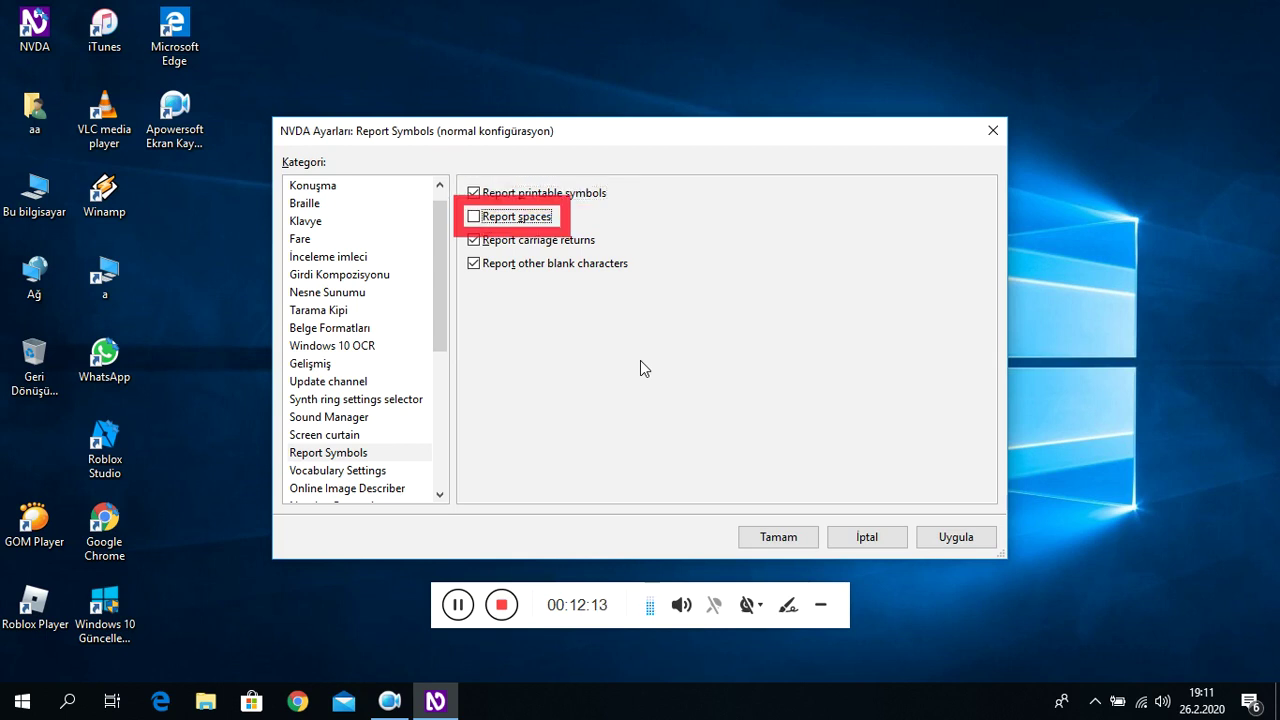
key(Tab)
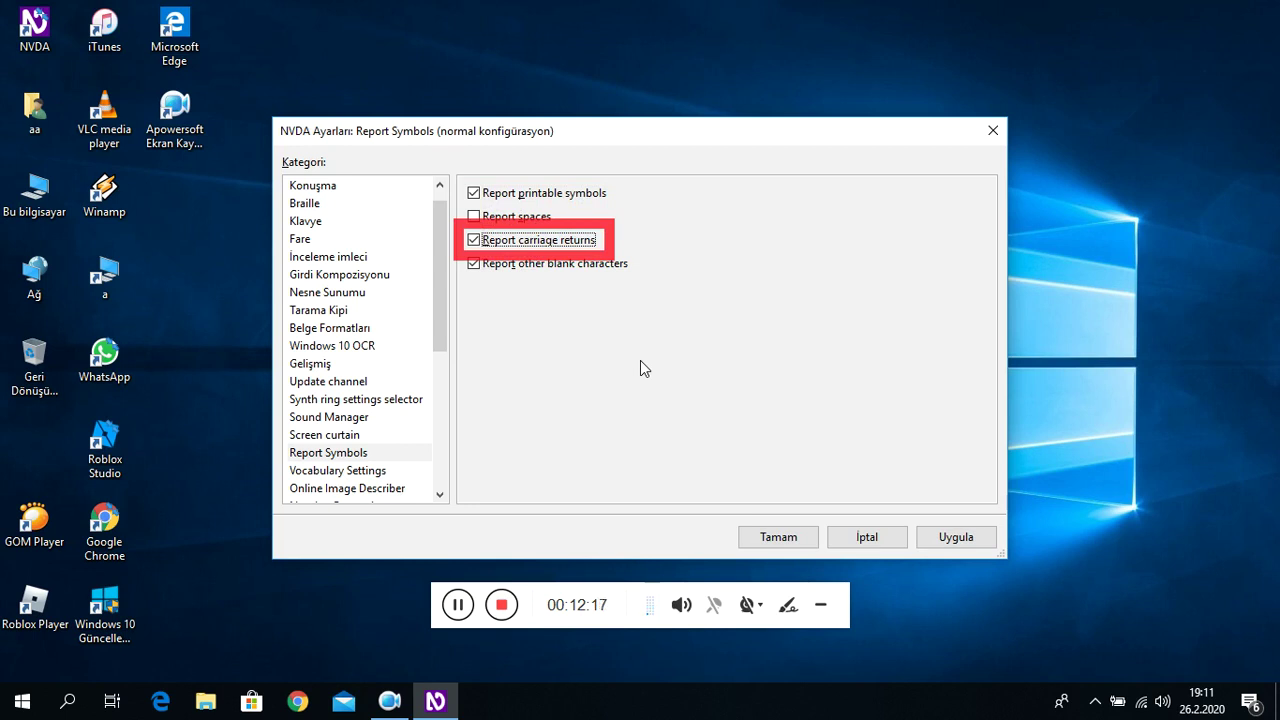
key(Tab)
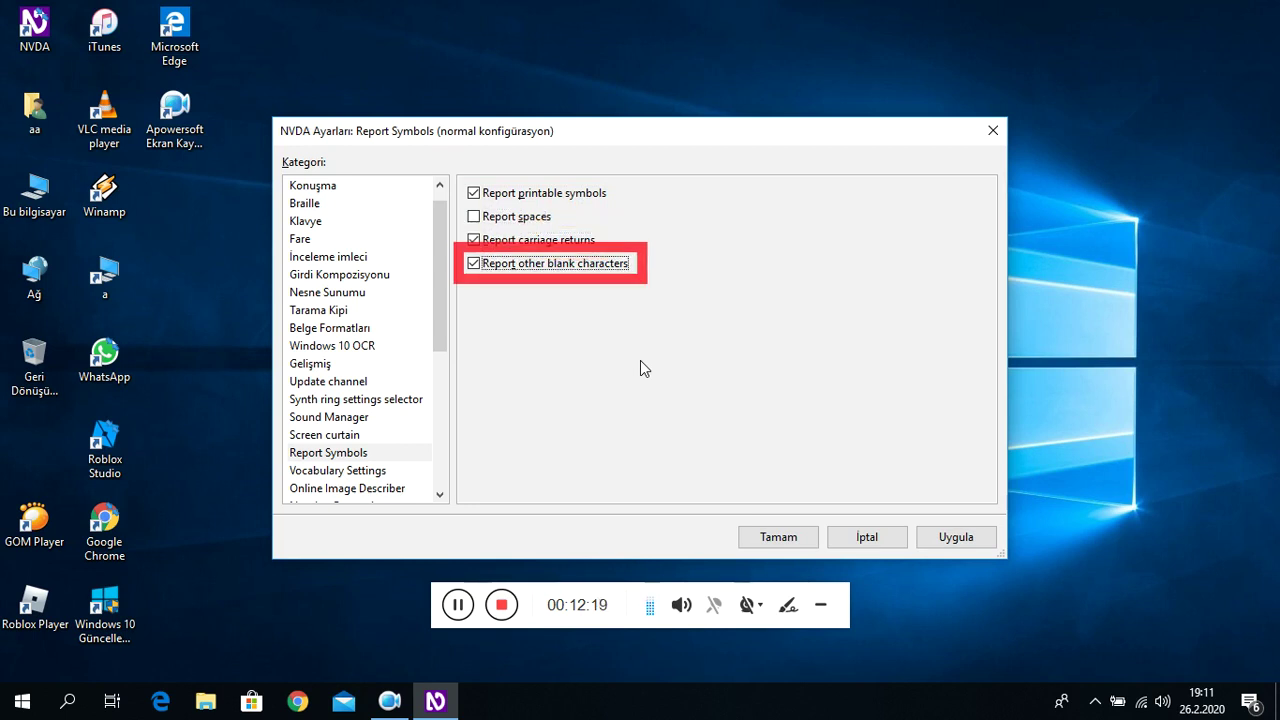
- Switch to the Vocabulary Settings category and check its panel for options
key(Tab)
key(Tab)
key(Tab)
key(Tab)
key(Down)
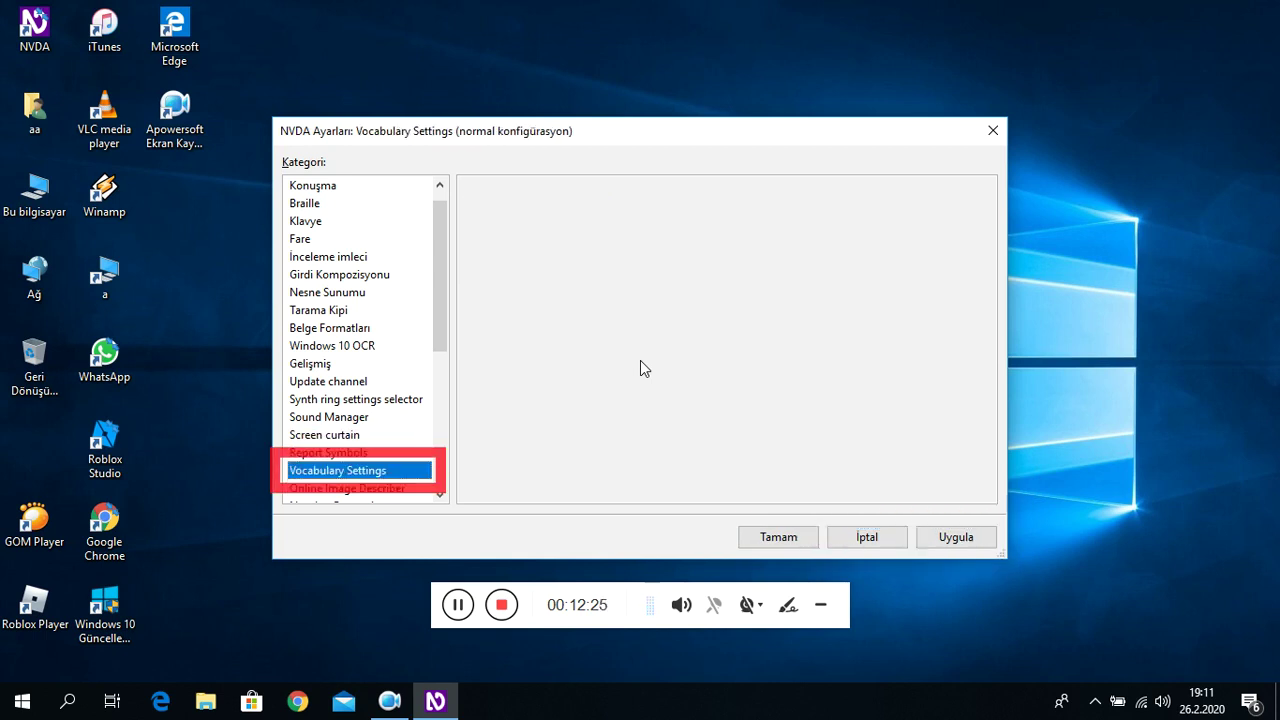
key(Tab)
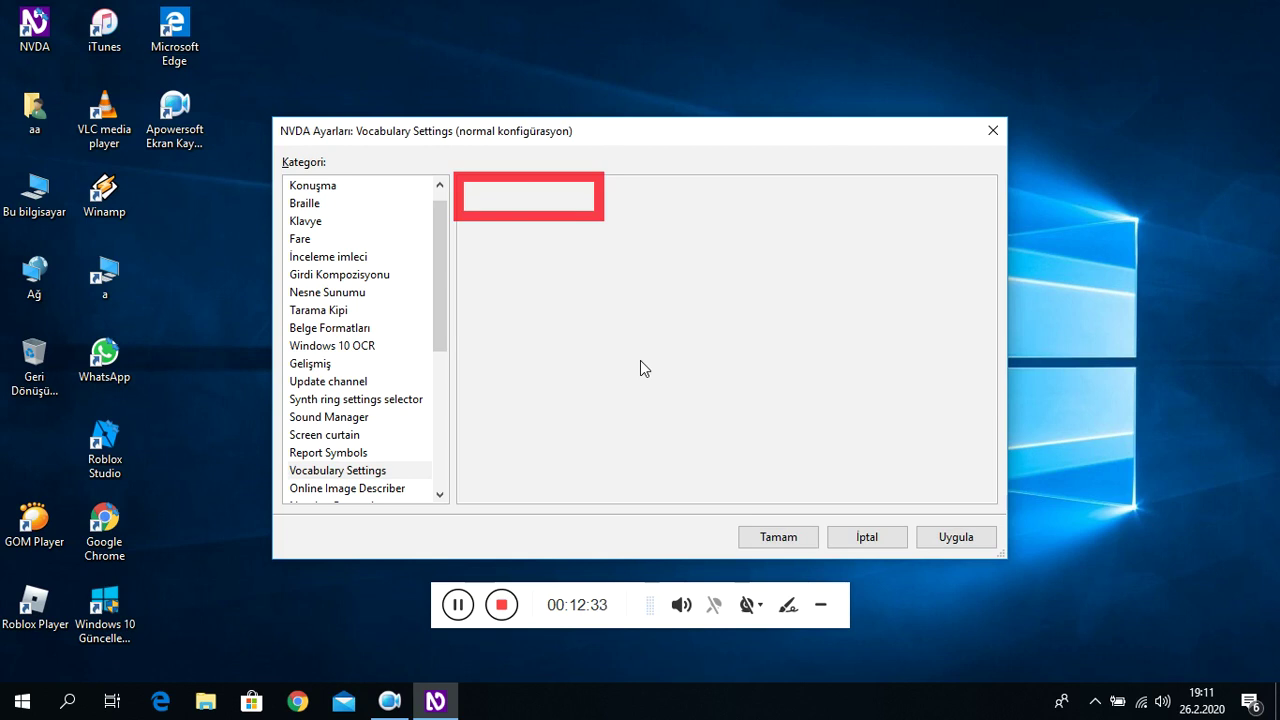
- Switch to the Online Image Describer category and review its OCR engine, API access type, recognition language, Azure region and API key options
key(Tab)
key(Tab)
key(Tab)
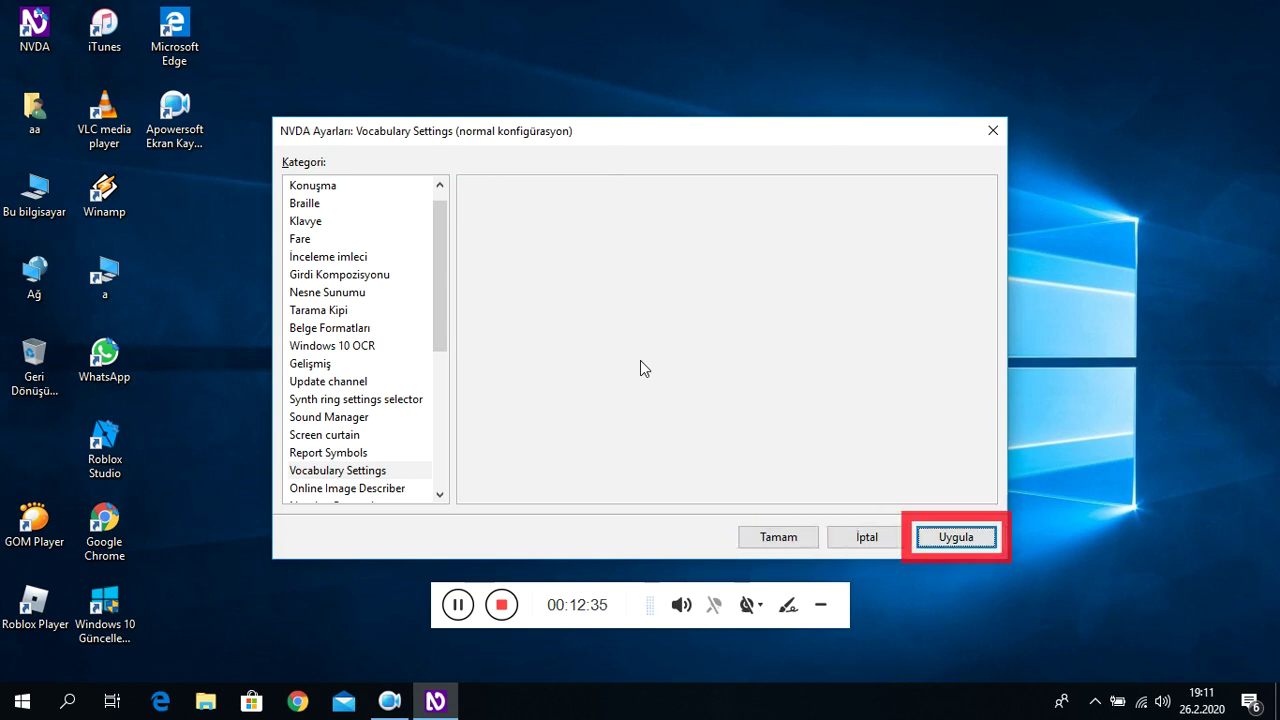
key(Tab)
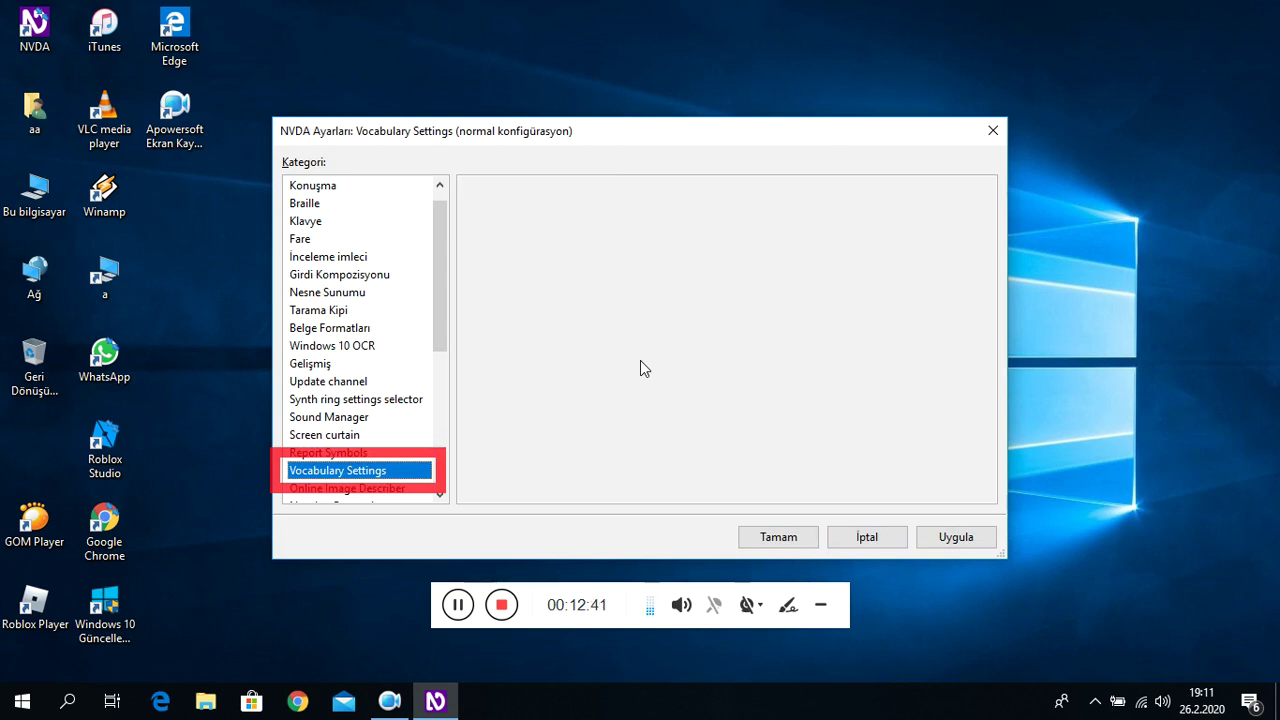
key(Down)
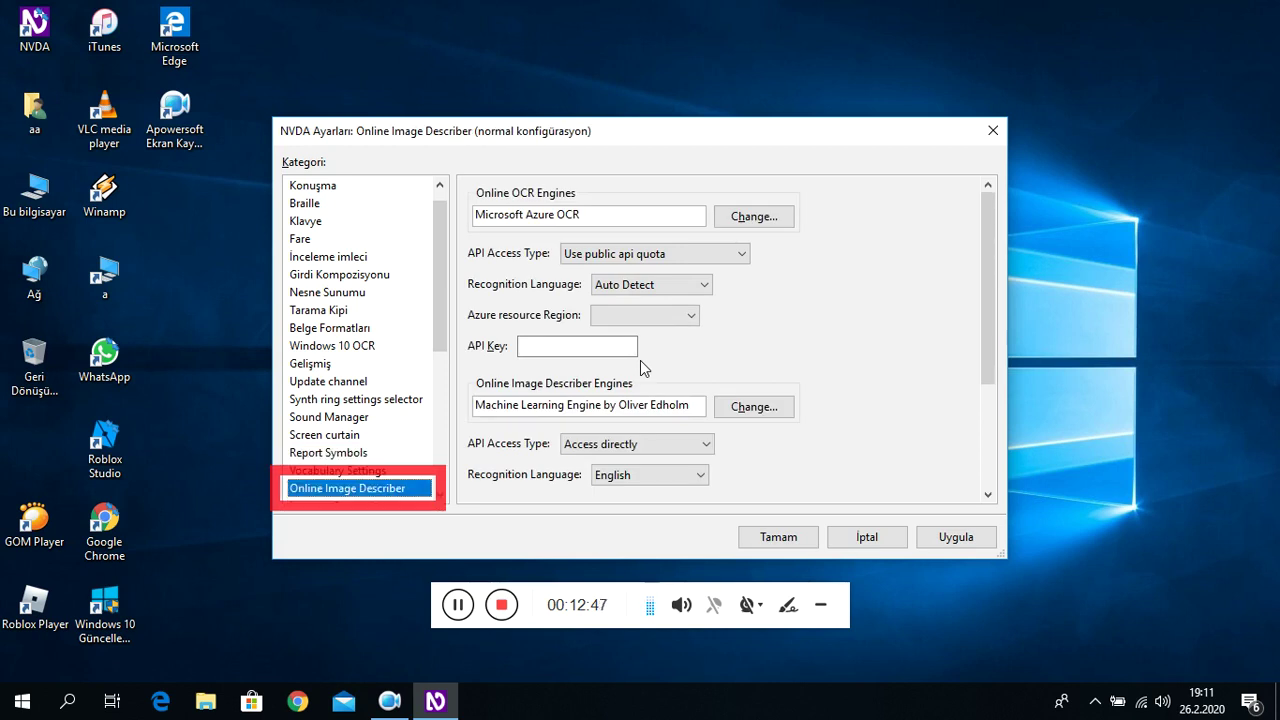
key(Tab)
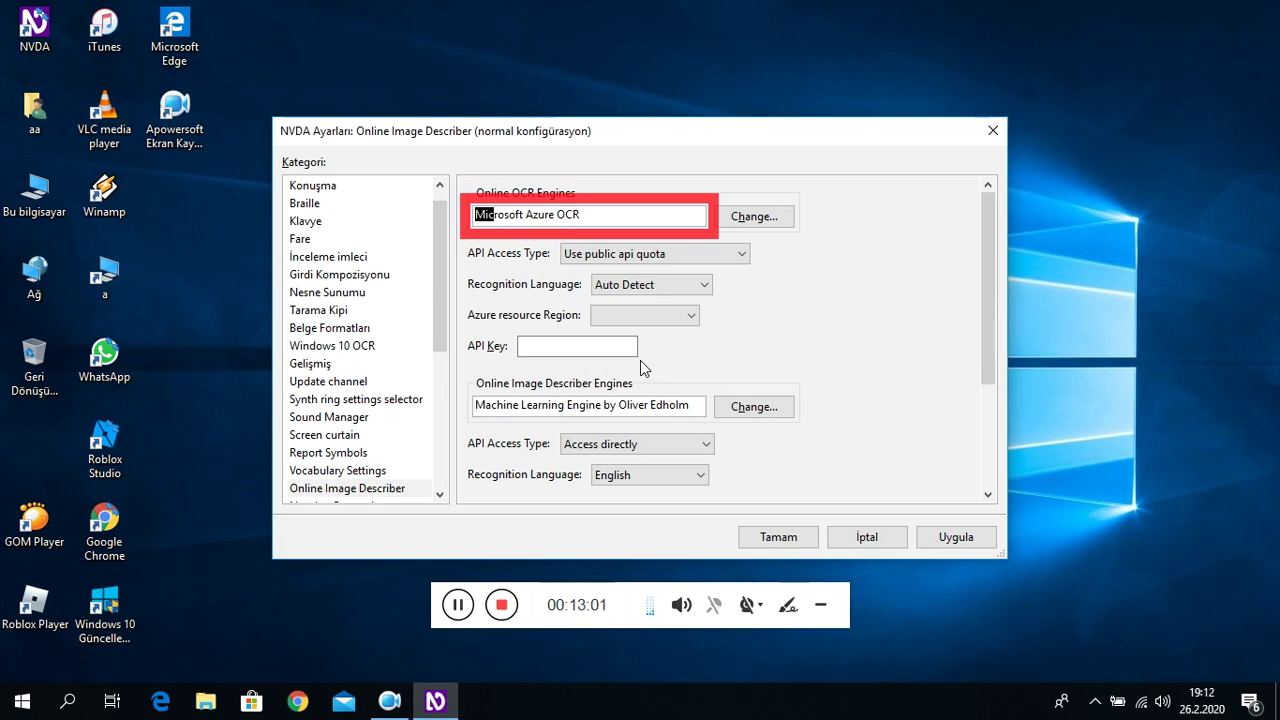
key(Tab)
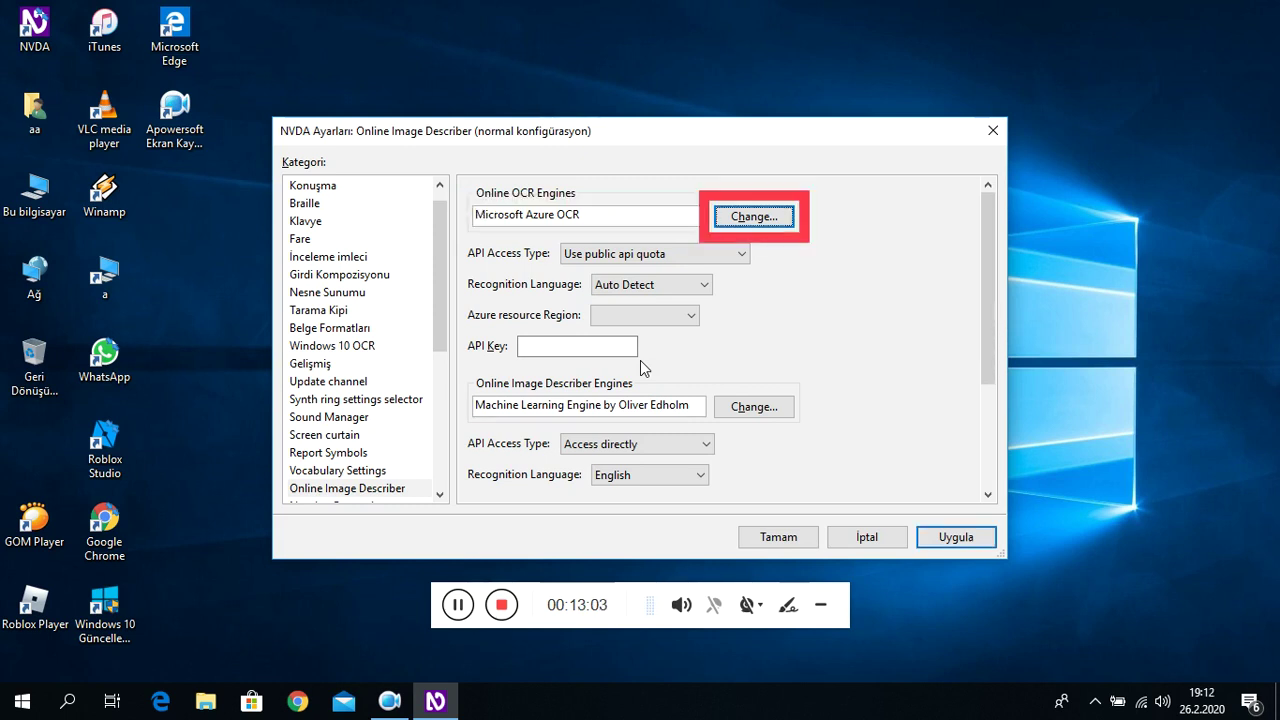
key(Tab)
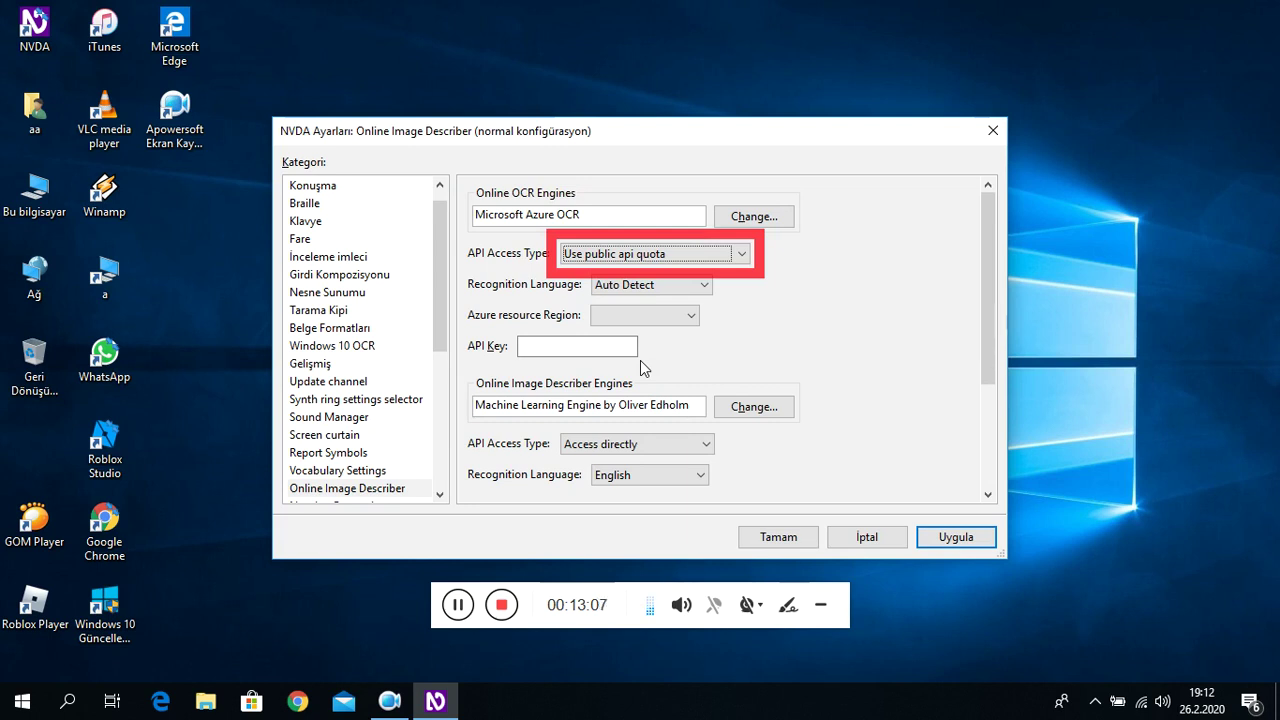
key(Tab)
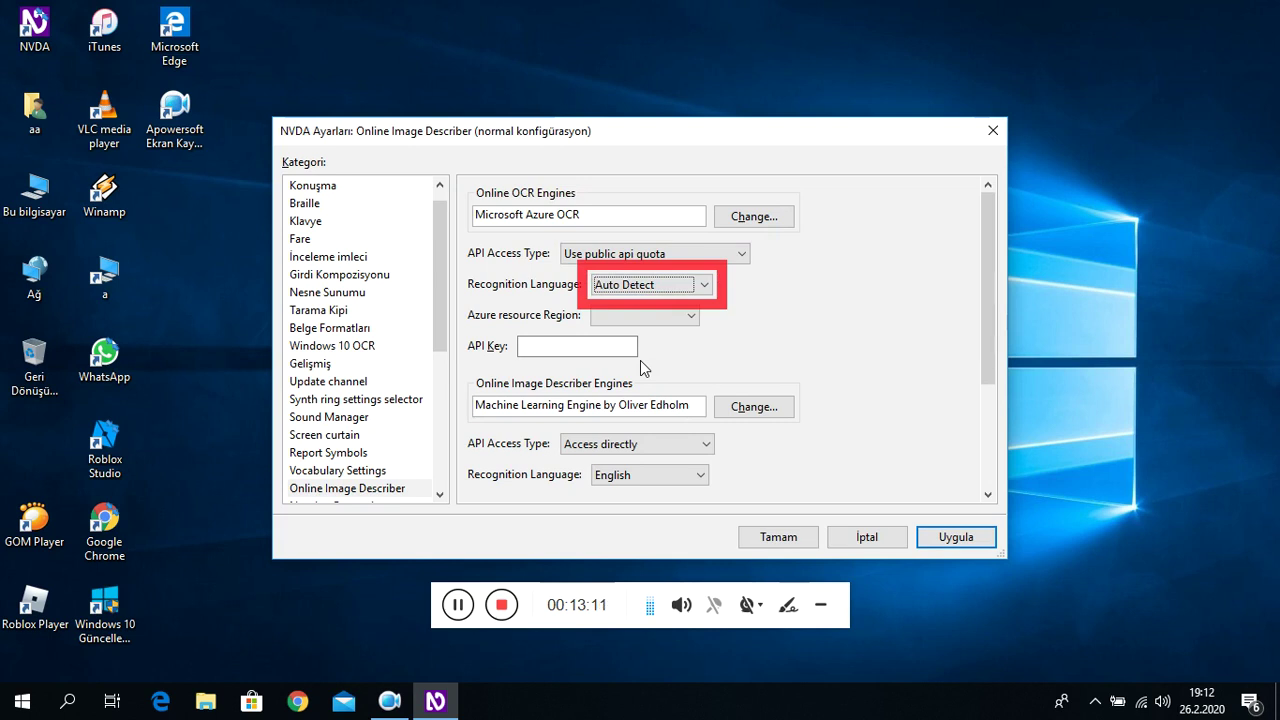
key(Tab)
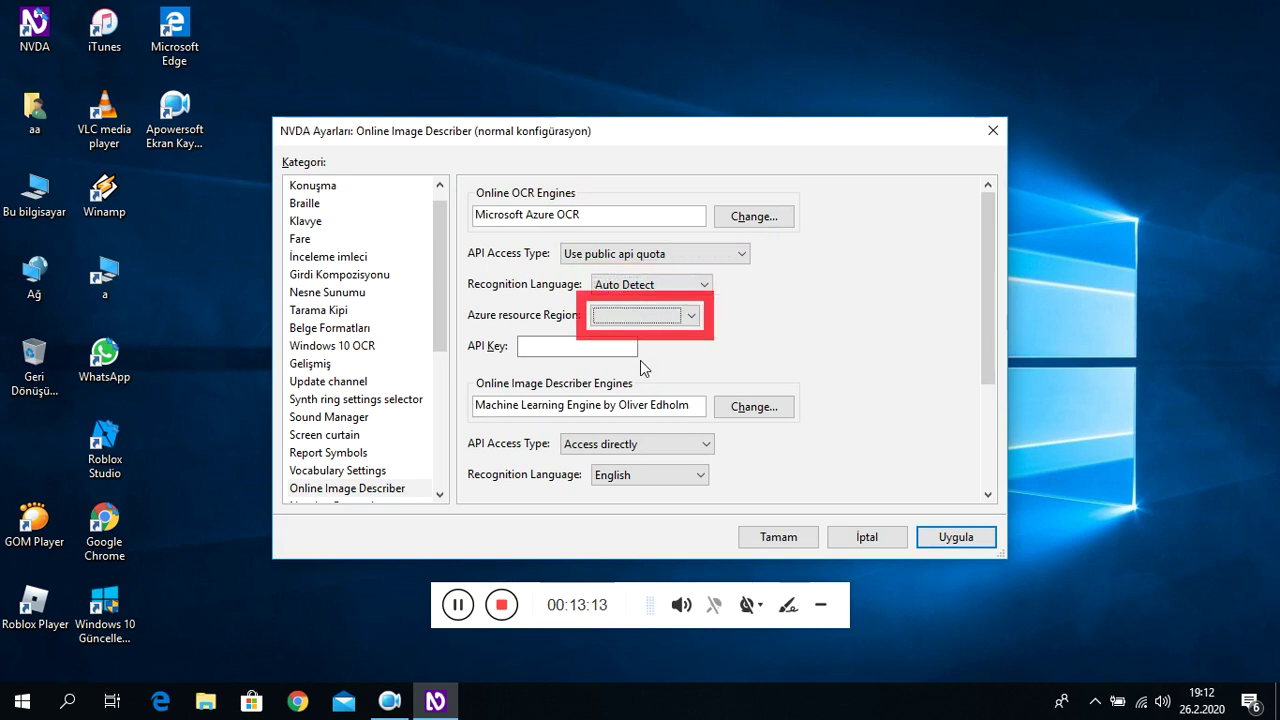
key(Tab)
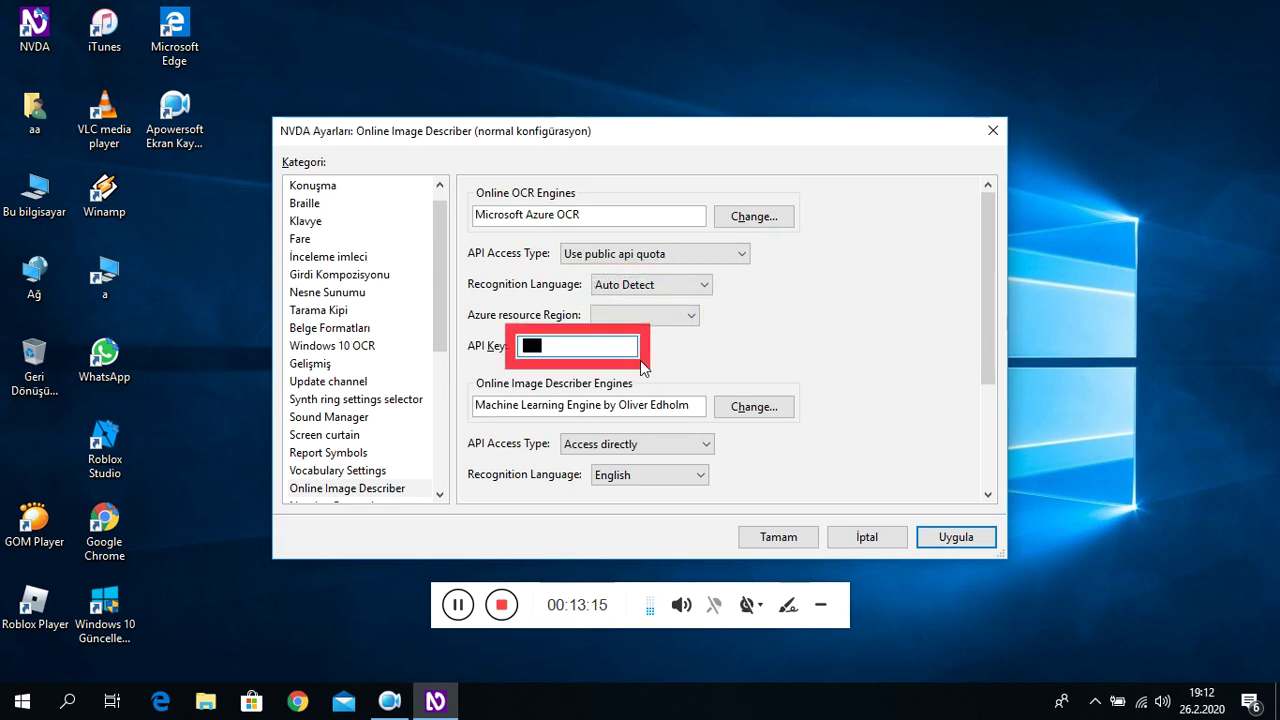
- Review the image describer engine, access type and language options, plus the clipboard, browseable message, repeated gesture, logging and proxy options
key(Tab)
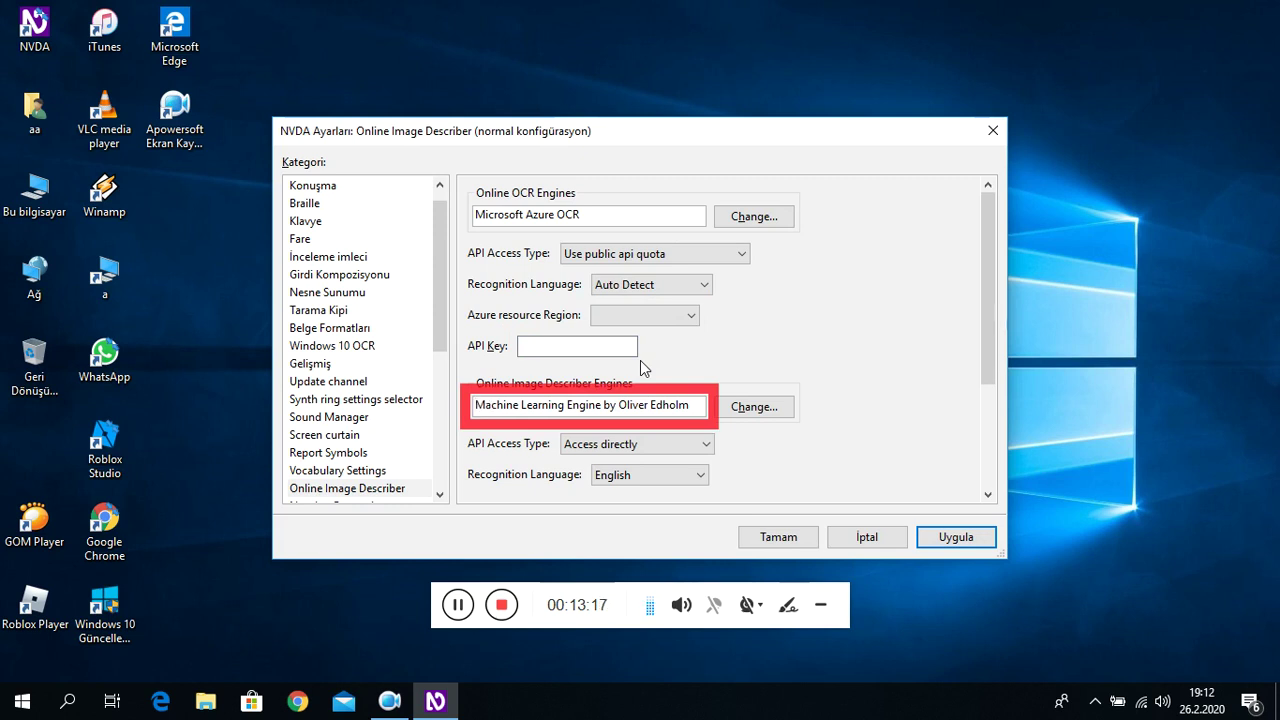
key(Tab)
key(Tab)
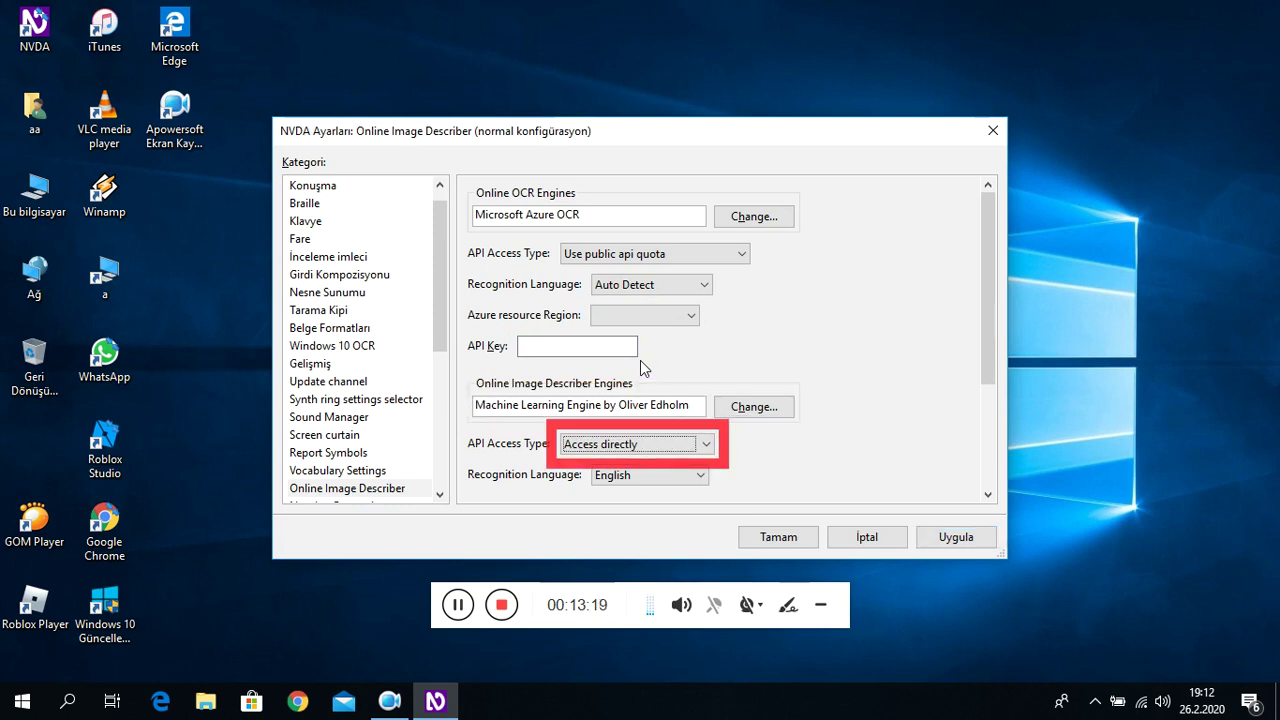
key(Tab)
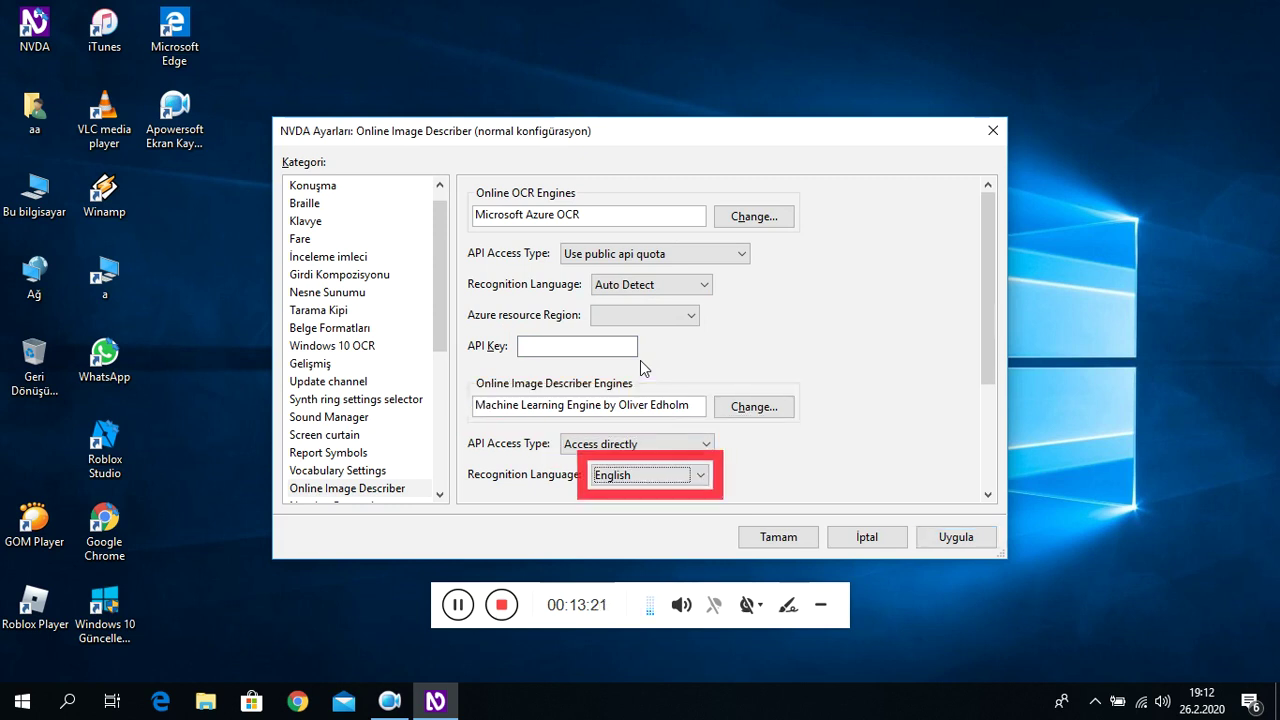
key(Tab)
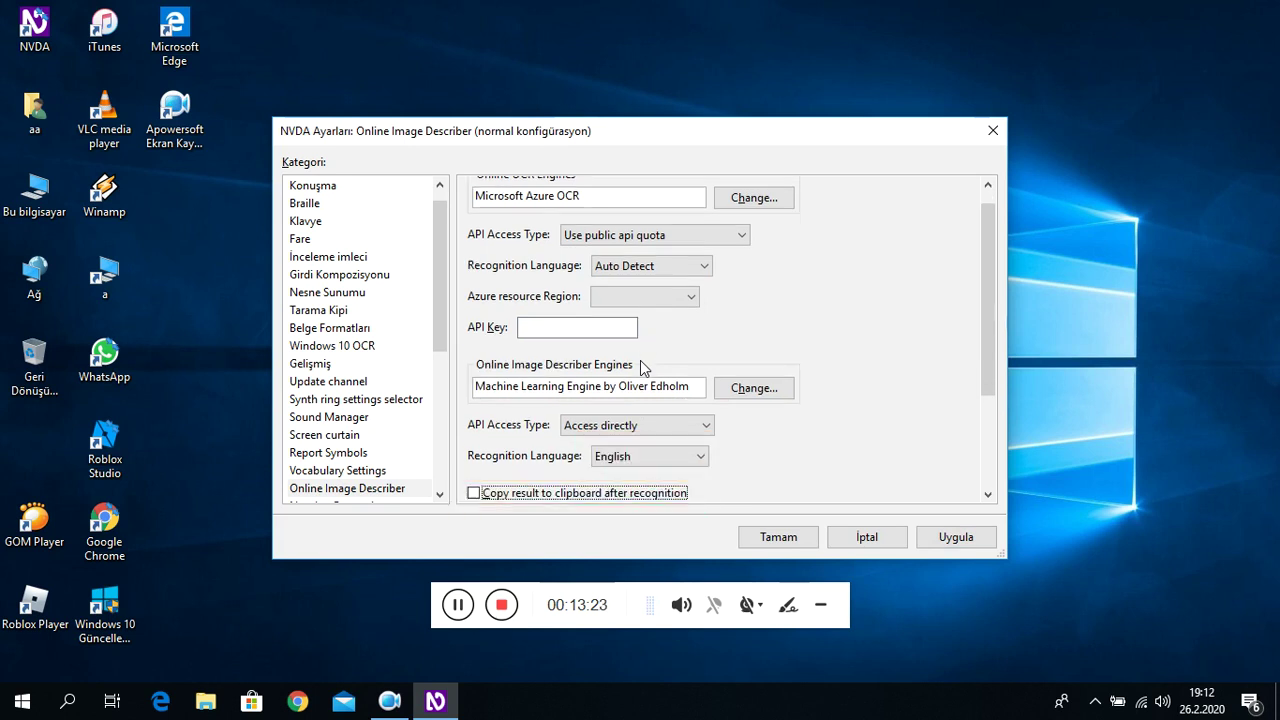
key(Tab)
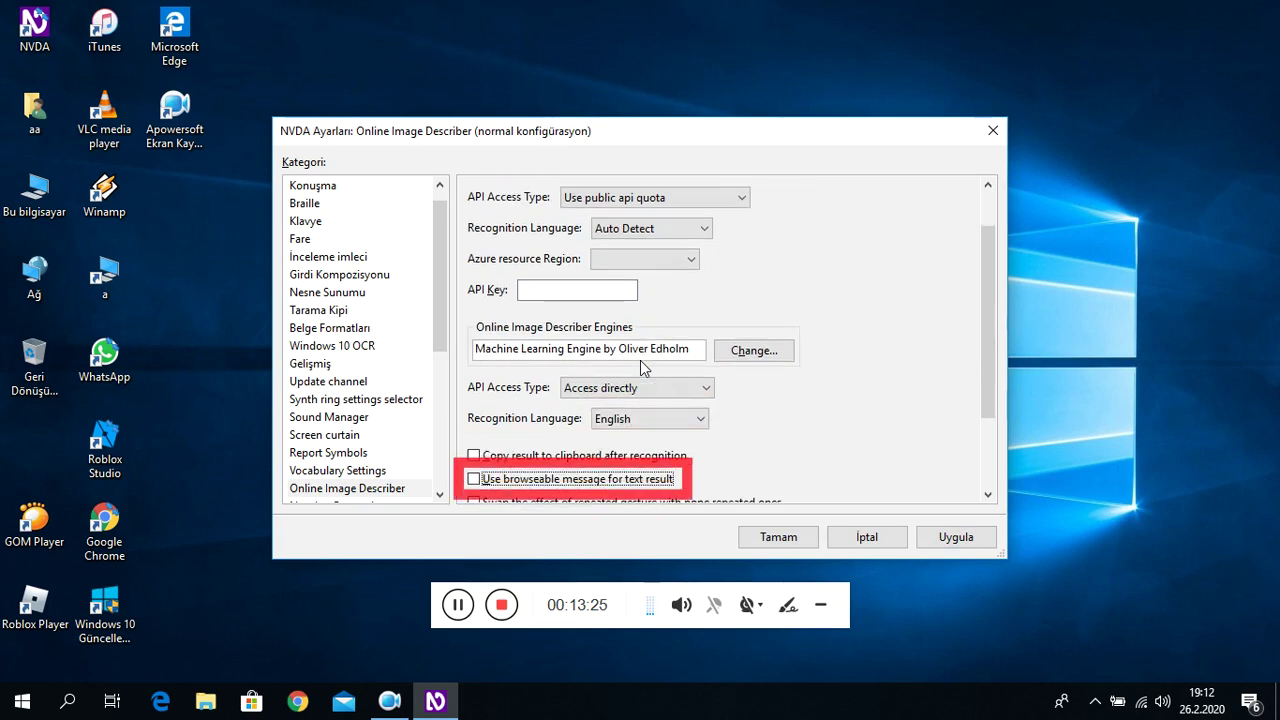
key(Tab)
key(Tab)
key(Tab)
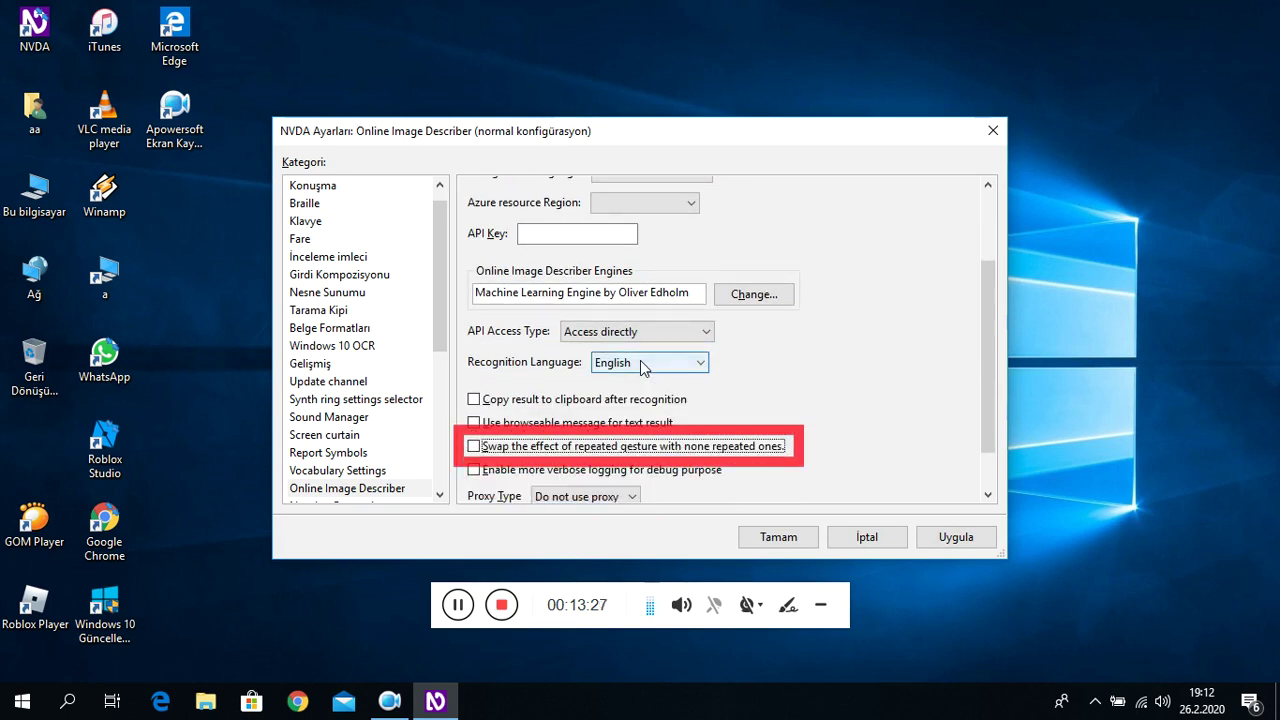
key(Tab)
- Switch to the Number Processing category and review its automatic processing and minimum number of digits options
key(Tab)
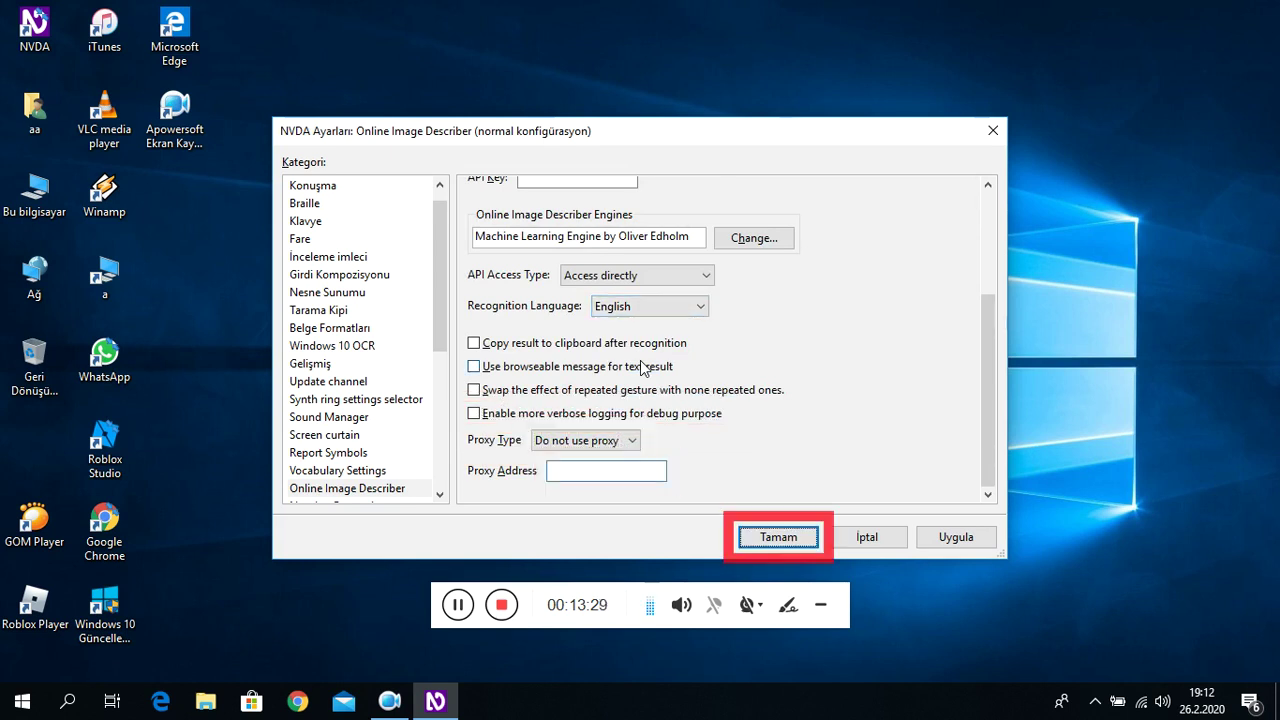
key(Tab)
key(Tab)
key(Down)
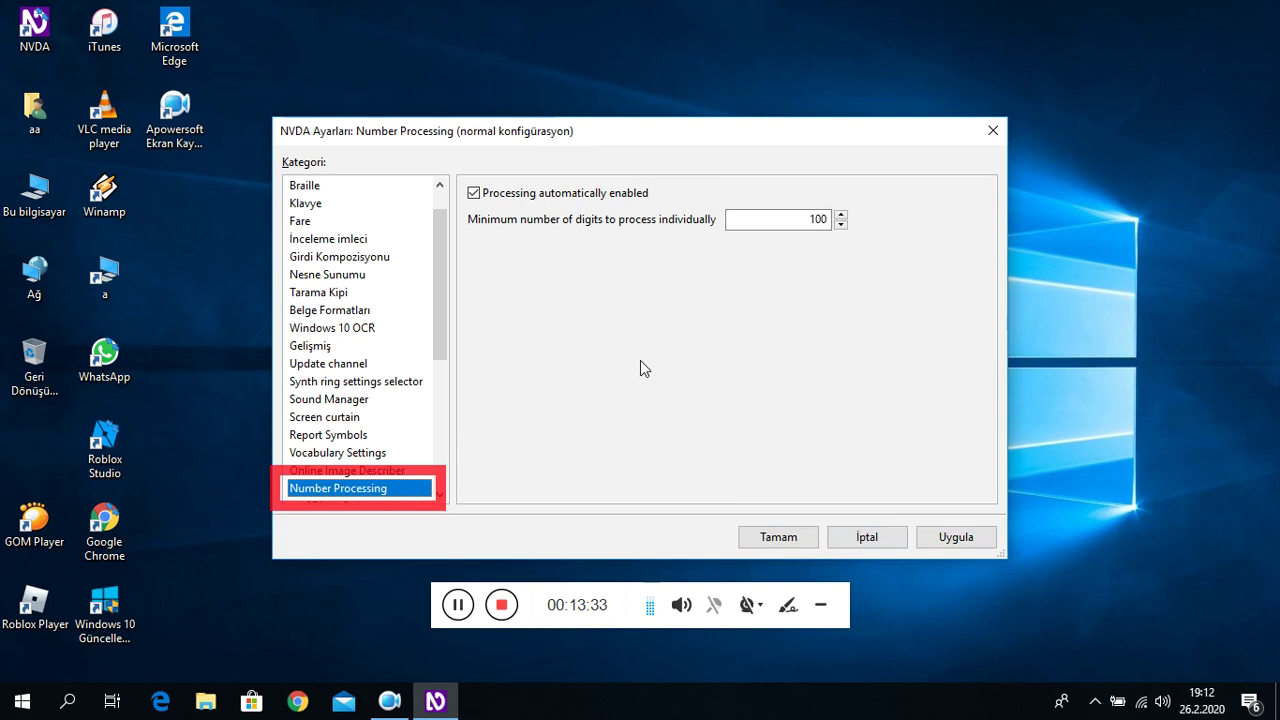
key(Tab)
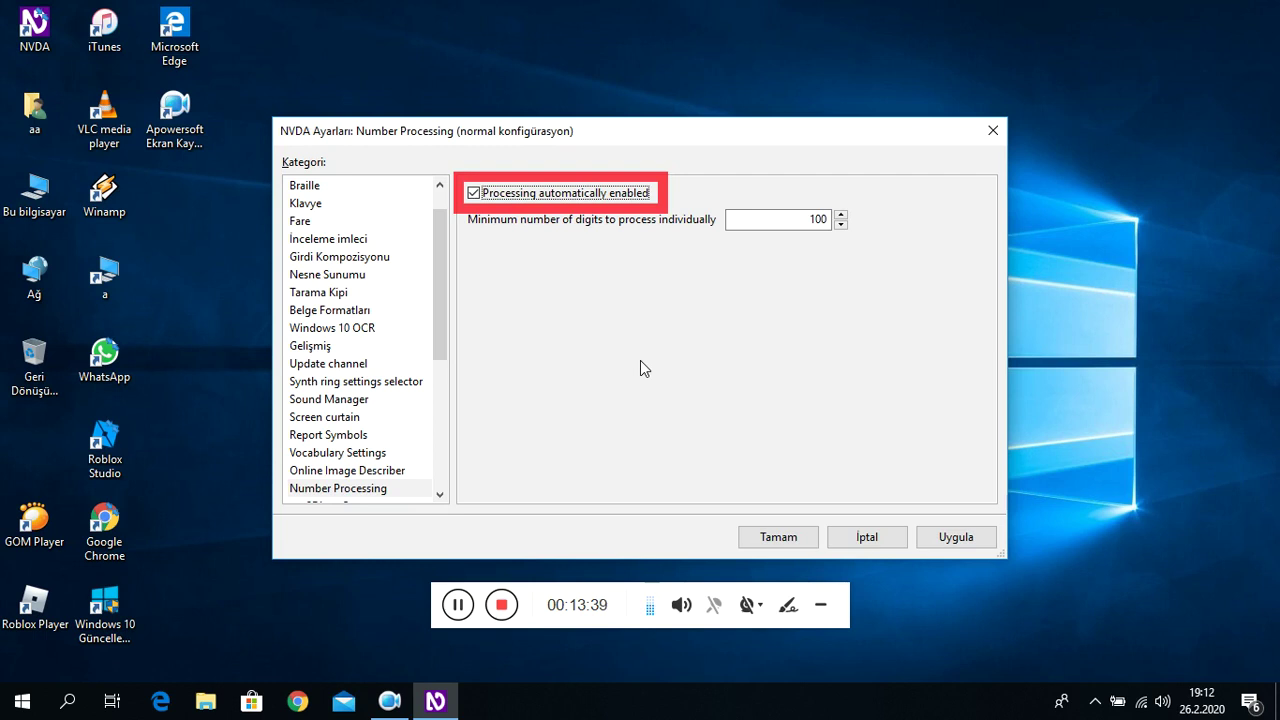
key(Tab)
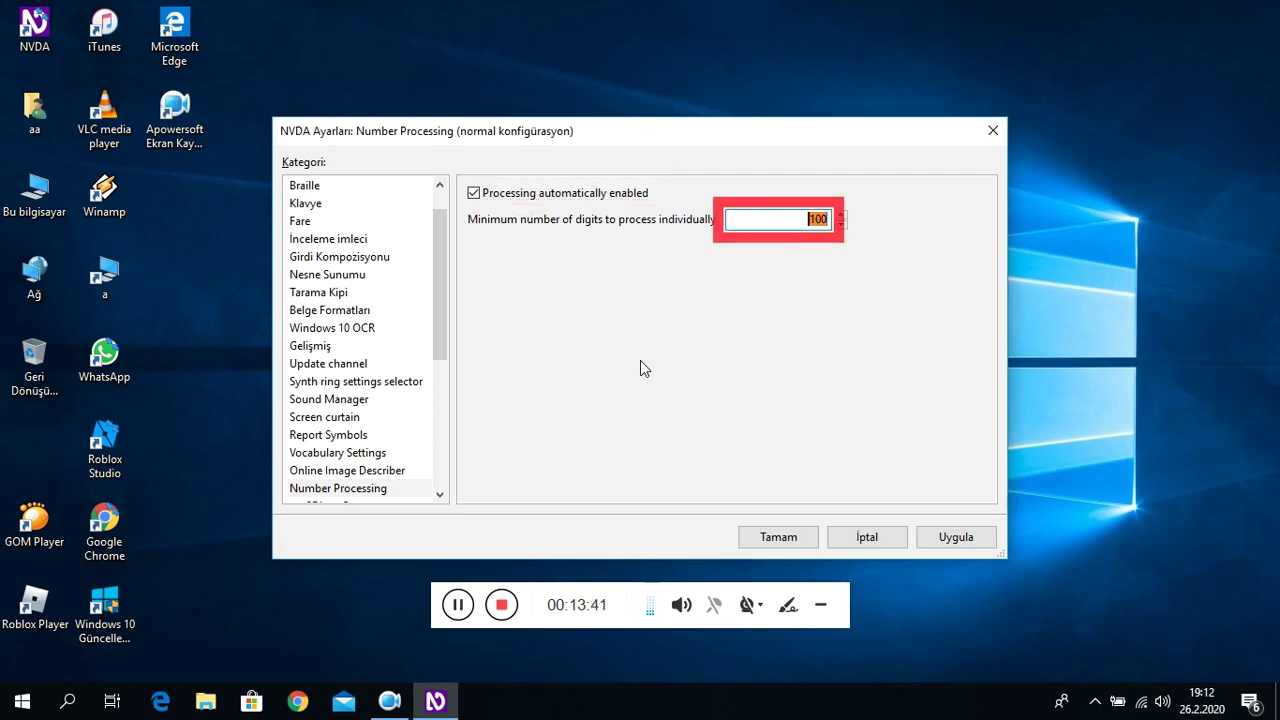
- Switch to the mp3DirectCut category and review its spacebar announcement, selection marker position and other notification options
key(Tab)
key(Tab)
key(Tab)
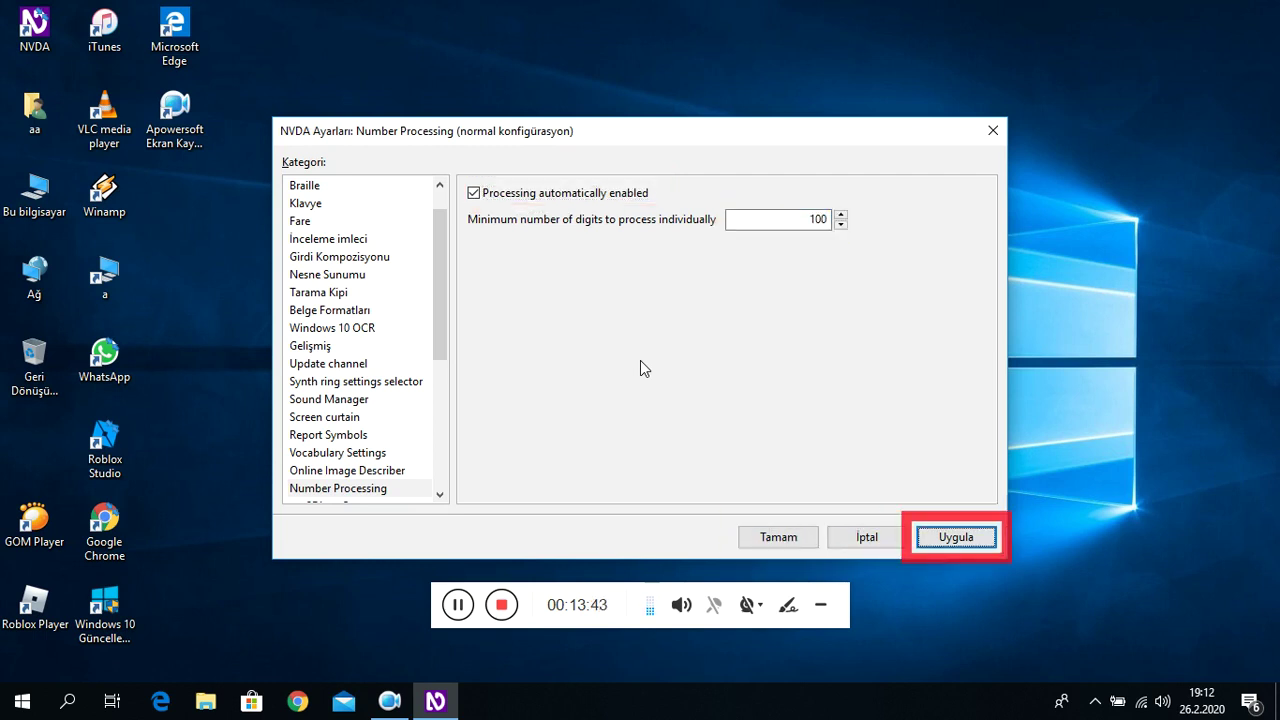
key(Tab)
key(Down)
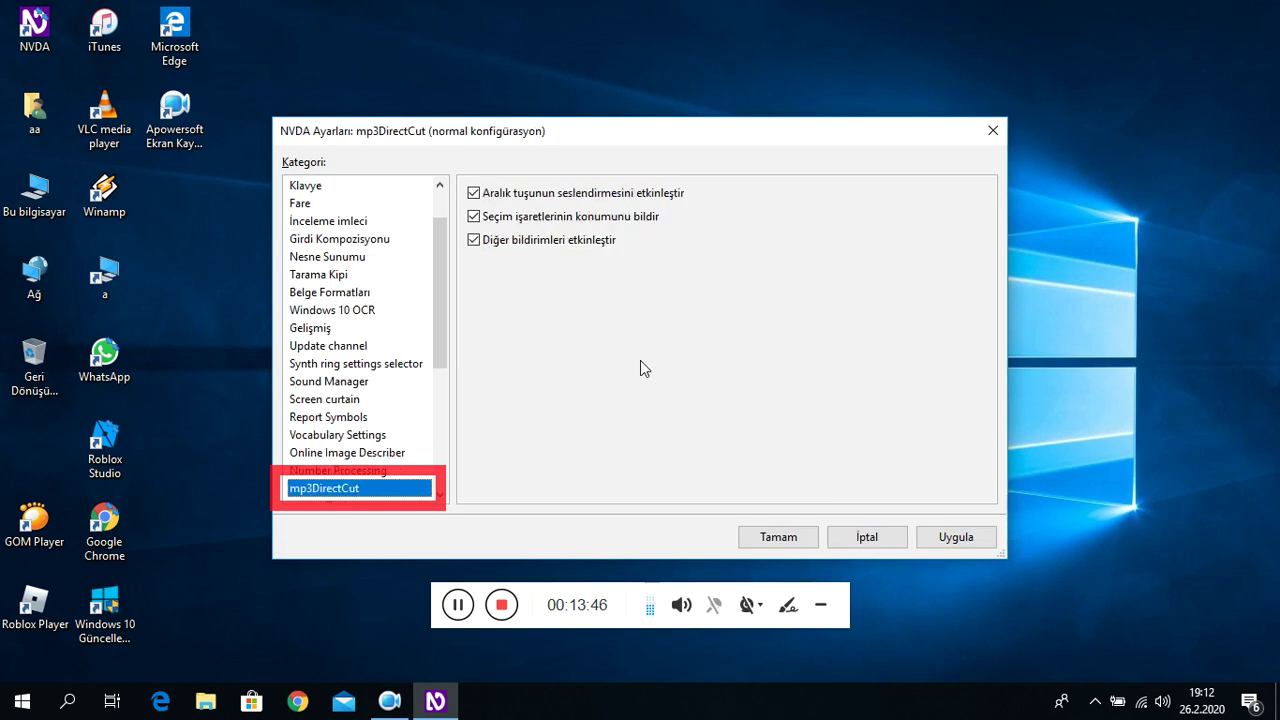
key(Tab)
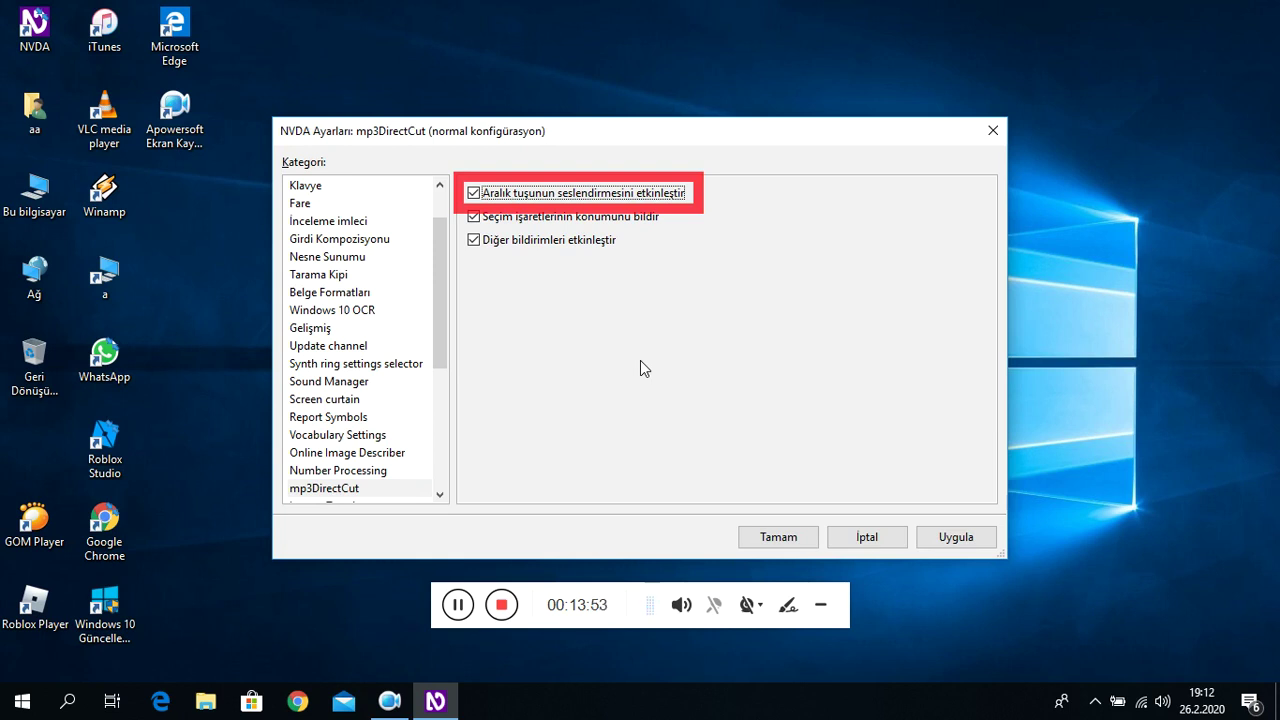
key(Tab)
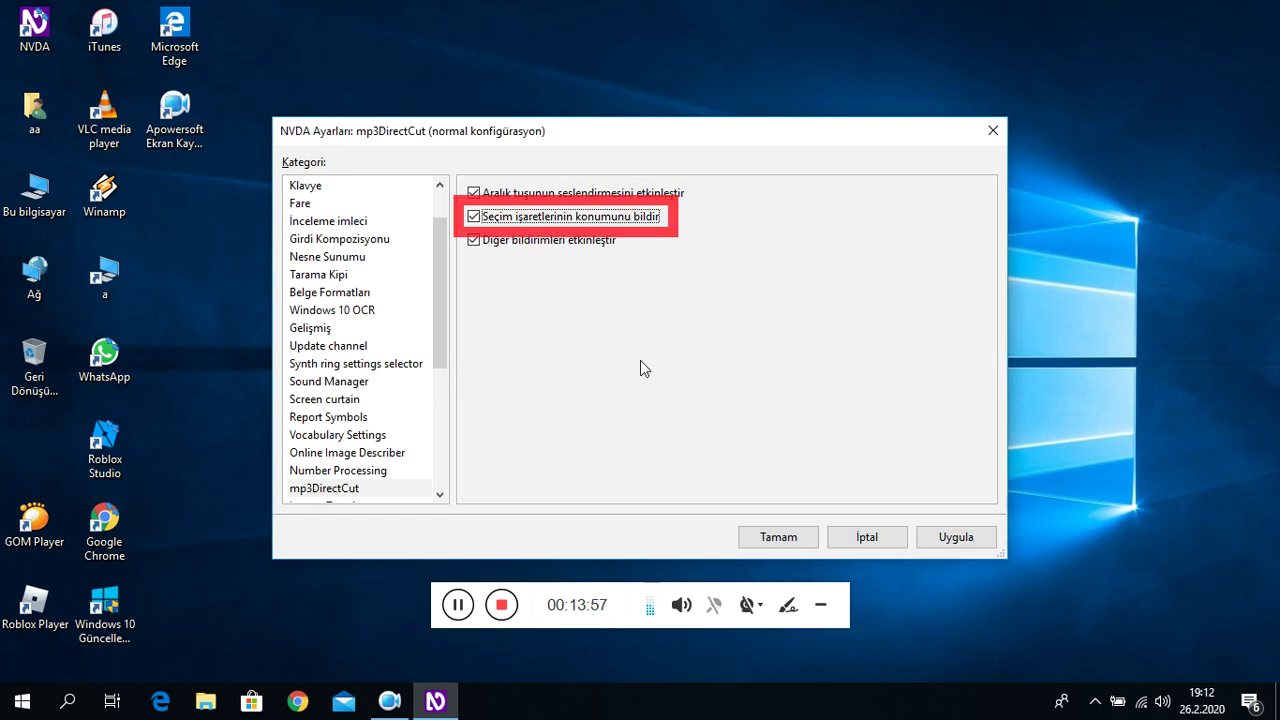
key(Tab)
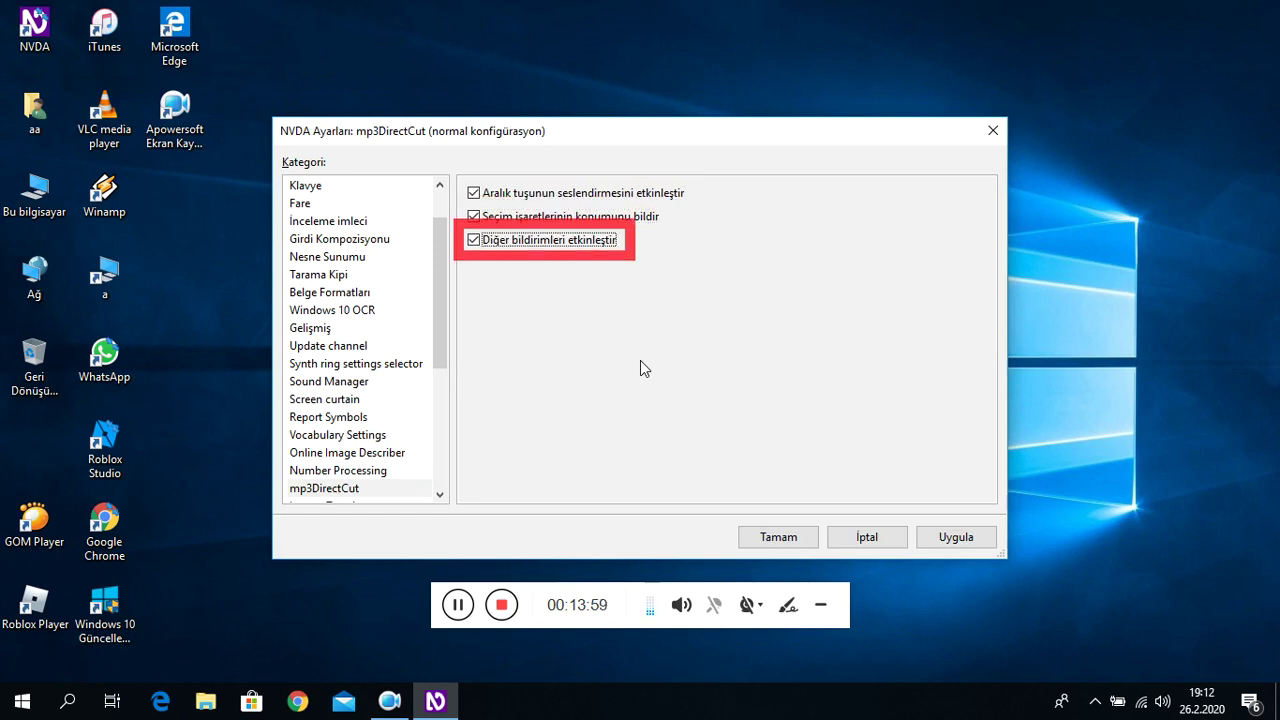
key(Tab)
key(Tab)
key(Tab)
key(Tab)
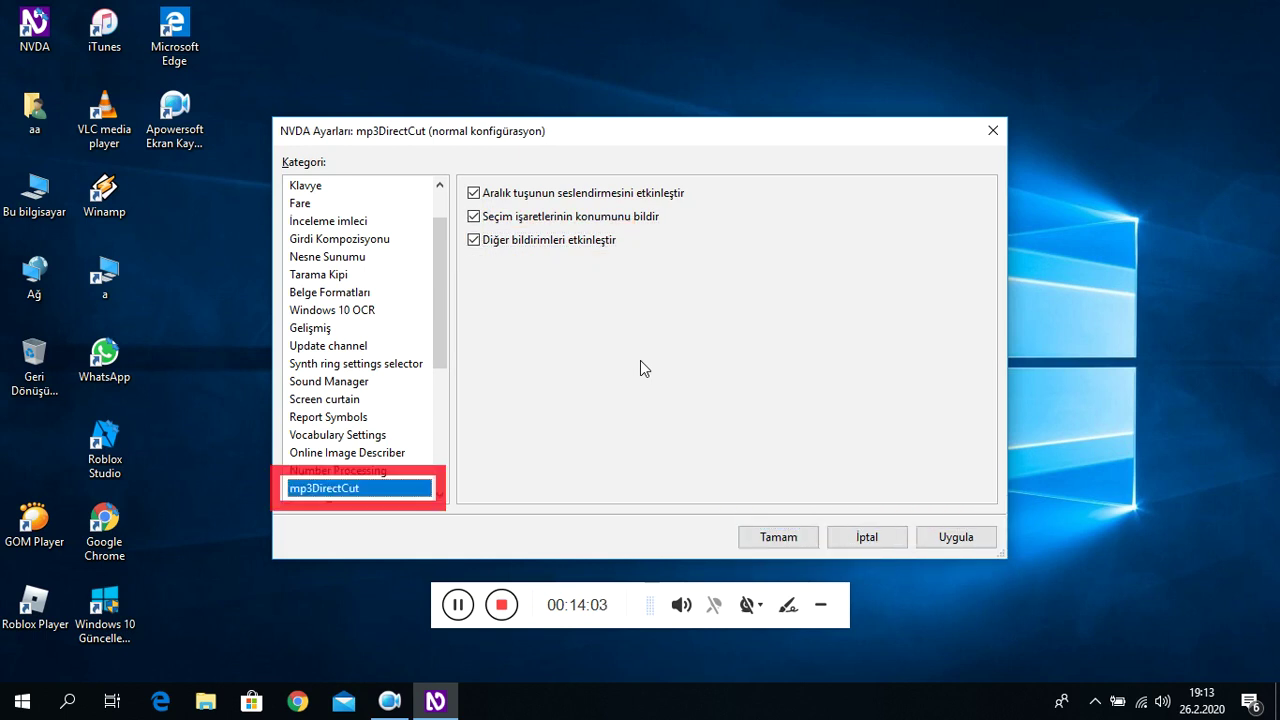
- Go through the mp3DirectCut announcement options once more and return to the category list
key(Tab)
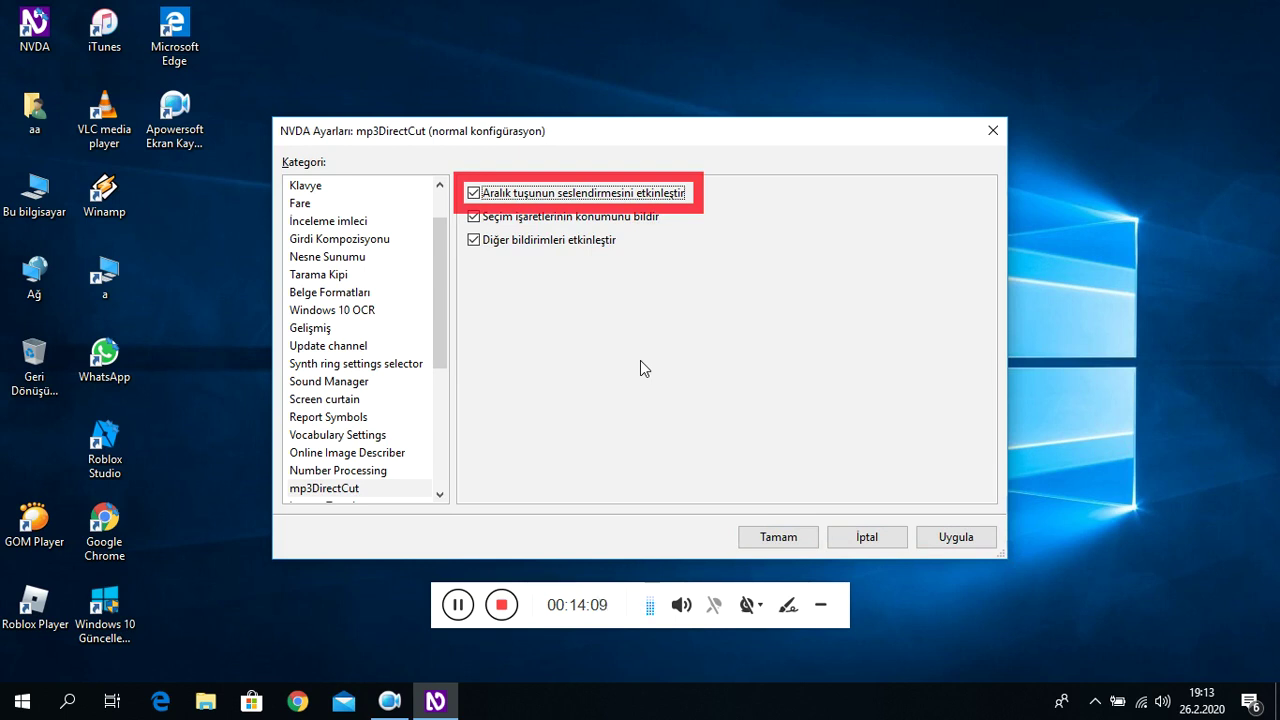
key(Tab)
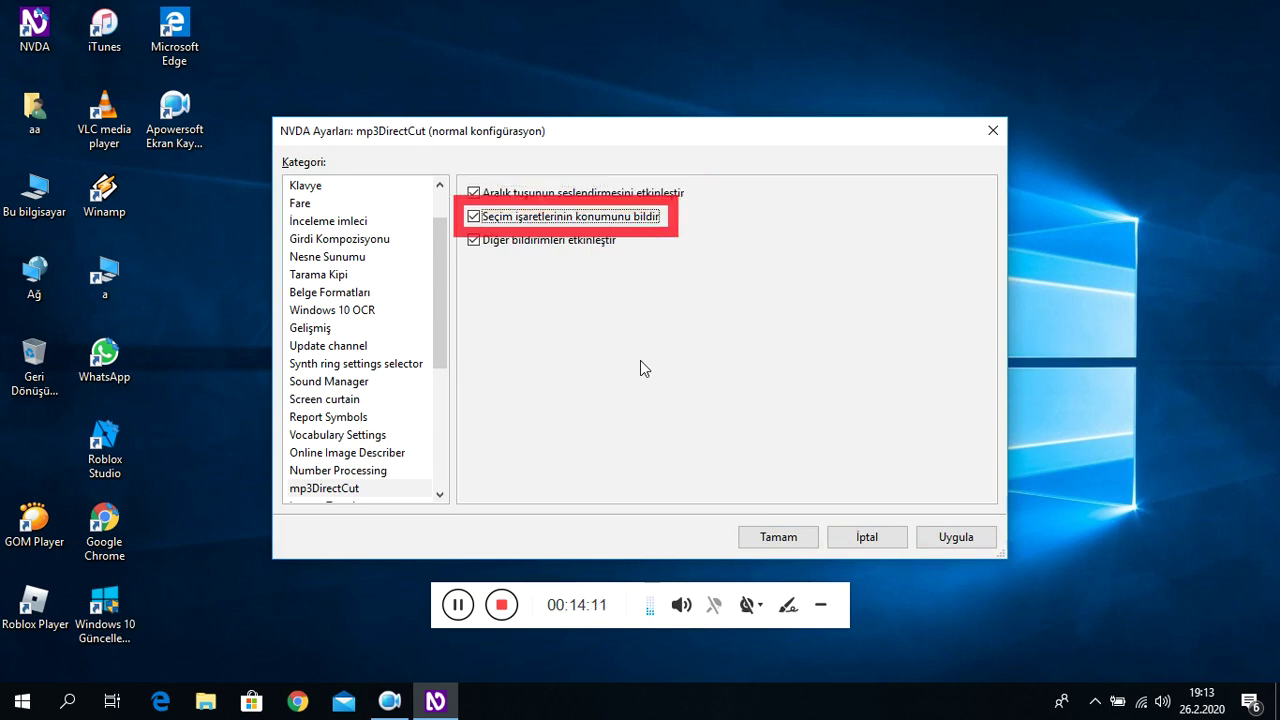
key(Tab)
key(Tab)
key(Tab)
key(Tab)
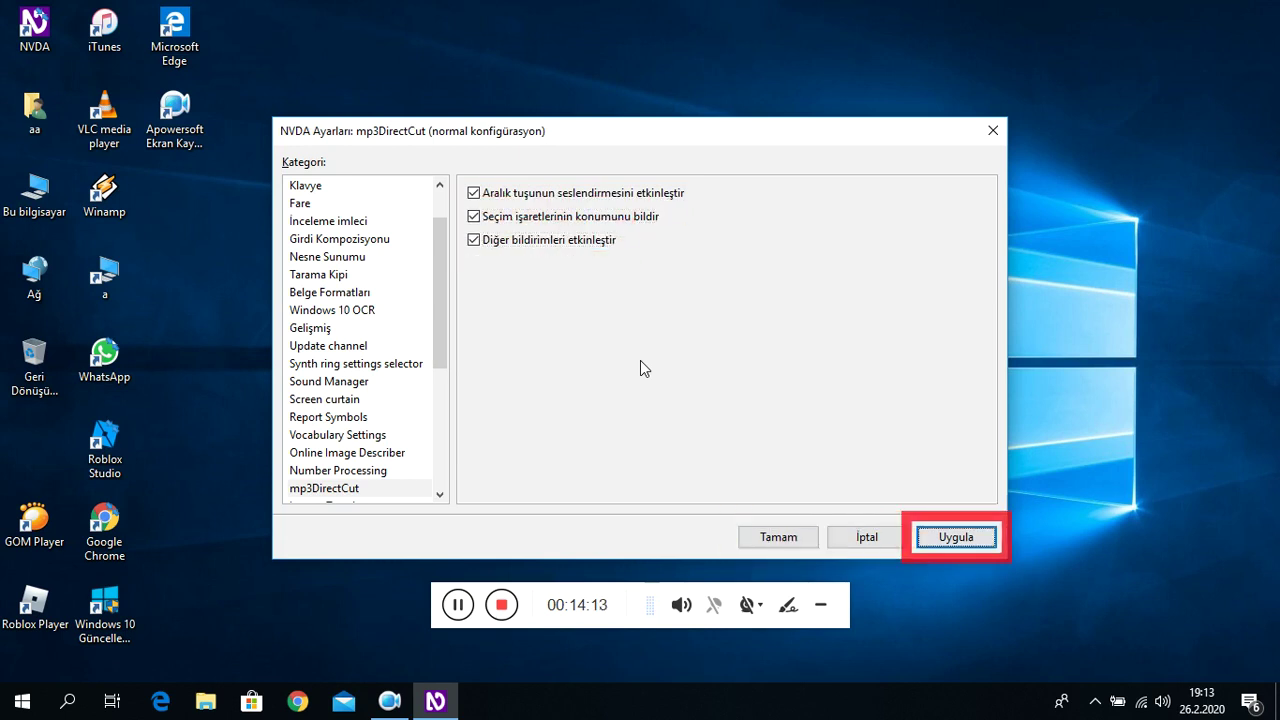
key(Tab)
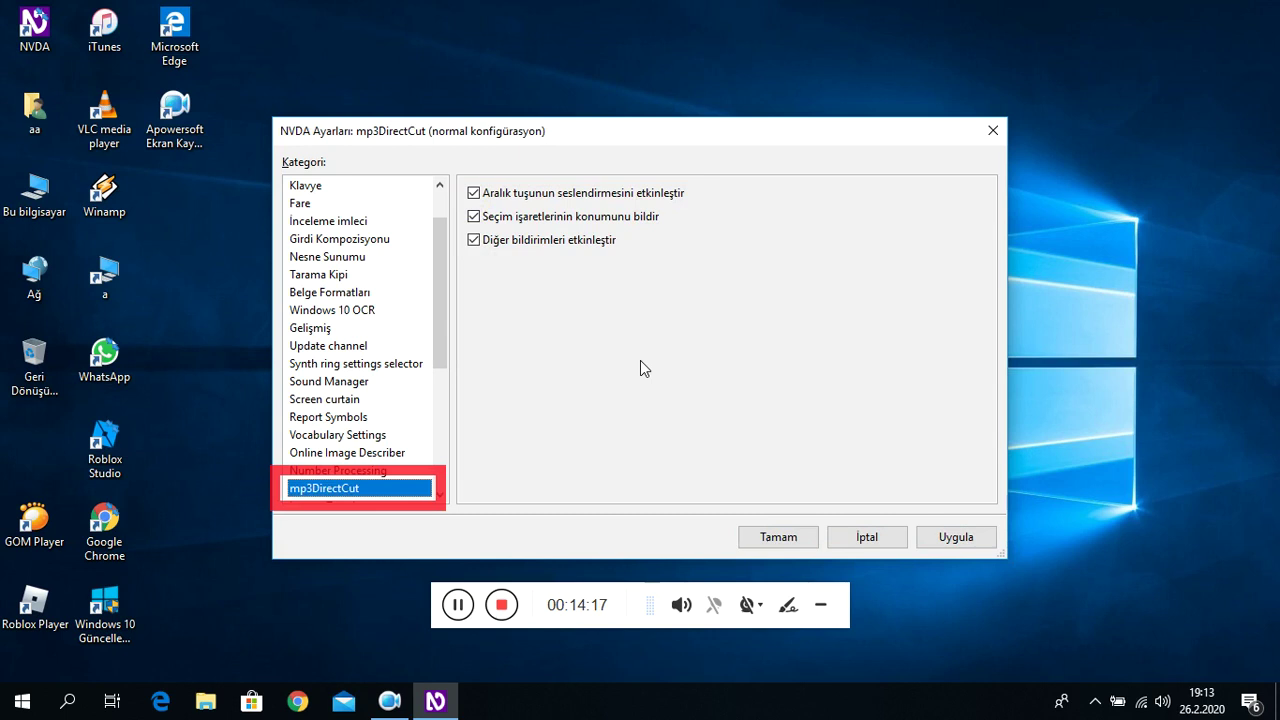
- Switch to the Instant Translate category and review its source, target and swapping language, clipboard copy and auto-swap options
key(Up)
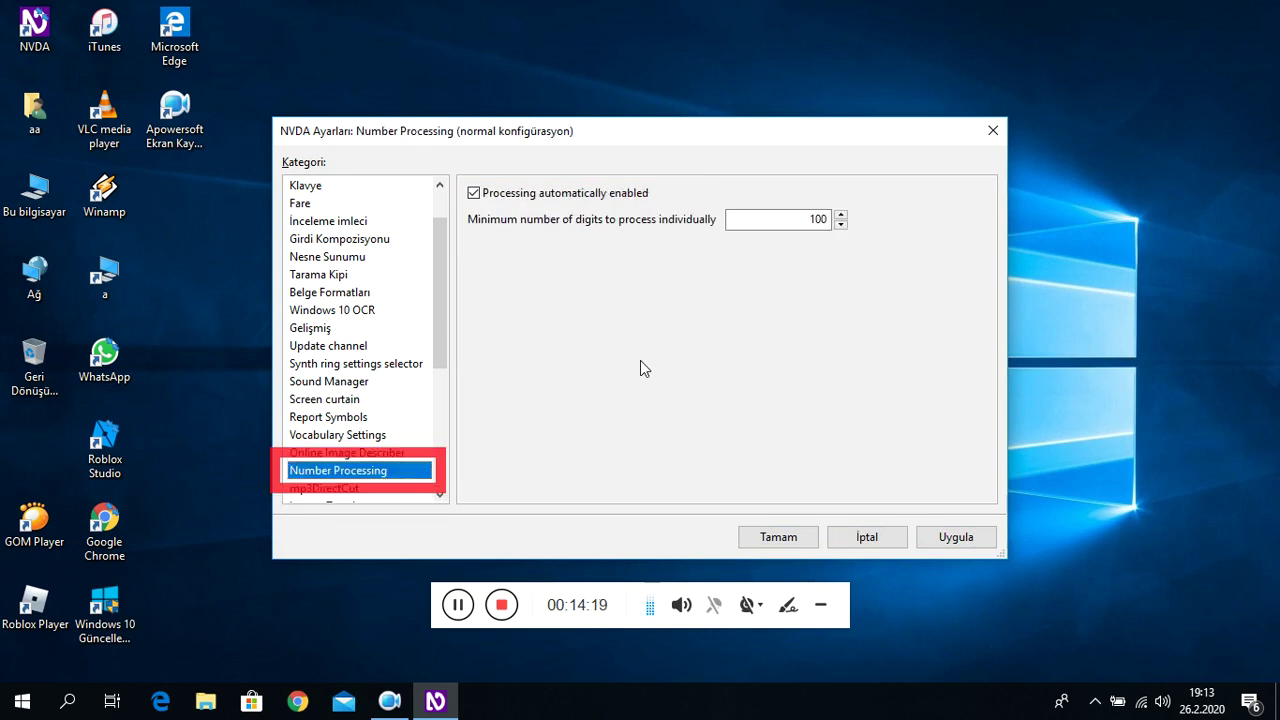
key(Down)
key(Down)
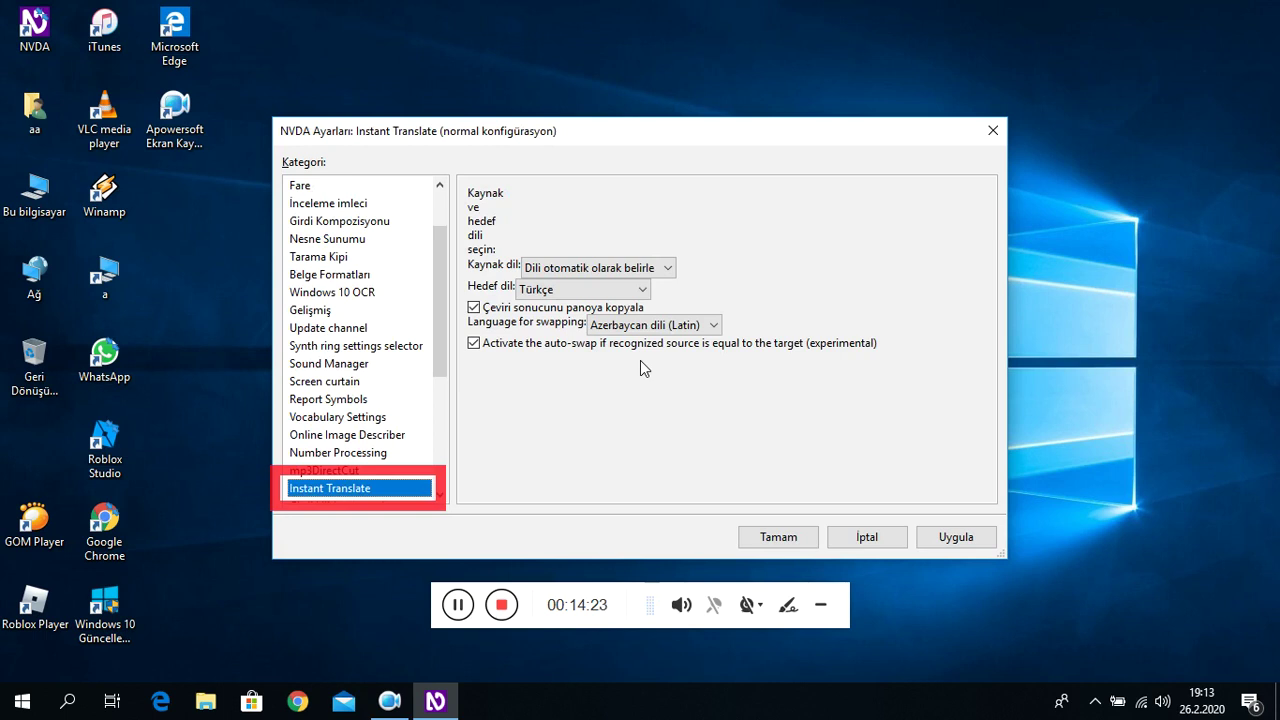
key(Tab)
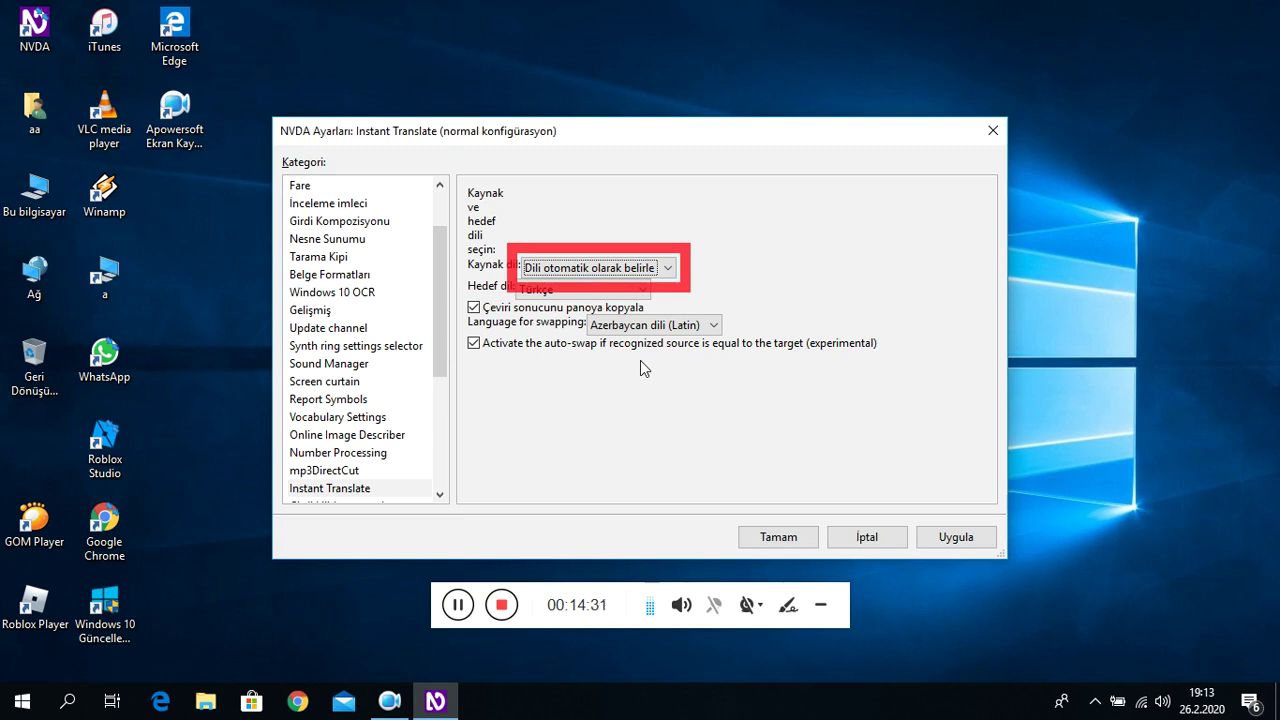
key(Tab)
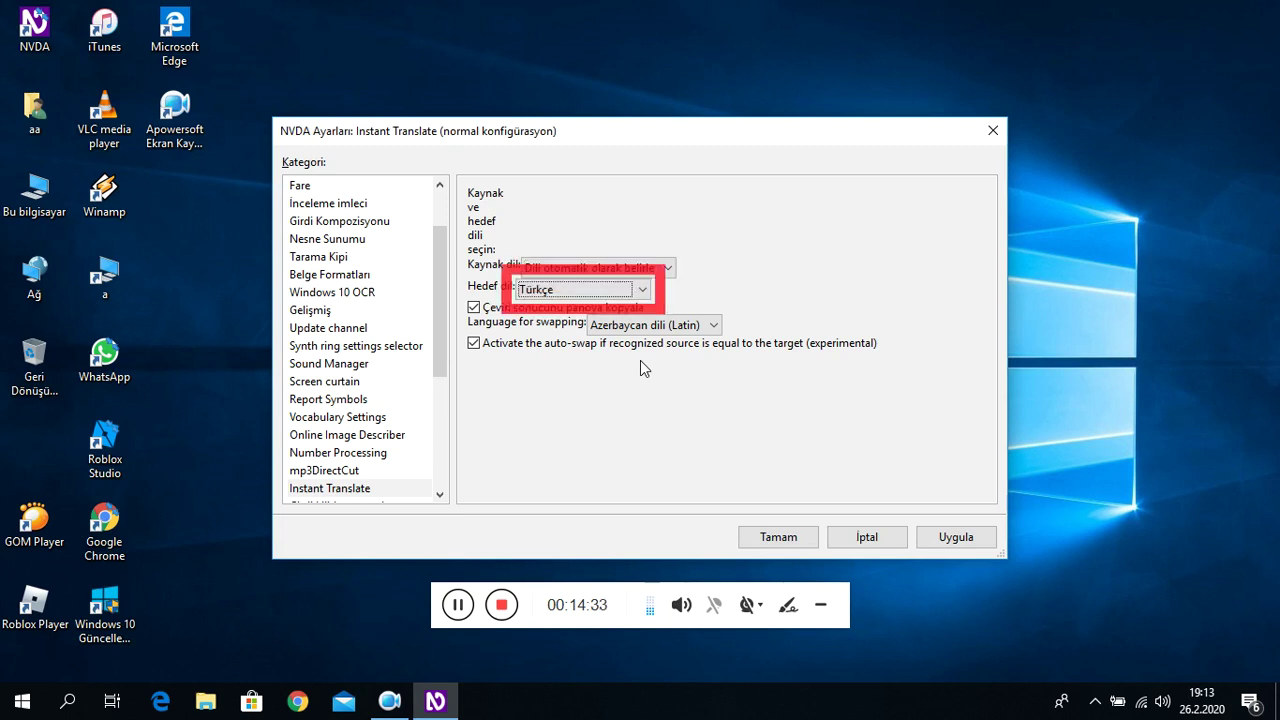
key(Tab)
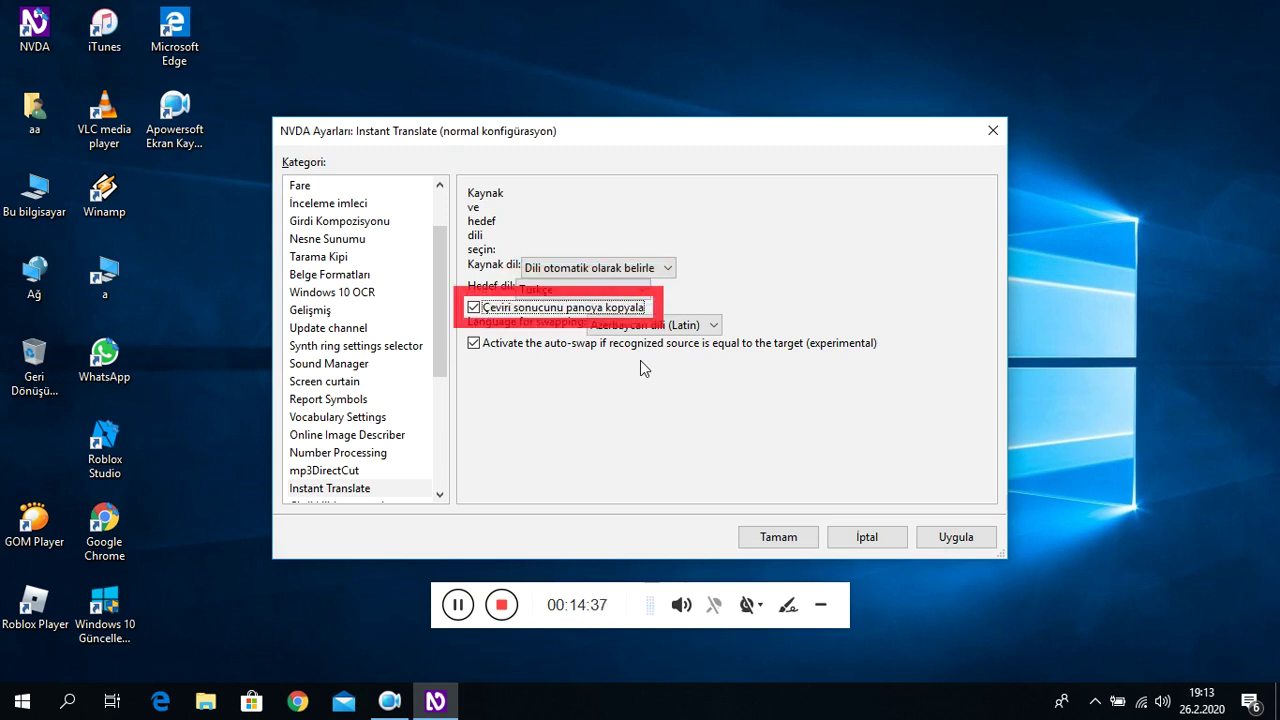
key(Tab)
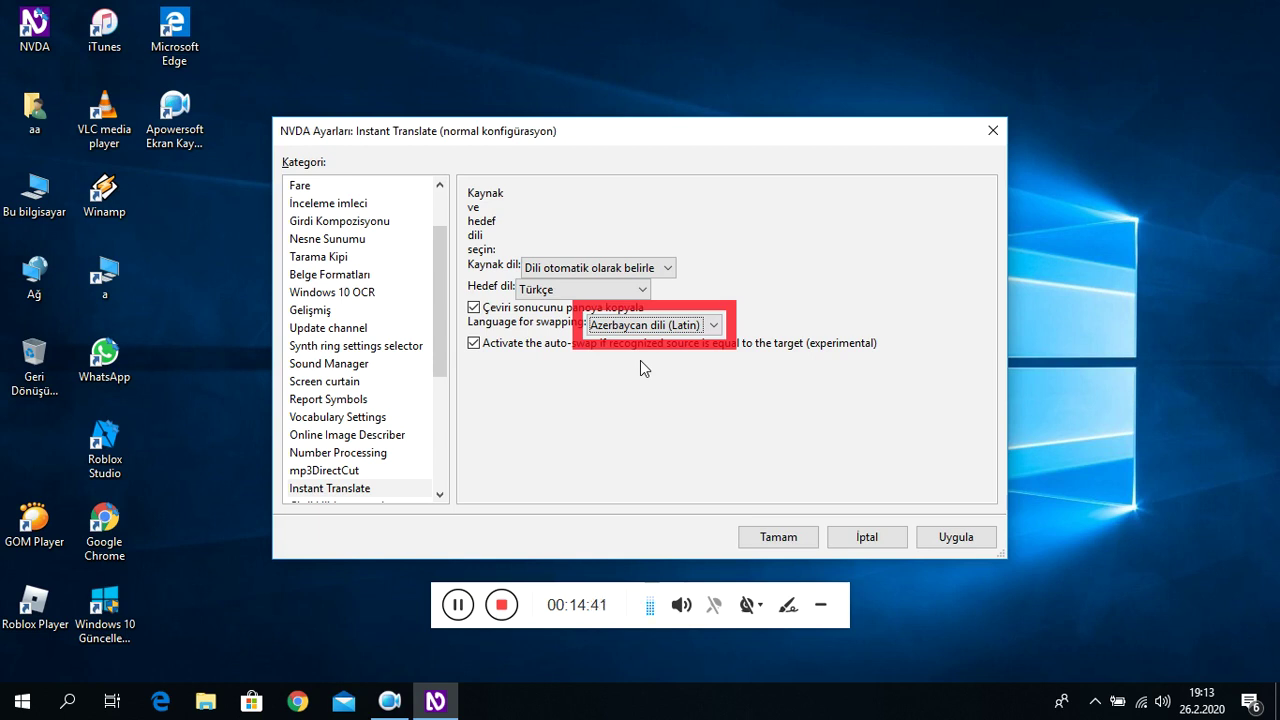
key(Tab)
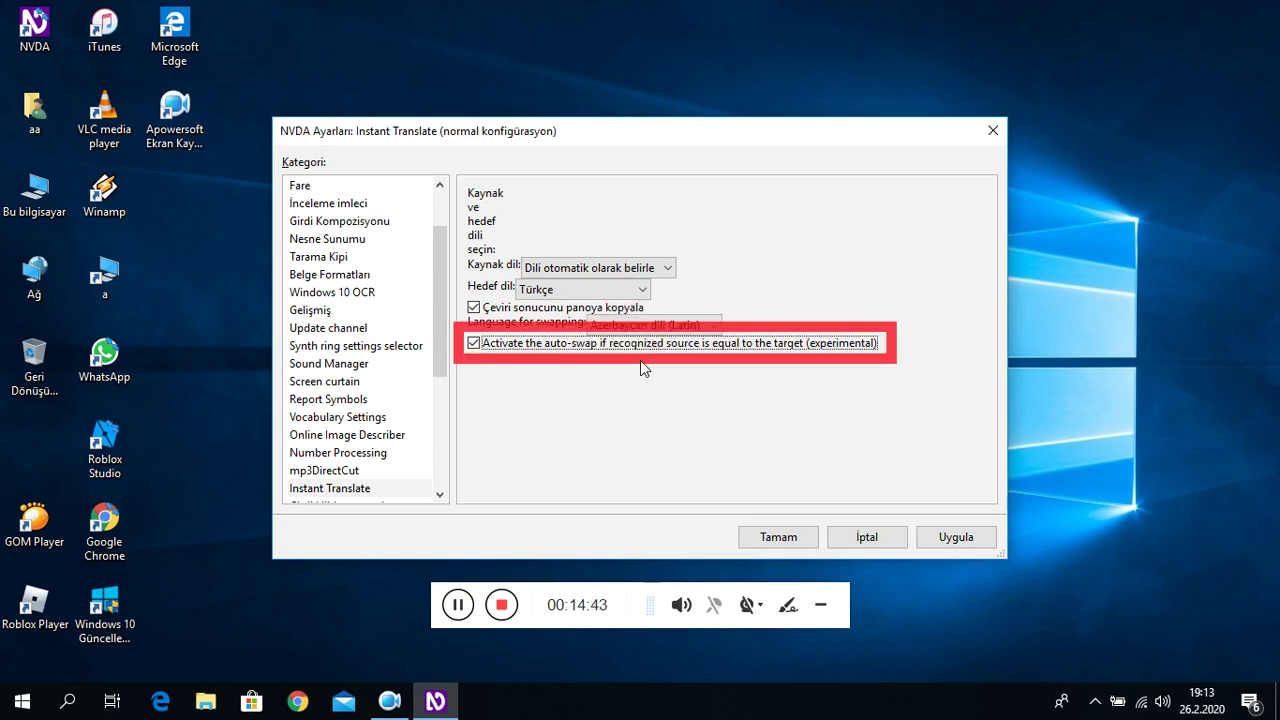
key(Tab)
key(Tab)
key(Tab)
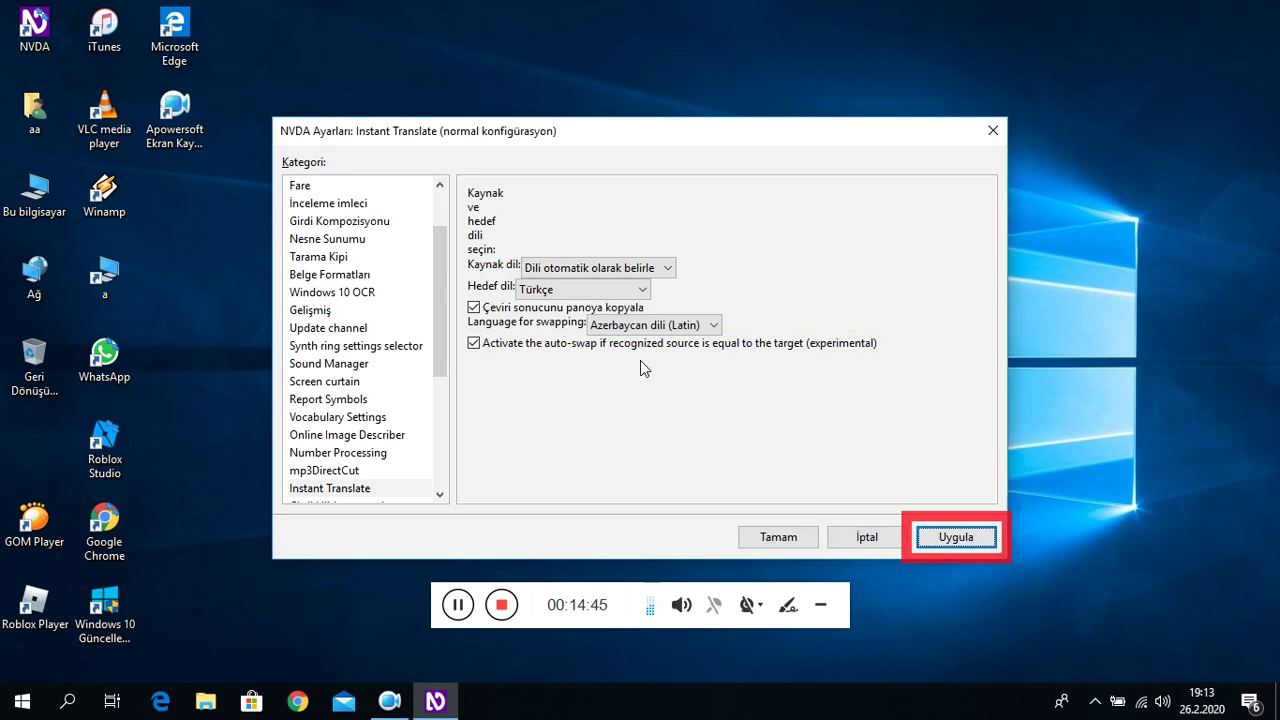
- Switch to the Girdi kilitleme ayarları category and review its startup mouse lock and click blocking options
key(Tab)
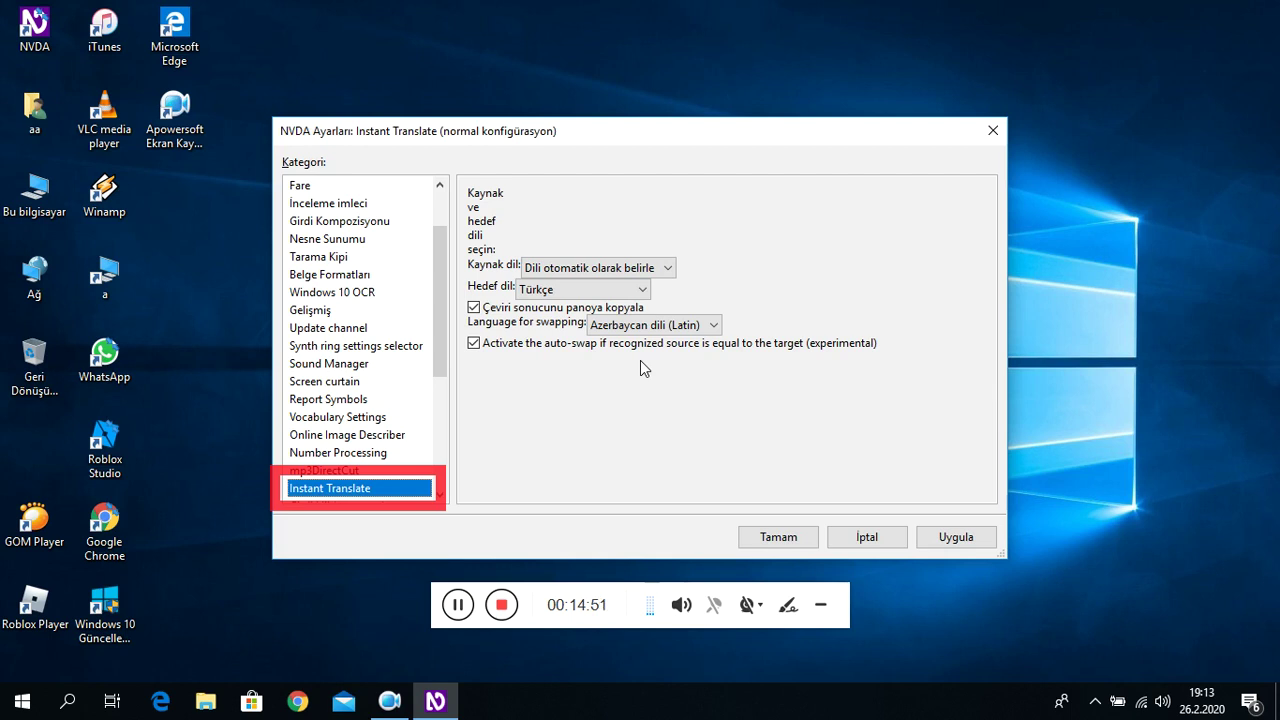
key(Down)
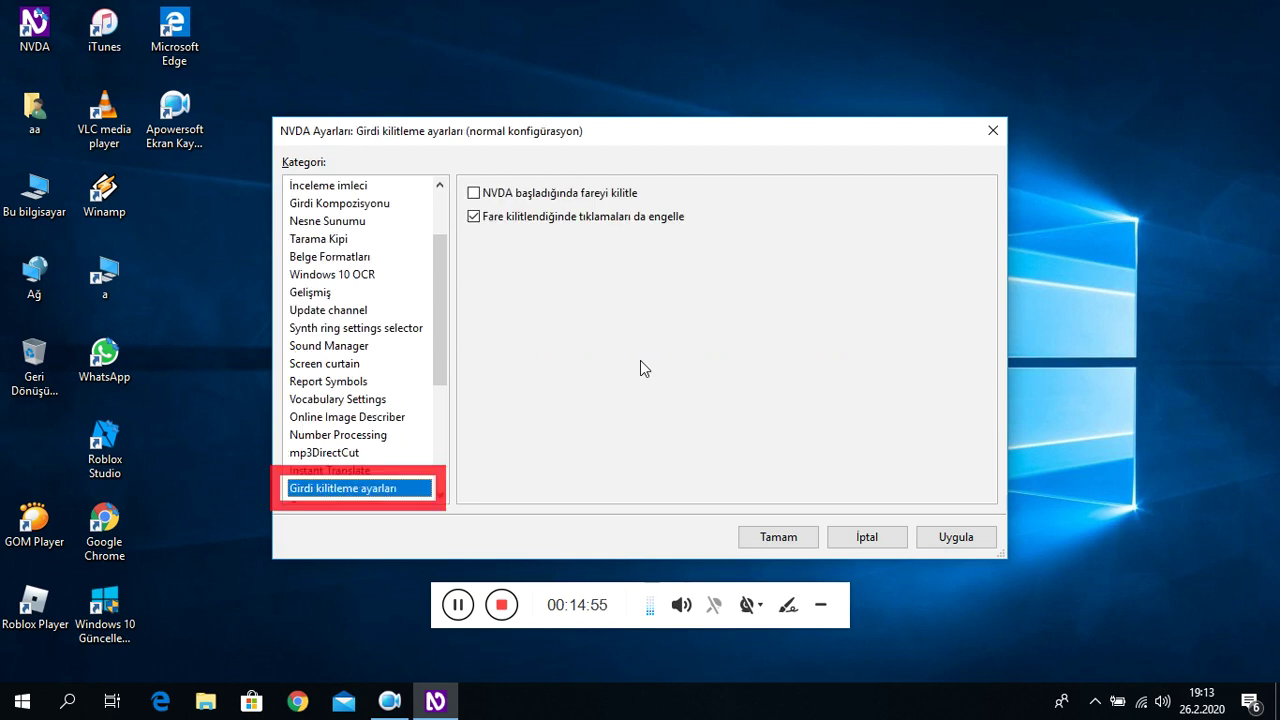
key(Tab)
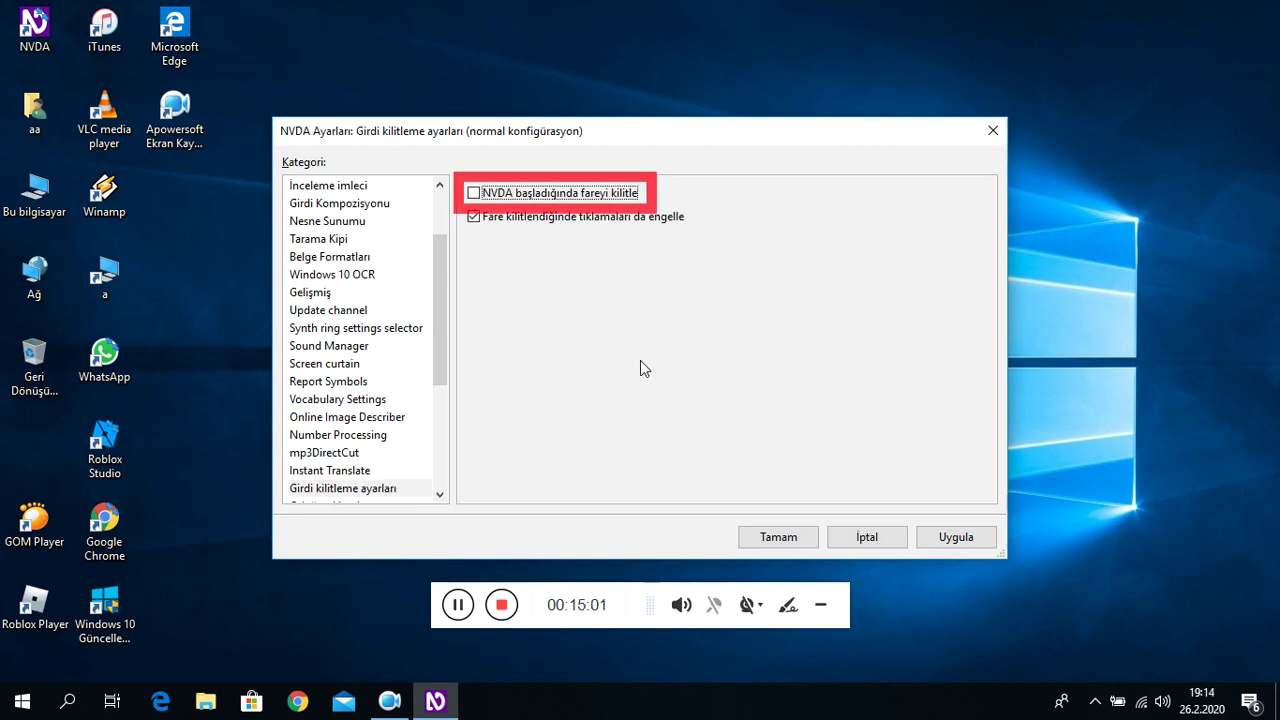
key(Tab)
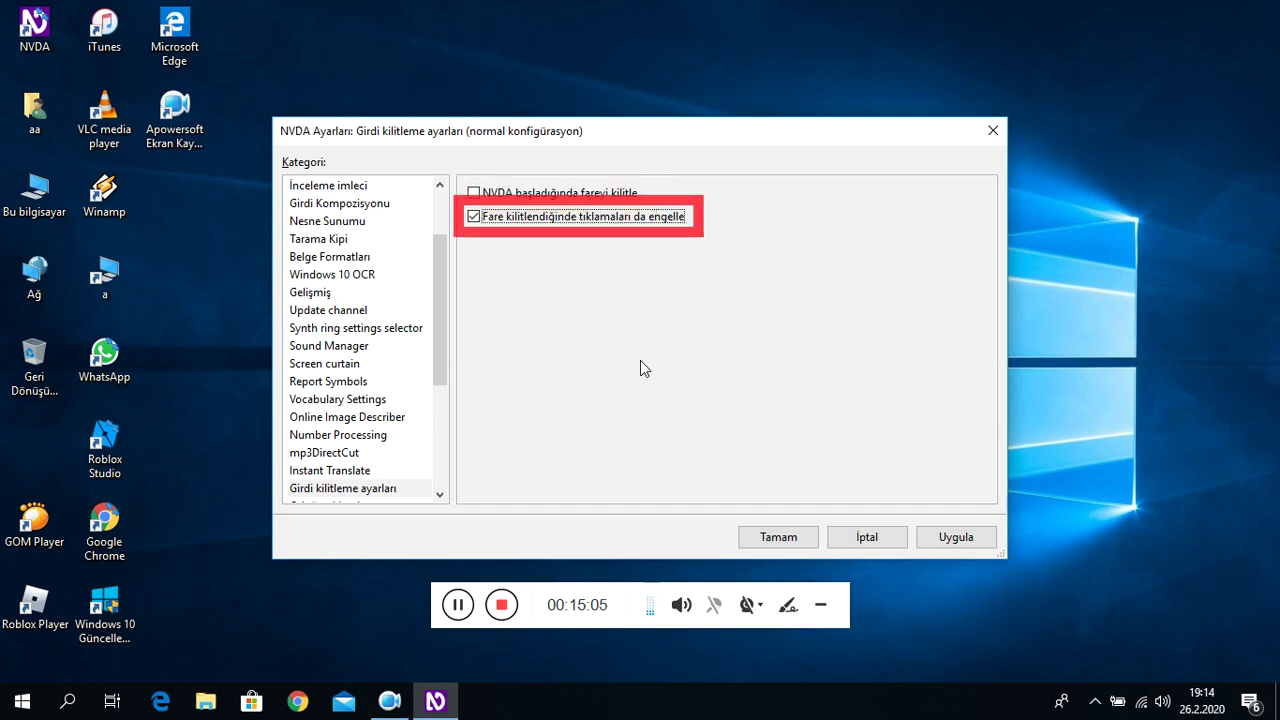
key(Tab)
key(Tab)
key(Tab)
- Switch to the Odağı ışıklandır category and set the thickness for focus in focus mode to 20
key(Tab)
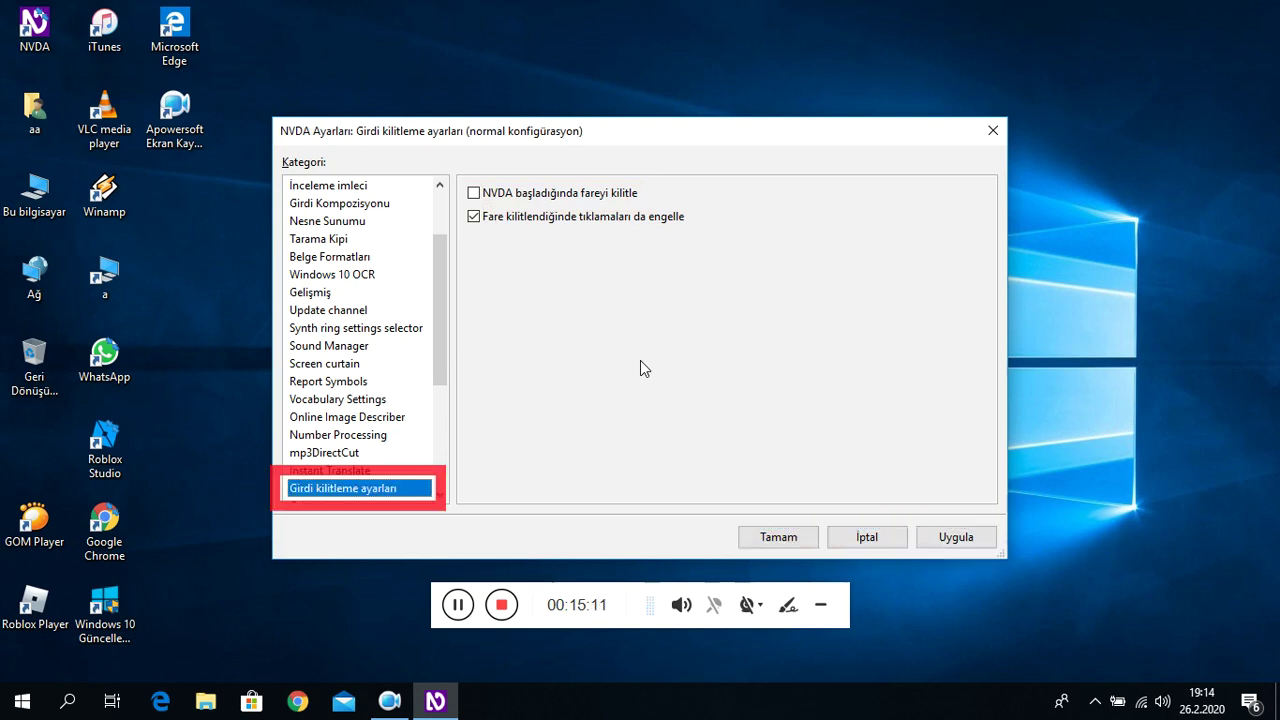
key(Down)
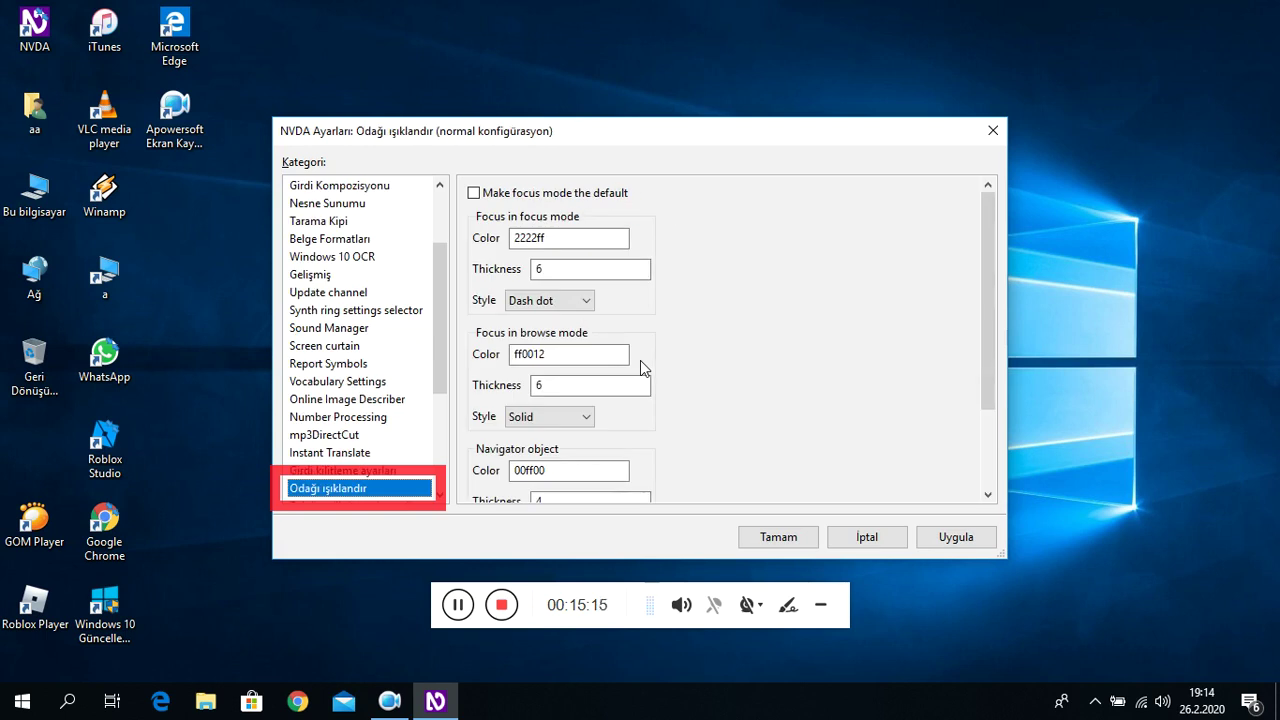
key(Tab)
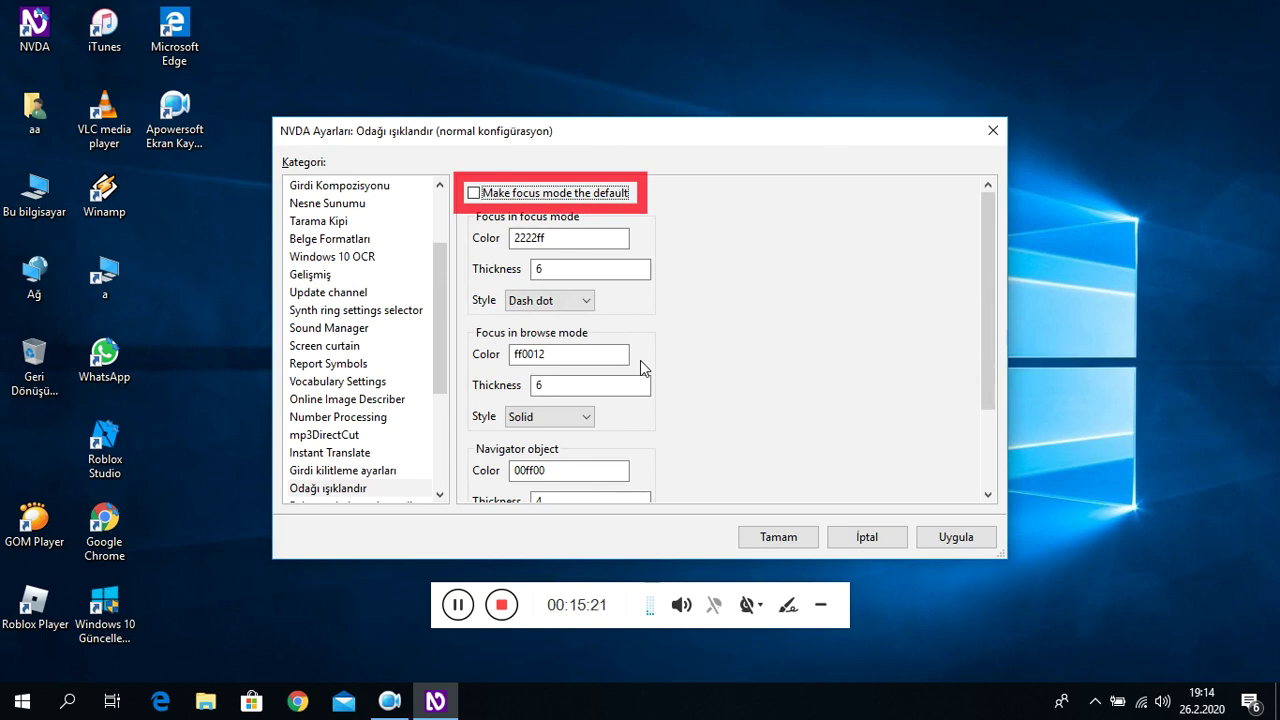
key(Tab)
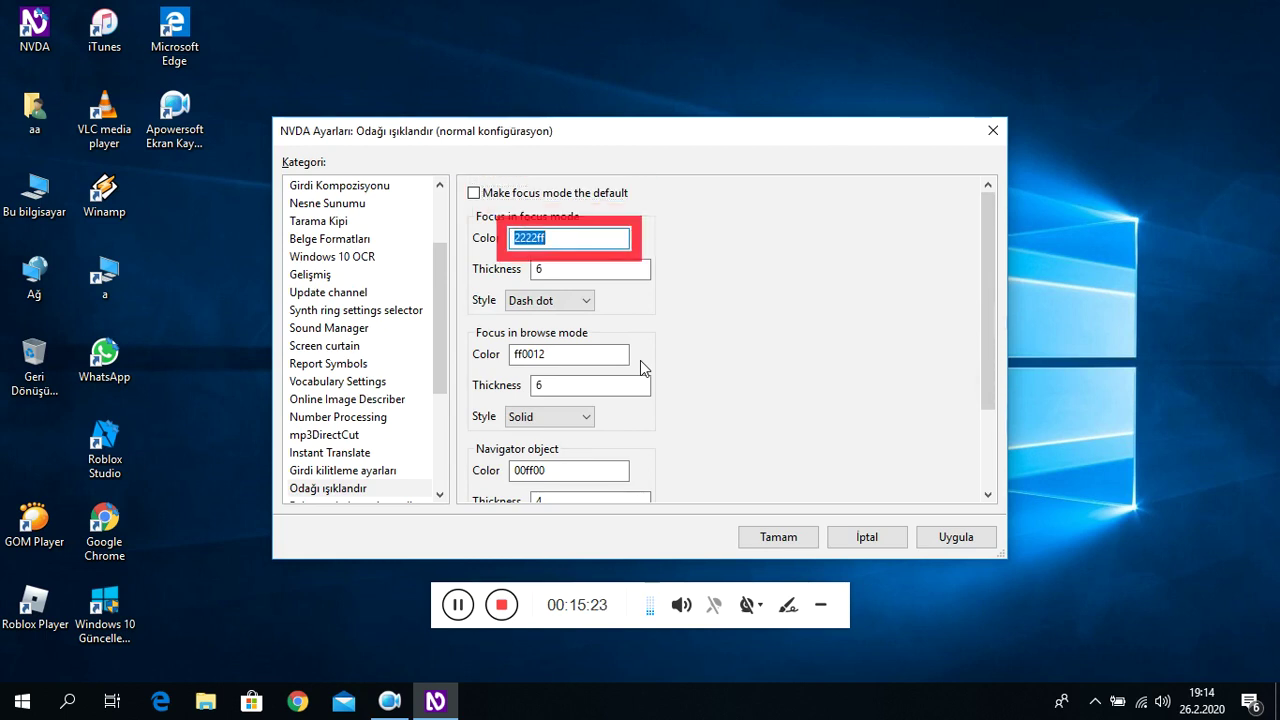
key(Tab)
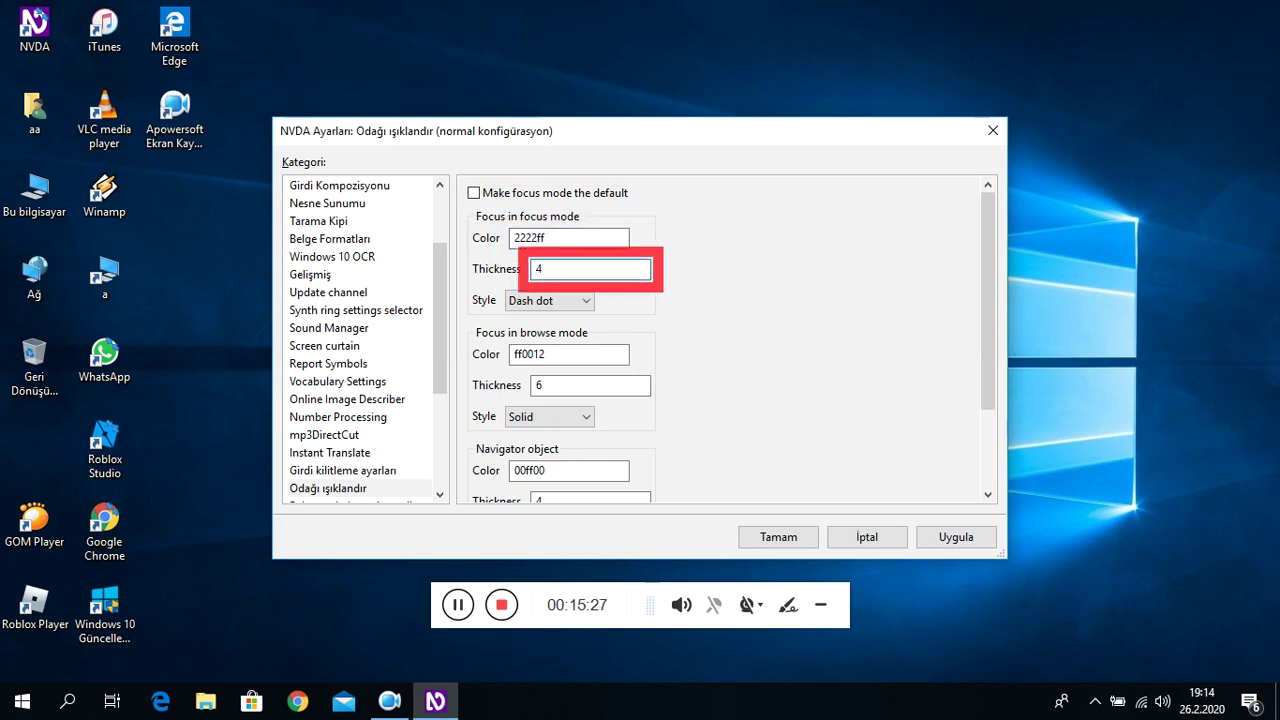
text(20)
key(Tab)
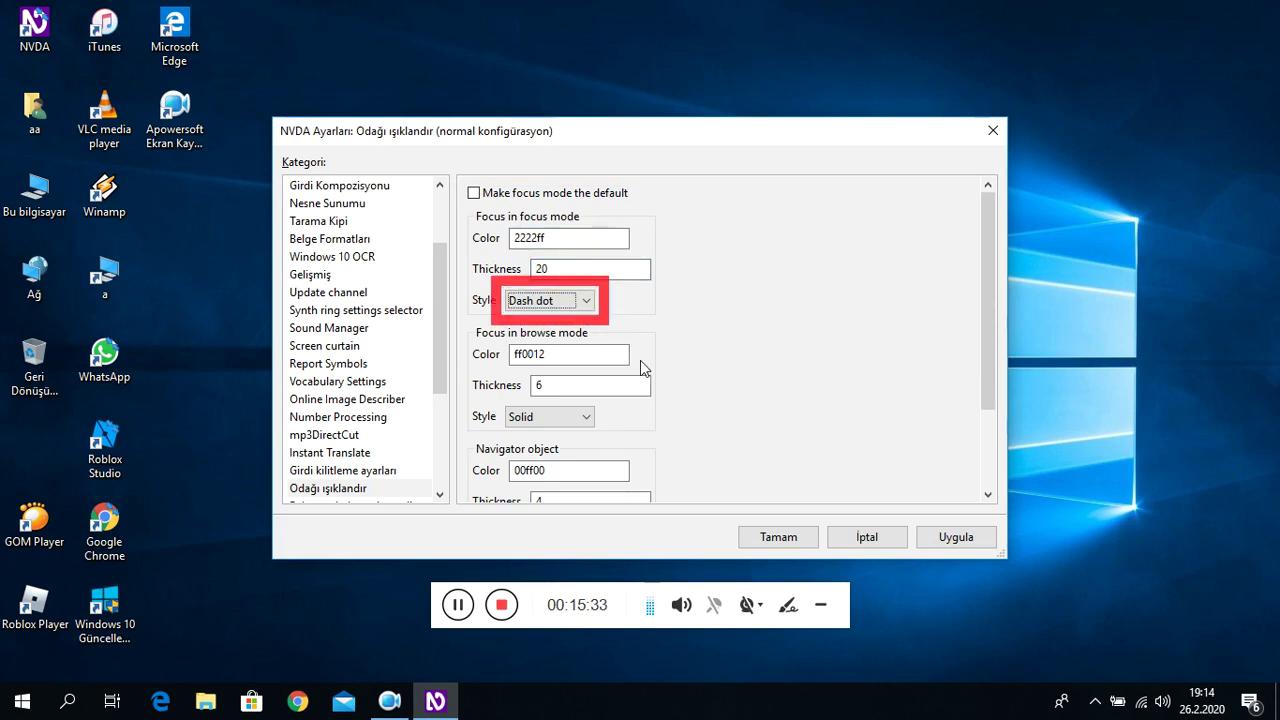
- Set the thickness for focus in browse mode to 10 and its style to Dot
key(Tab)
key(Tab)
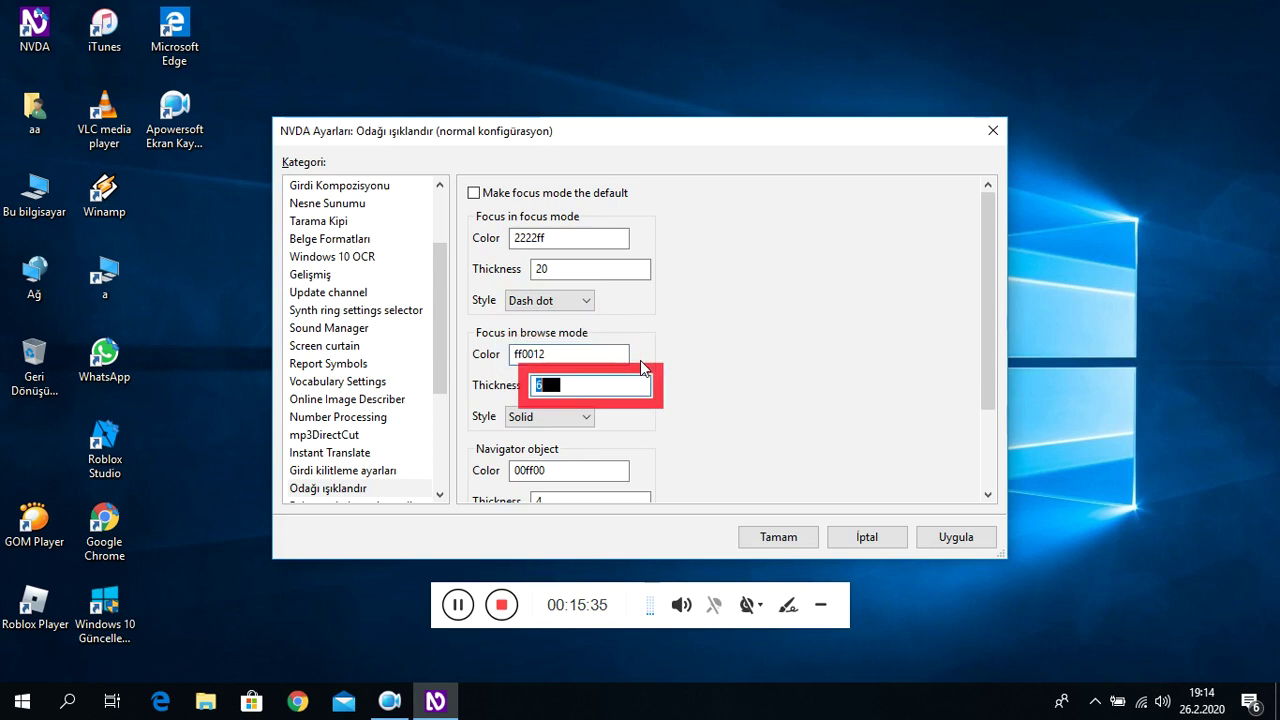
text(19)
key(BackSpace)
text(0)
key(Tab)
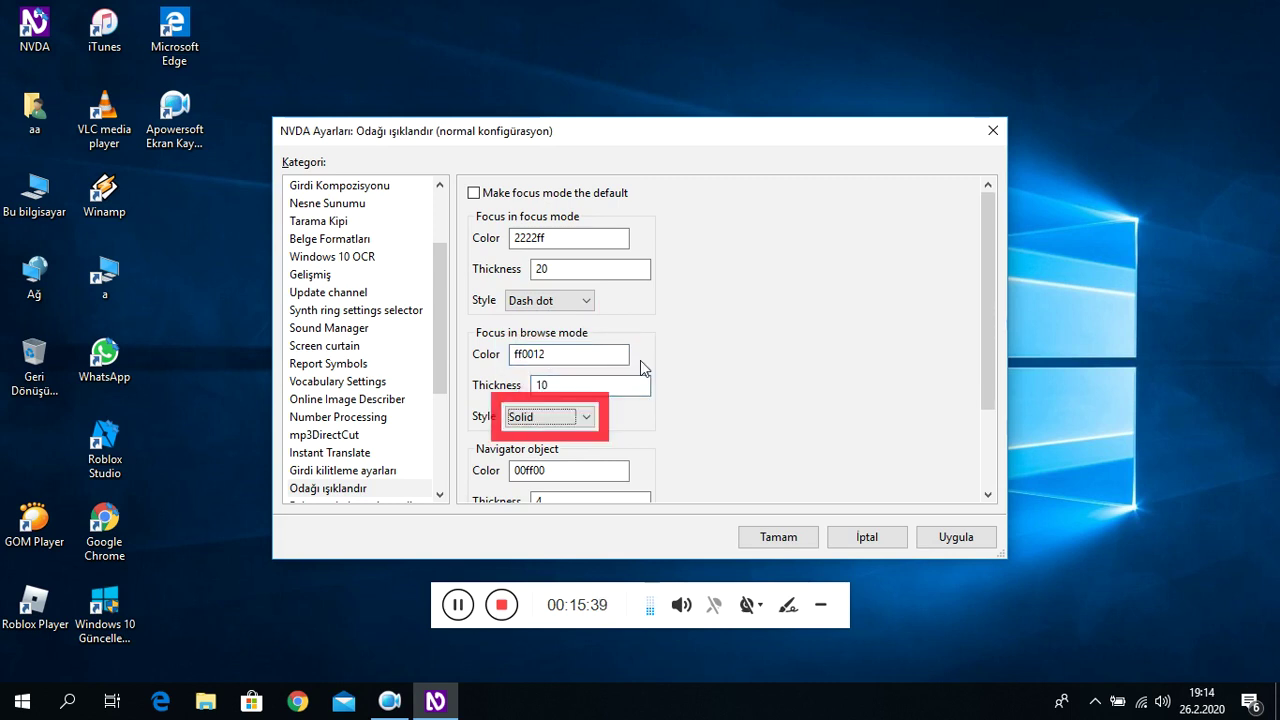
key(Down)
key(Down)
- Review the Navigator object color, thickness and style options and the option to restore defaults
key(Tab)
key(Tab)
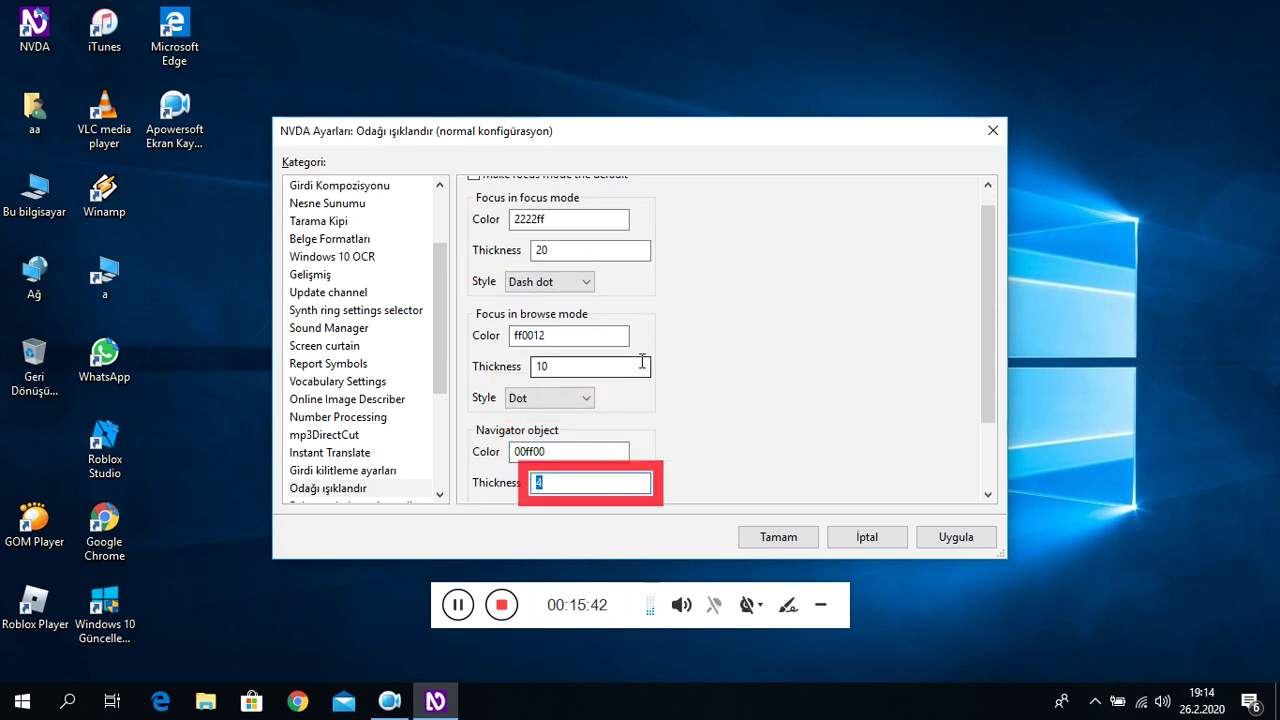
key(Tab)
key(Tab)
key(Tab)
key(Tab)
key(Tab)
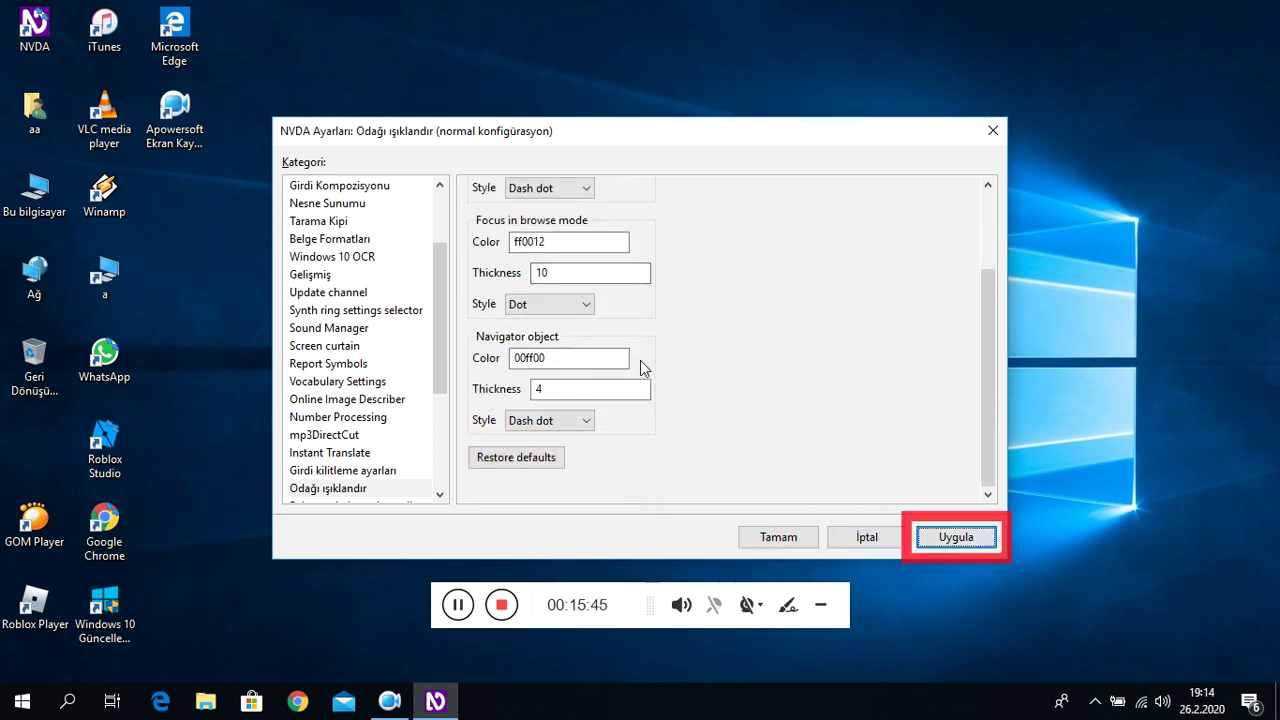
- Switch to the Enhanced phonetic reading category and review its delayed character description and announcement delay options
key(Tab)
key(Down)
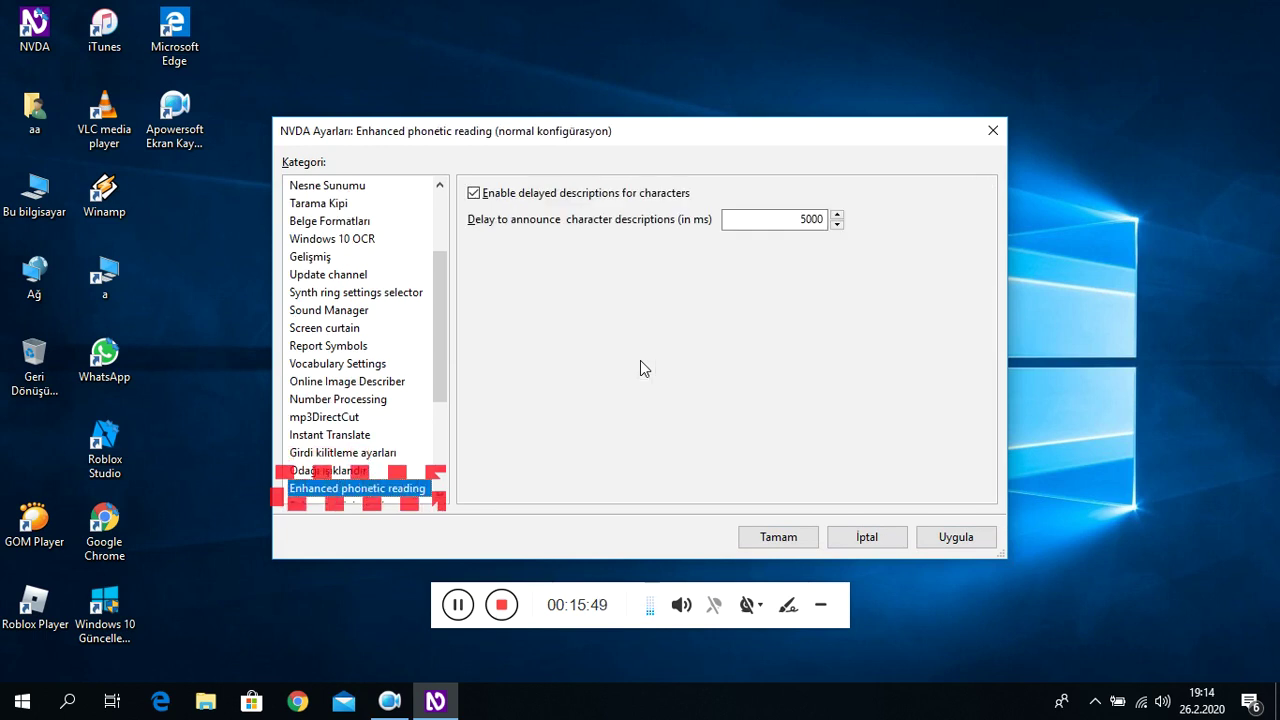
key(Tab)
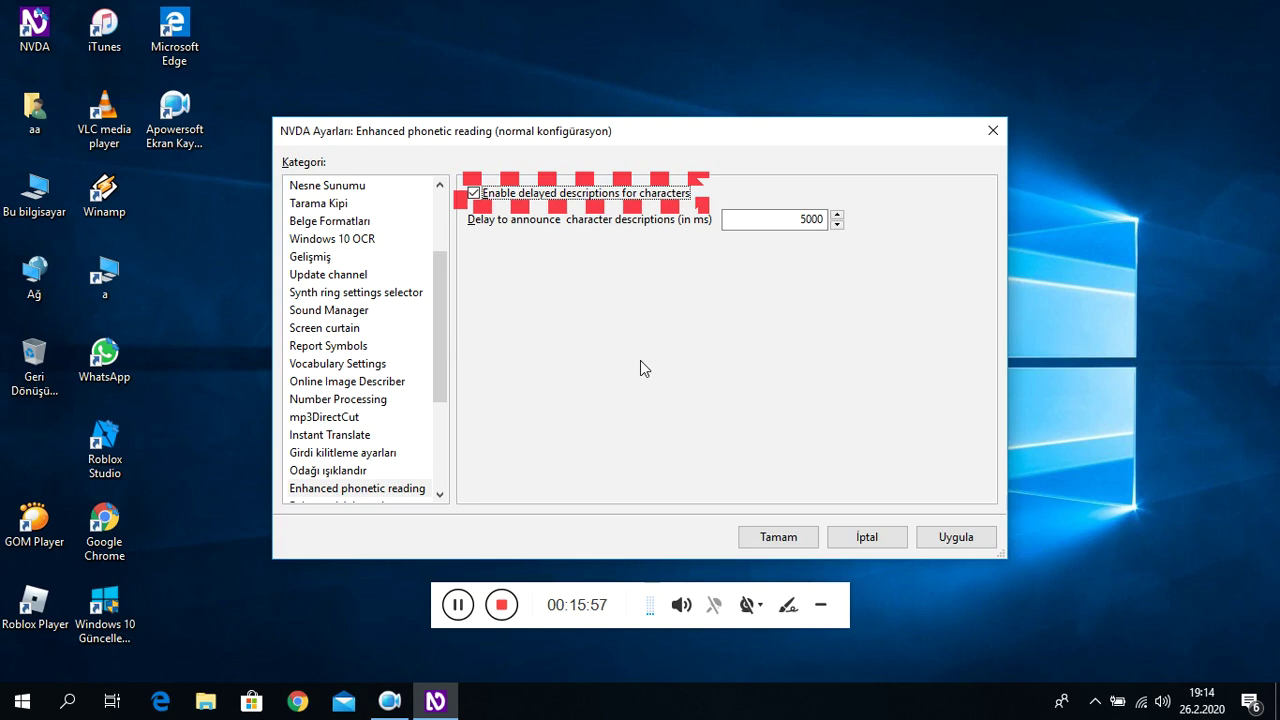
key(Tab)
key(Tab)
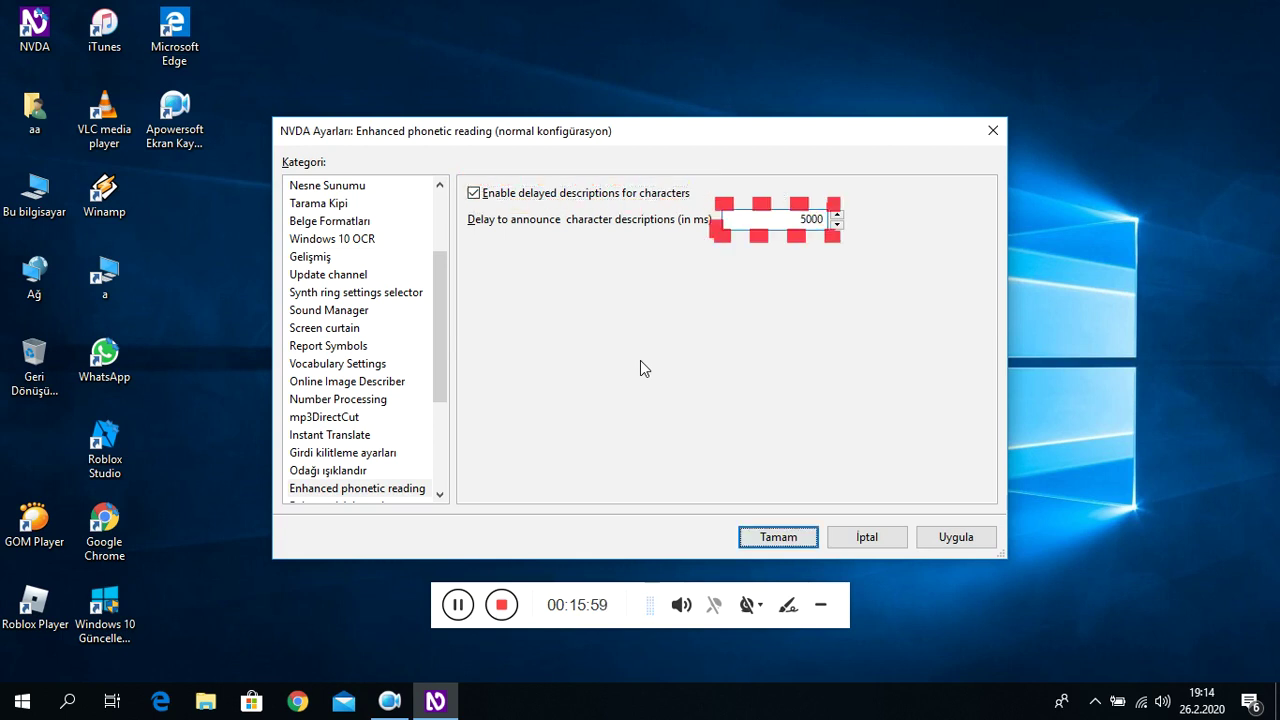
- Switch to the Enhanced Aria settings category and review its reporting options for banners, main content, search forms and forms with form role
key(Tab)
key(Tab)
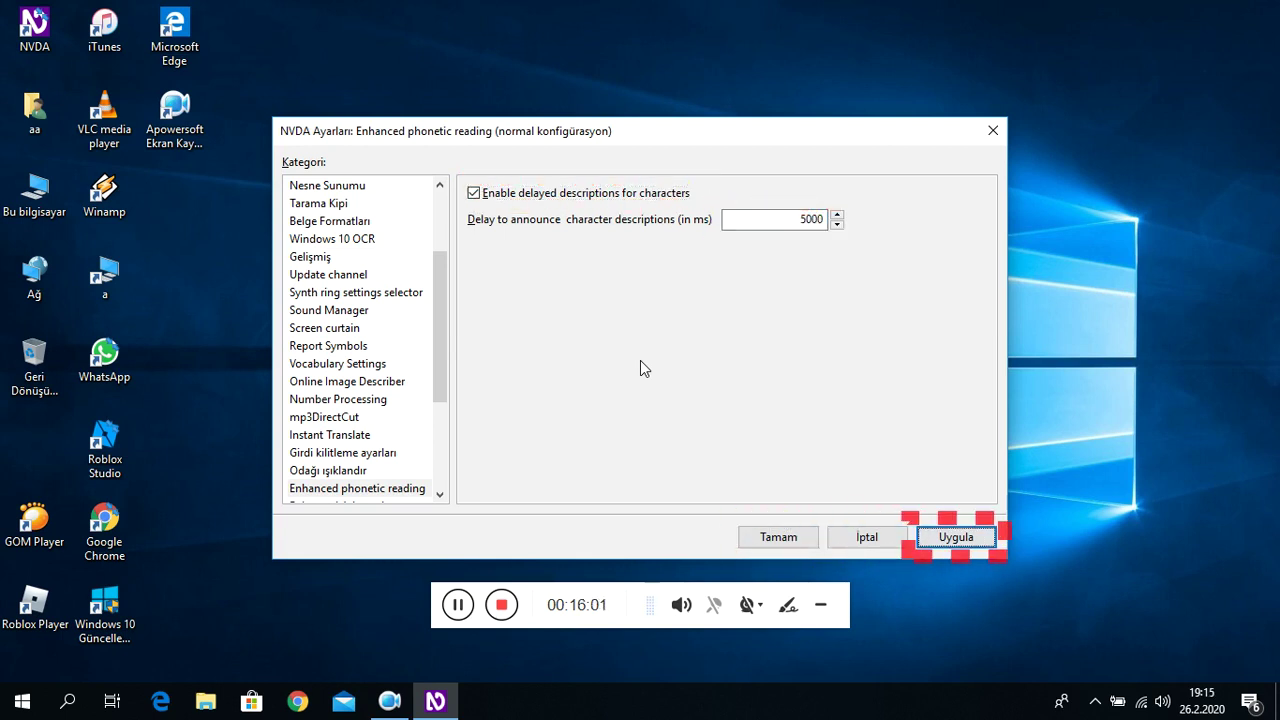
key(Tab)
key(Down)
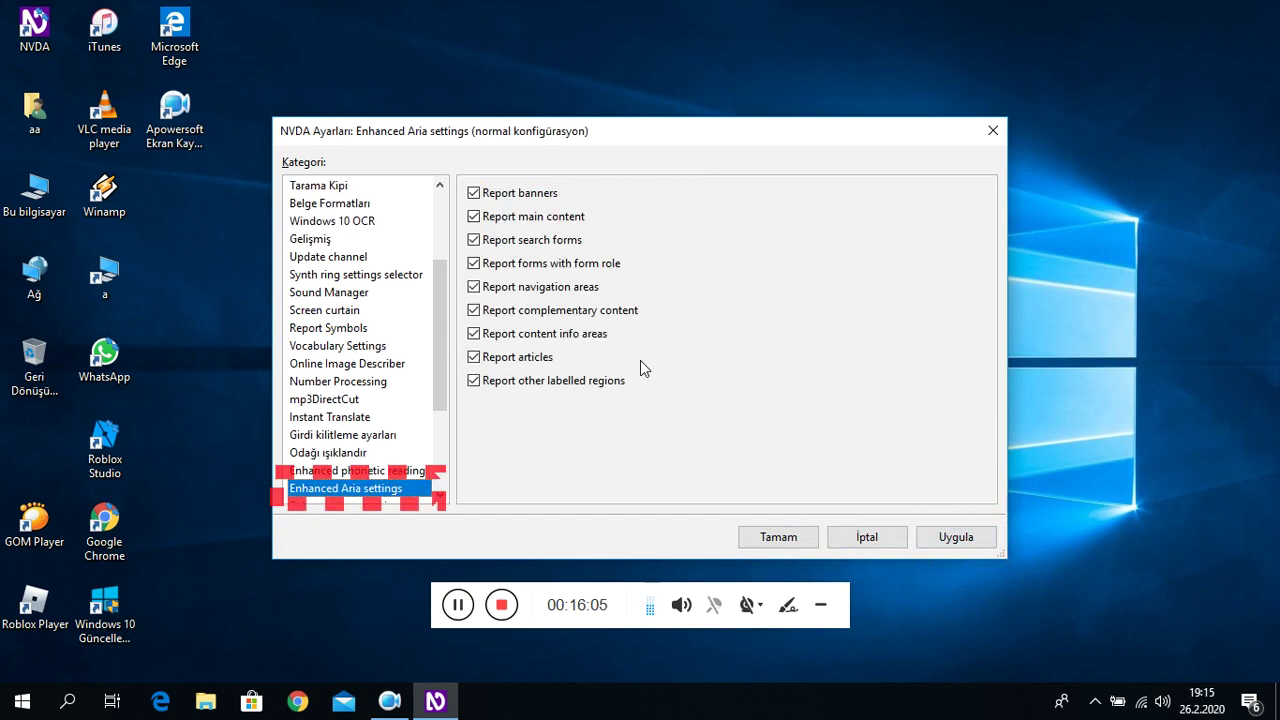
key(Tab)
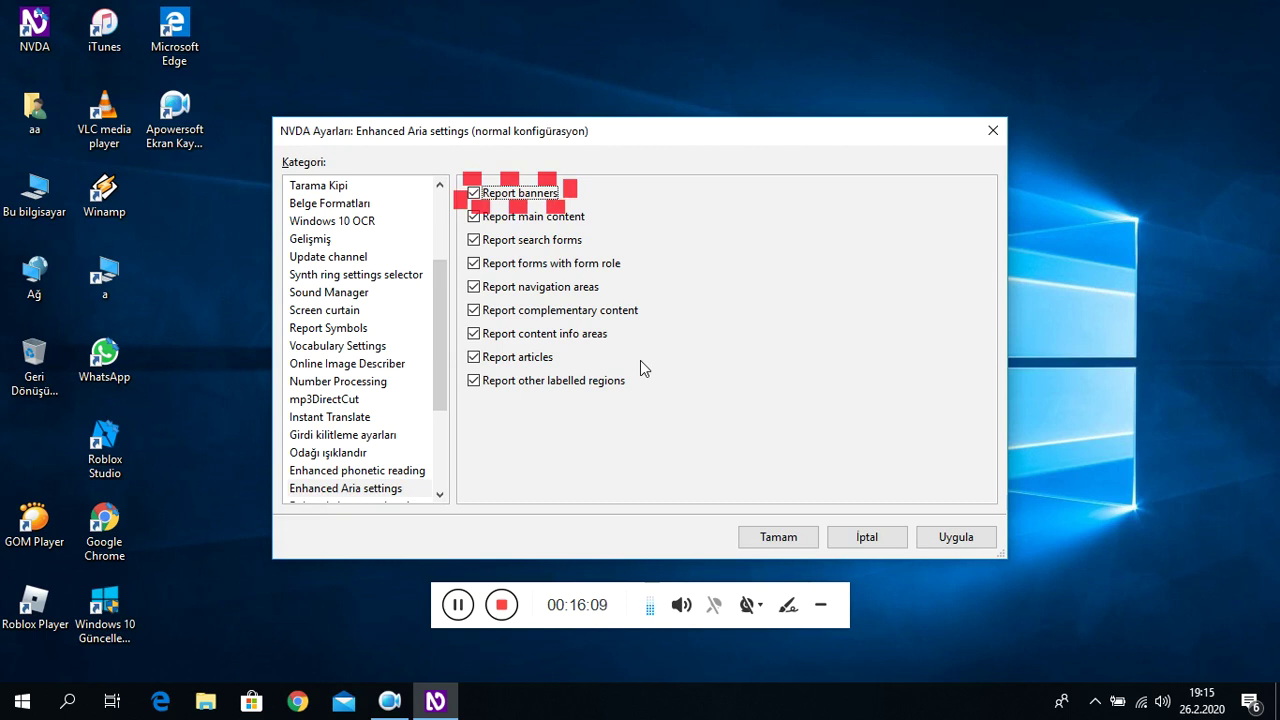
key(Tab)
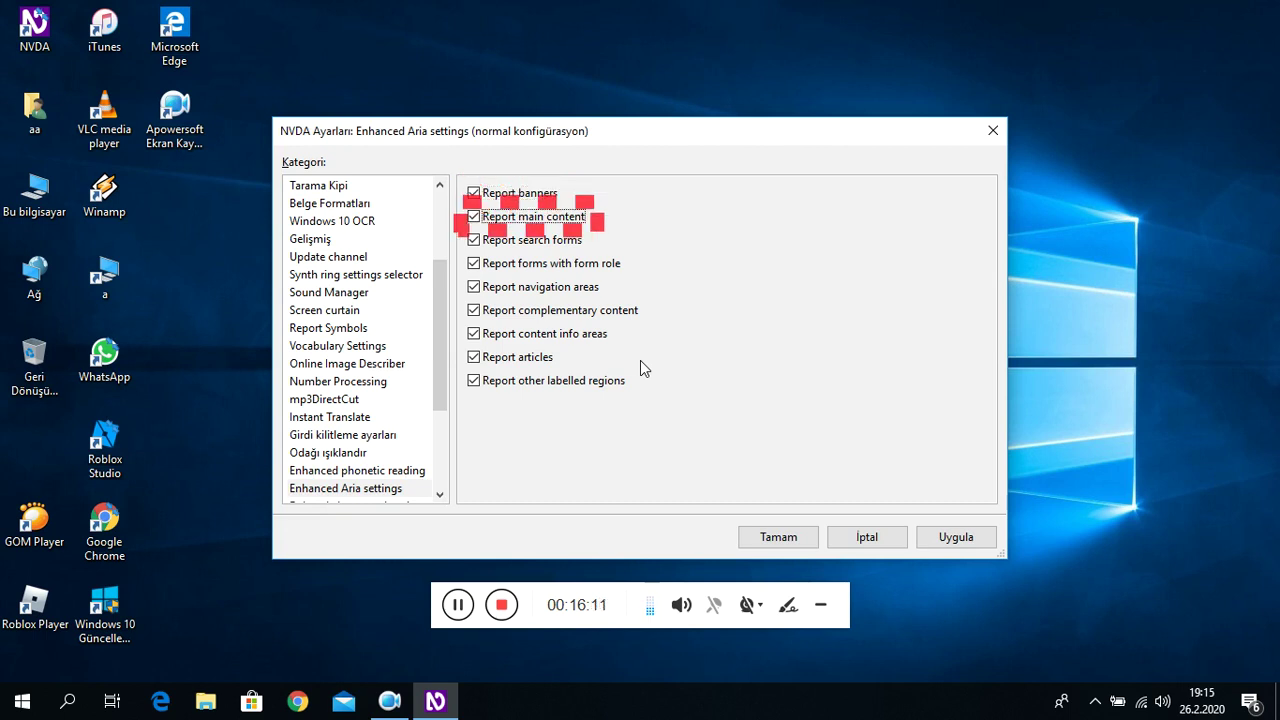
key(Tab)
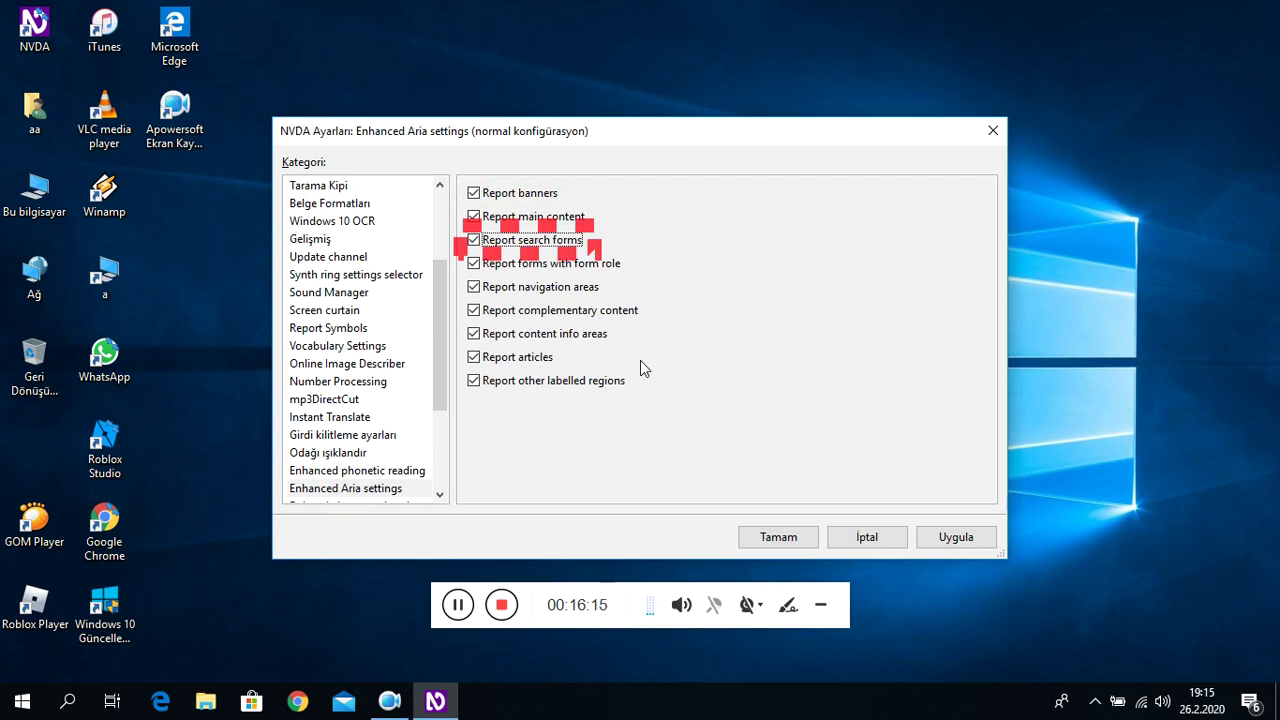
key(Tab)
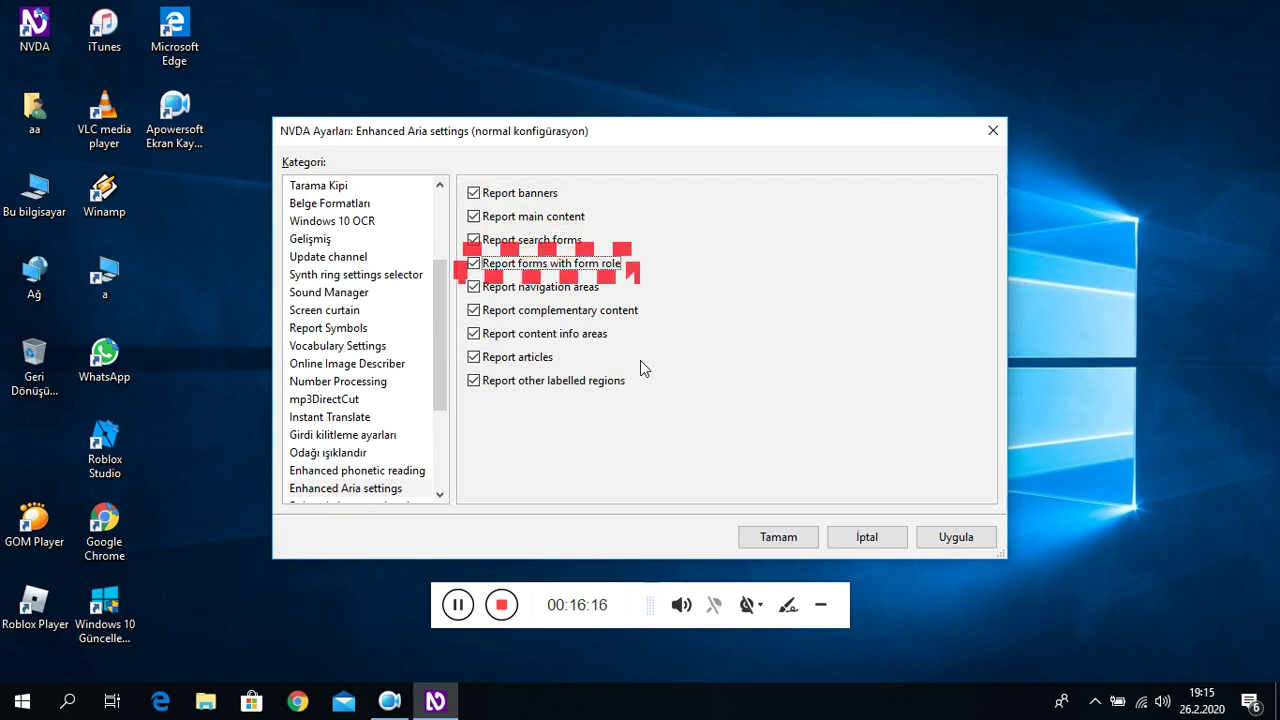
- Review the reporting options for navigation areas, complementary content, content info areas, articles and other labelled regions
key(Tab)
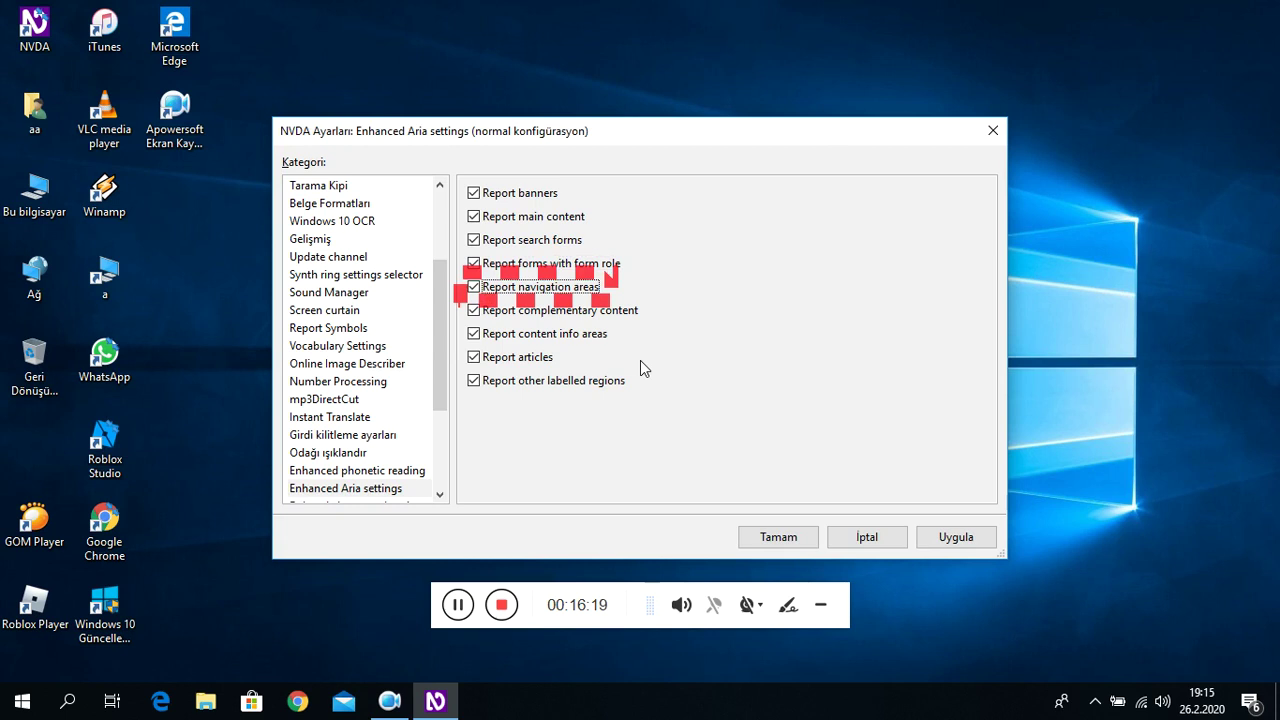
key(Tab)
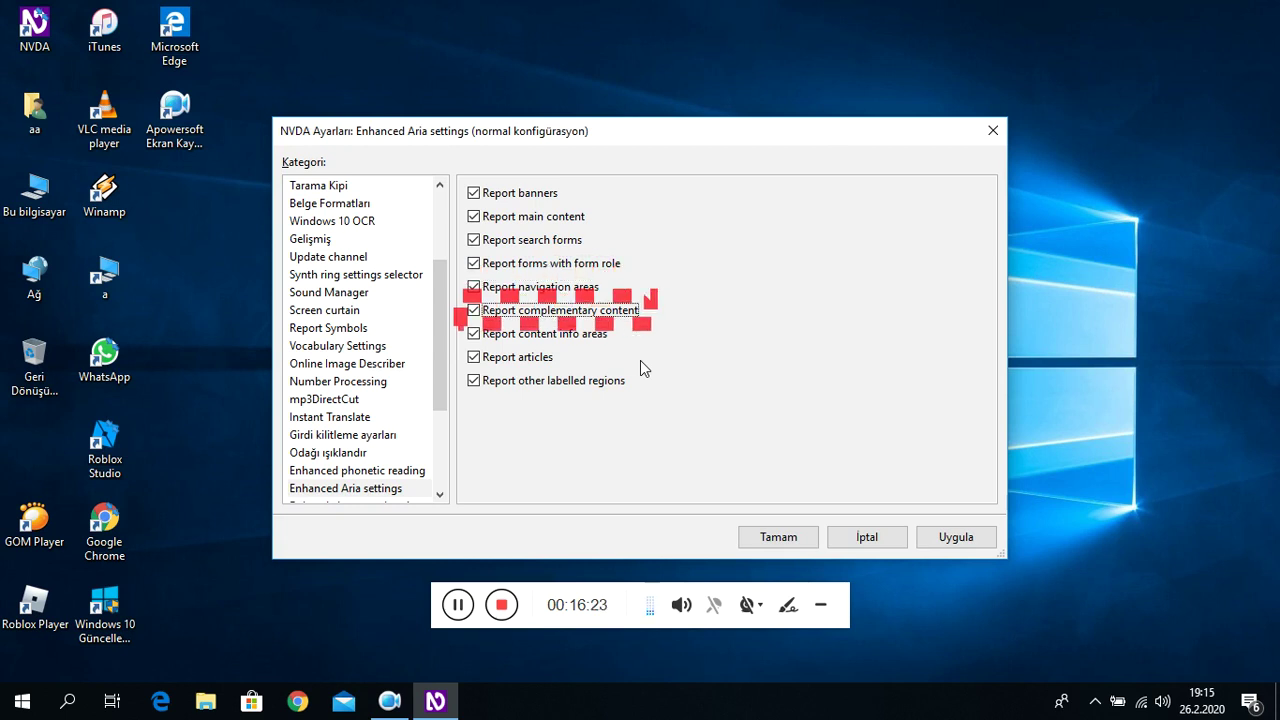
key(Tab)
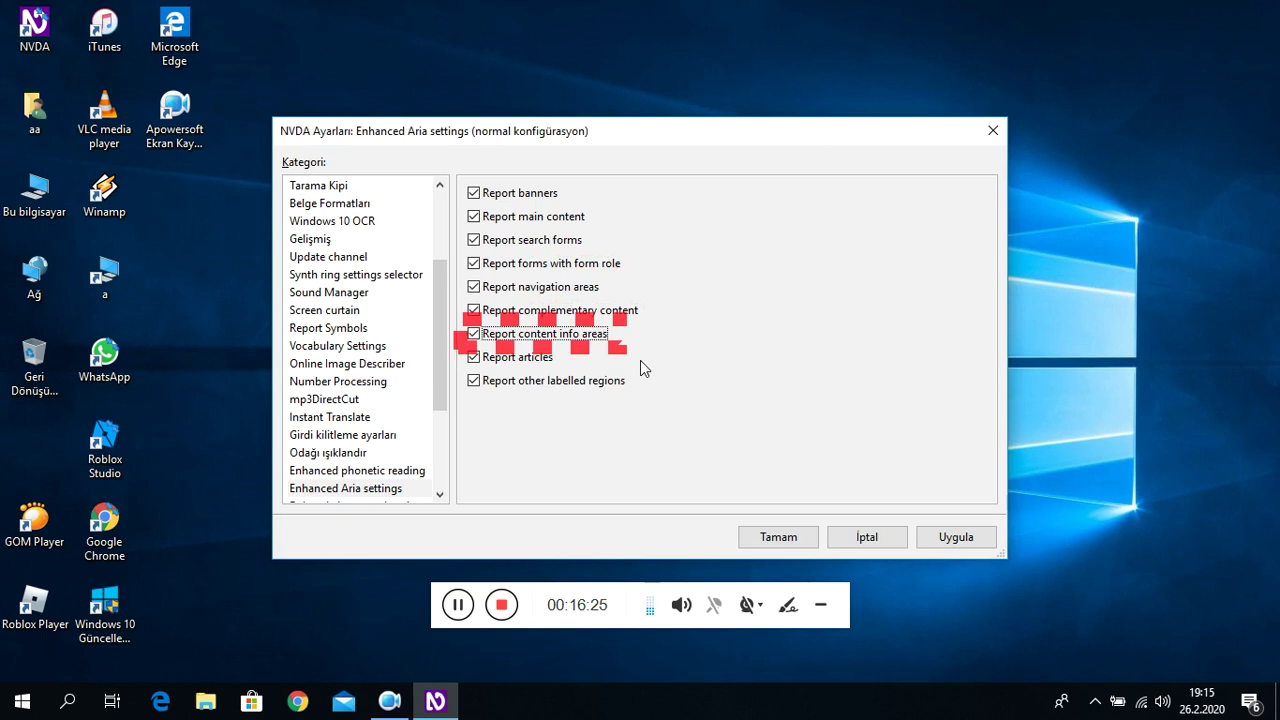
key(Tab)
key(Tab)
key(Tab)
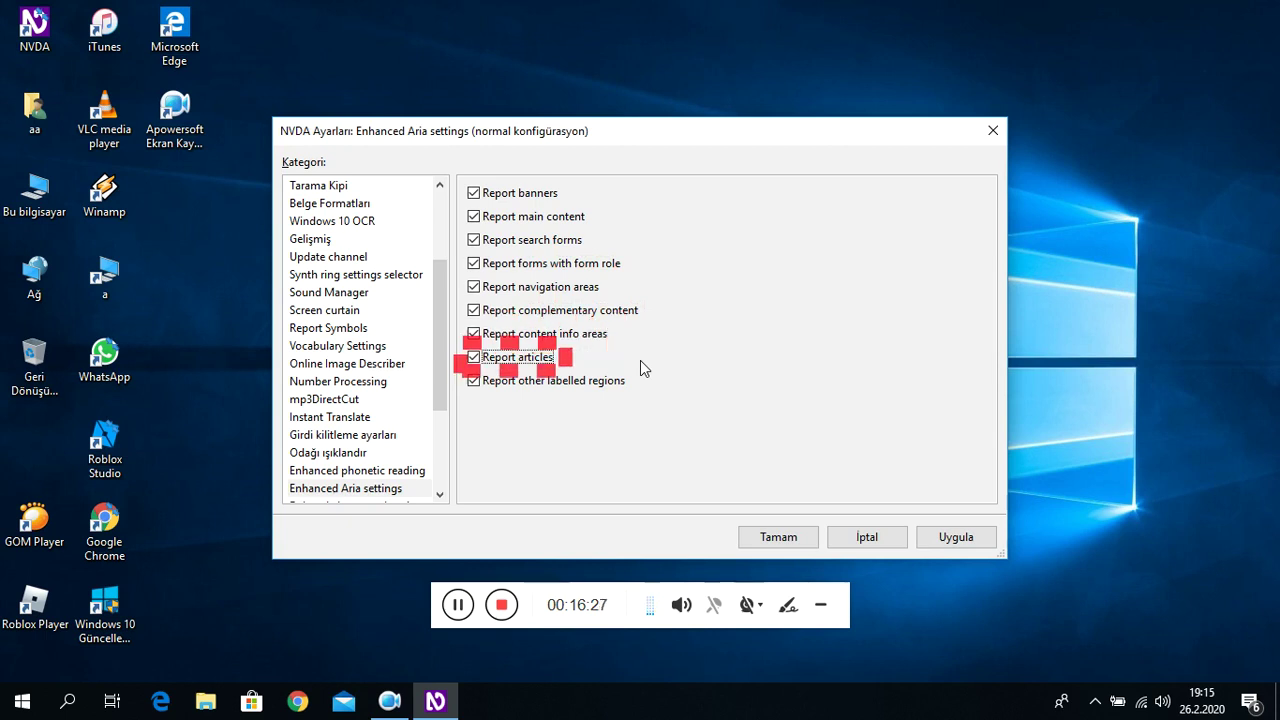
key(Tab)
key(Tab)
key(Tab)
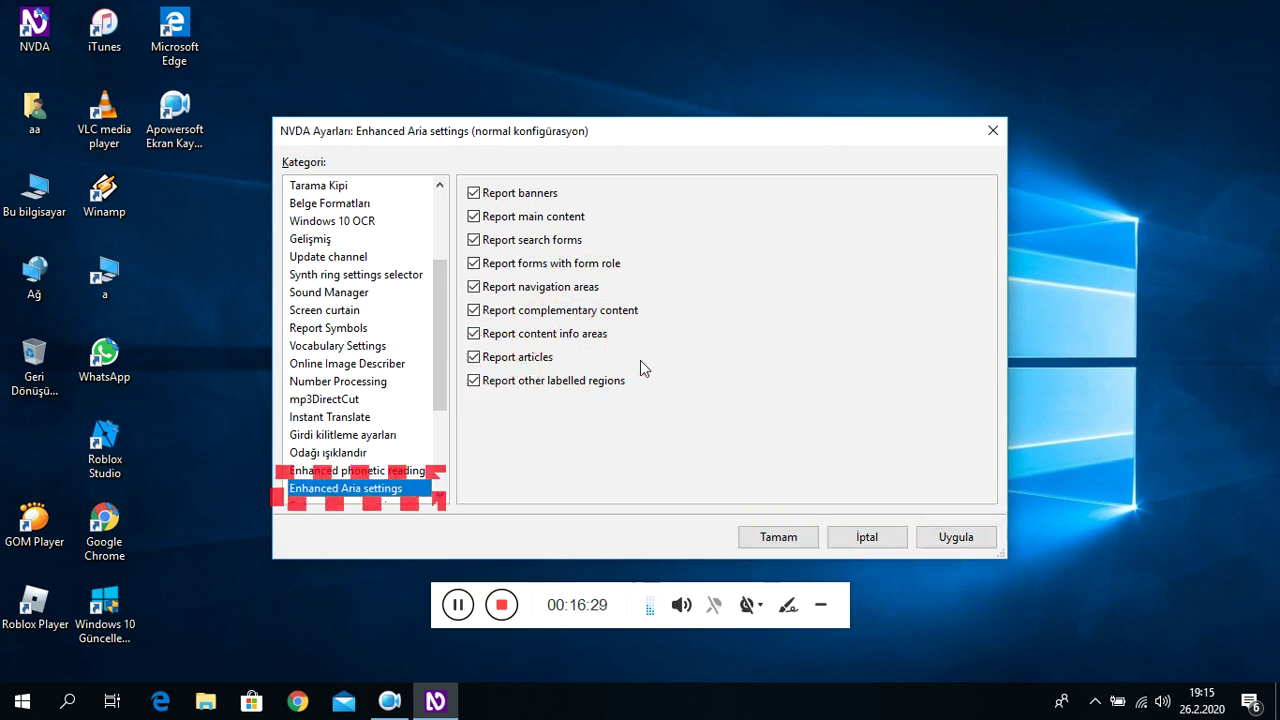
- Switch to the Delayed character descriptions category and review its enable and announcement delay options
key(Down)
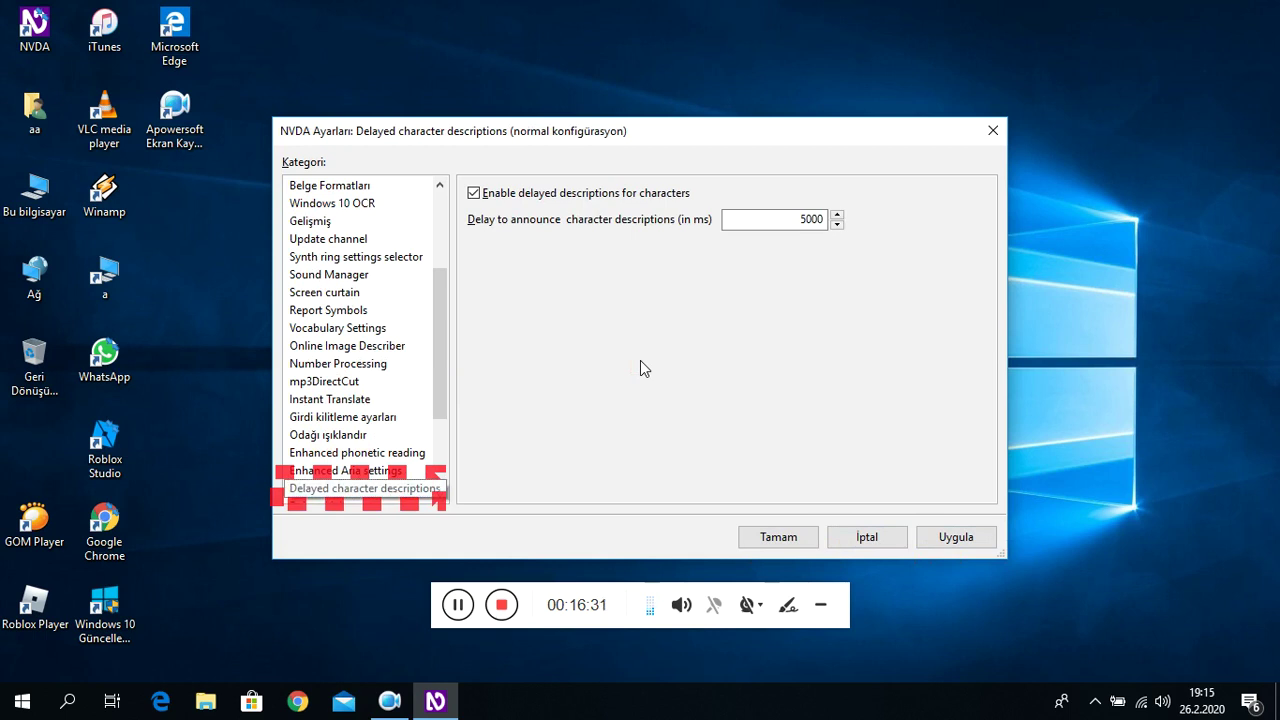
key(Tab)
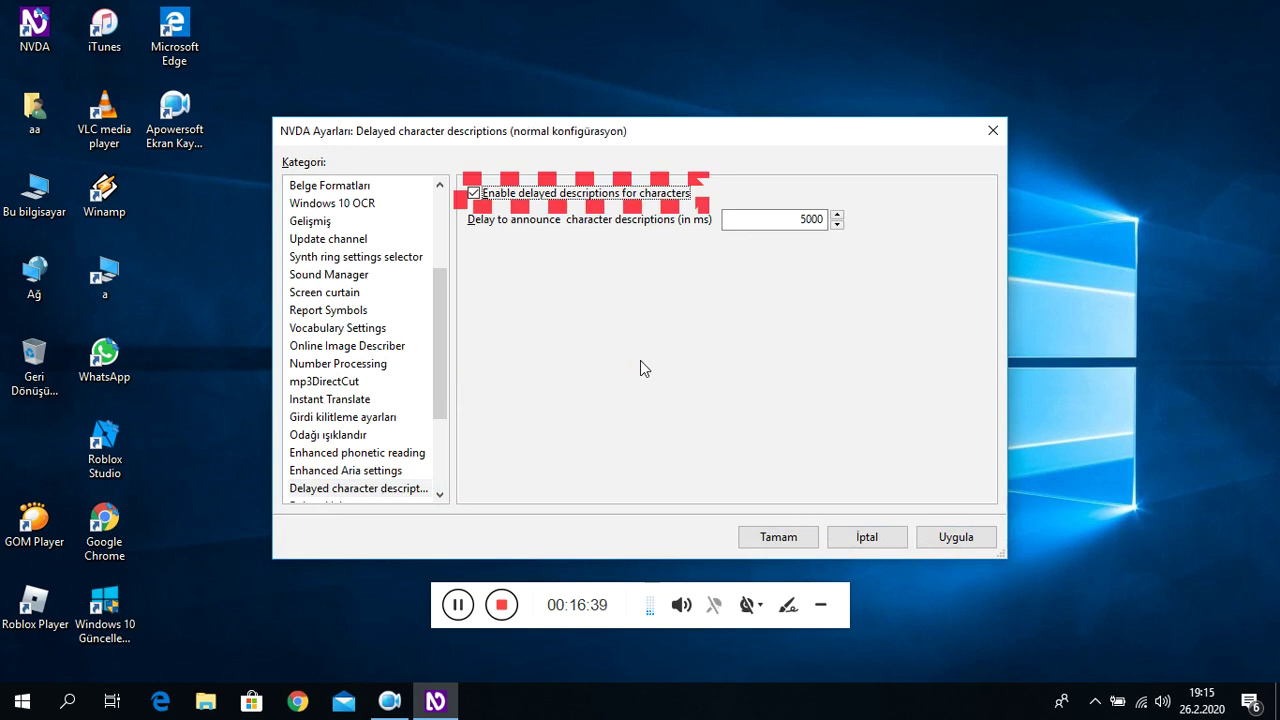
key(Tab)
key(Tab)
key(Tab)
key(Tab)
key(Tab)
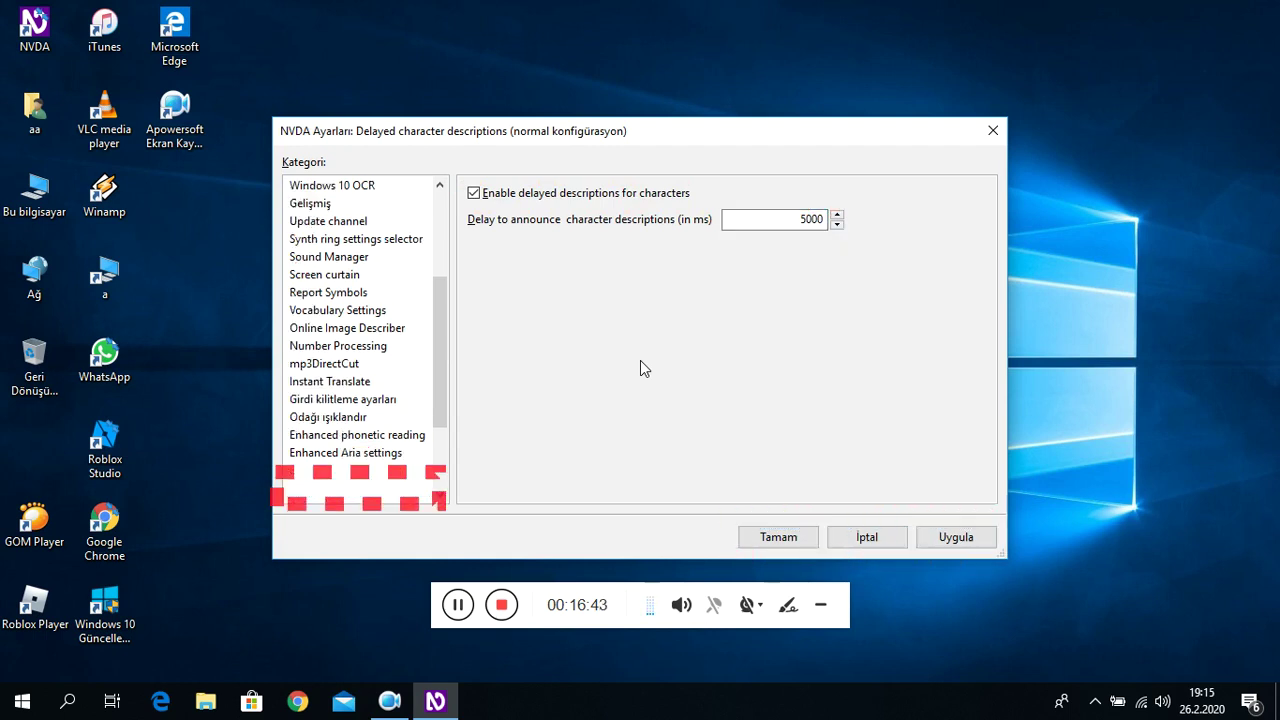
- Switch to the Debug Helper category and review the numbers of blank lines before and after each mark
key(Down)
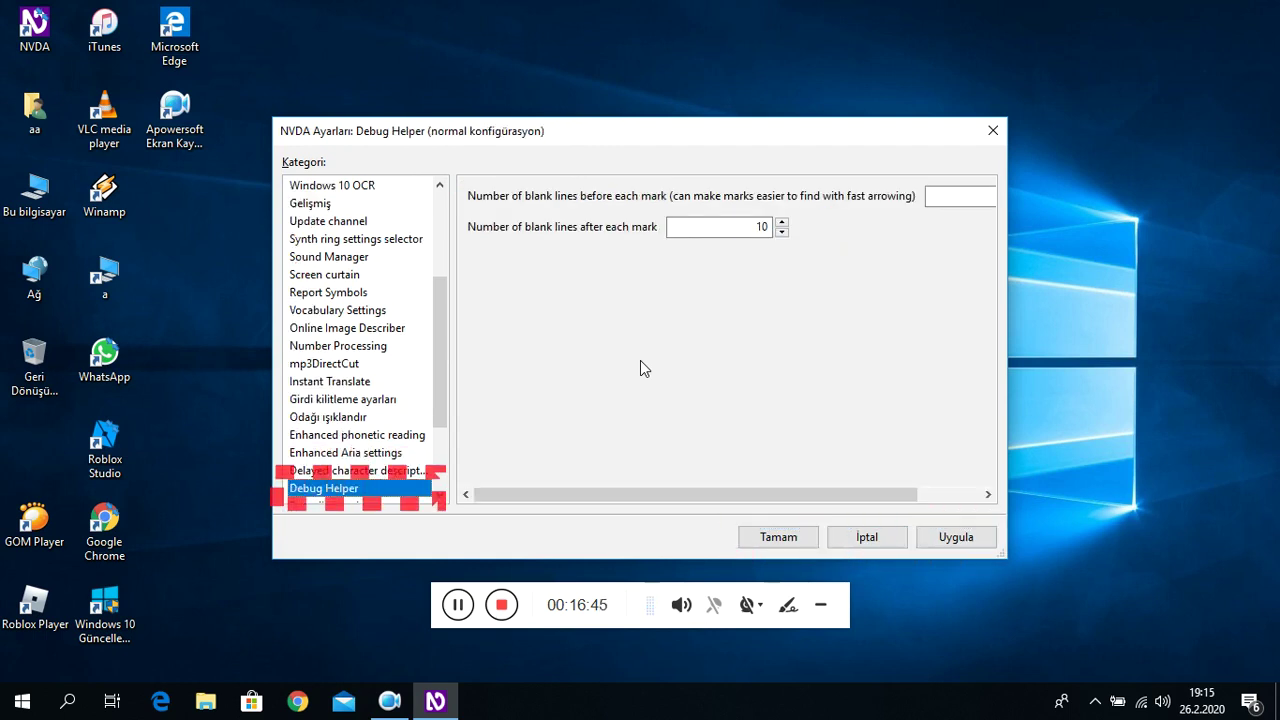
key(Tab)
key(Tab)
key(Tab)
key(Tab)
key(Tab)
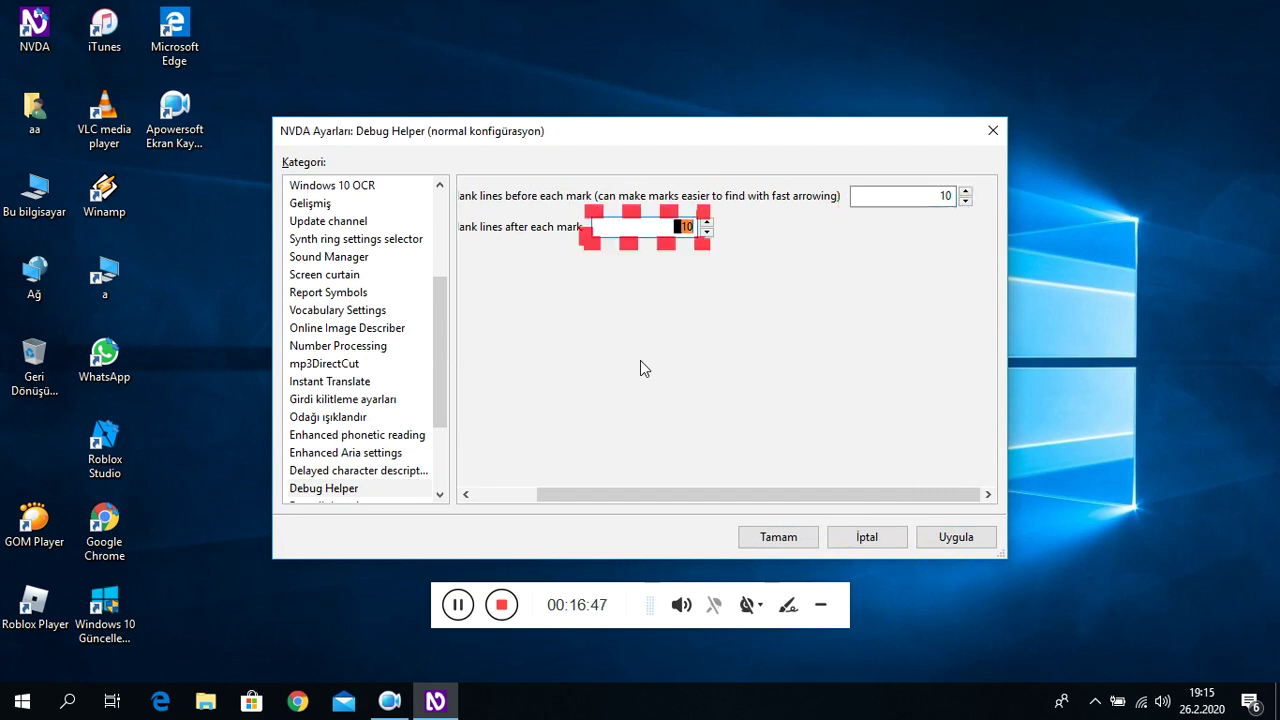
key(Tab)
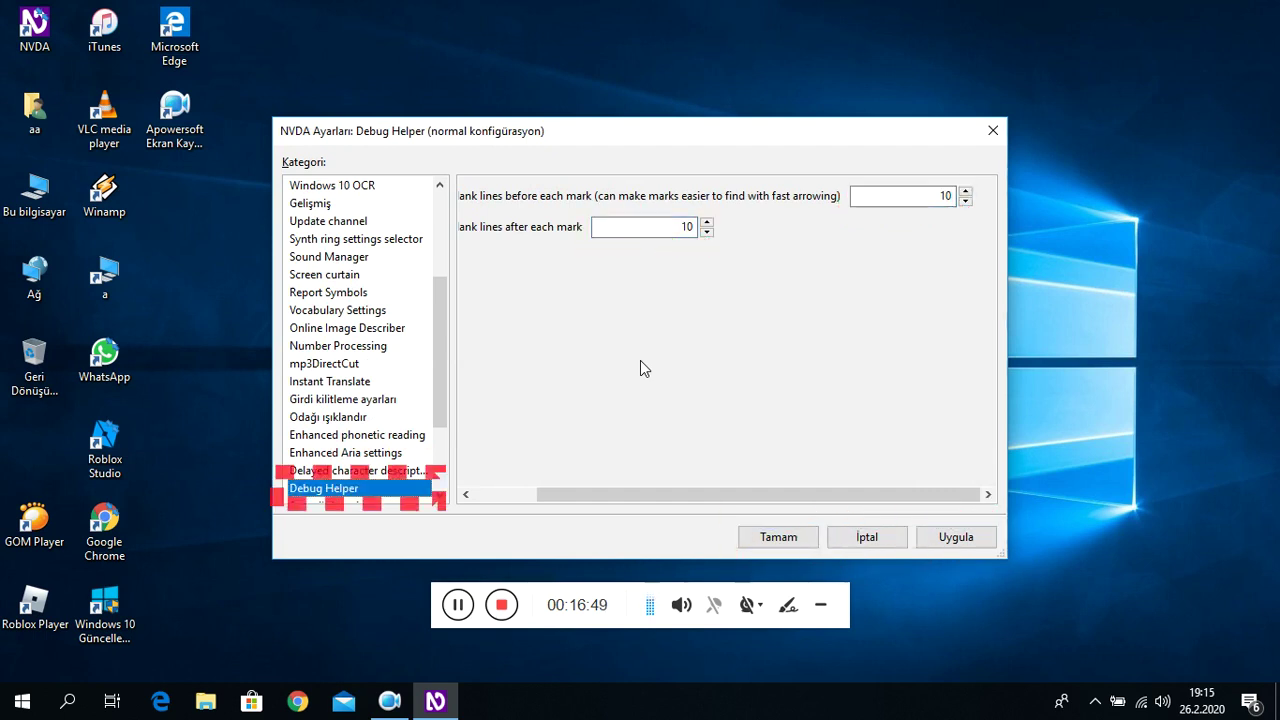
- Switch to the Bu tarih hangi gün... category and review its date picker accessibility, guidance message length and vertical movement options
key(Down)
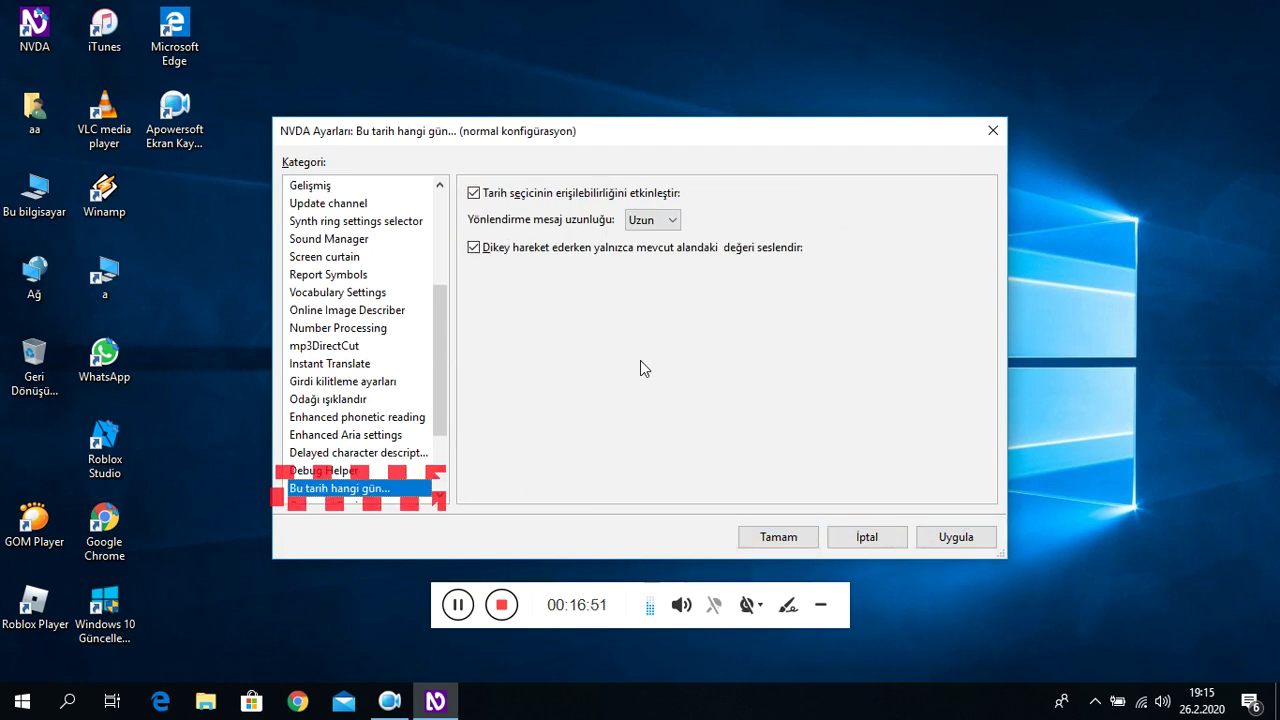
key(Tab)
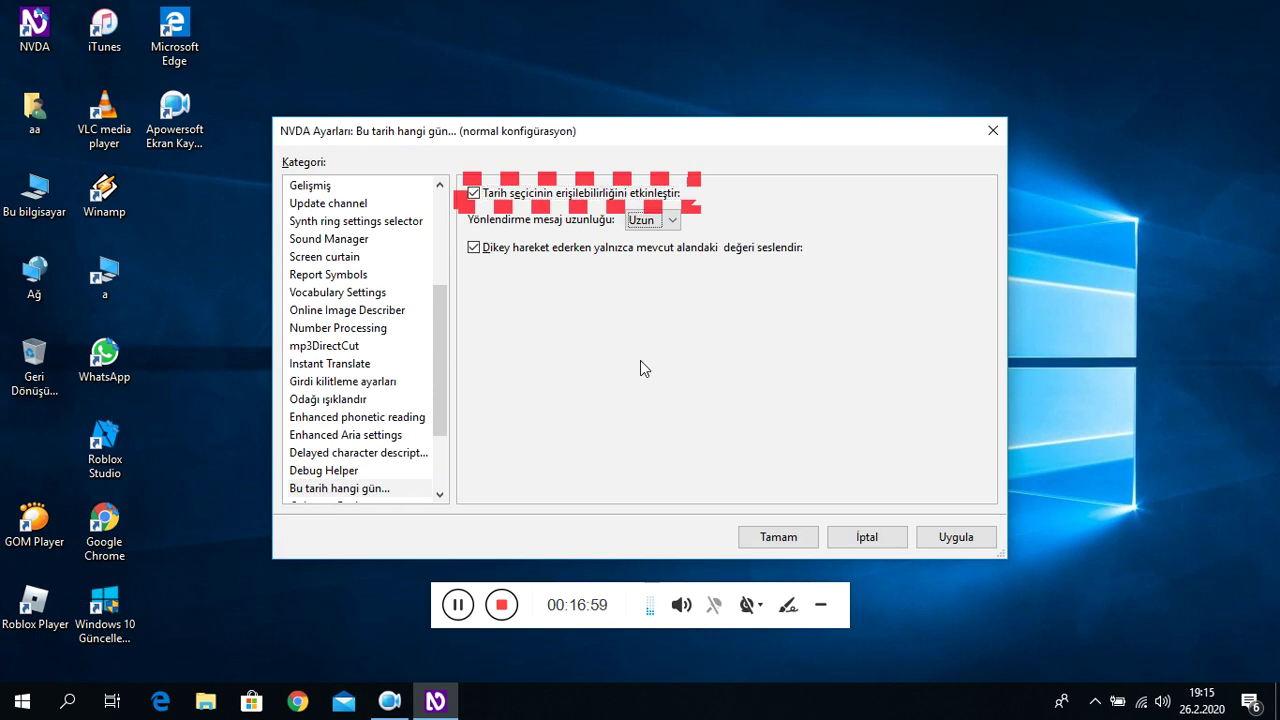
key(Tab)
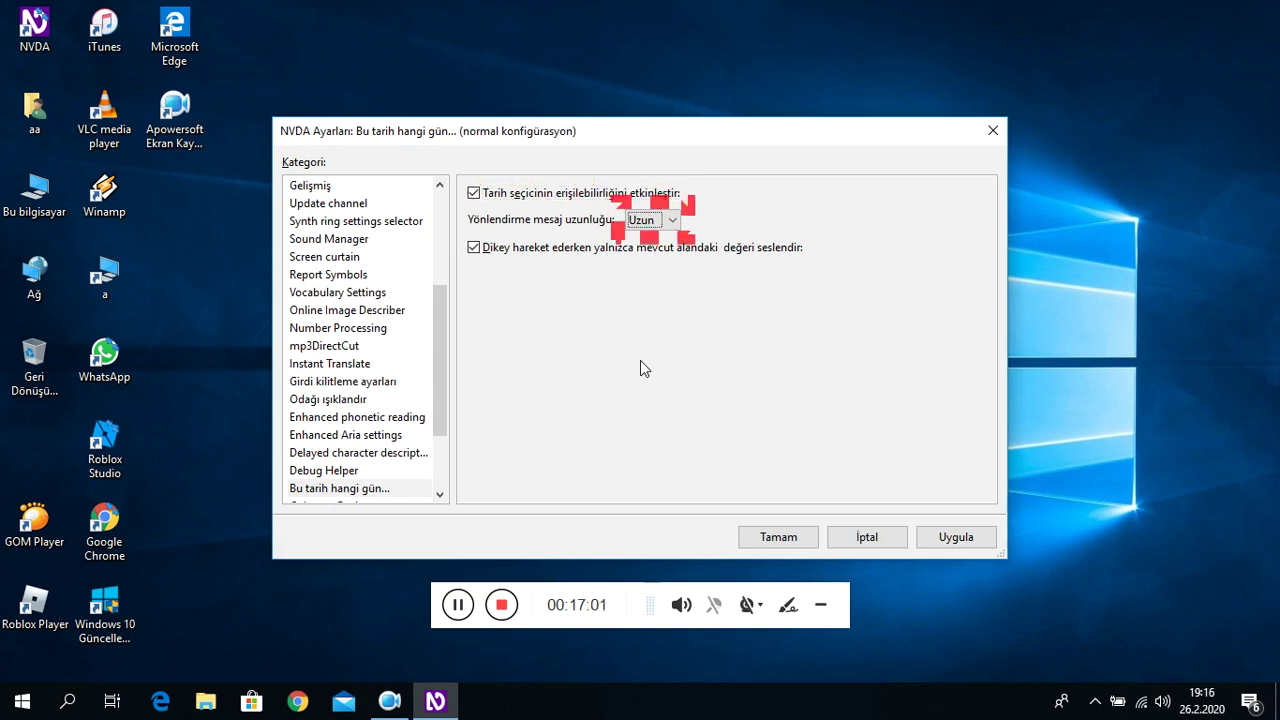
key(Tab)
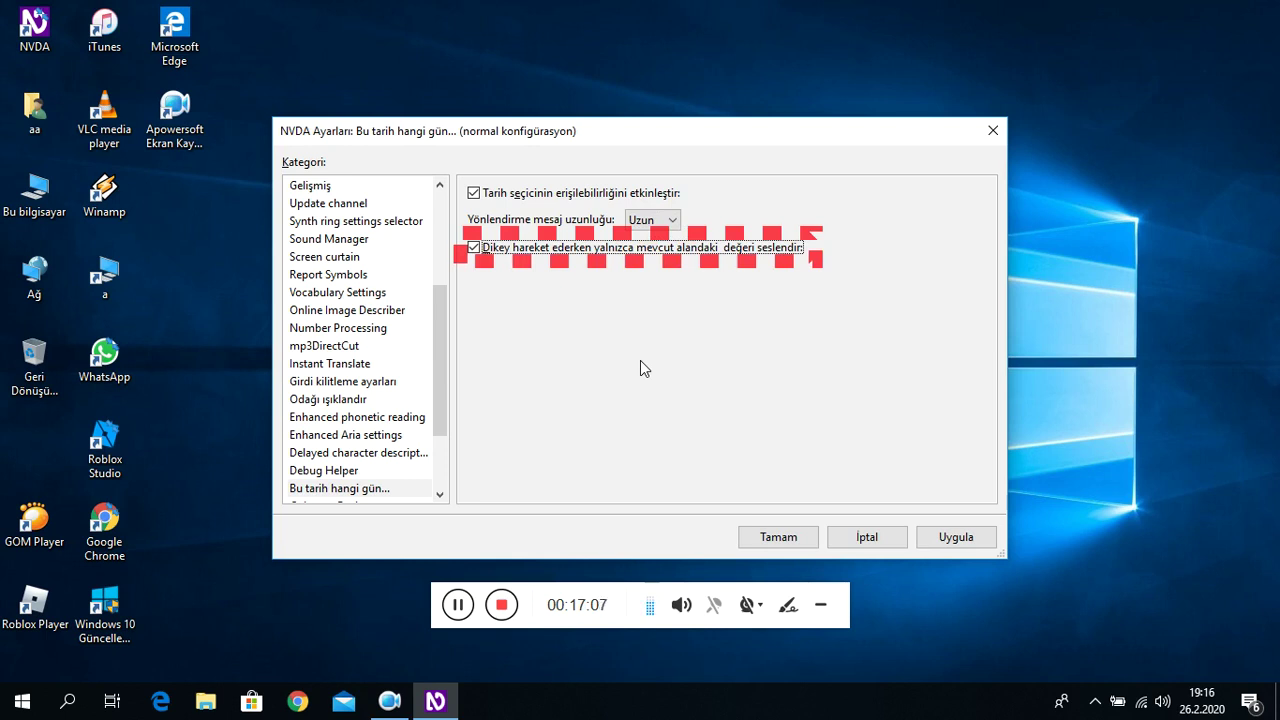
key(Tab)
key(Tab)
key(Tab)
key(Tab)
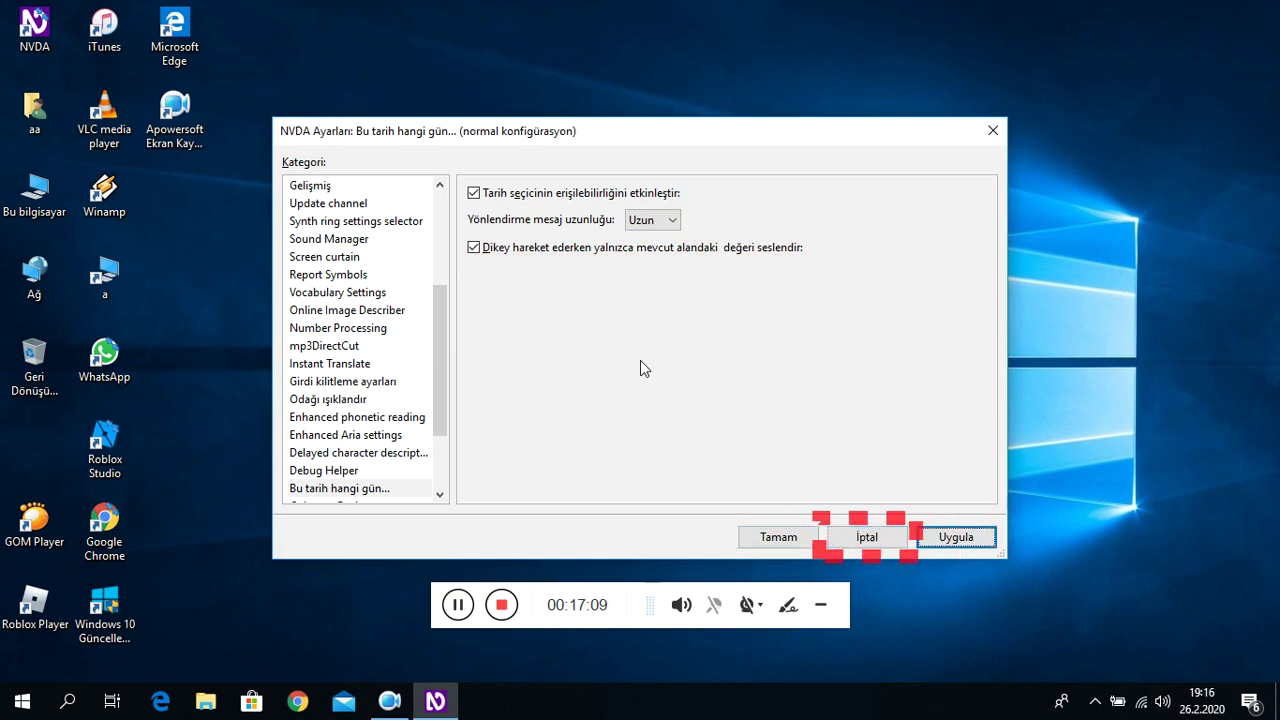
- Switch to the Columns Review category and review the column header options and the keys to use with numbers
key(Down)
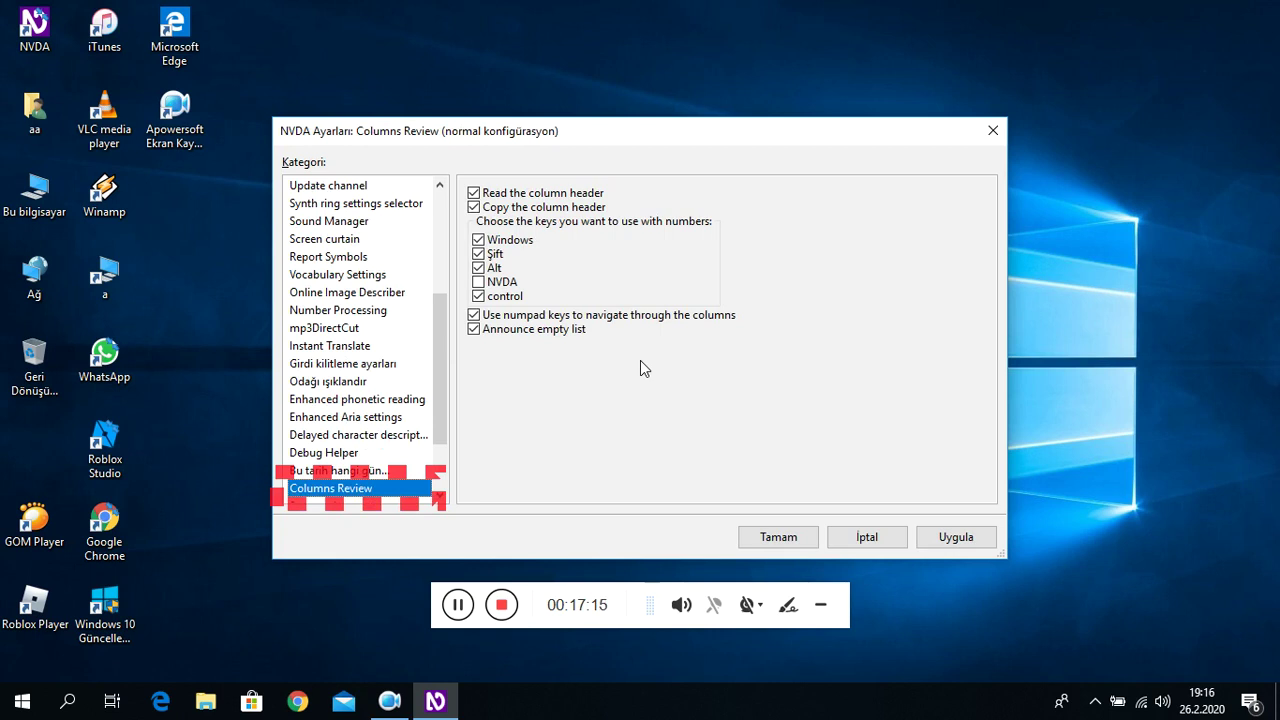
key(Tab)
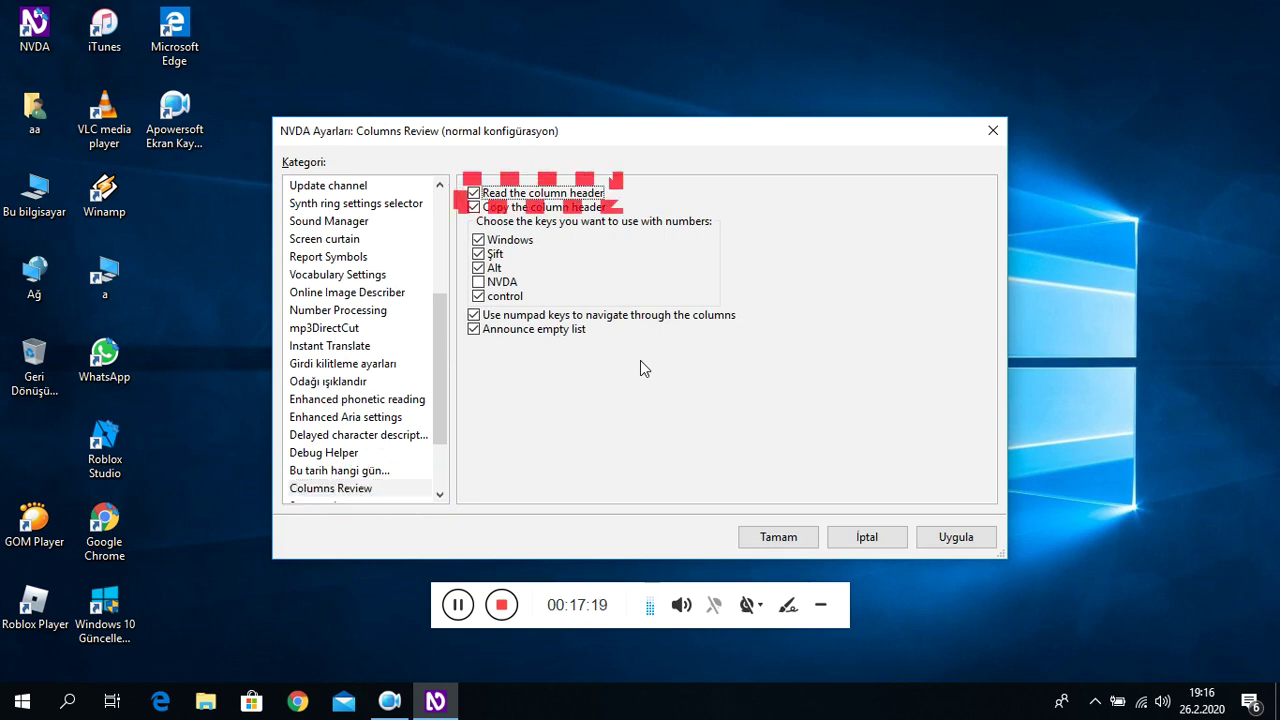
key(Tab)
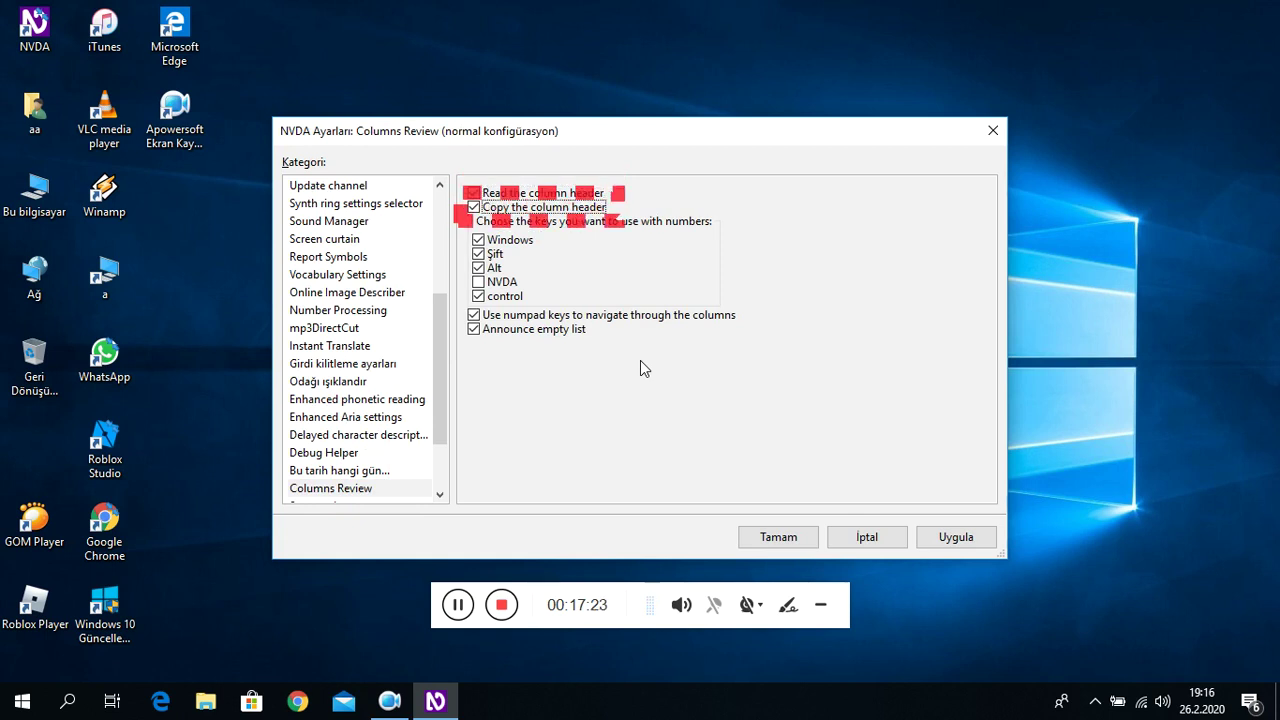
key(Tab)
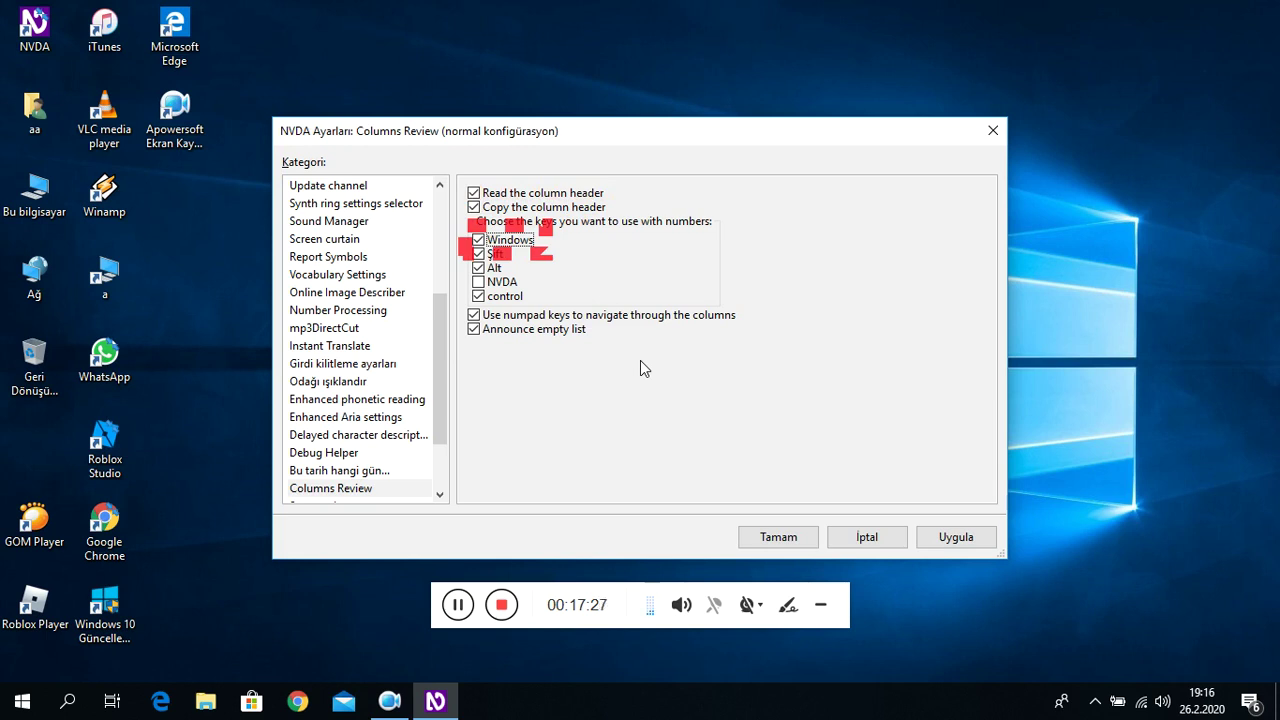
key(Down)
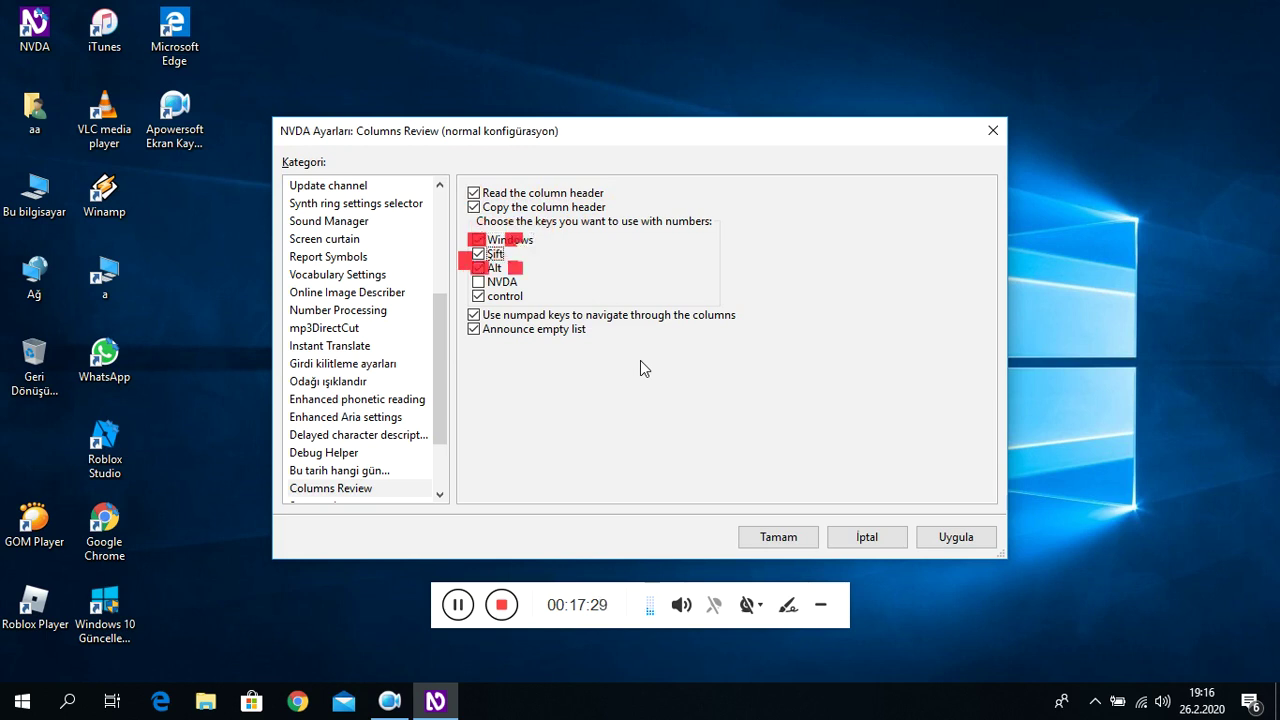
key(Down)
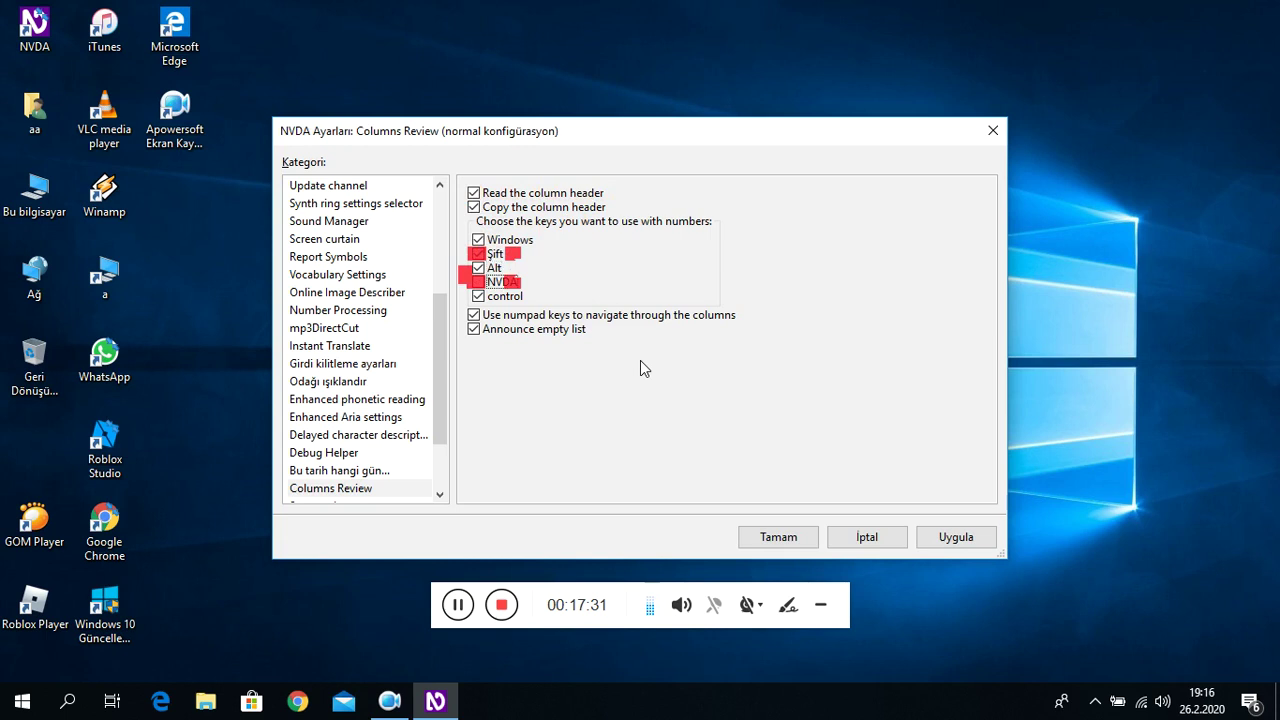
key(Down)
key(Down)
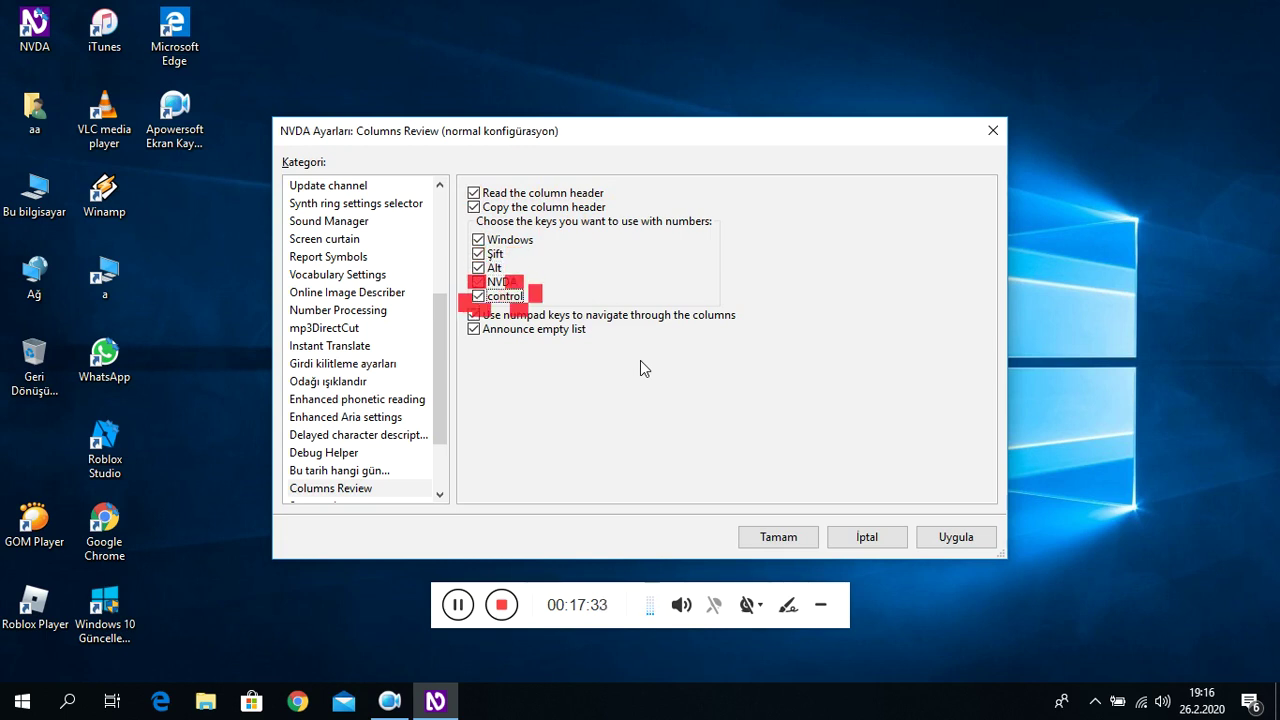
- Enable NVDA among the keys to use with numbers, and review the numpad navigation and empty list options
key(Up)
key(space)
key(Down)
key(Tab)
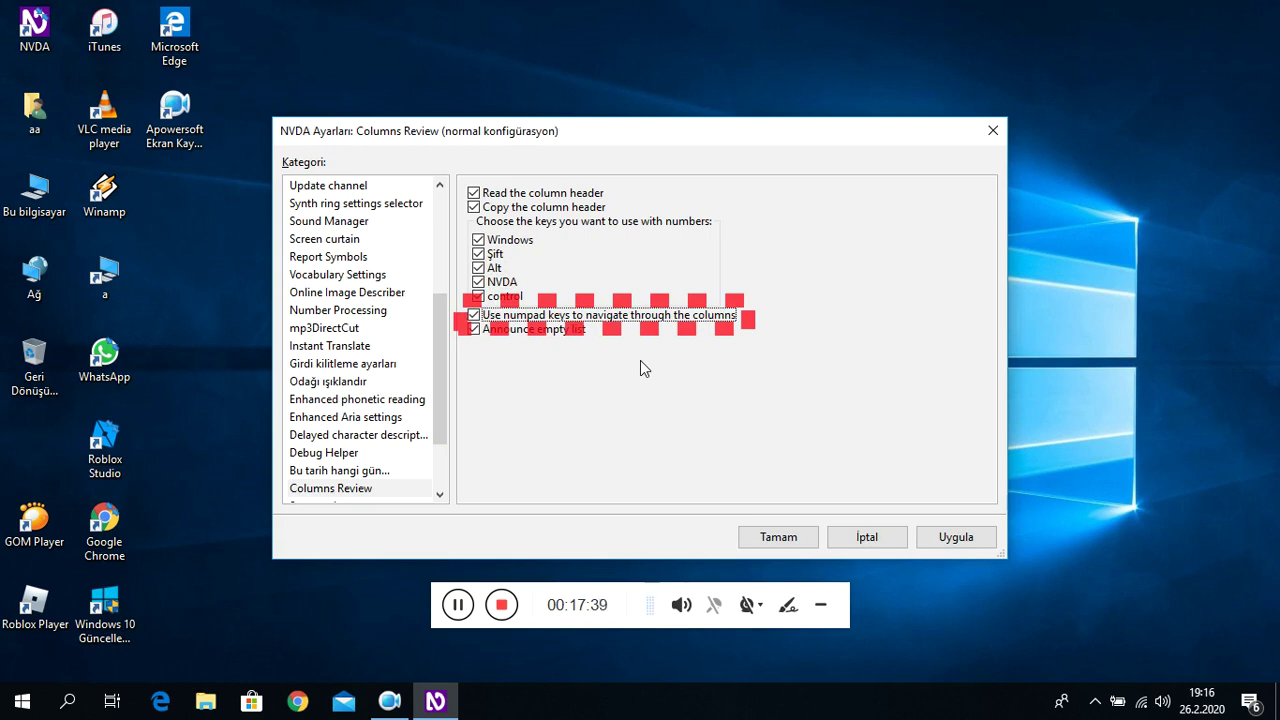
key(Tab)
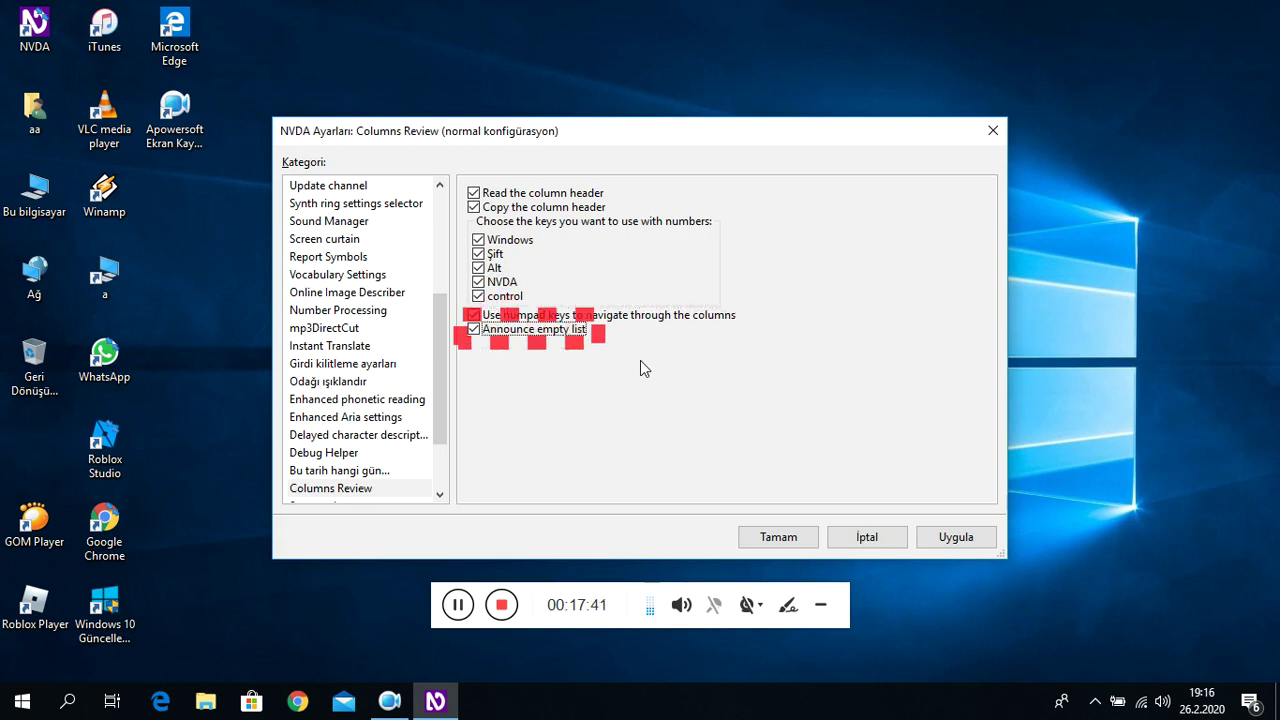
key(Tab)
key(Tab)
key(Tab)
key(Tab)
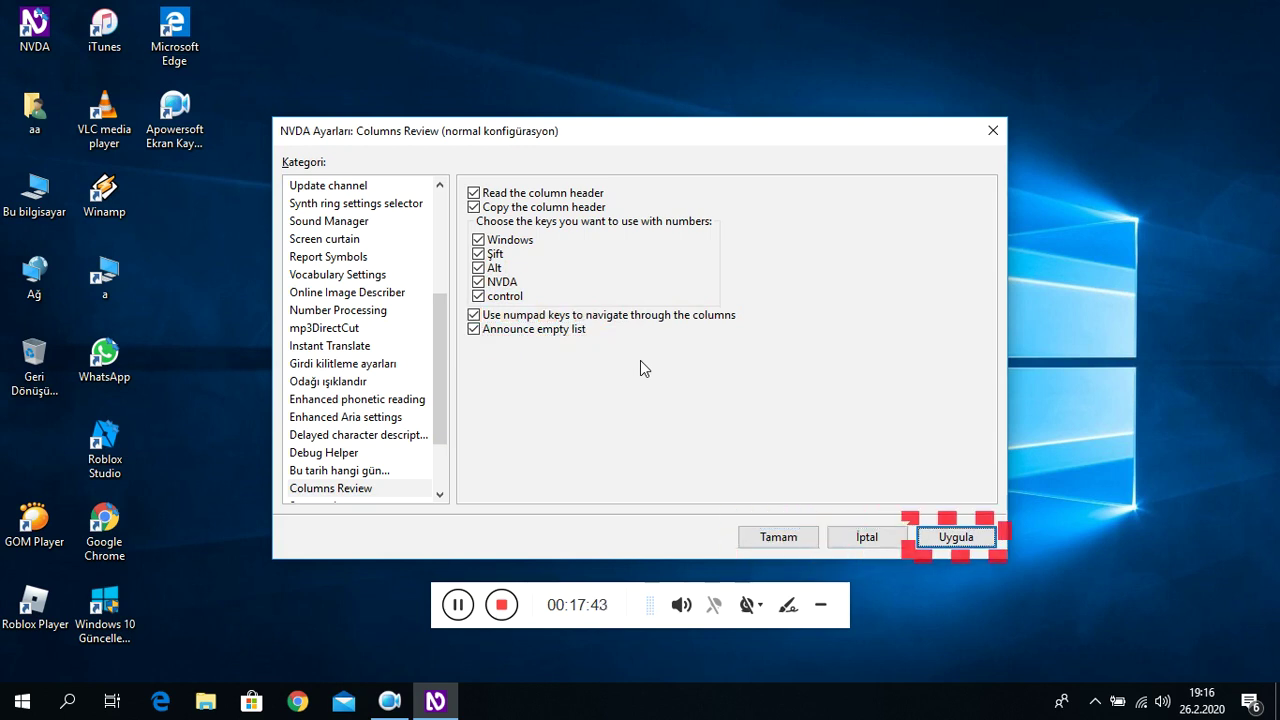
- Switch to the Saat ayarları category and review its time and date formats, announcement interval and type, chime sound and quiet hours options
key(Down)
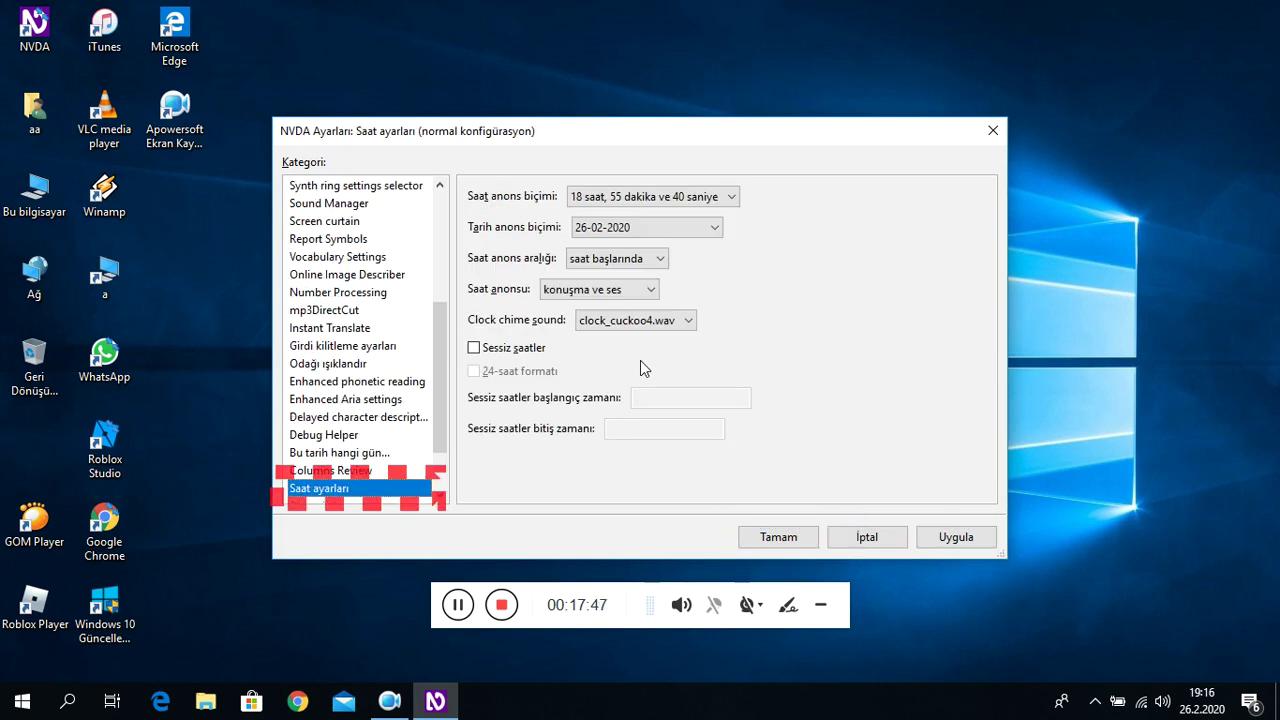
key(Tab)
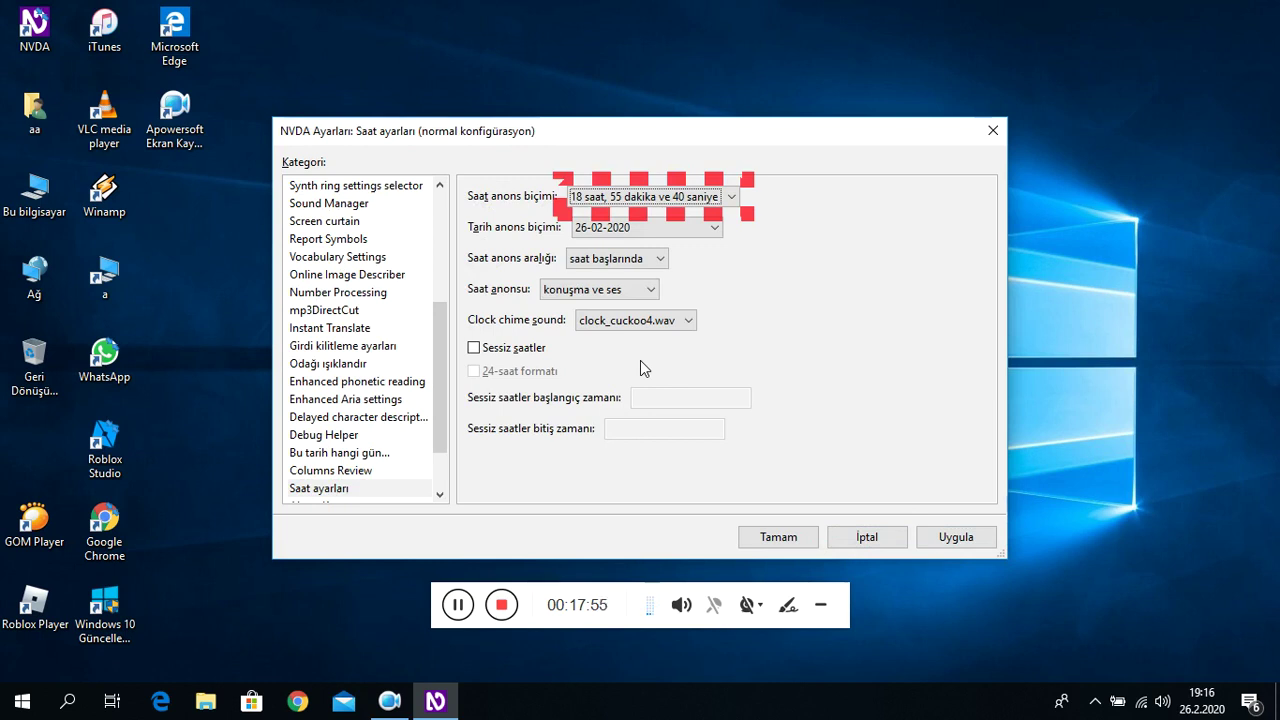
key(Tab)
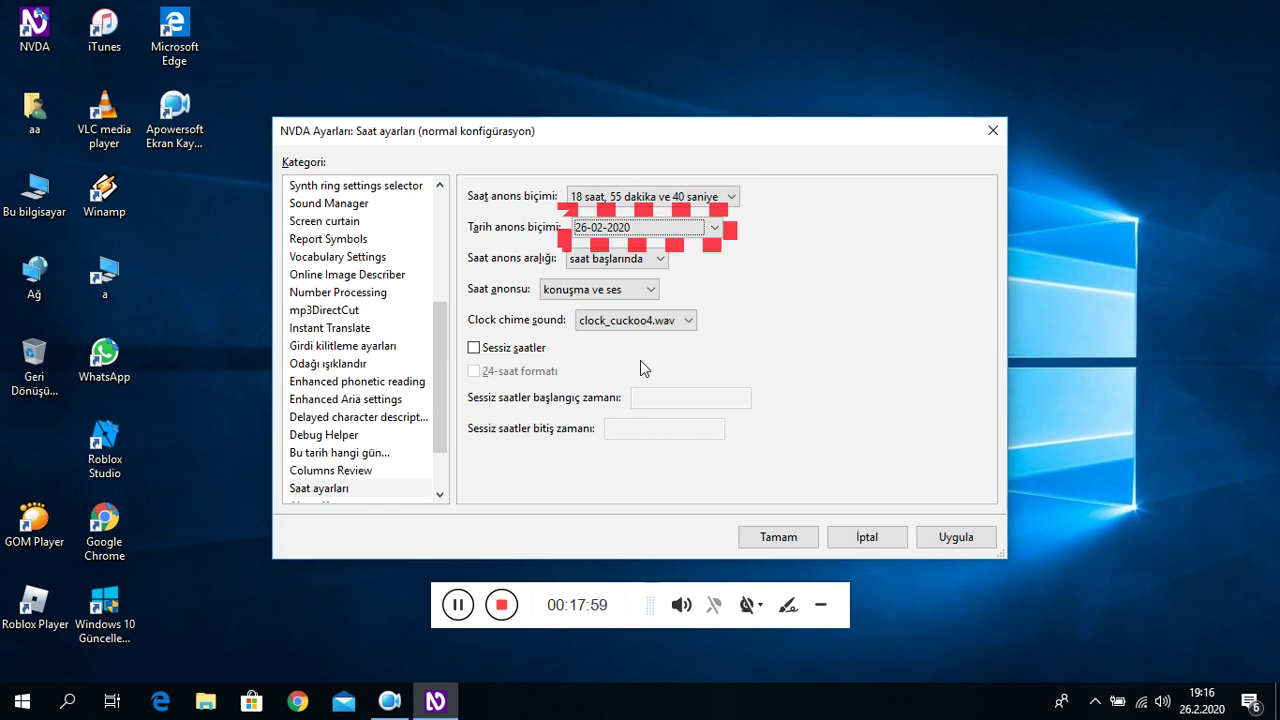
key(Tab)
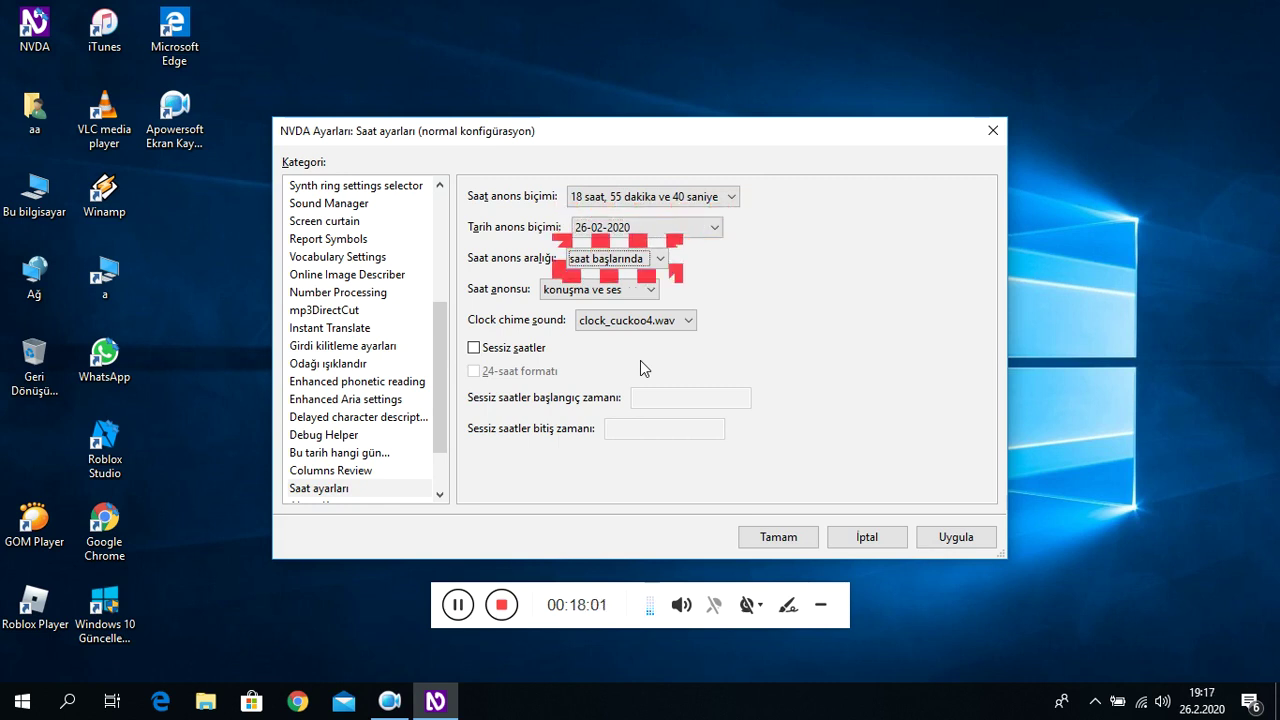
key(Tab)
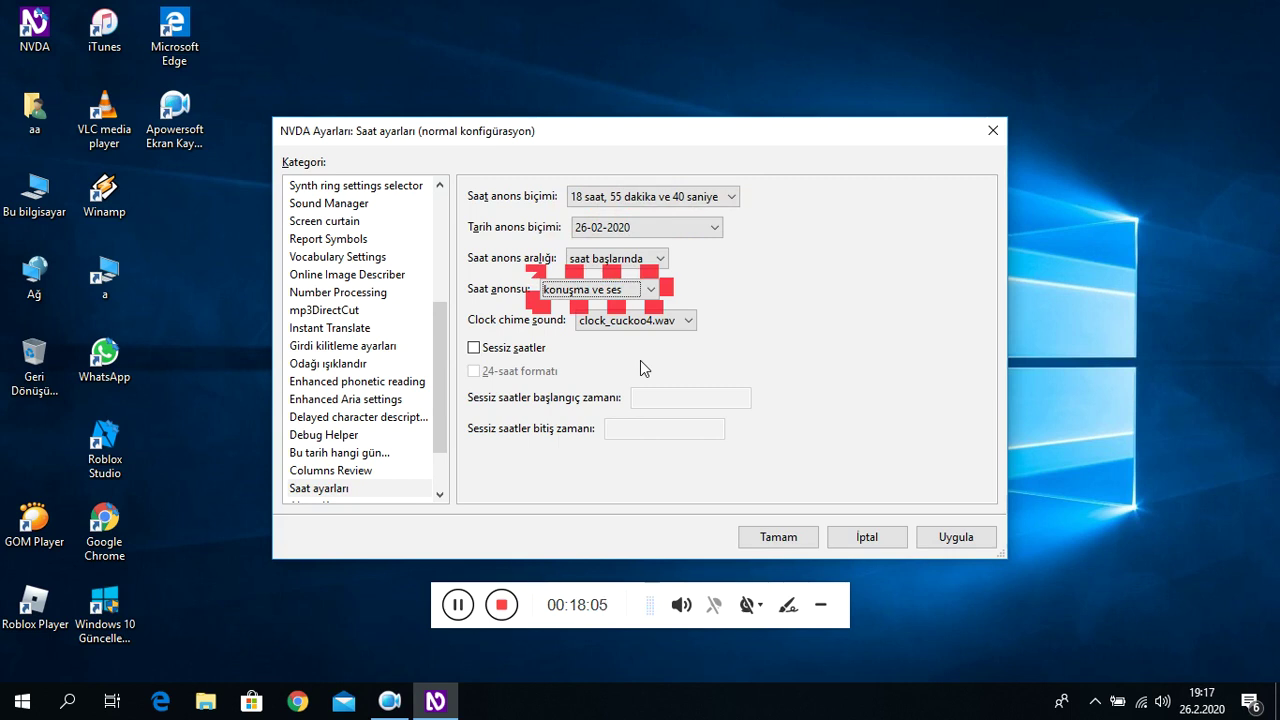
key(Tab)
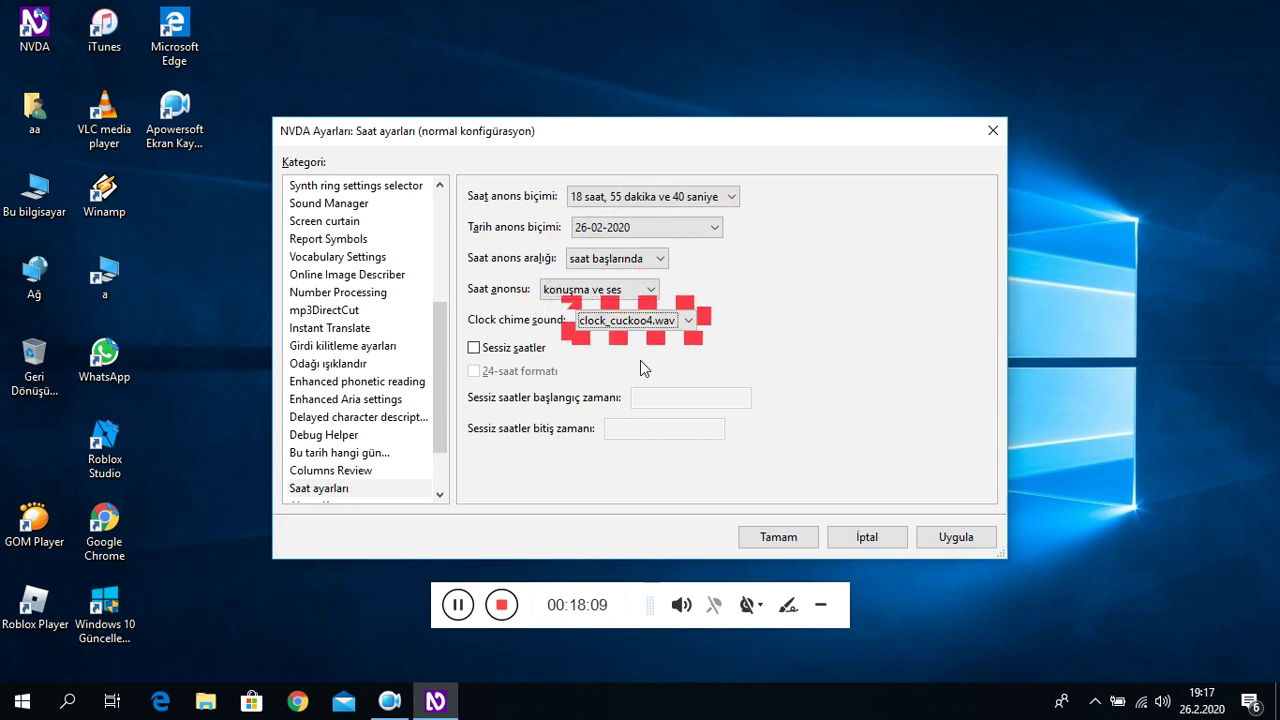
key(Tab)
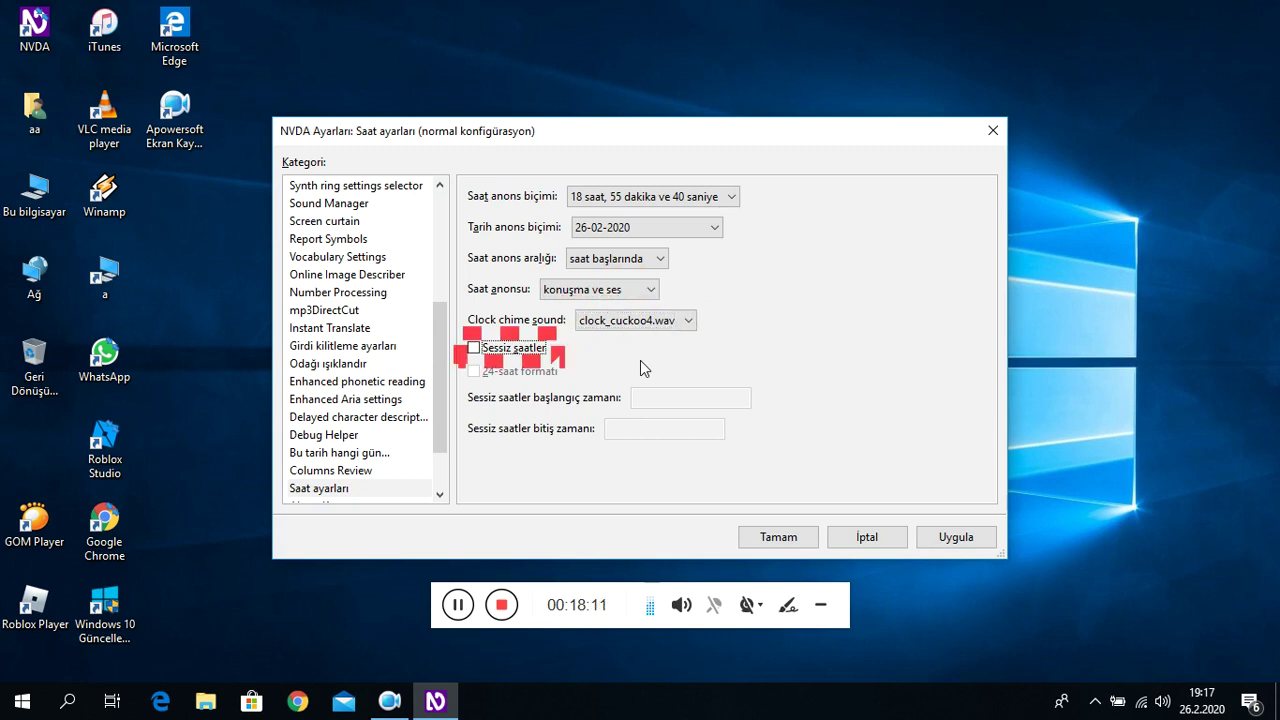
key(Tab)
key(Tab)
key(Tab)
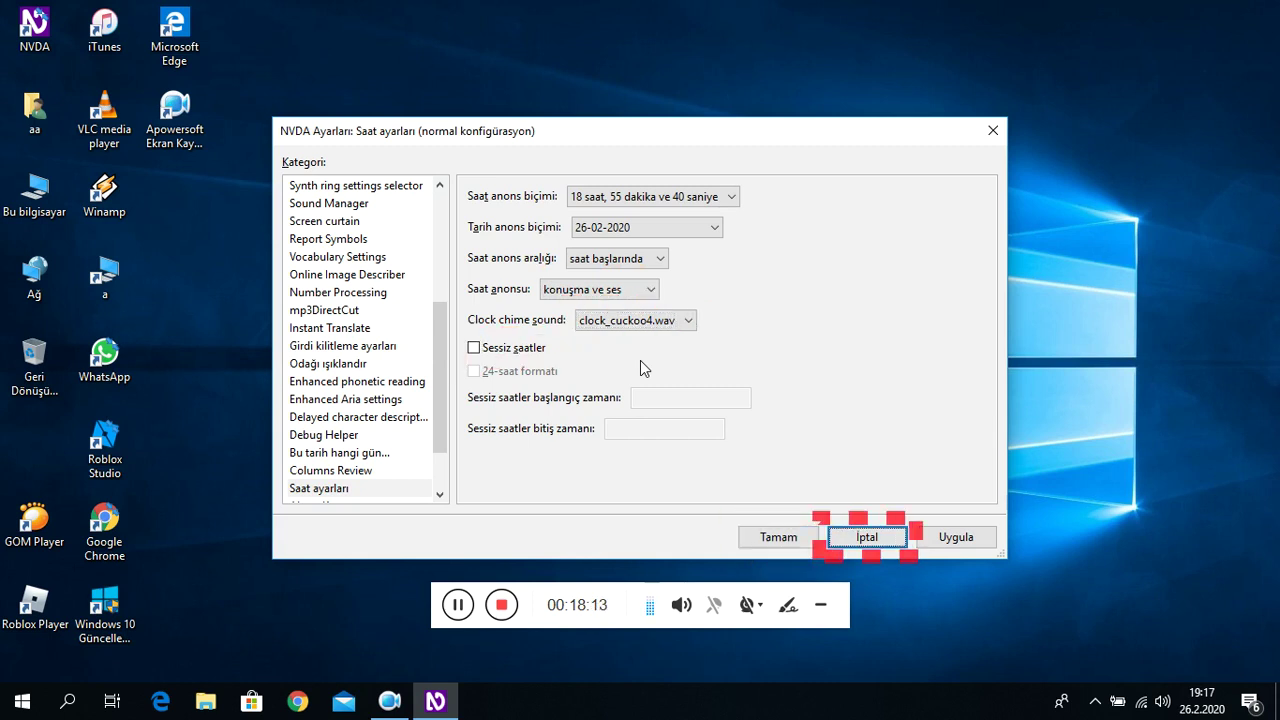
key(Tab)
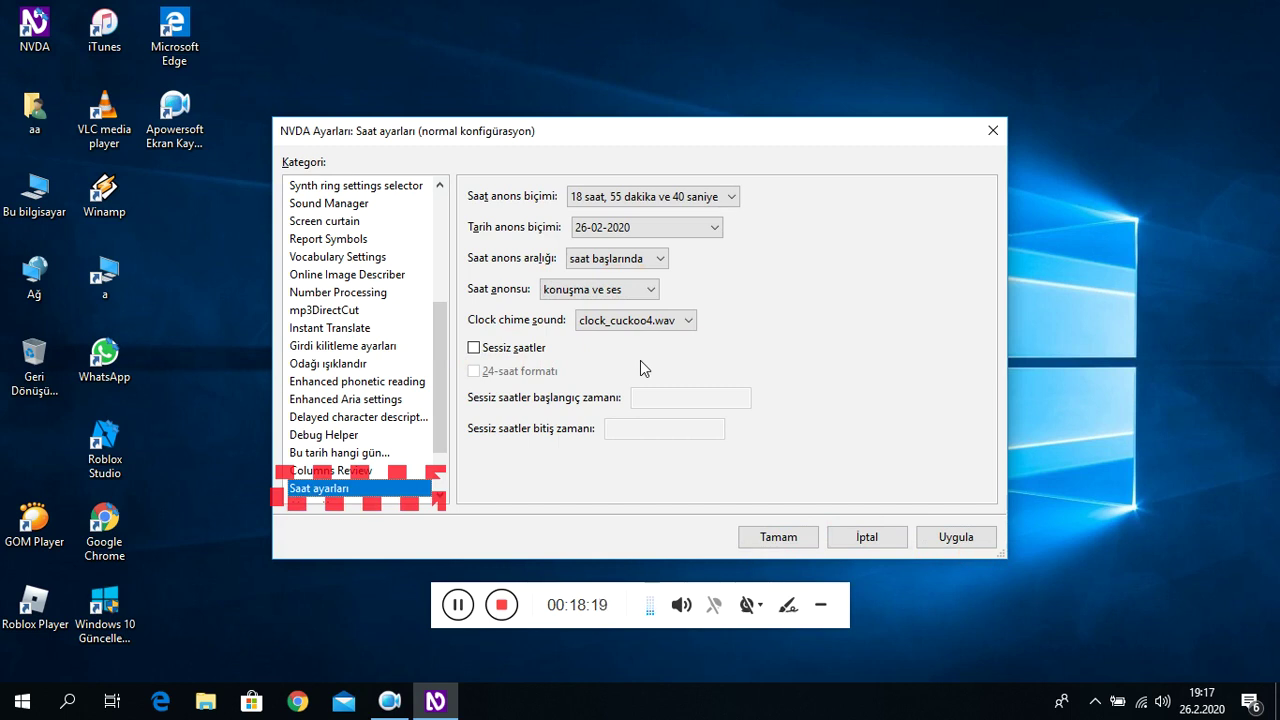
- Switch to the Alarm Kur category and review the timer unit, remaining time, alarm sound, and stop and pause options
key(Down)
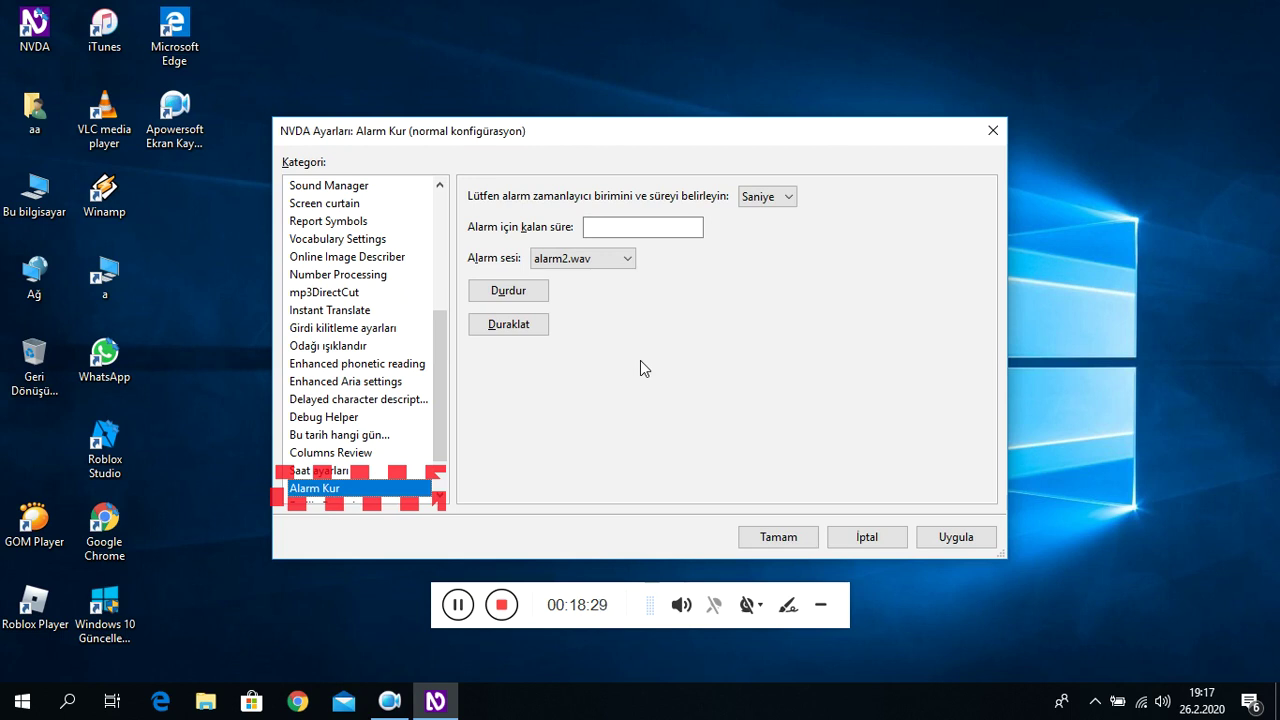
key(Tab)
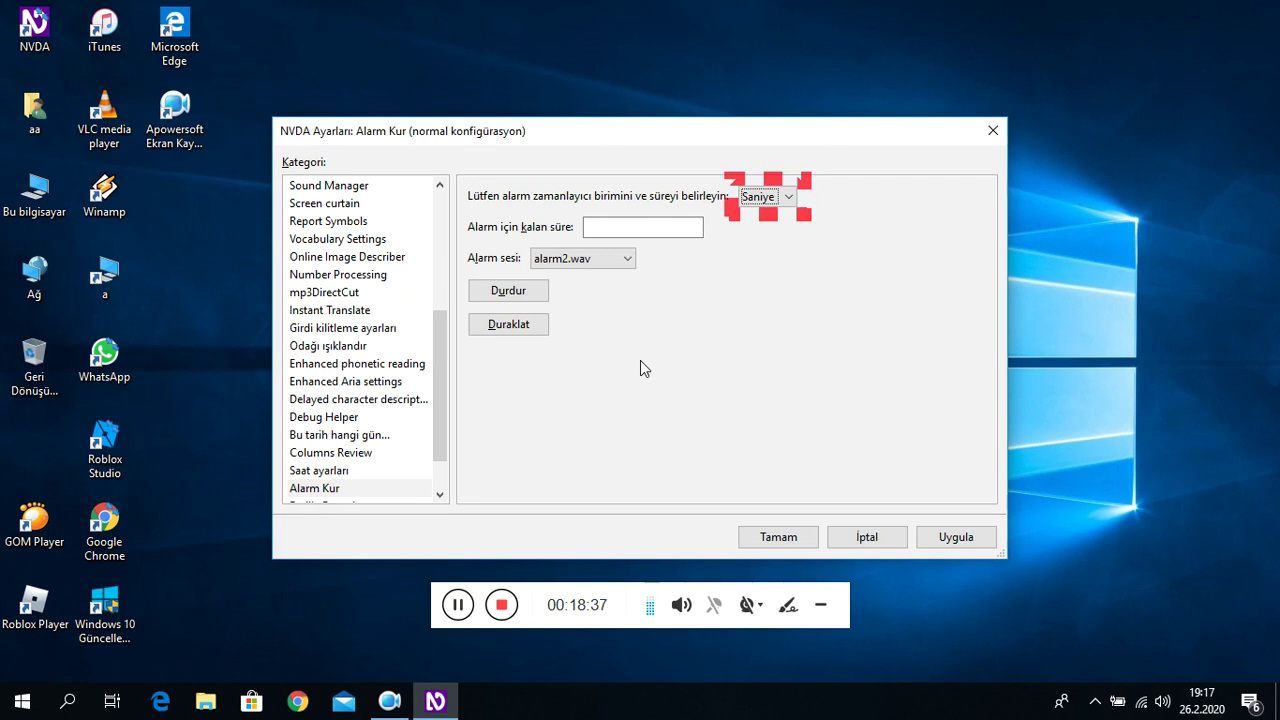
key(Tab)
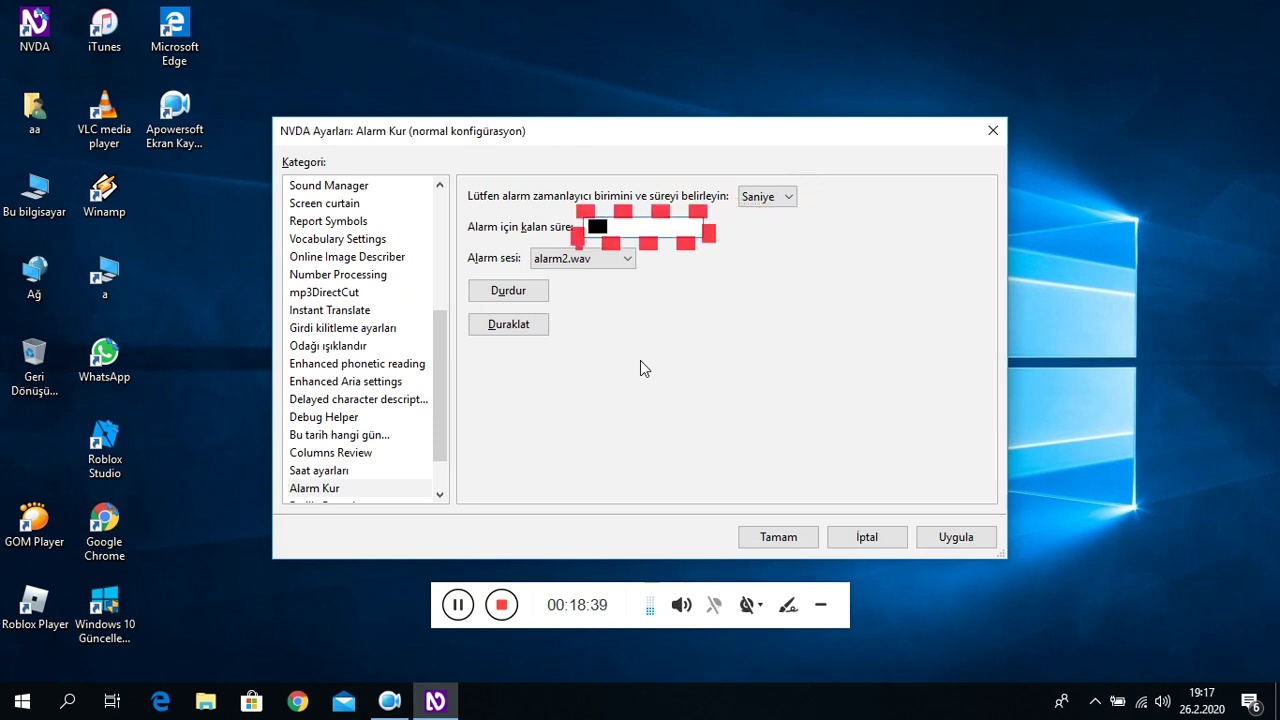
key(Tab)
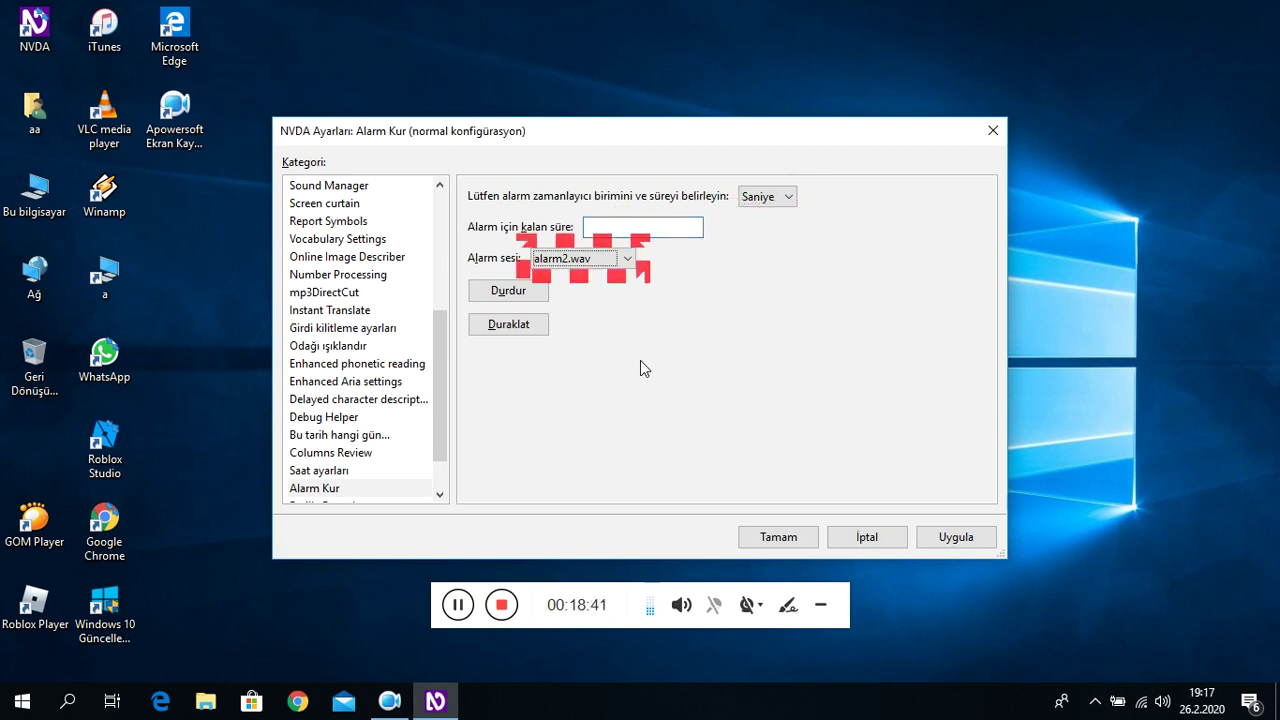
key(Tab)
key(Tab)
key(Tab)
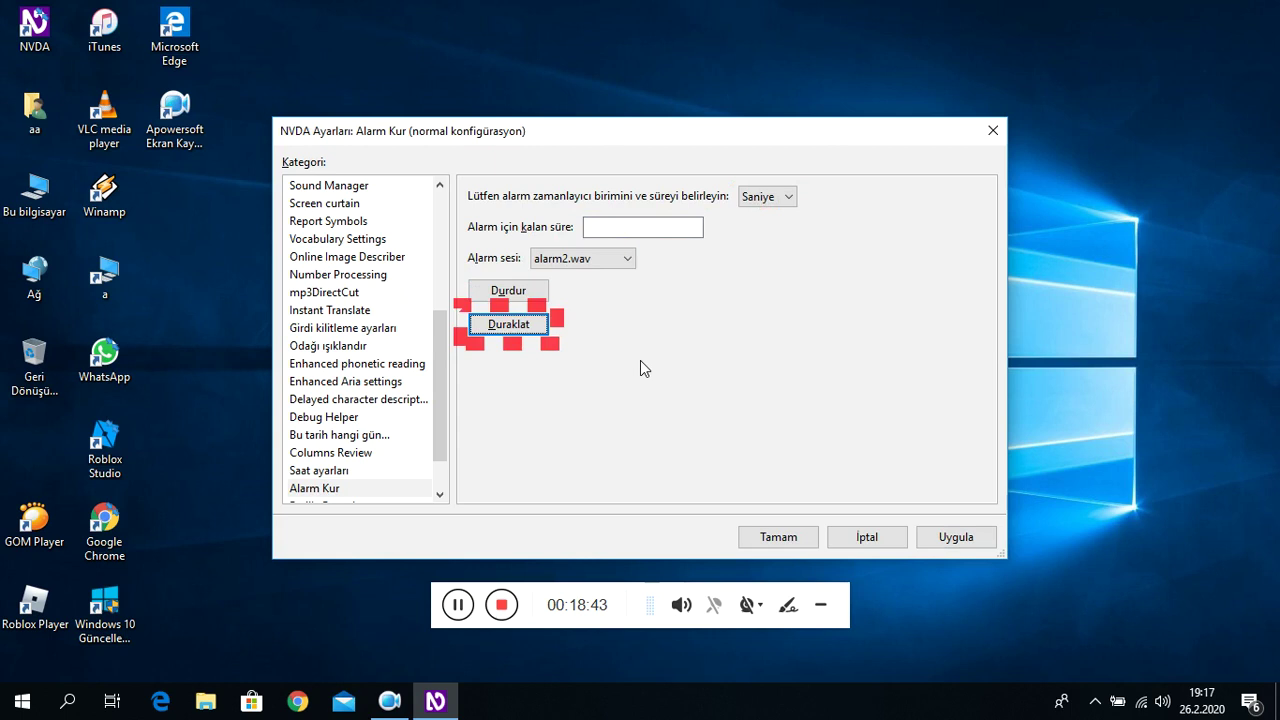
key(Tab)
key(Tab)
key(Tab)
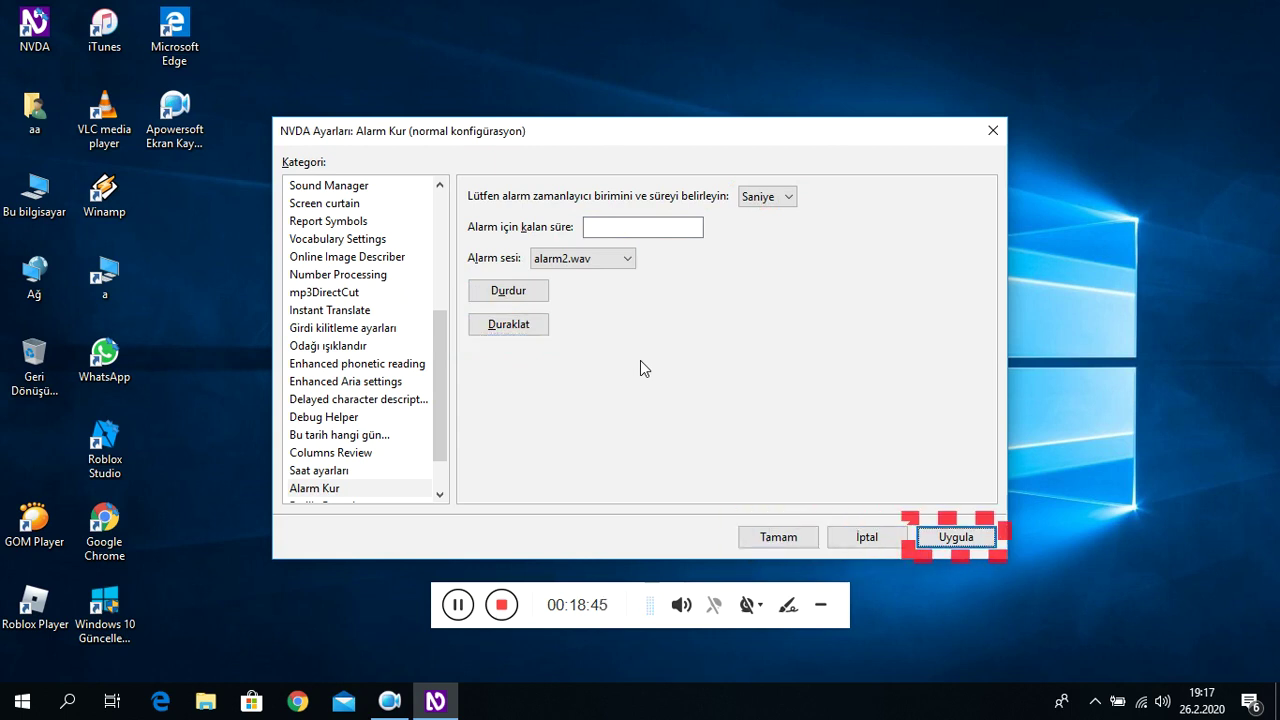
- Switch to the Braille Extender category and review its general, braille tables, text attributes, quick launches, role labels and profile editor options
key(Down)
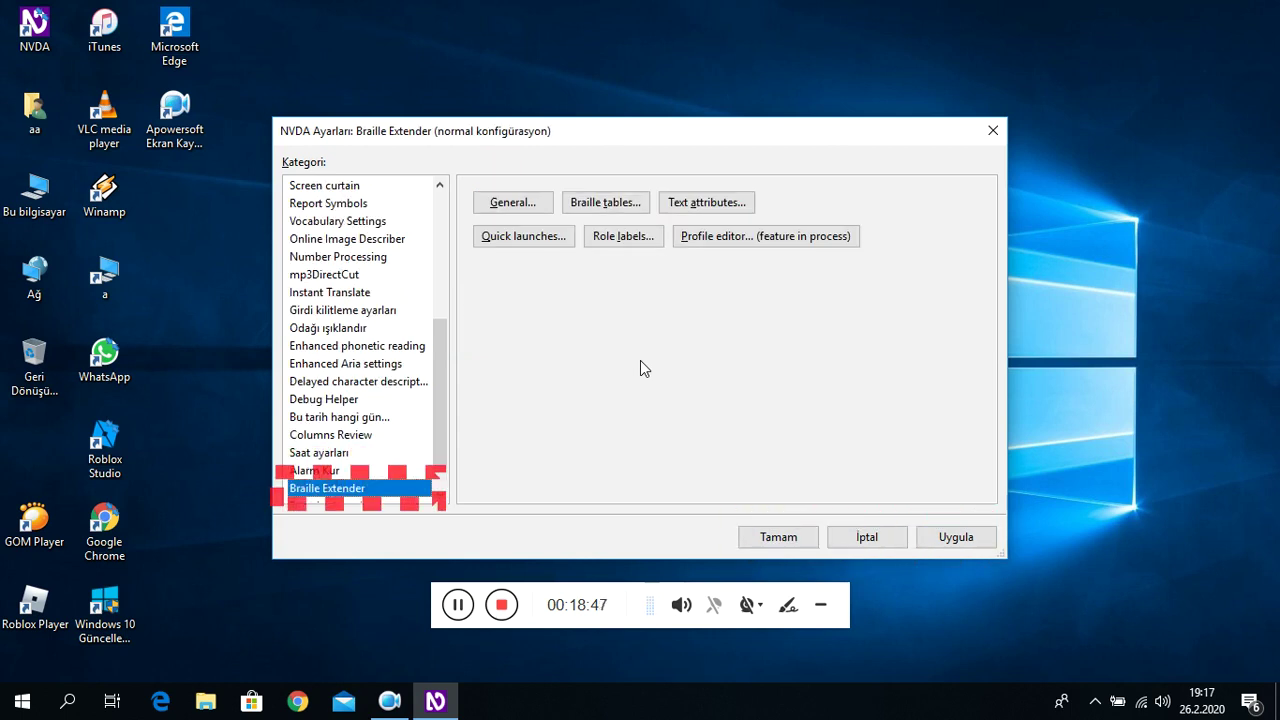
key(Tab)
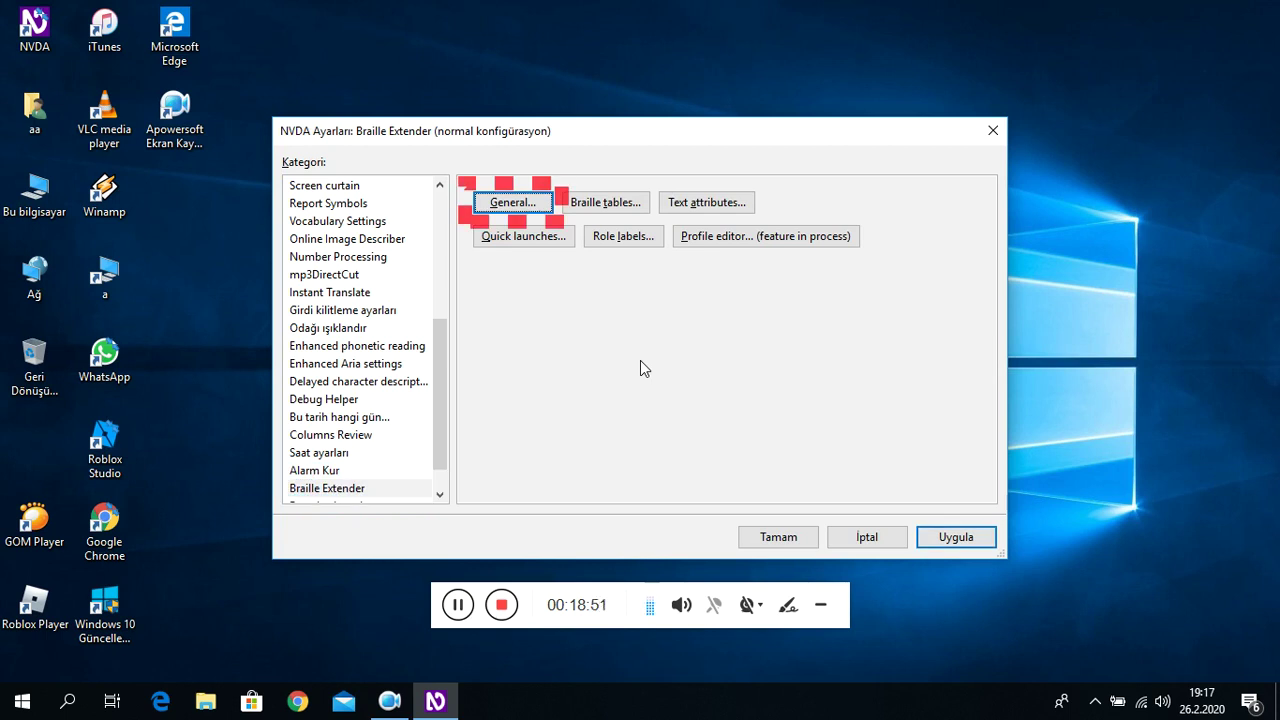
key(Tab)
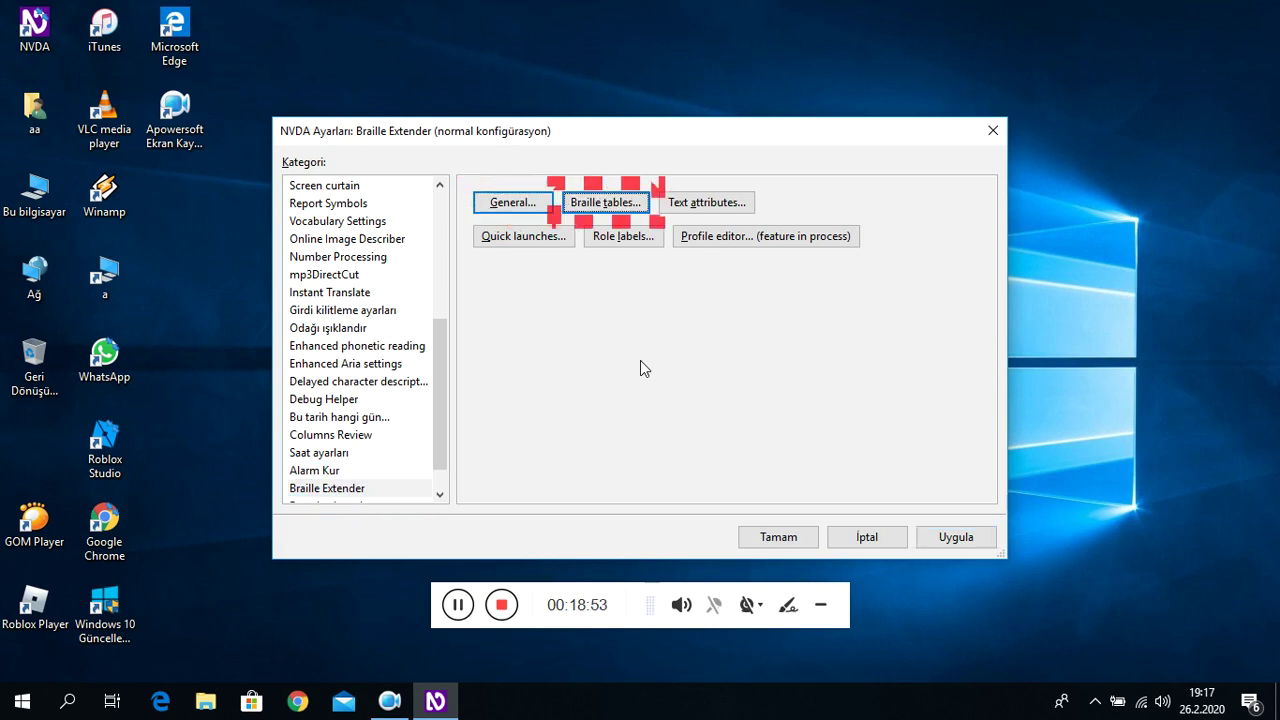
key(Tab)
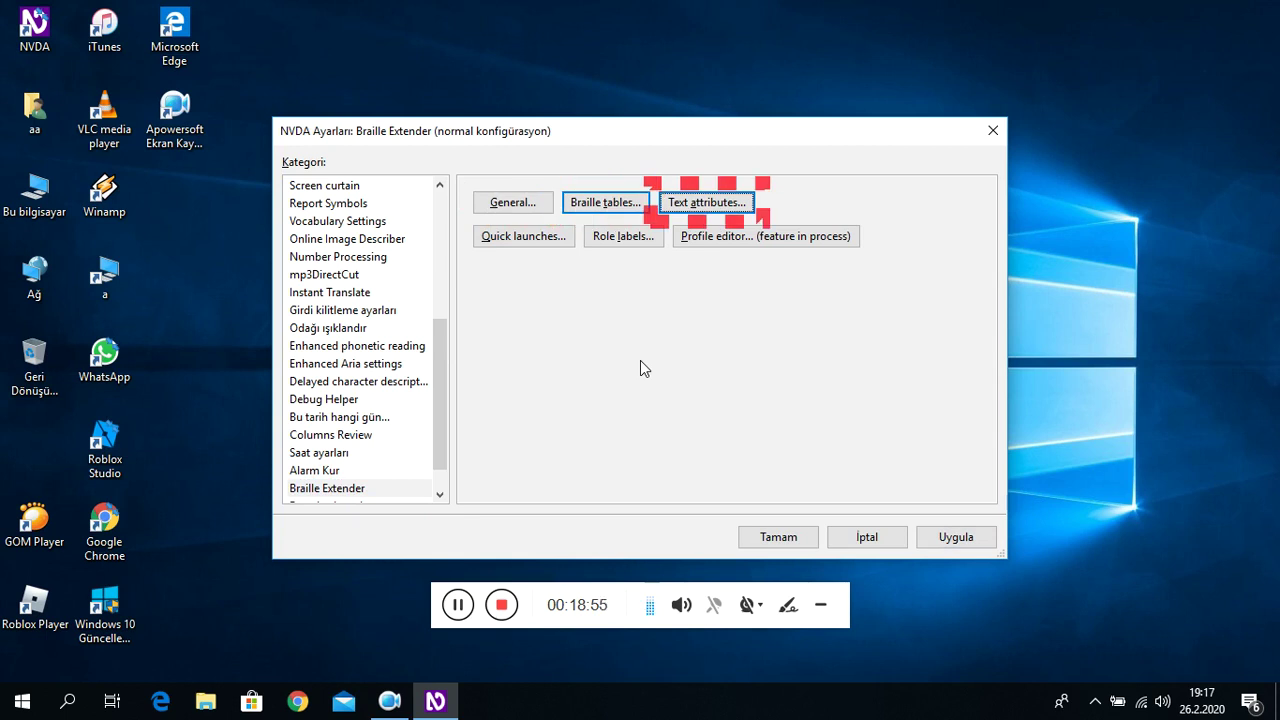
key(Tab)
key(Tab)
key(Tab)
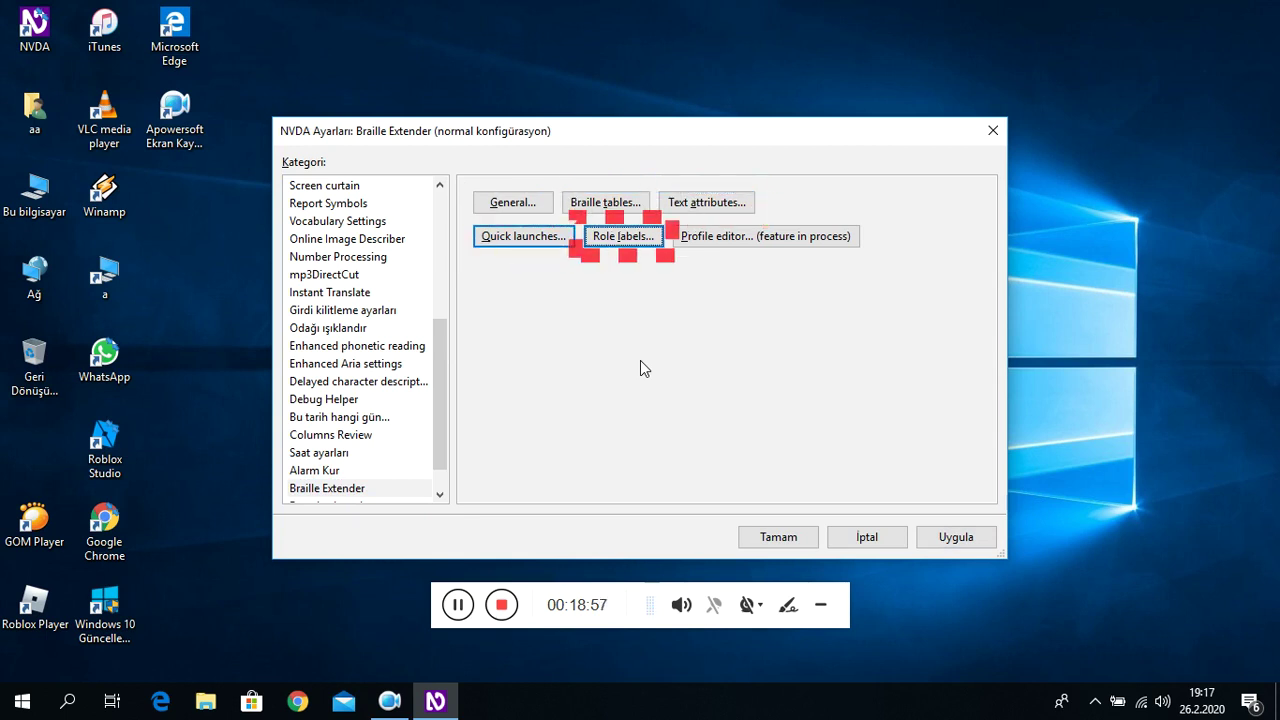
key(Tab)
key(Tab)
key(Tab)
key(Tab)
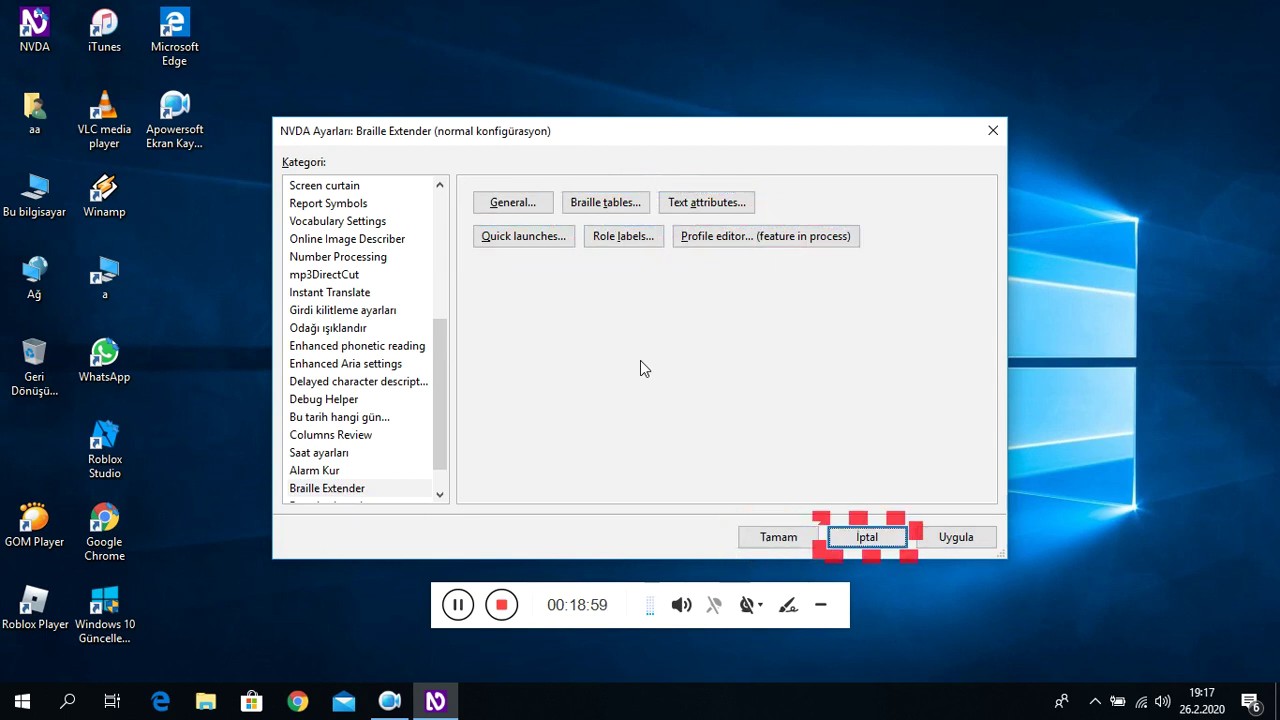
- Switch to the Beep keyboard category and review the uppercase, shift, toggle key and password field beep options and the advanced options entry
key(Down)
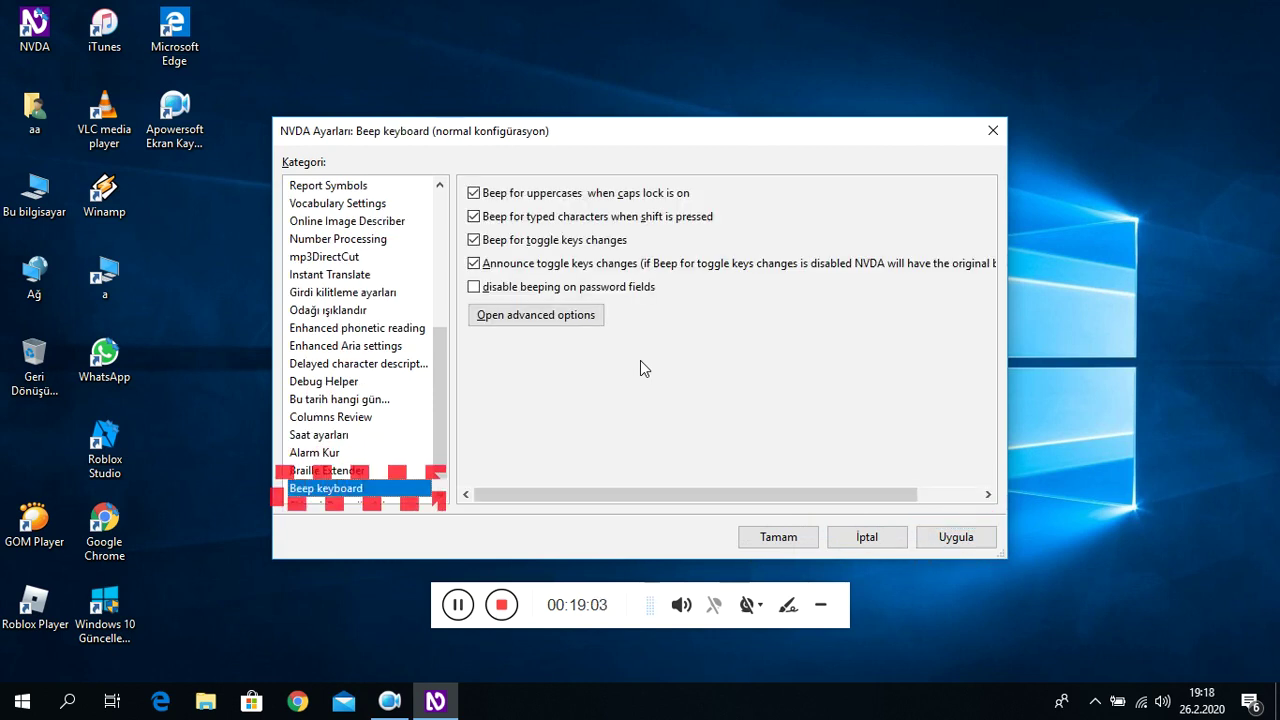
key(Tab)
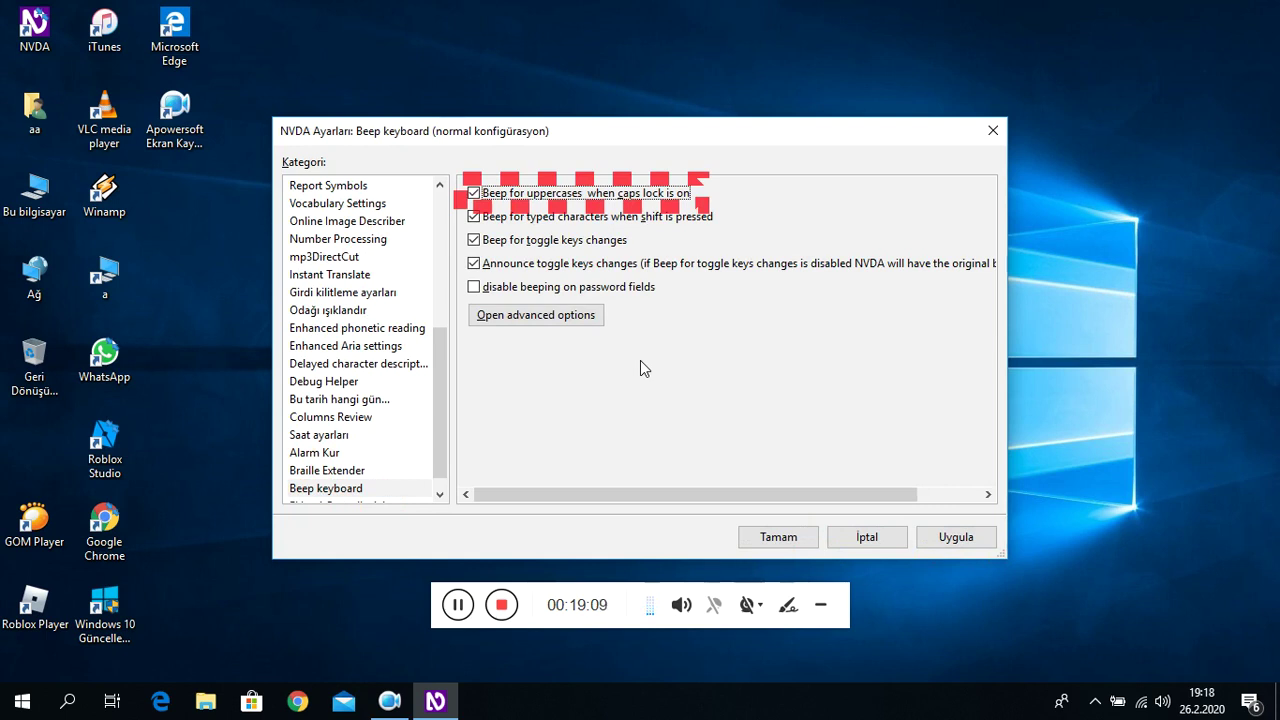
key(Tab)
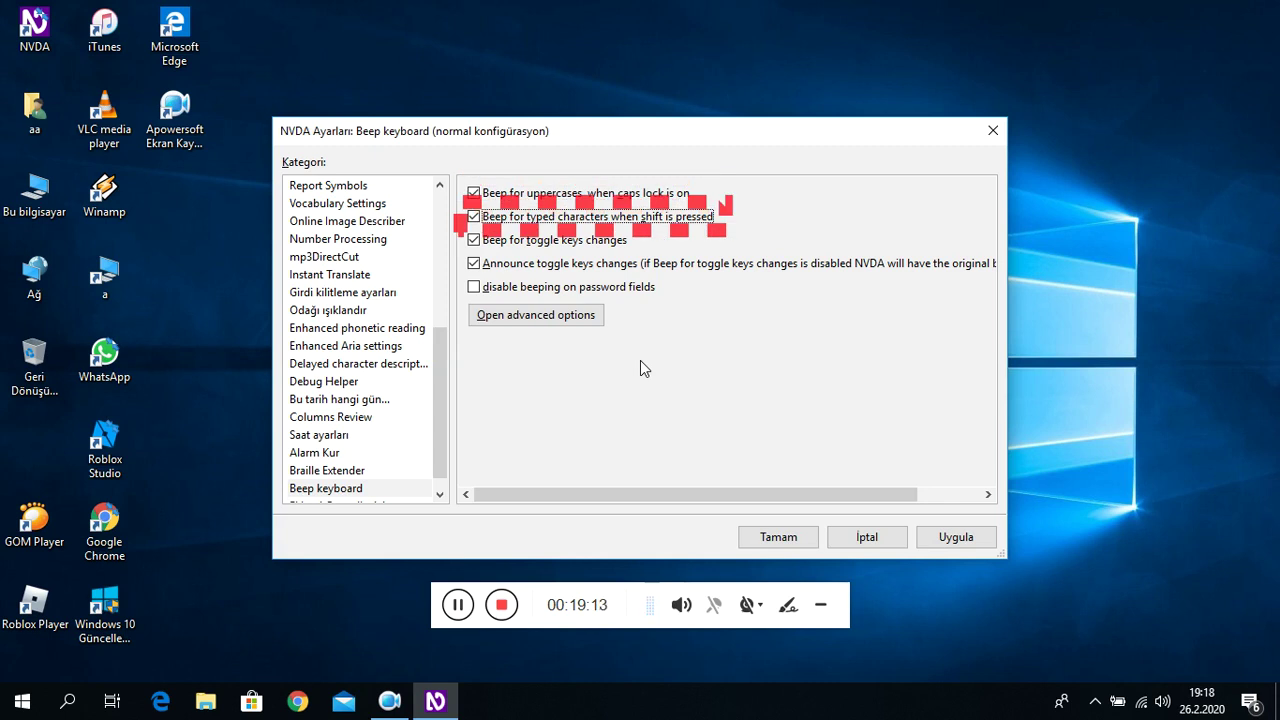
key(Tab)
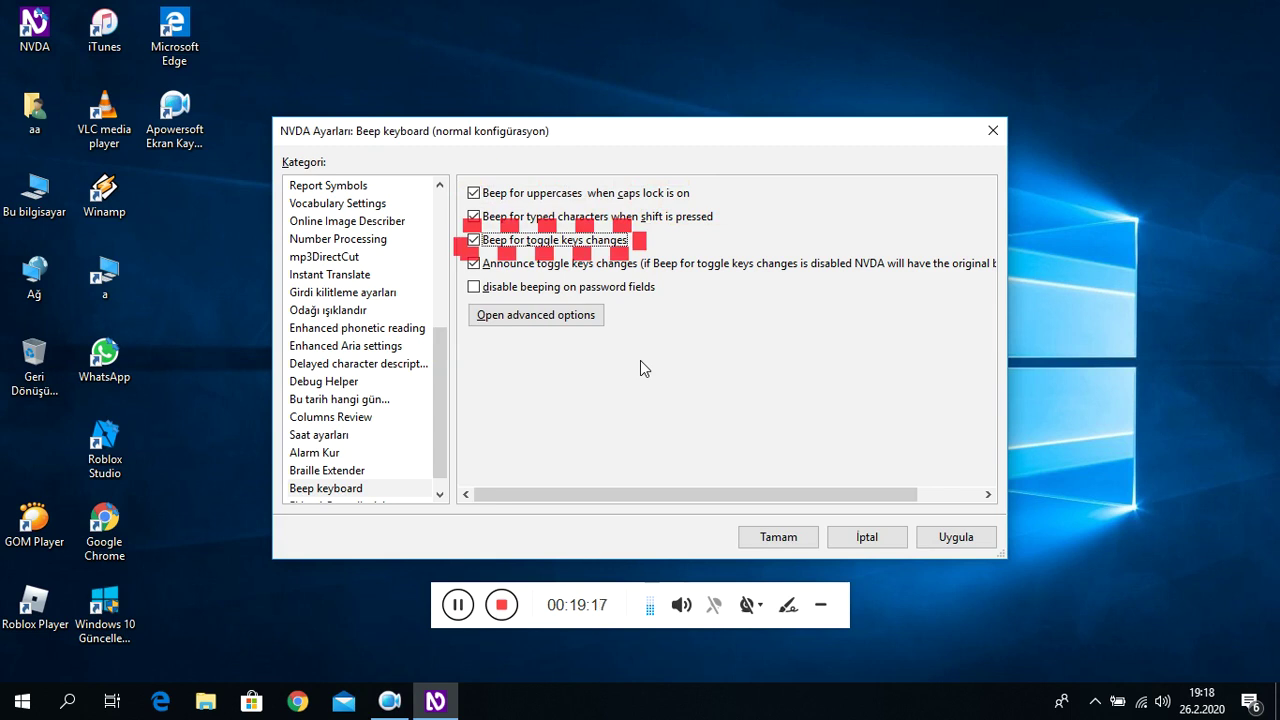
key(Tab)
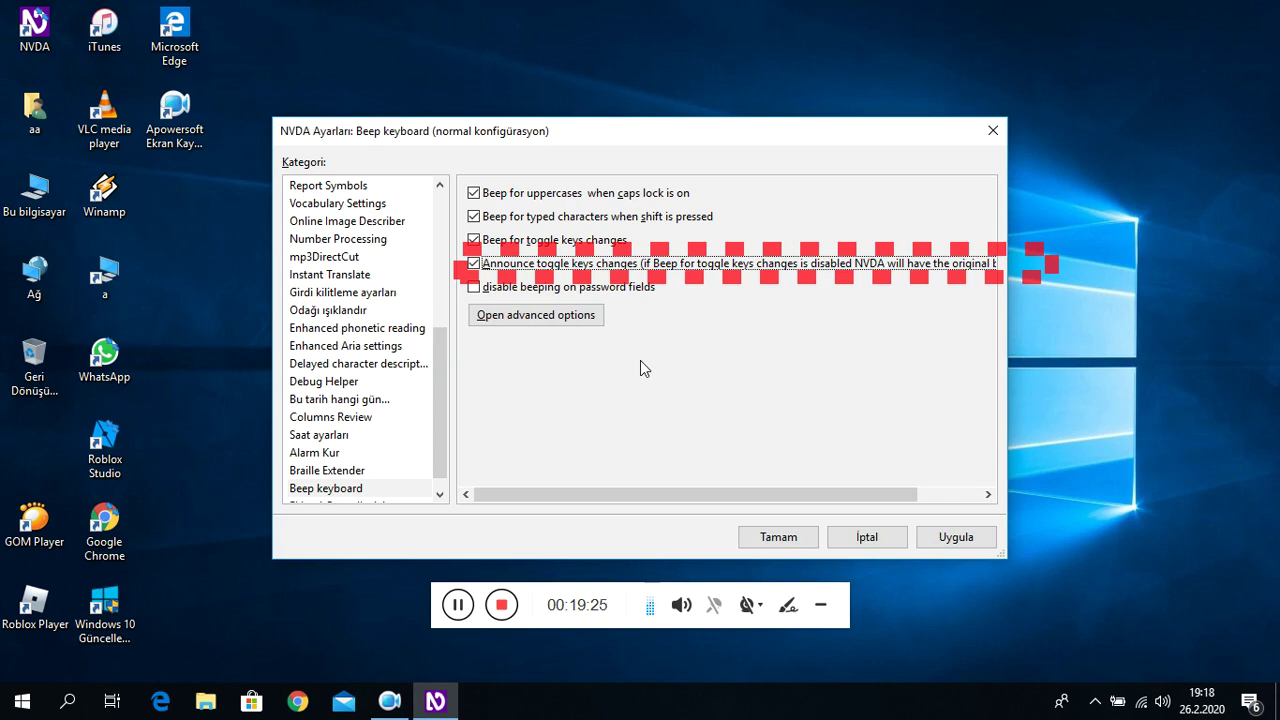
key(Tab)
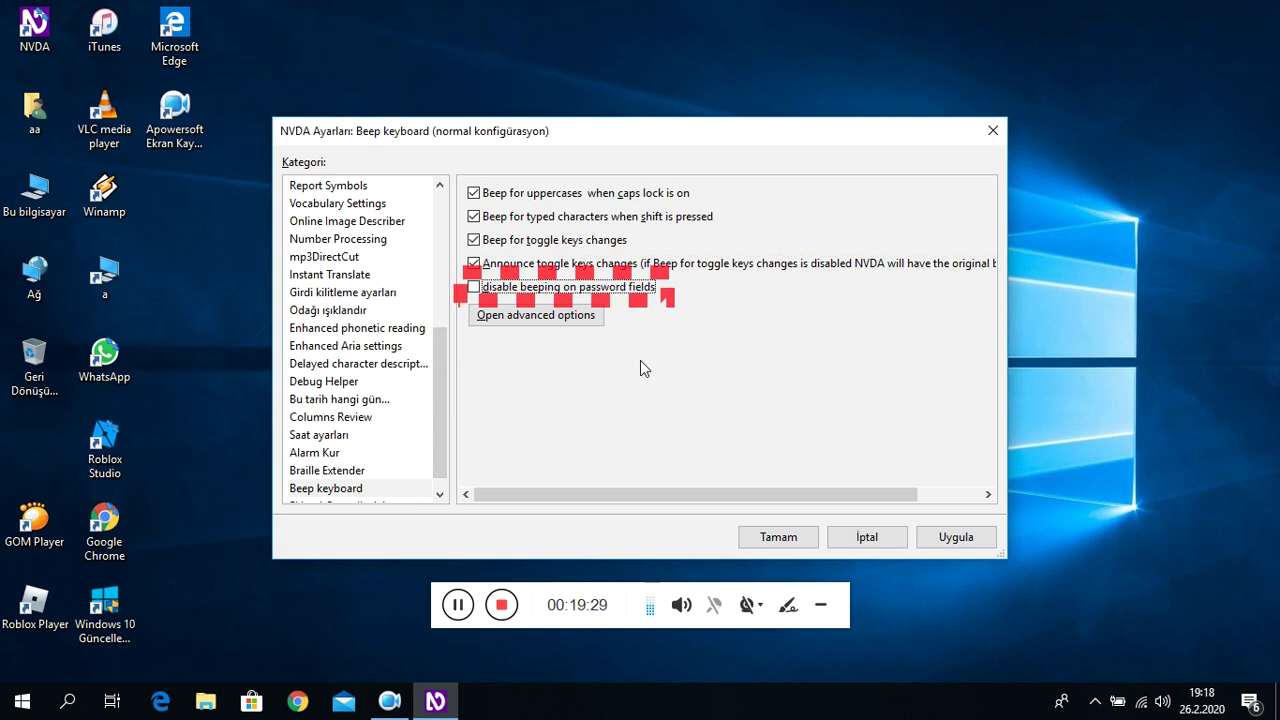
key(Tab)
key(Tab)
key(Tab)
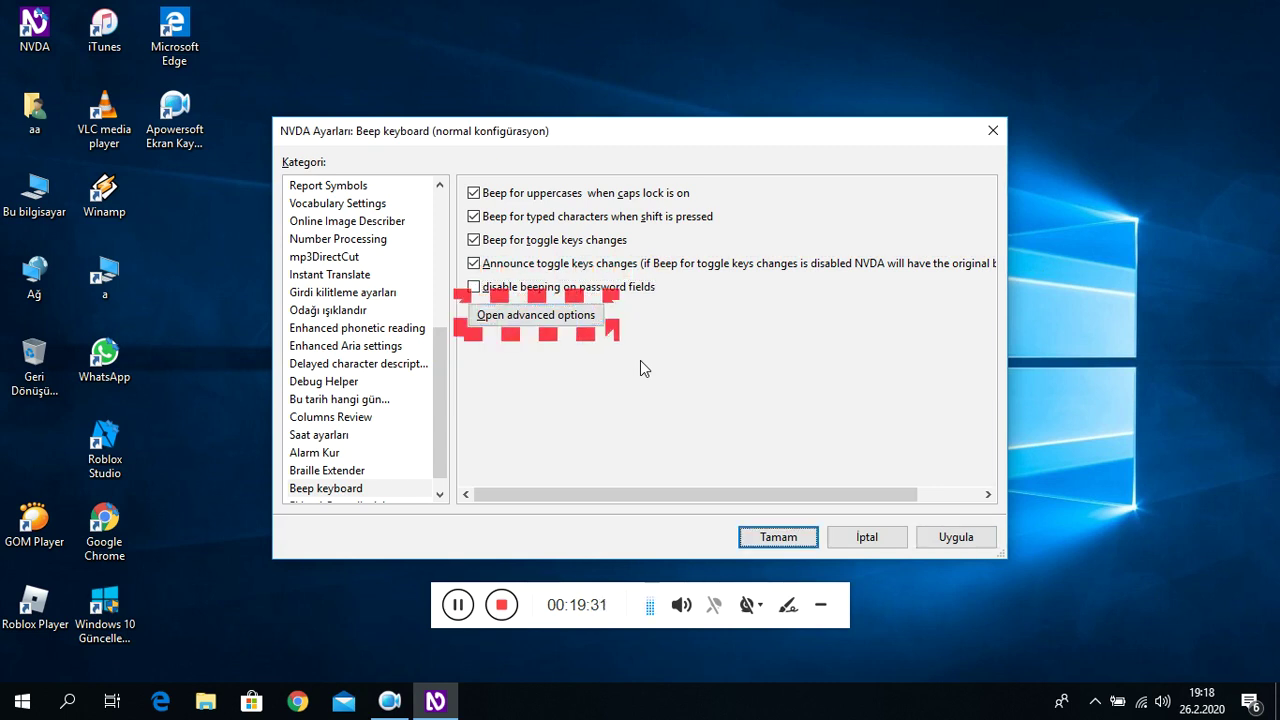
key(Tab)
key(Tab)
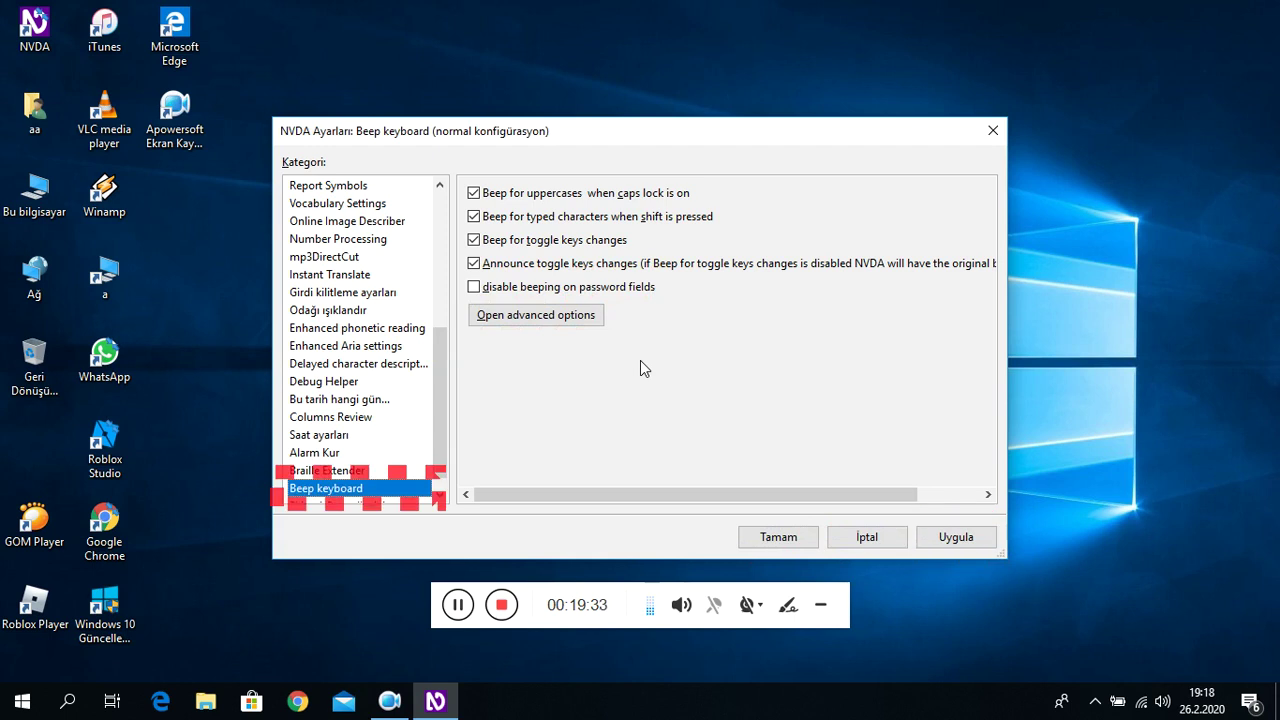
- Switch to the Eklenti Güncelleyici category and review automatic update checking, the add-ons excluded from updates and the development version preferences
key(Down)
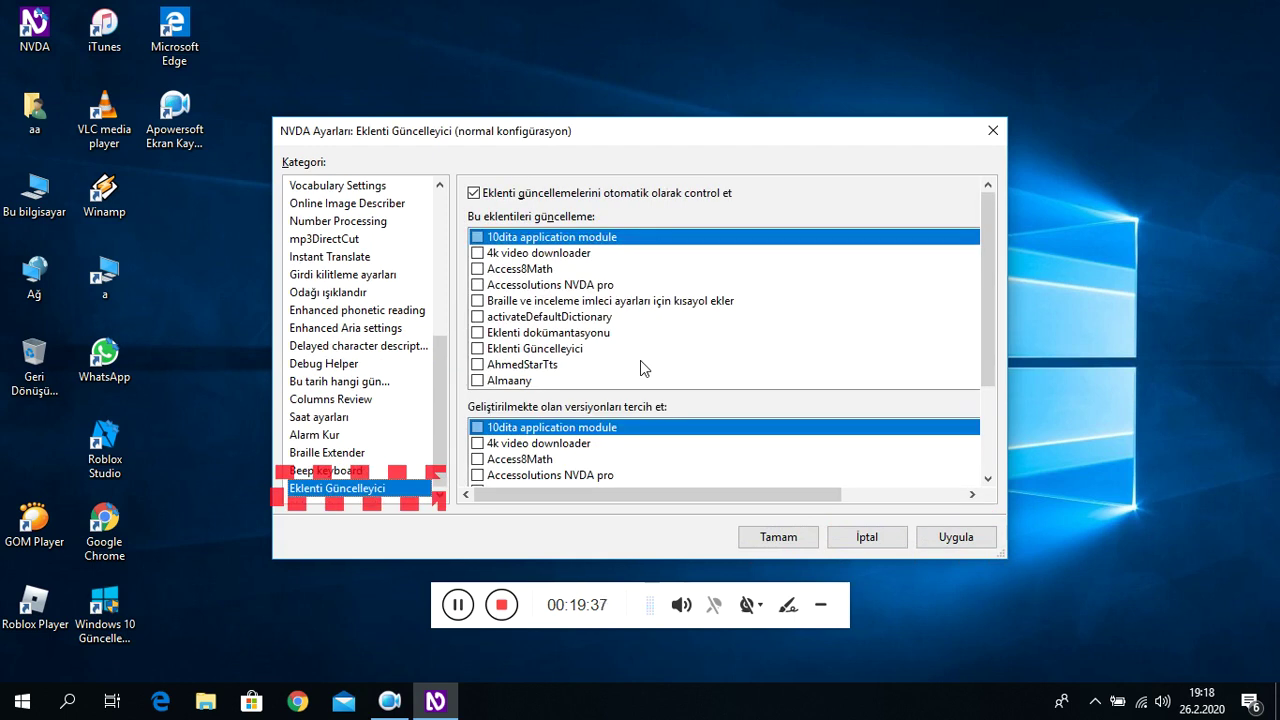
key(Tab)
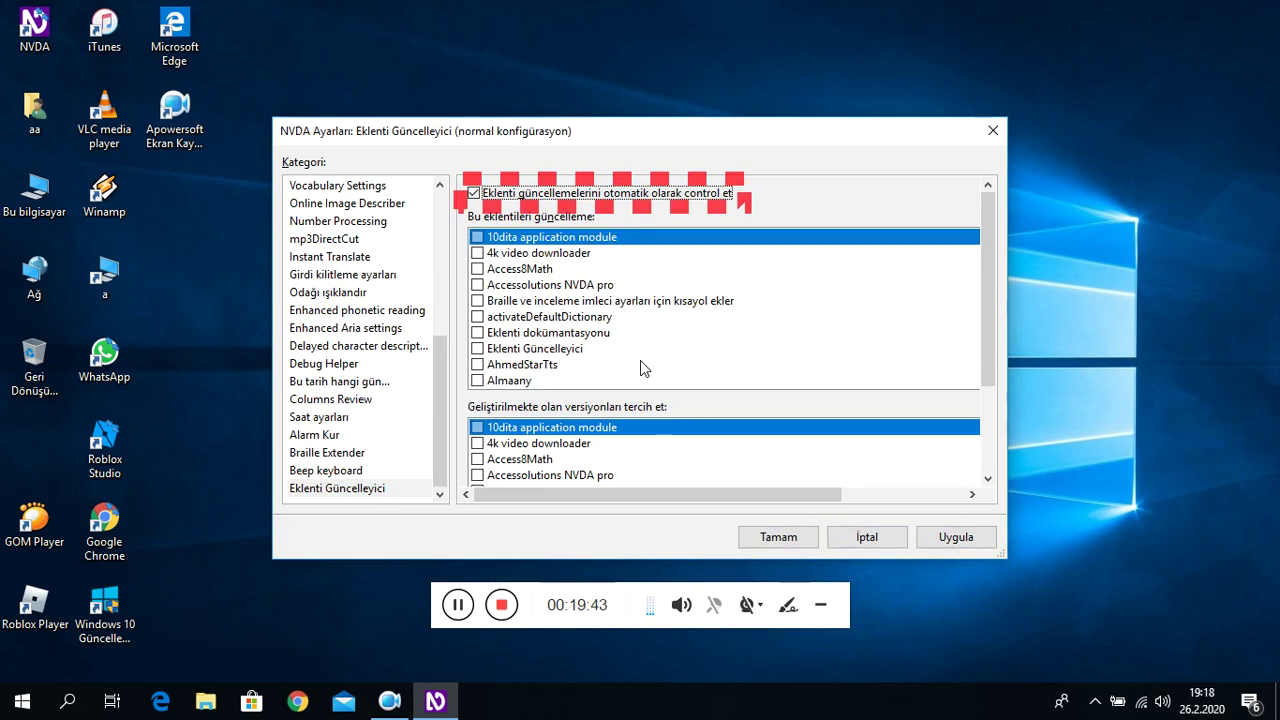
key(Tab)
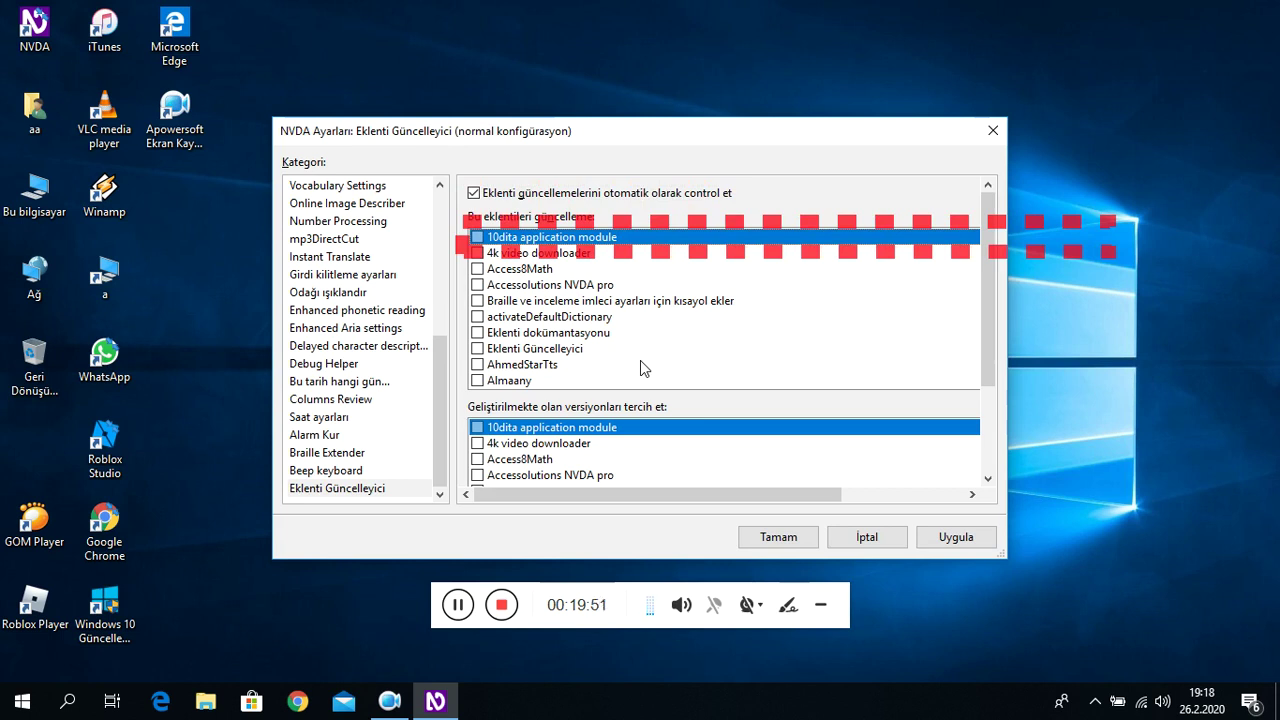
key(Tab)
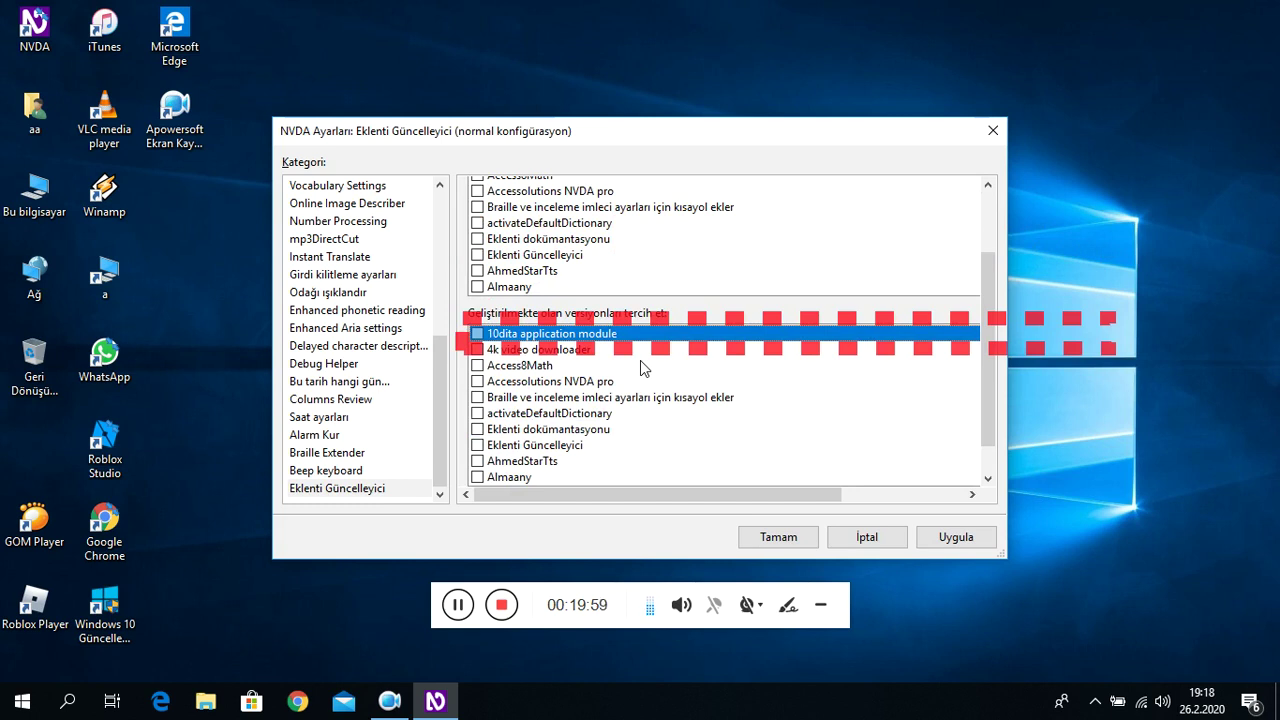
- Save the NVDA settings, closing the dialog, and stop the screen recording
key(Tab)
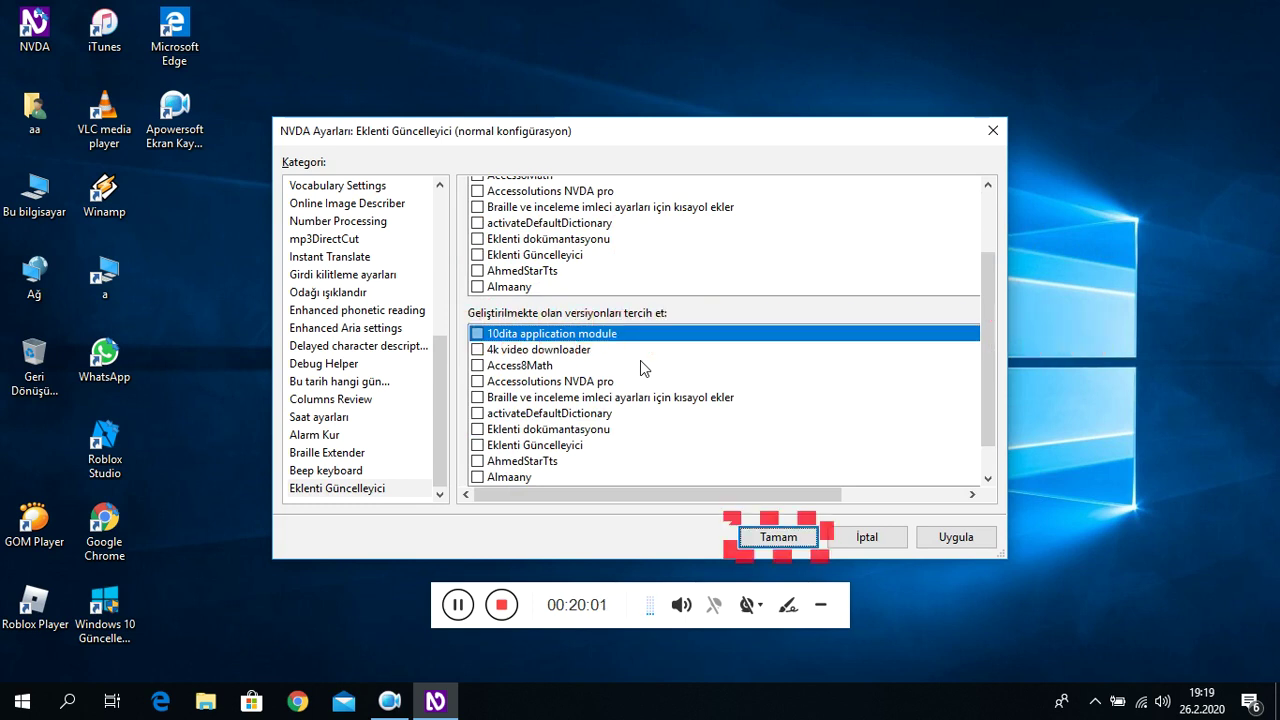
key(Return)
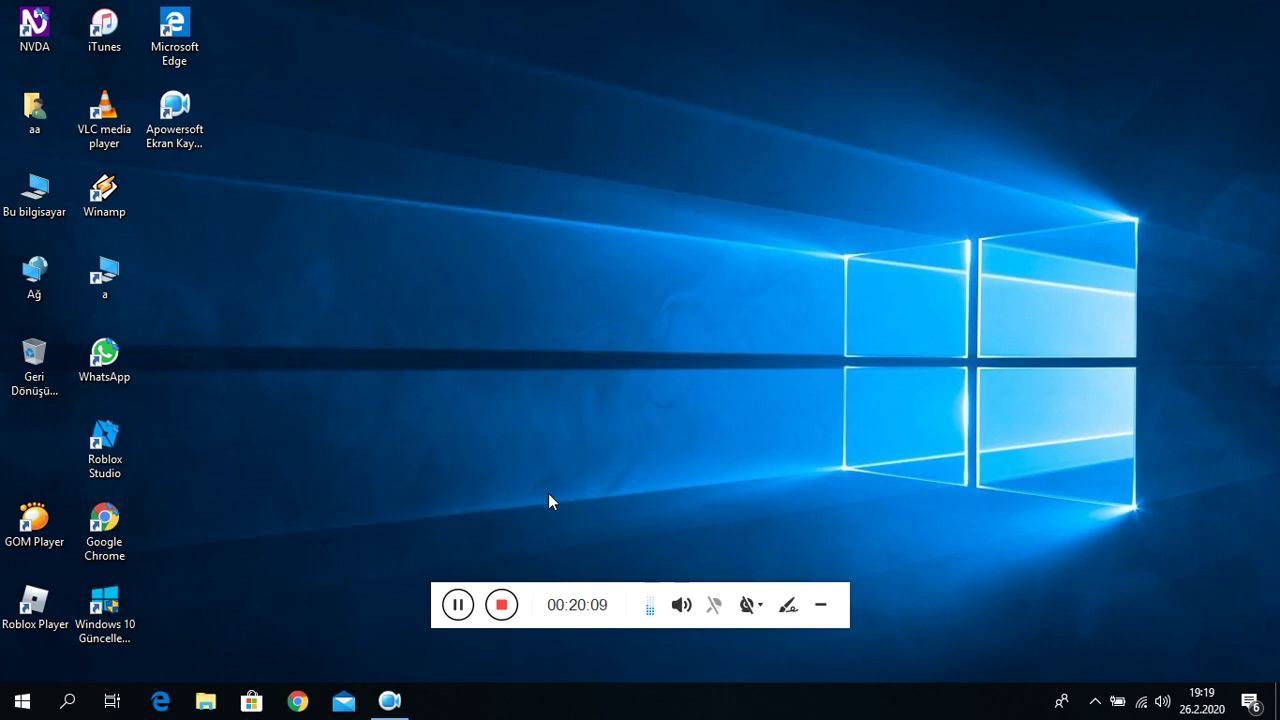
click(495, 604)
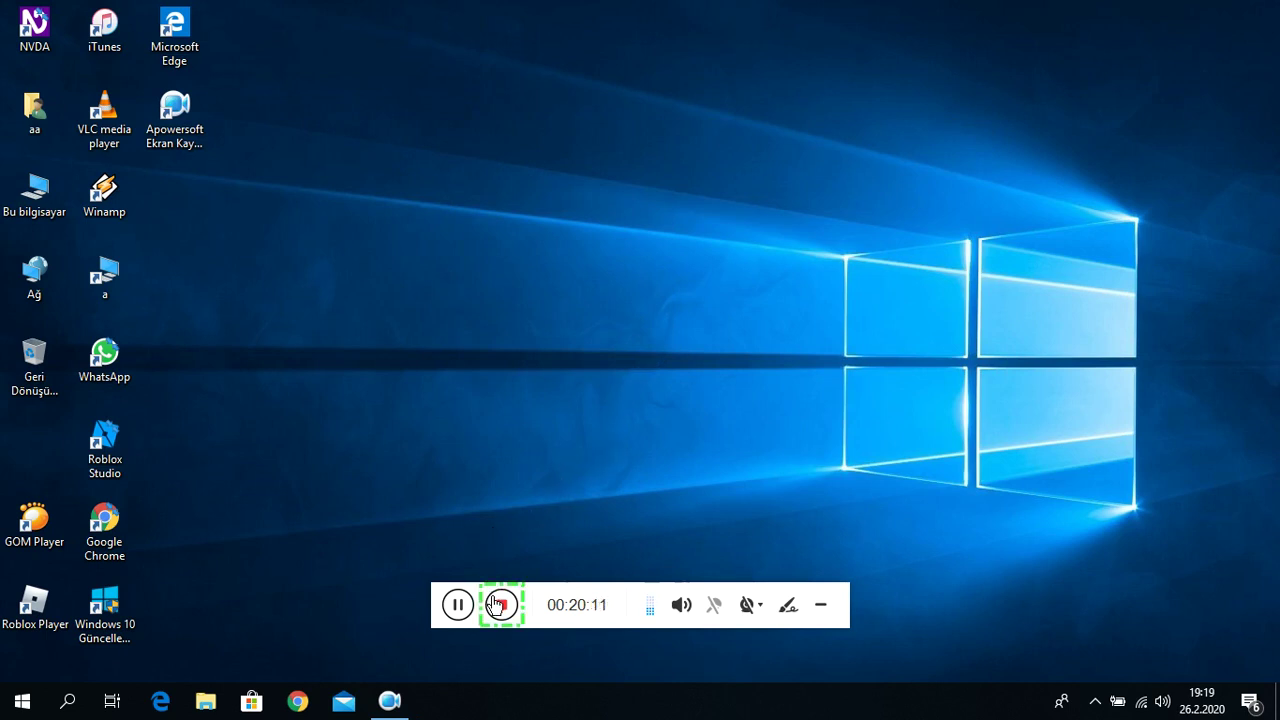